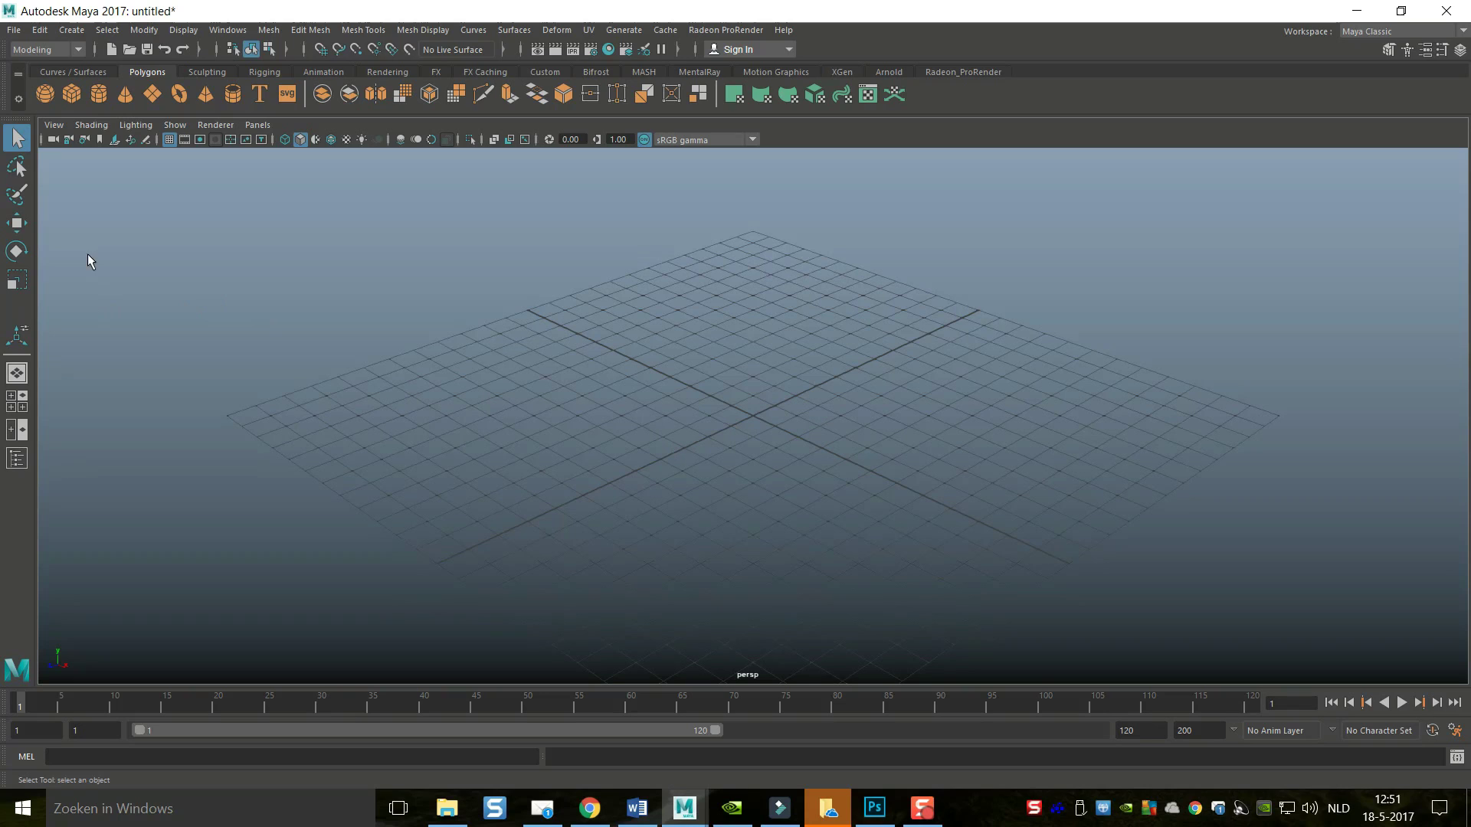
Create a polygon plane, scale it up uniformly to about 13.8, and stretch it along X into a rectangle
{"action": "left_click", "coordinate": [152, 93]}
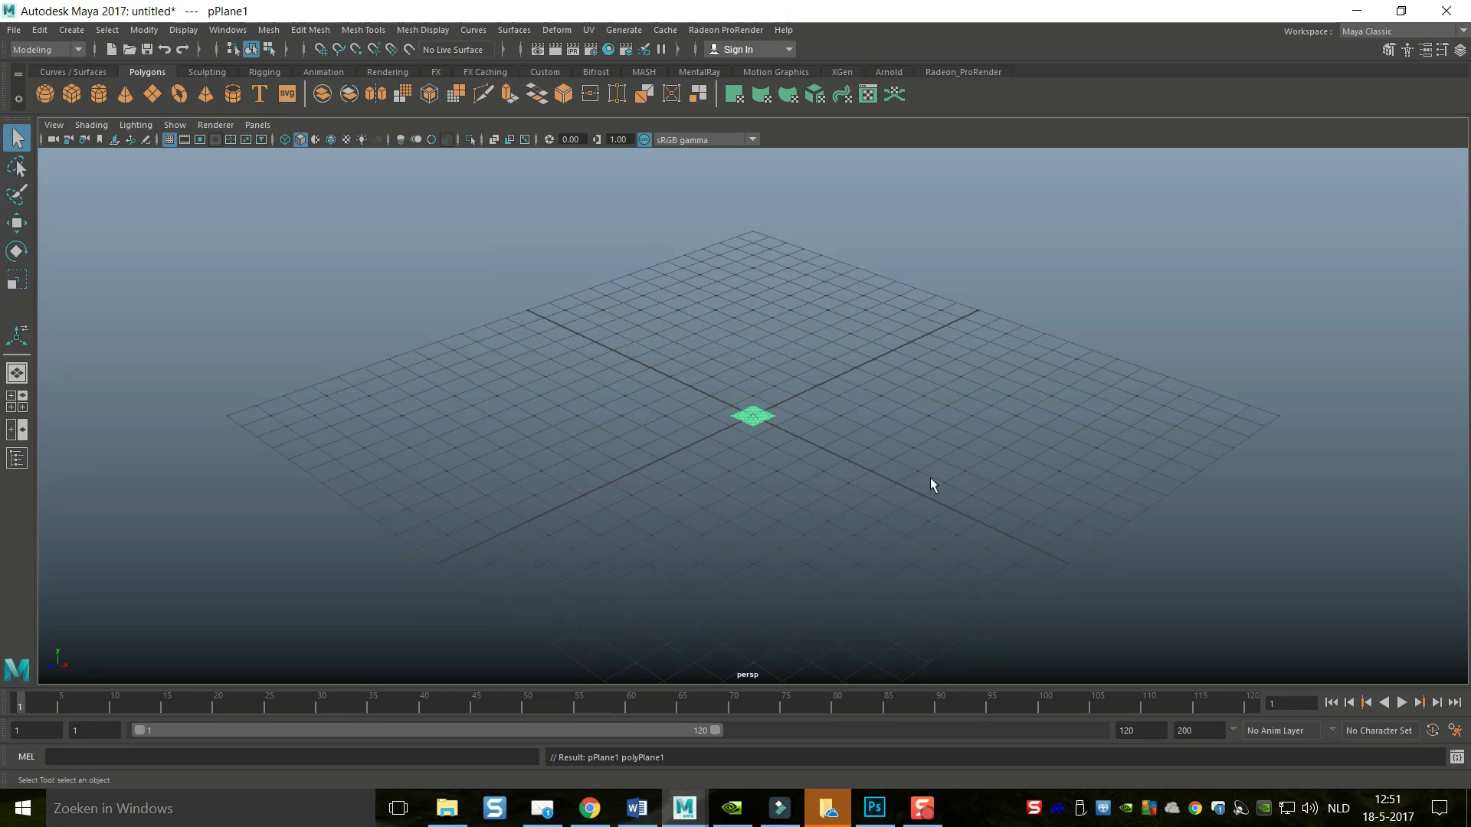
{"action": "key", "text": "r"}
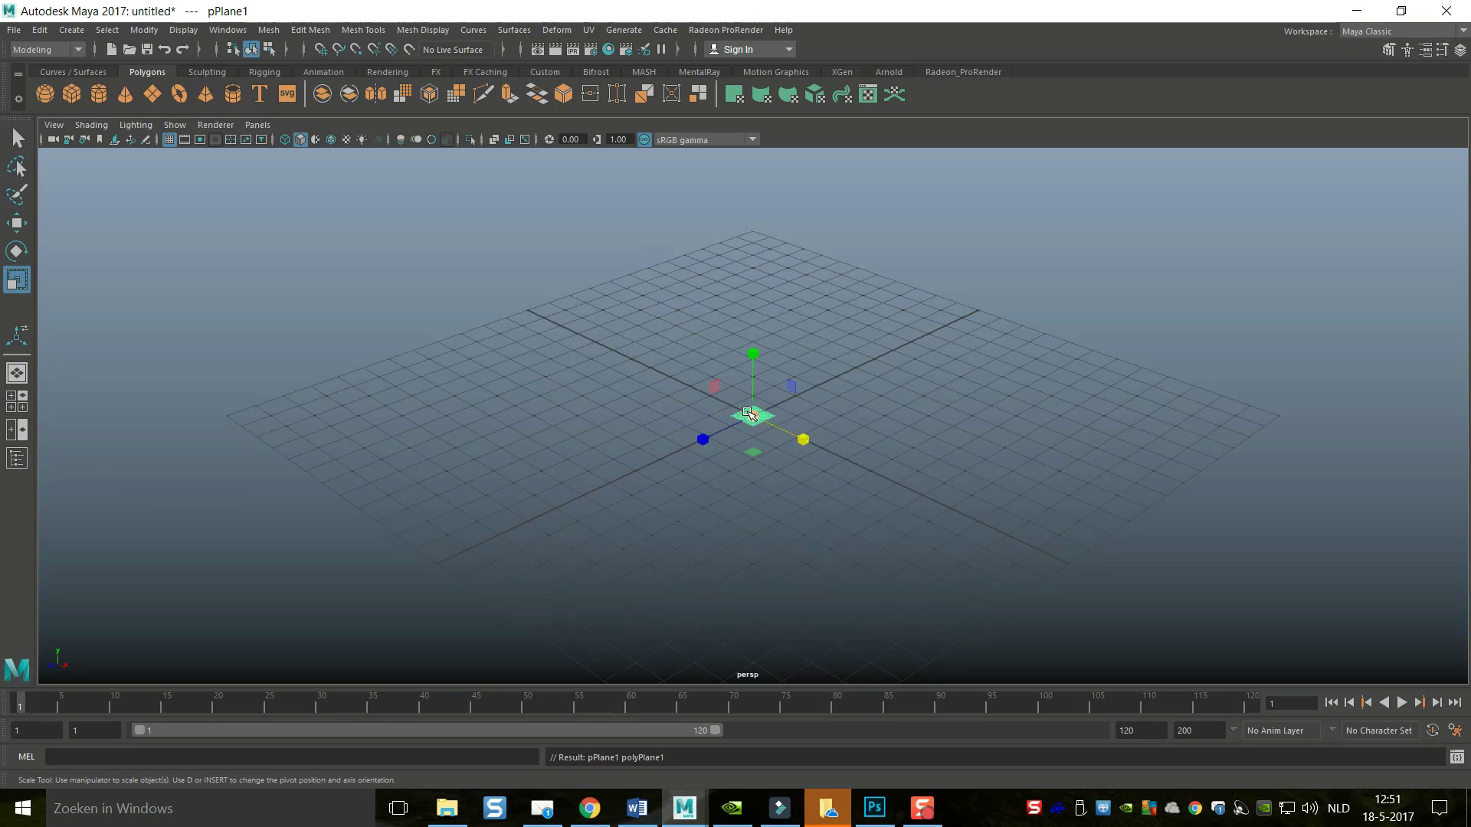
{"action": "left_click_drag", "start_coordinate": [749, 414], "coordinate": [922, 525]}
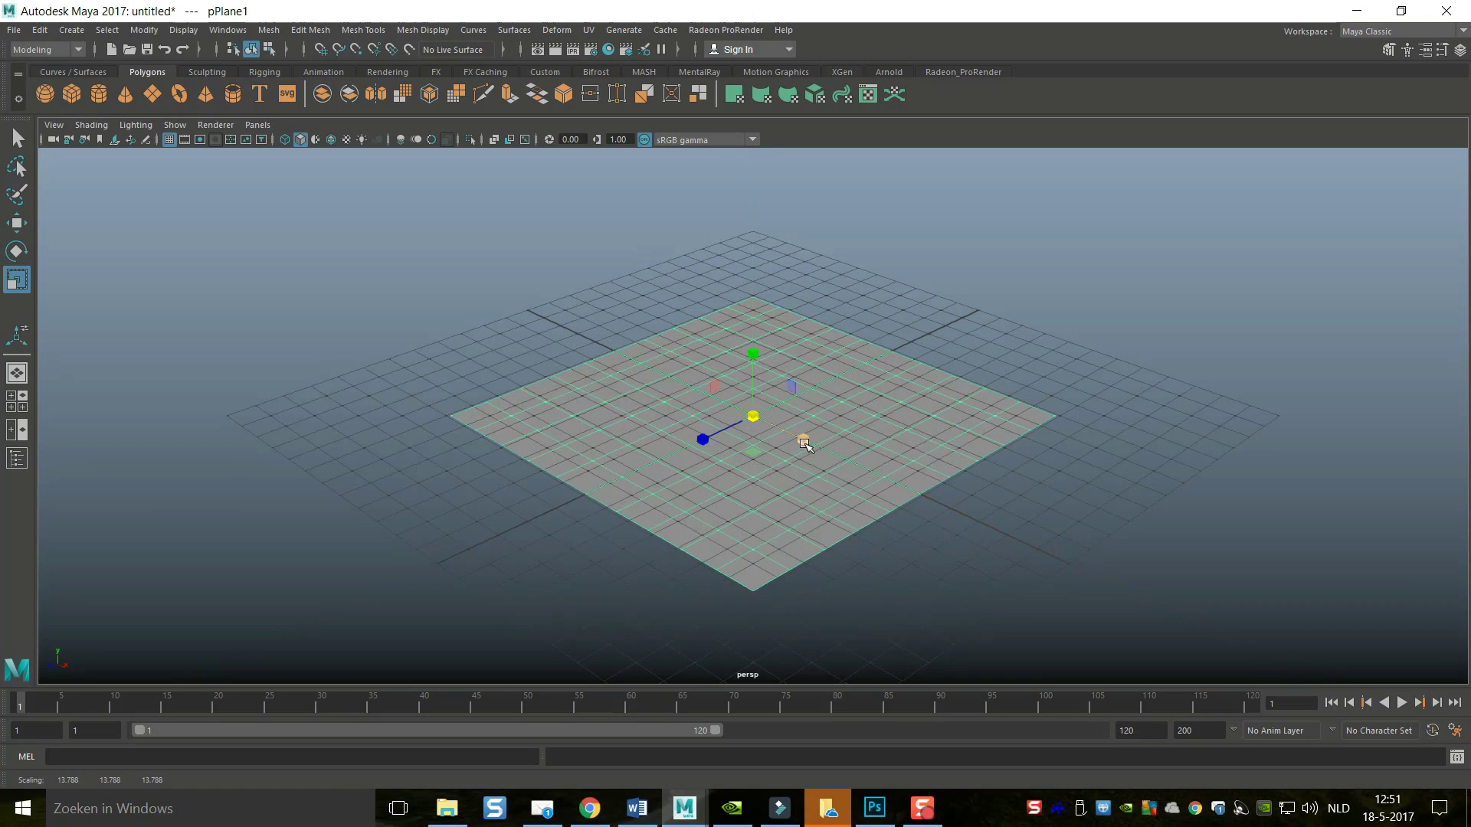
{"action": "left_click_drag", "start_coordinate": [805, 444], "coordinate": [861, 475]}
{"action": "left_click_drag", "start_coordinate": [659, 460], "coordinate": [547, 534], "text": "alt"}
{"action": "right_click_drag", "start_coordinate": [546, 534], "coordinate": [540, 338], "text": "alt"}
Set the plane's subdivisions width to 20 and its subdivisions height to 10
{"action": "key", "text": "ctrl+a"}
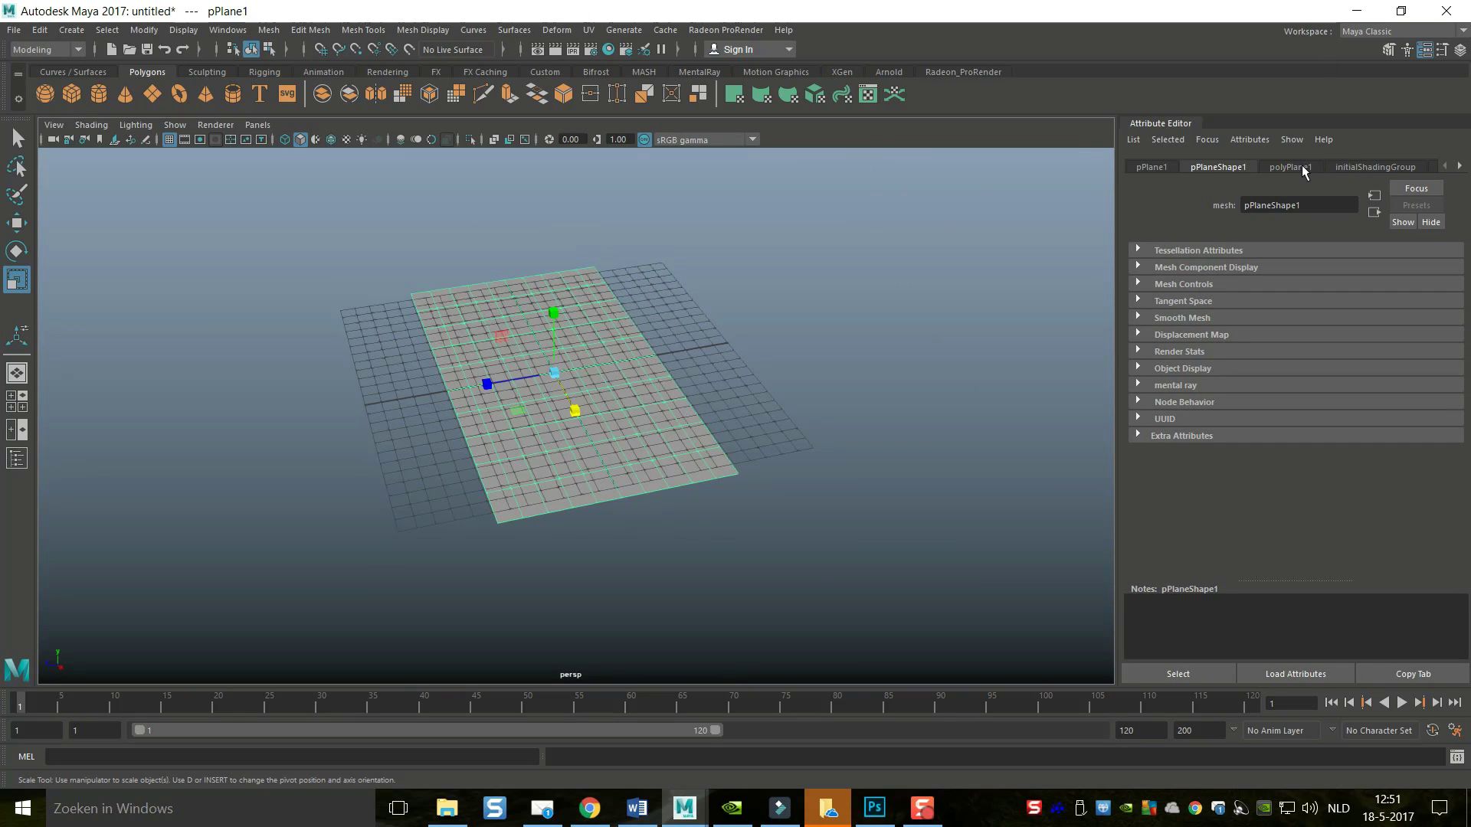
{"action": "left_click", "coordinate": [1302, 168]}
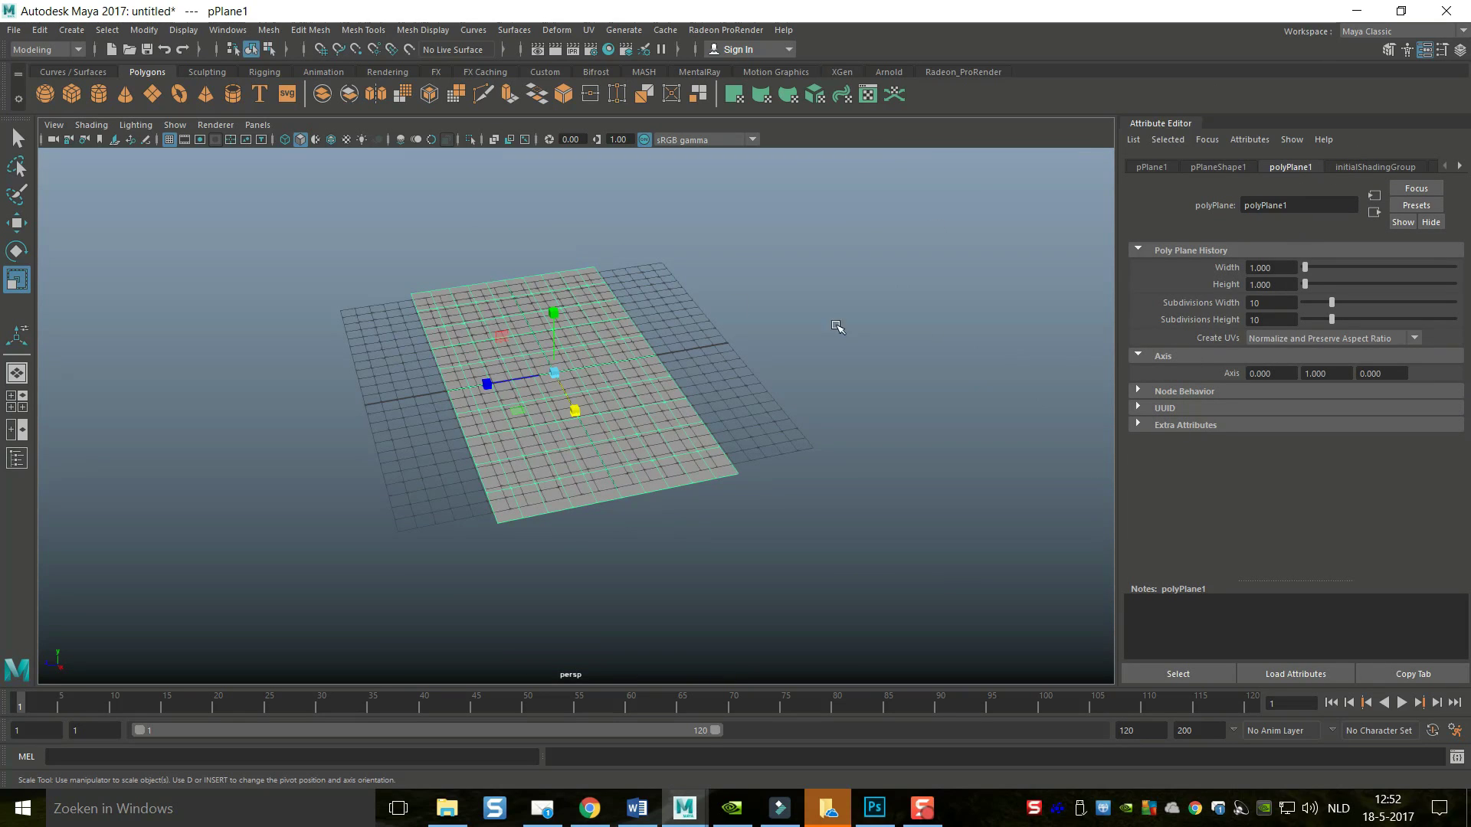
{"action": "scroll", "coordinate": [841, 367], "scroll_direction": "up", "scroll_amount": 5}
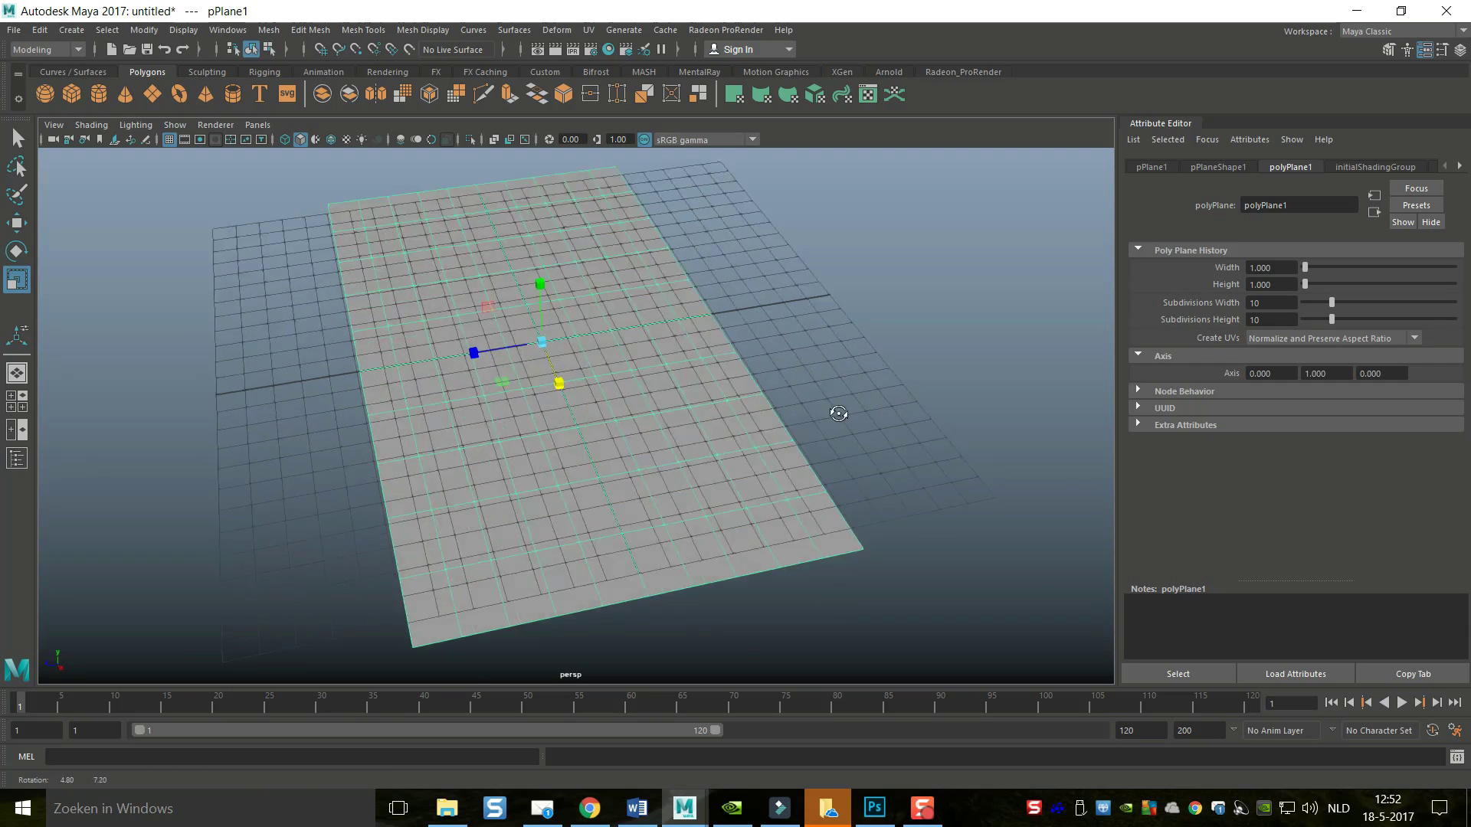
{"action": "left_click", "coordinate": [868, 396]}
{"action": "left_click_drag", "start_coordinate": [876, 394], "coordinate": [764, 430], "text": "alt"}
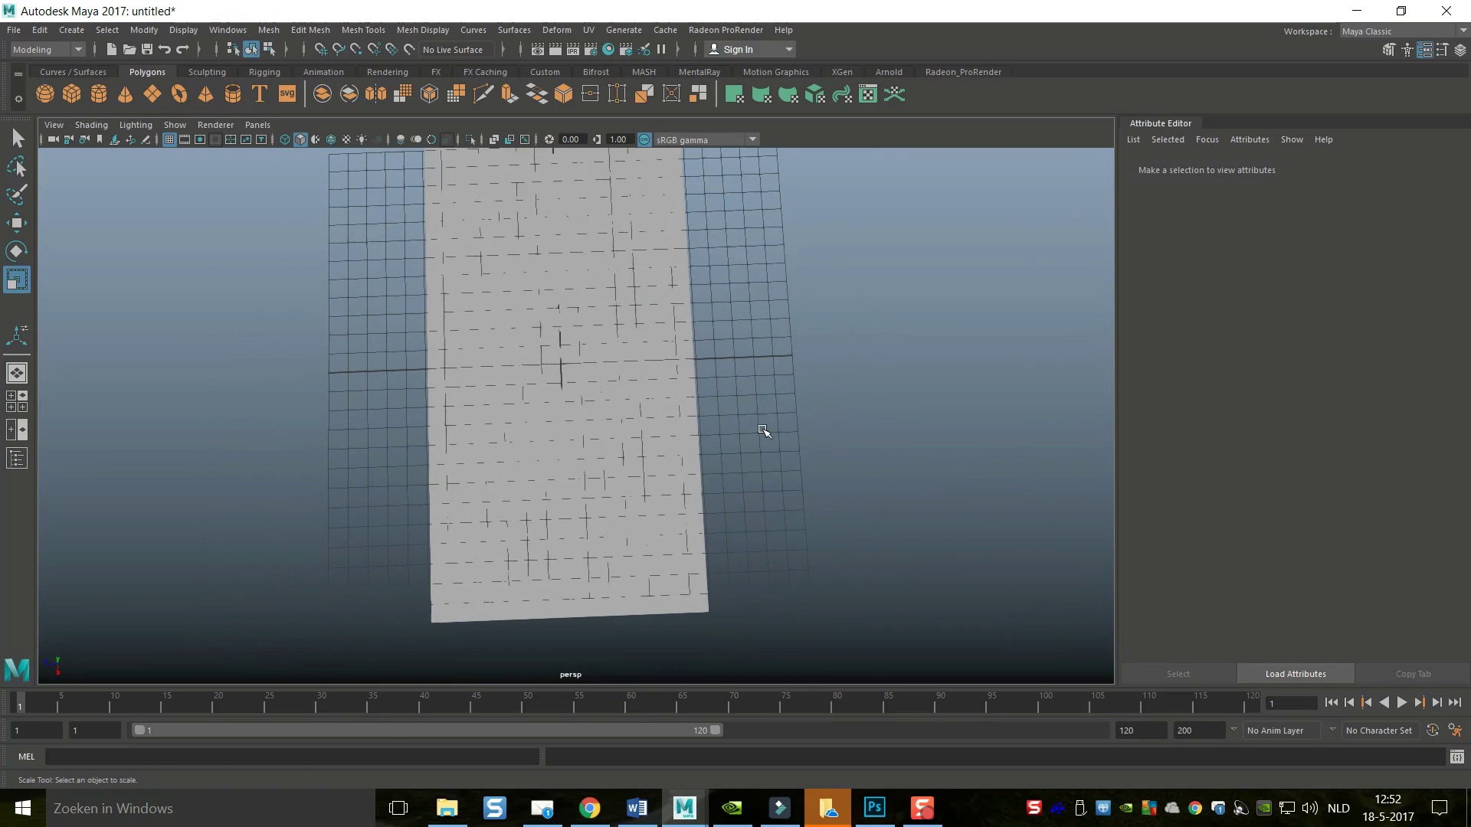
{"action": "left_click", "coordinate": [679, 413]}
{"action": "scroll", "coordinate": [816, 413], "scroll_direction": "up", "scroll_amount": 3}
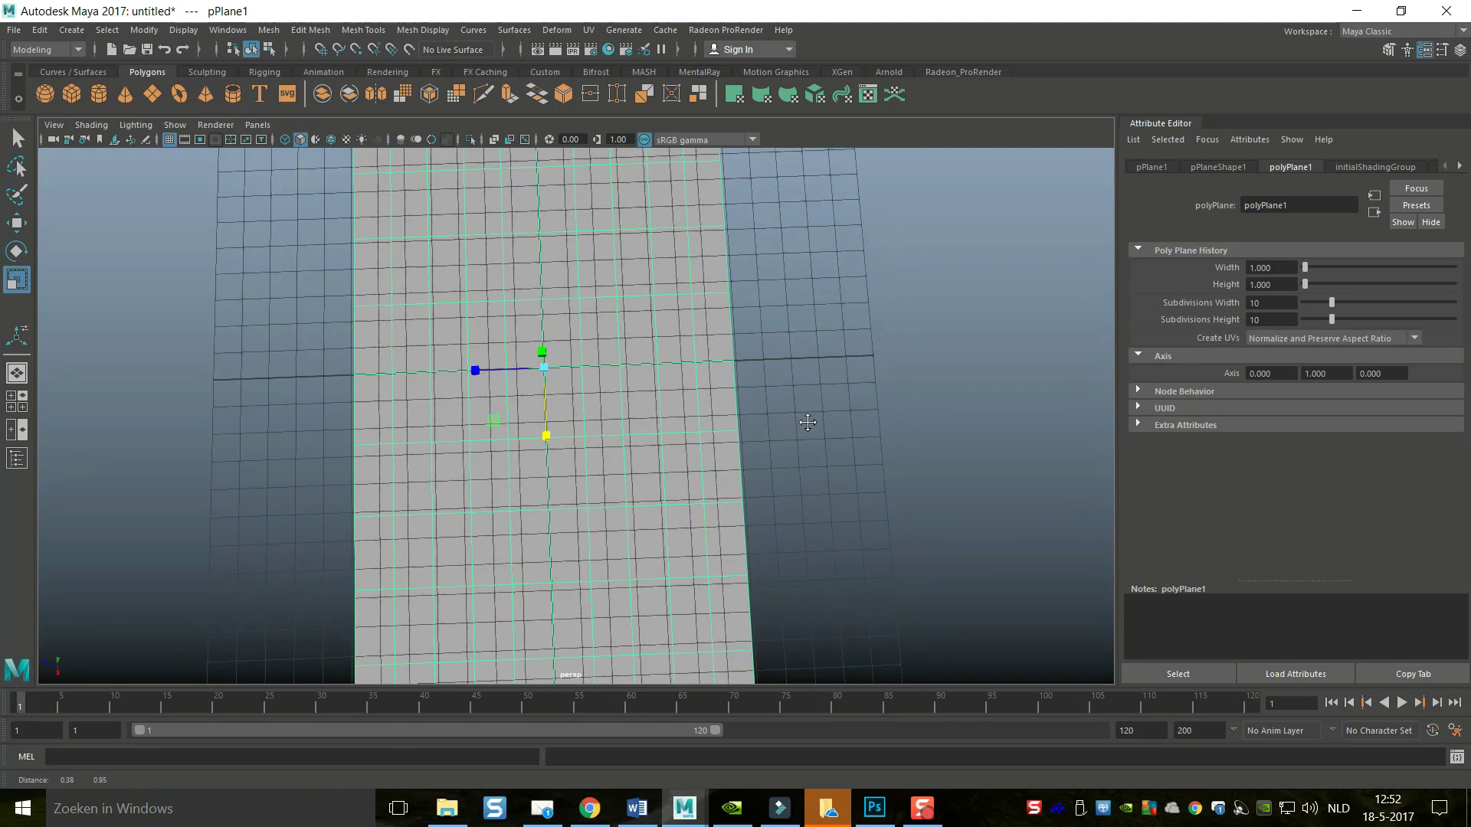
{"action": "scroll", "coordinate": [805, 460], "scroll_direction": "down", "scroll_amount": 2}
{"action": "left_click_drag", "start_coordinate": [797, 476], "coordinate": [900, 460], "text": "alt"}
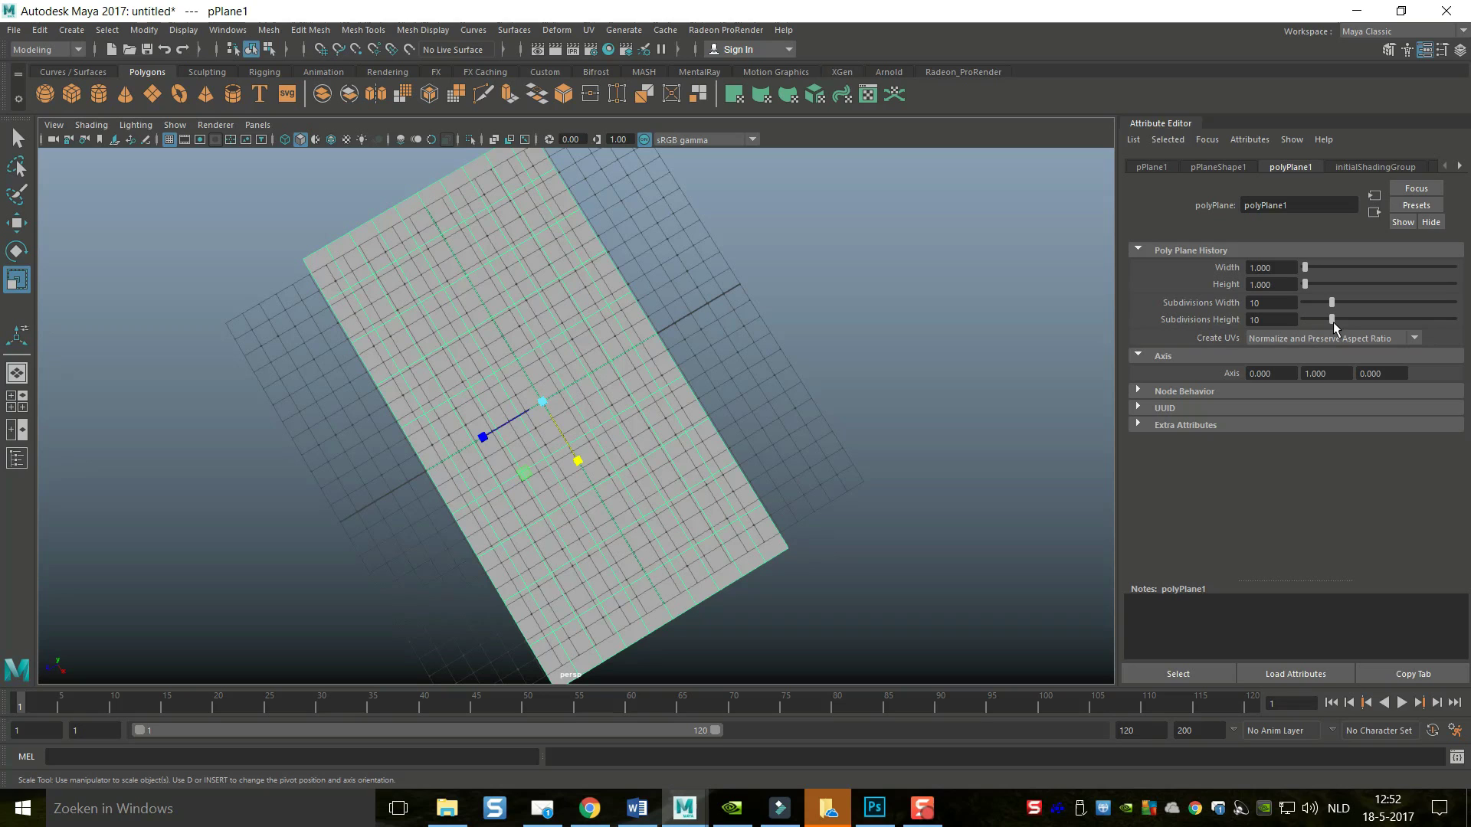
{"action": "left_click_drag", "start_coordinate": [1333, 323], "coordinate": [1326, 320]}
{"action": "type", "text": "10"}
{"action": "left_click_drag", "start_coordinate": [1329, 296], "coordinate": [1339, 296]}
{"action": "left_click_drag", "start_coordinate": [525, 515], "coordinate": [462, 529], "text": "alt"}
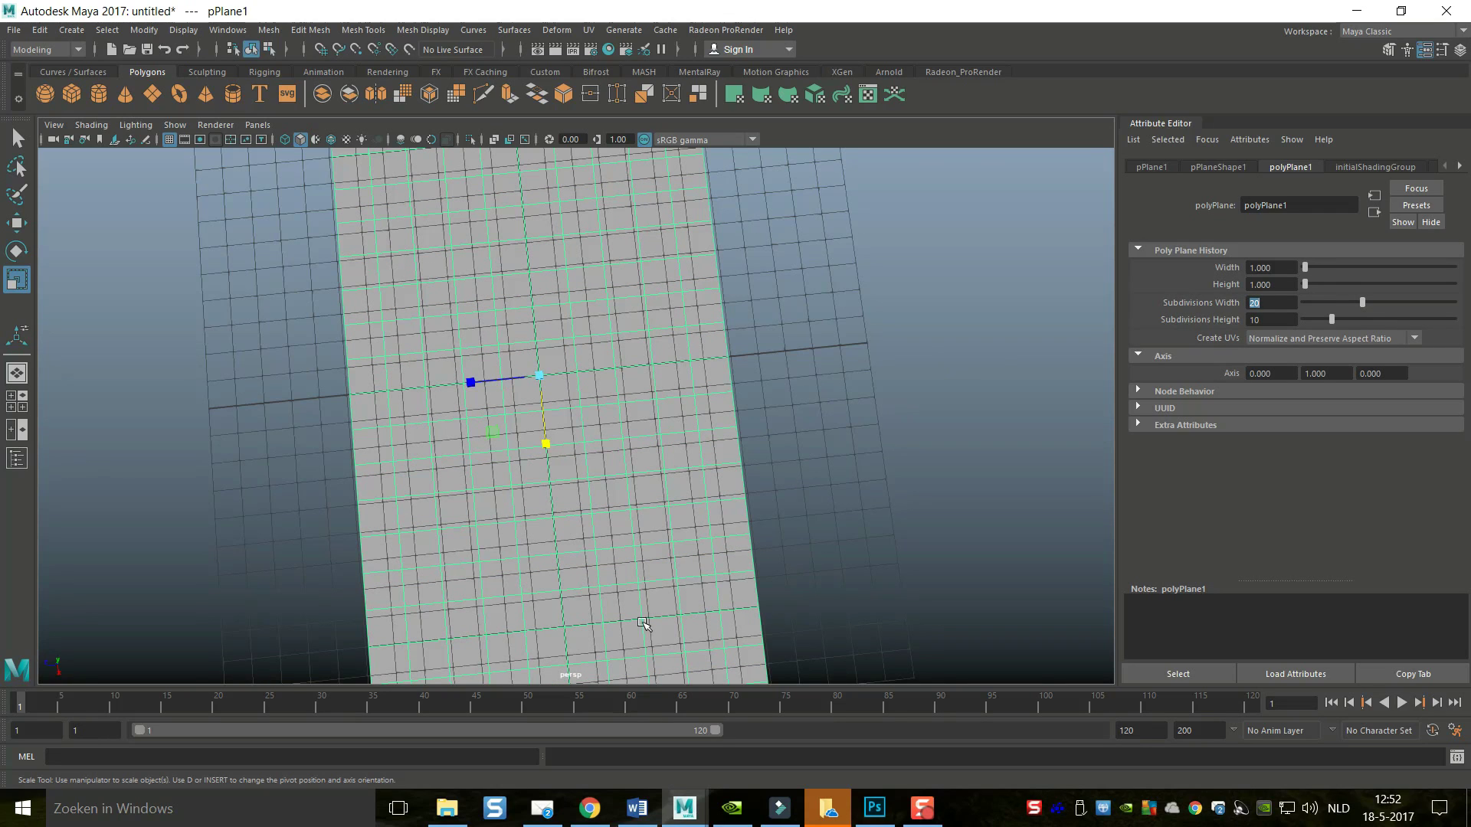
Extrude a two-by-two block of faces near the plane's long edge and lower it to about Y -0.106
{"action": "right_click_drag", "start_coordinate": [628, 360], "coordinate": [623, 400]}
{"action": "left_click", "coordinate": [643, 354]}
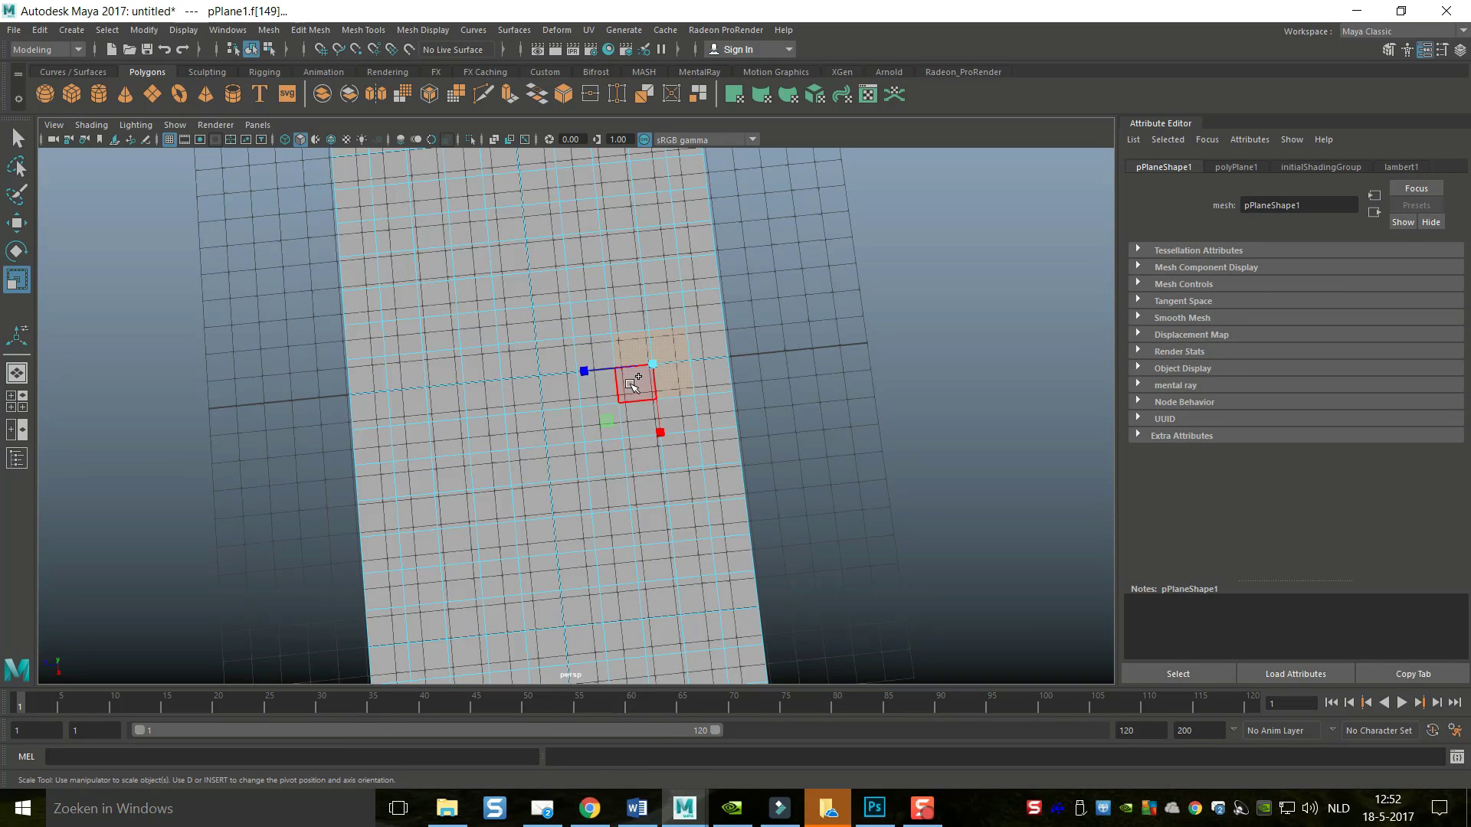
{"action": "left_click", "coordinate": [634, 383], "text": "shift"}
{"action": "scroll", "coordinate": [844, 429], "scroll_direction": "up", "scroll_amount": 3}
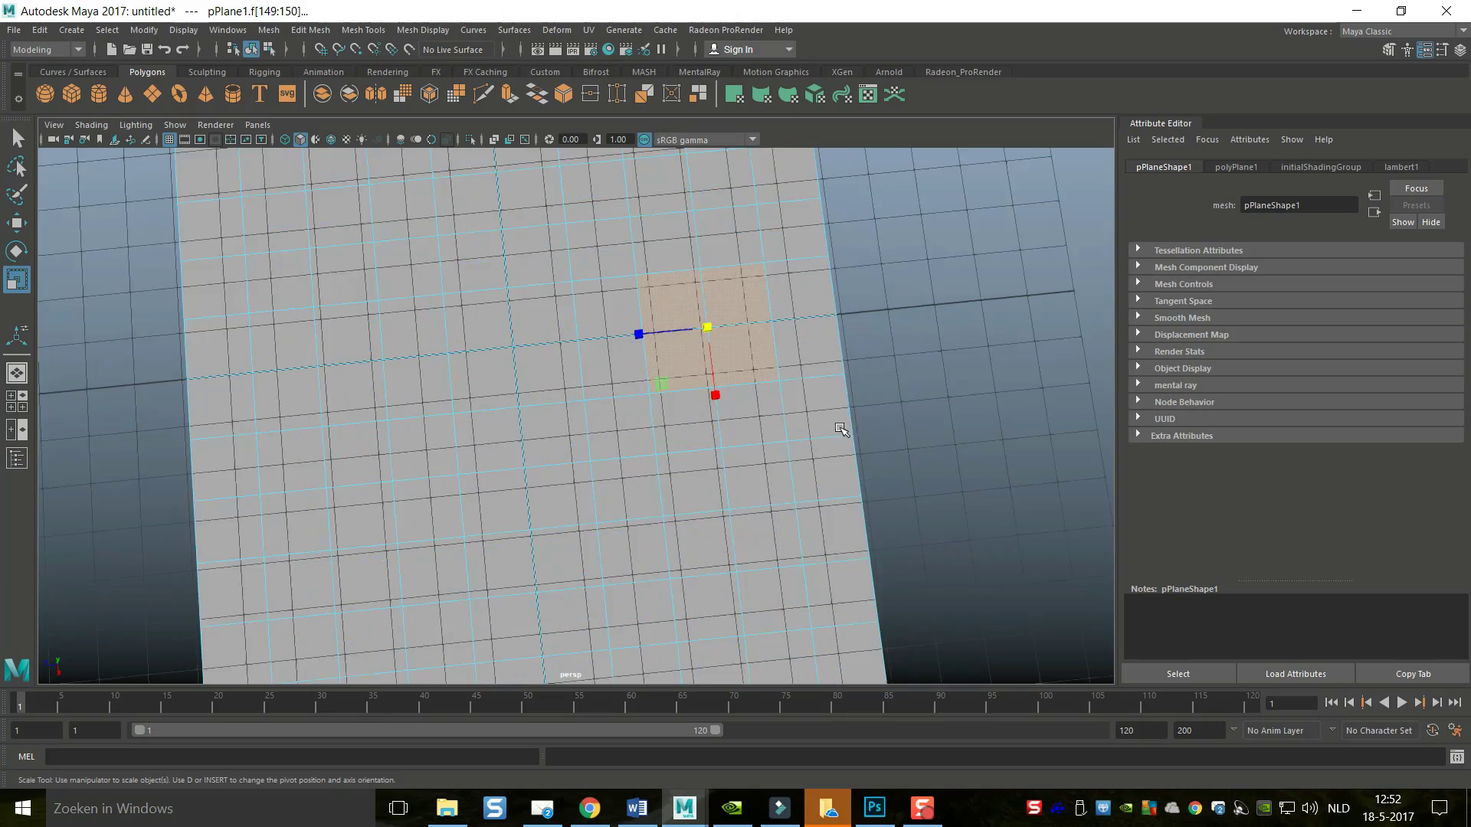
{"action": "scroll", "coordinate": [816, 418], "scroll_direction": "down", "scroll_amount": 8}
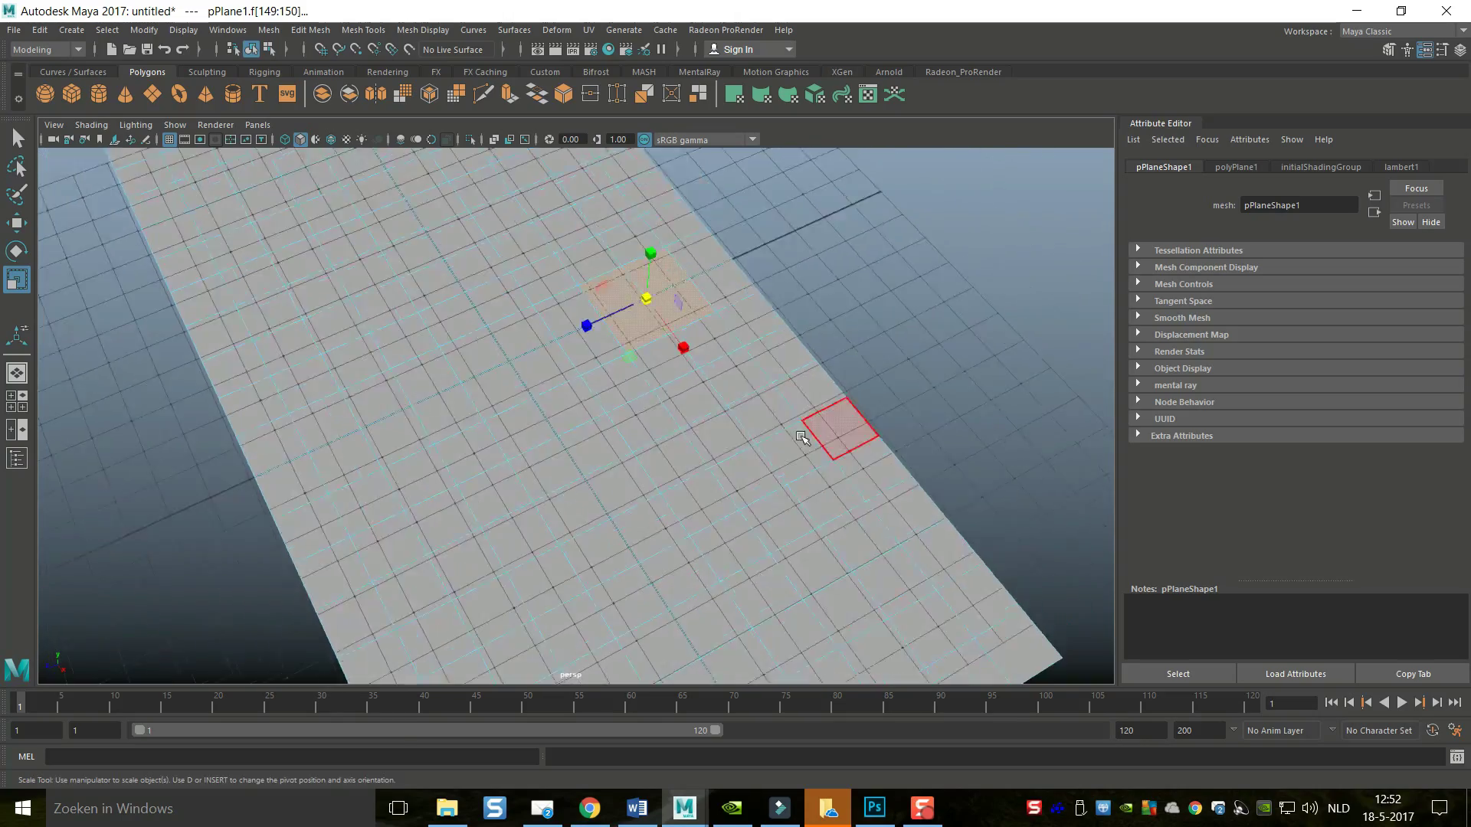
{"action": "left_click_drag", "start_coordinate": [746, 551], "coordinate": [261, 507], "text": "alt"}
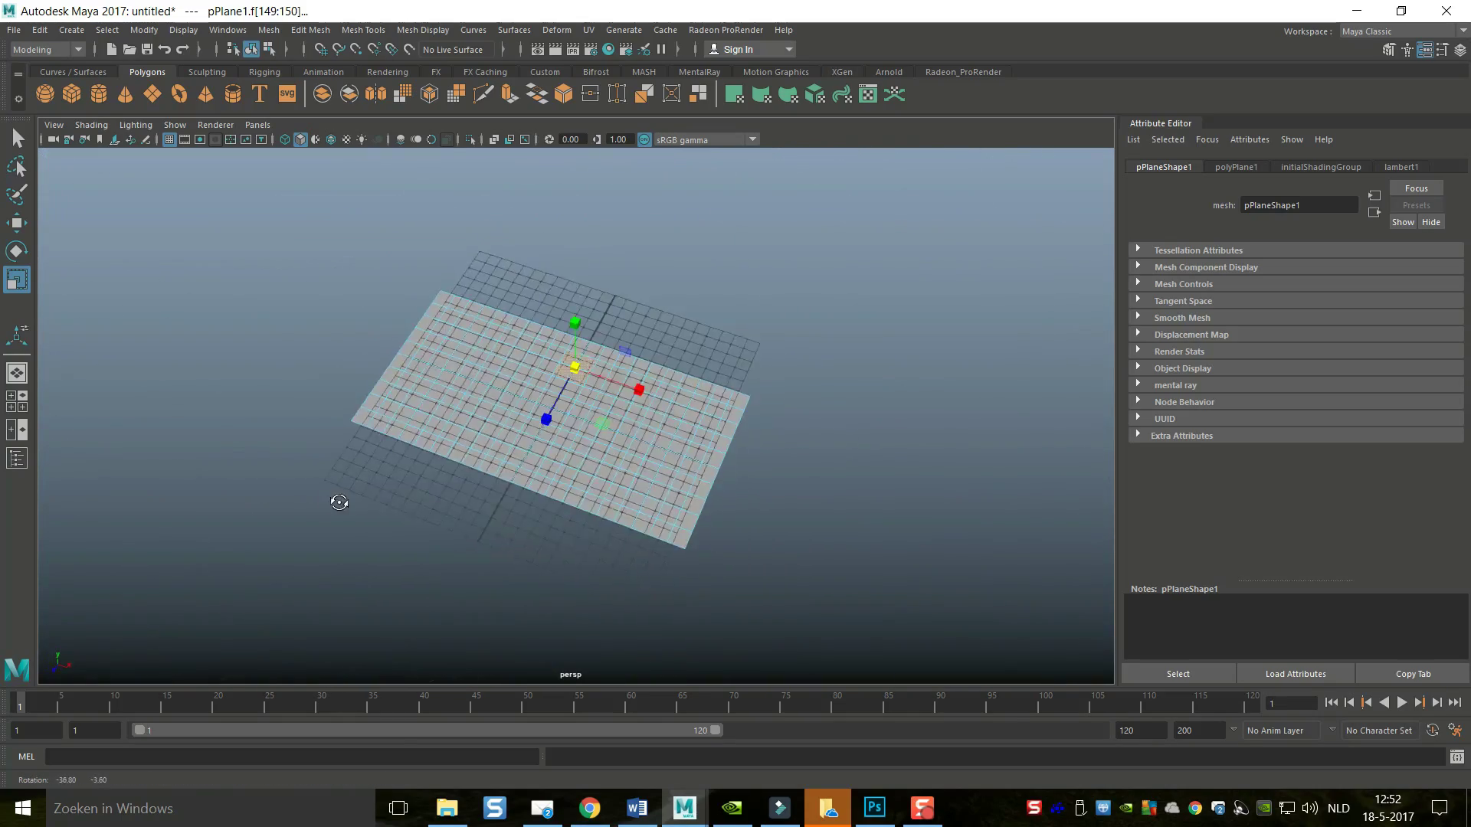
{"action": "scroll", "coordinate": [755, 444], "scroll_direction": "up", "scroll_amount": 5}
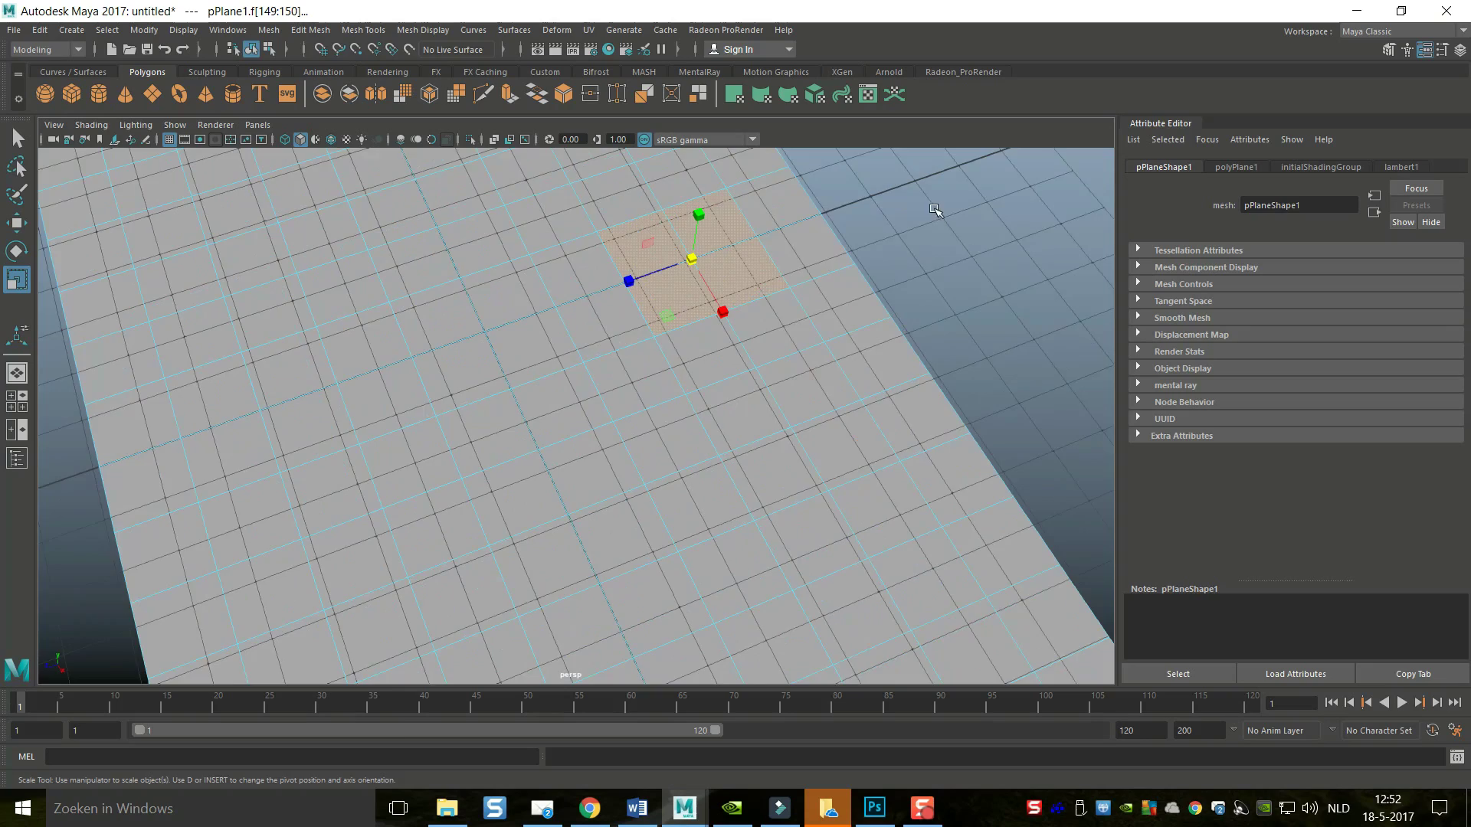
{"action": "middle_click_drag", "start_coordinate": [935, 214], "coordinate": [857, 300], "text": "alt"}
{"action": "scroll", "coordinate": [876, 390], "scroll_direction": "up", "scroll_amount": 2}
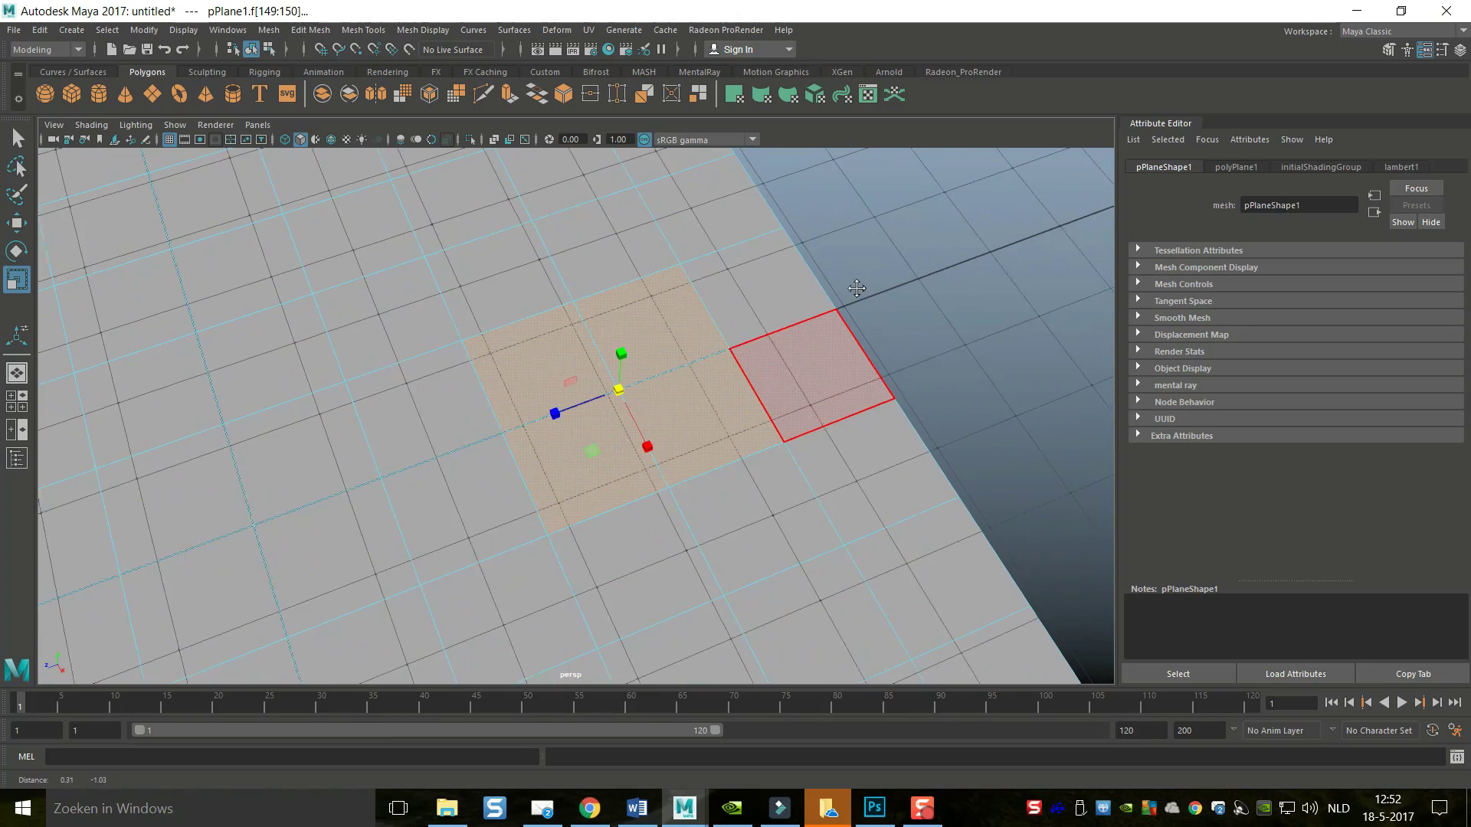
{"action": "scroll", "coordinate": [848, 310], "scroll_direction": "up", "scroll_amount": 2}
{"action": "key", "text": "ctrl+e"}
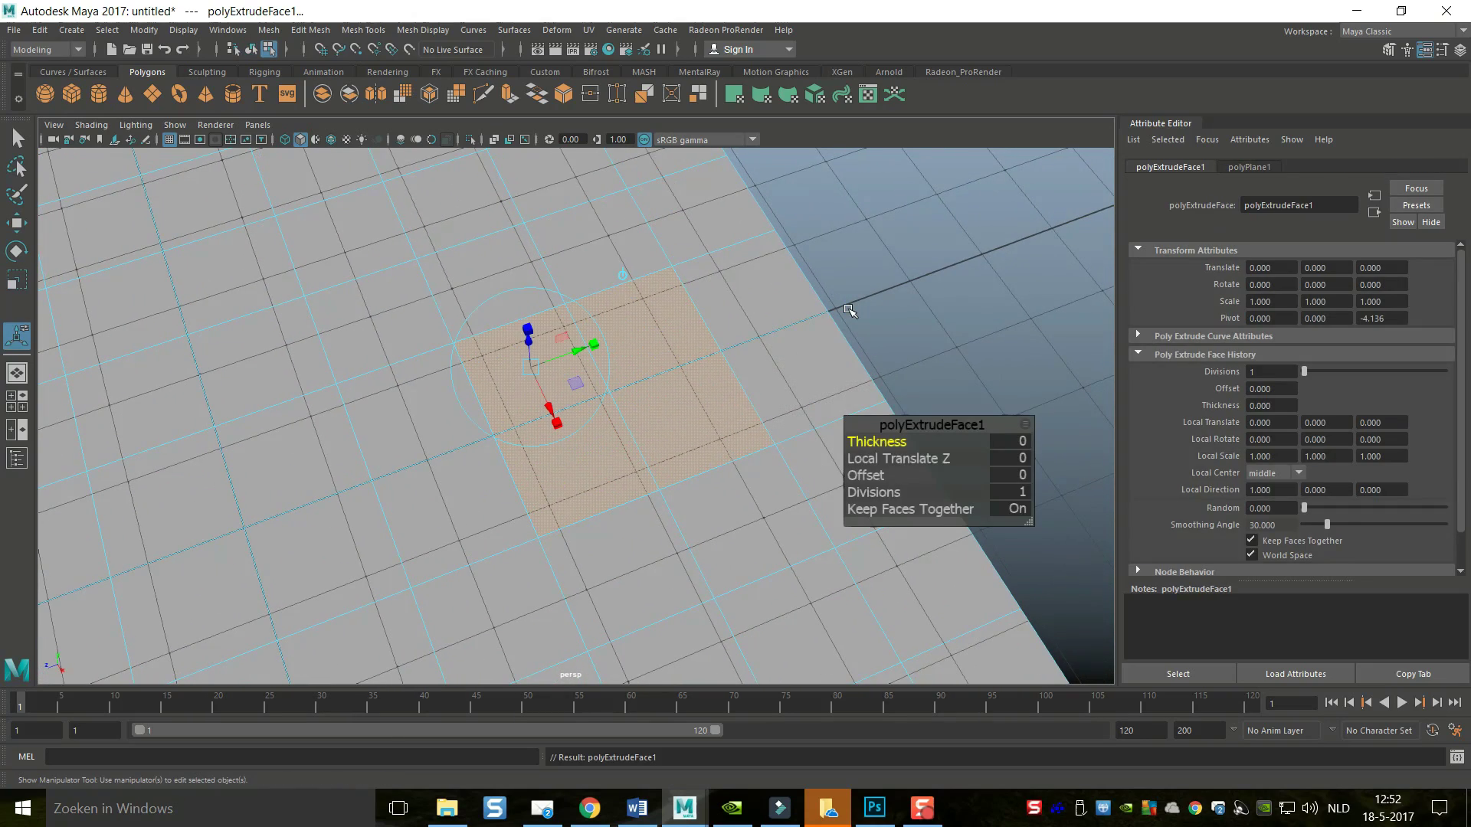
{"action": "key", "text": "w"}
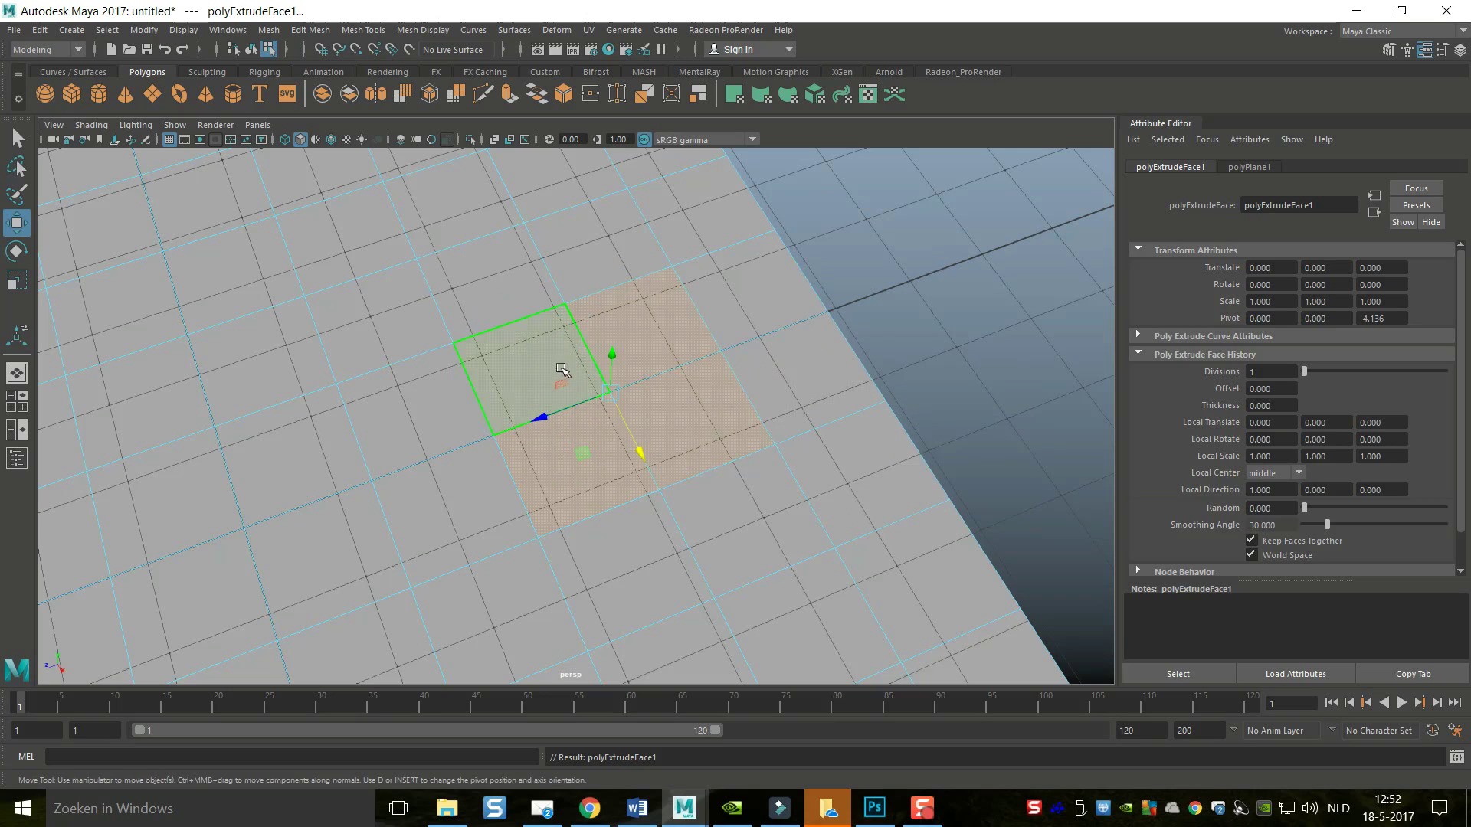
{"action": "left_click_drag", "start_coordinate": [612, 348], "coordinate": [610, 353]}
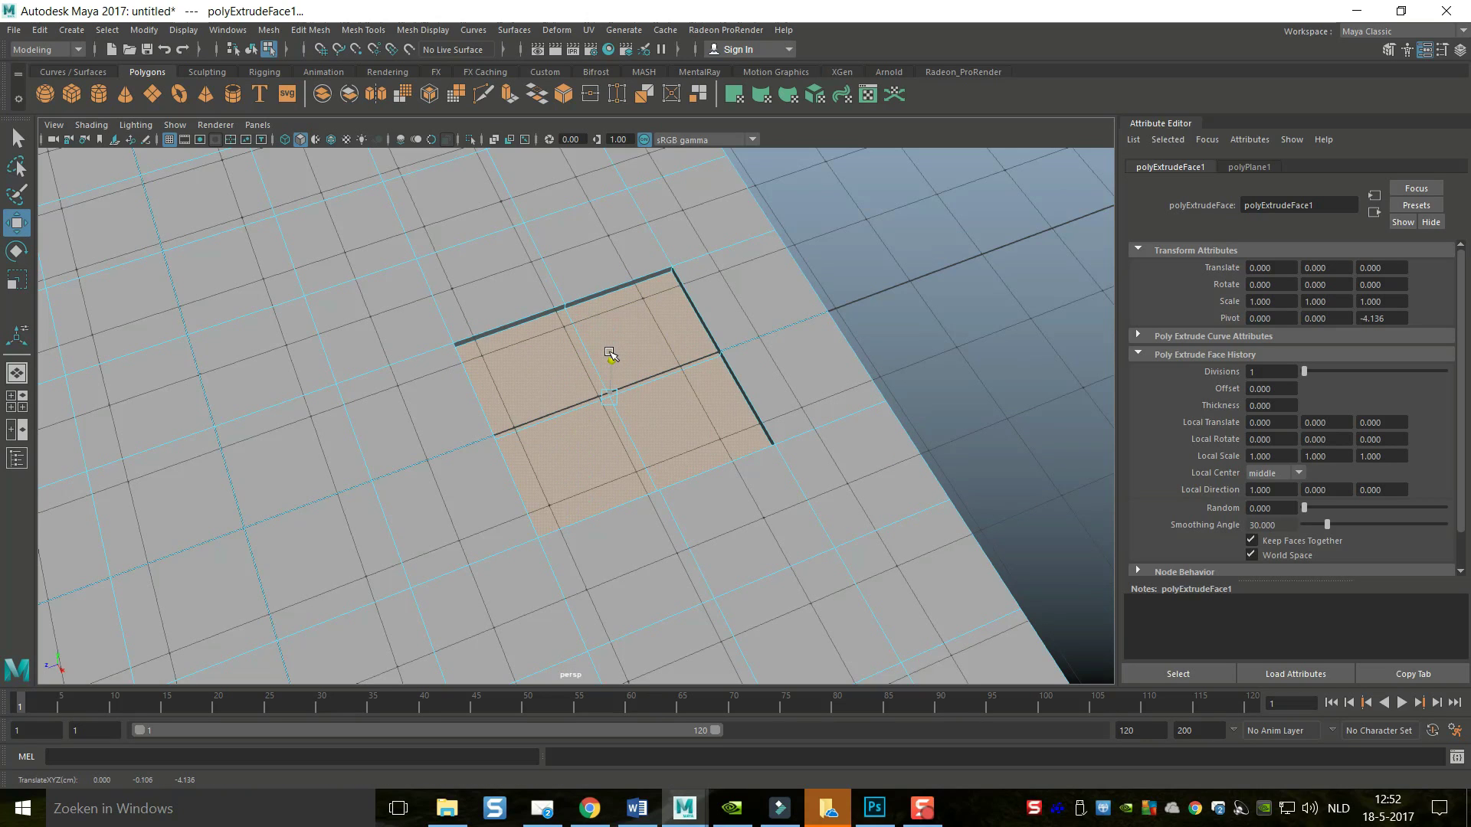
Scale the sunken faces inward slightly in X and Z and lower them to about Y -0.214
{"action": "key", "text": "r"}
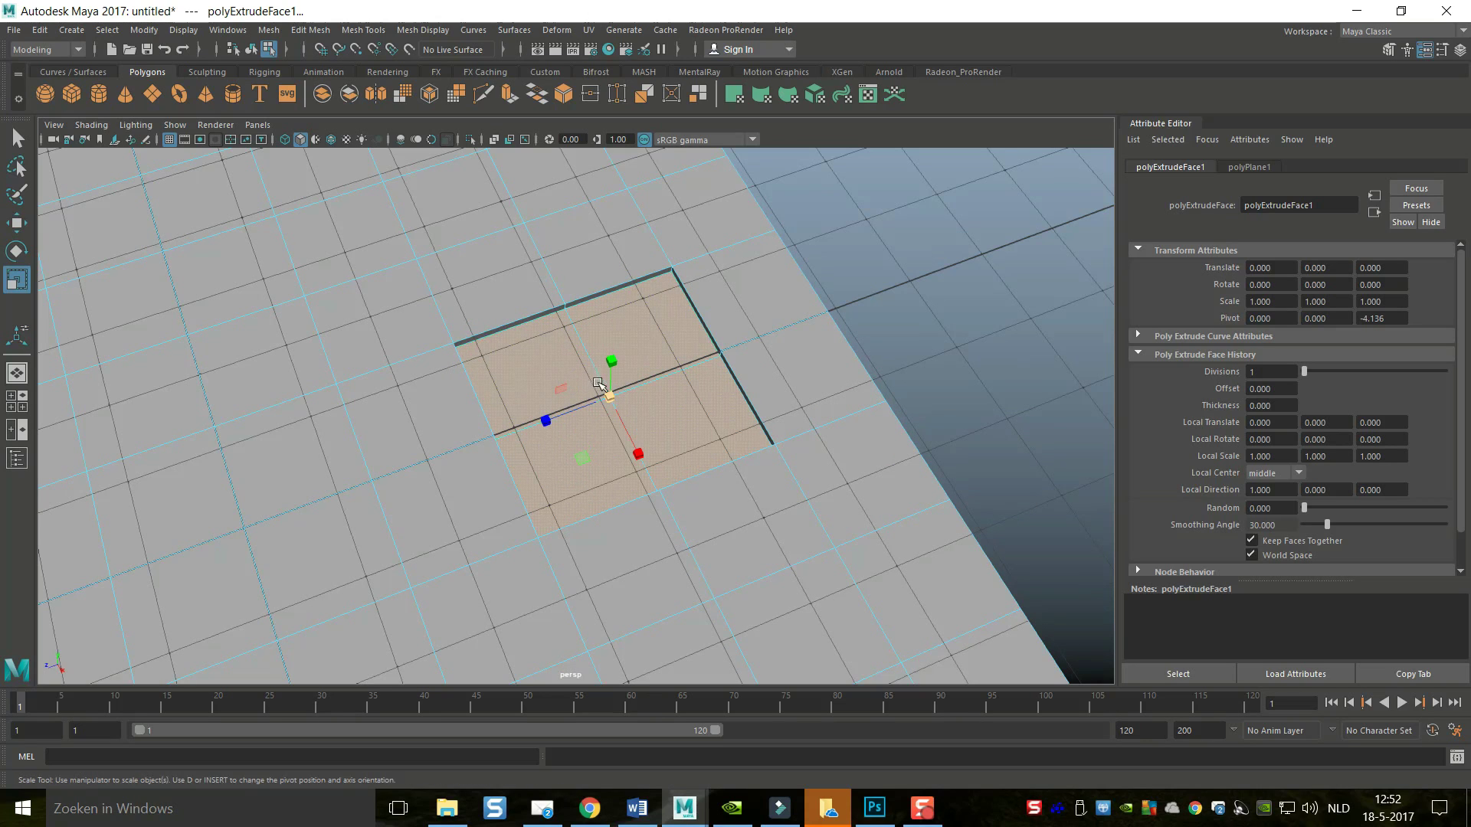
{"action": "left_click_drag", "start_coordinate": [606, 396], "coordinate": [598, 400]}
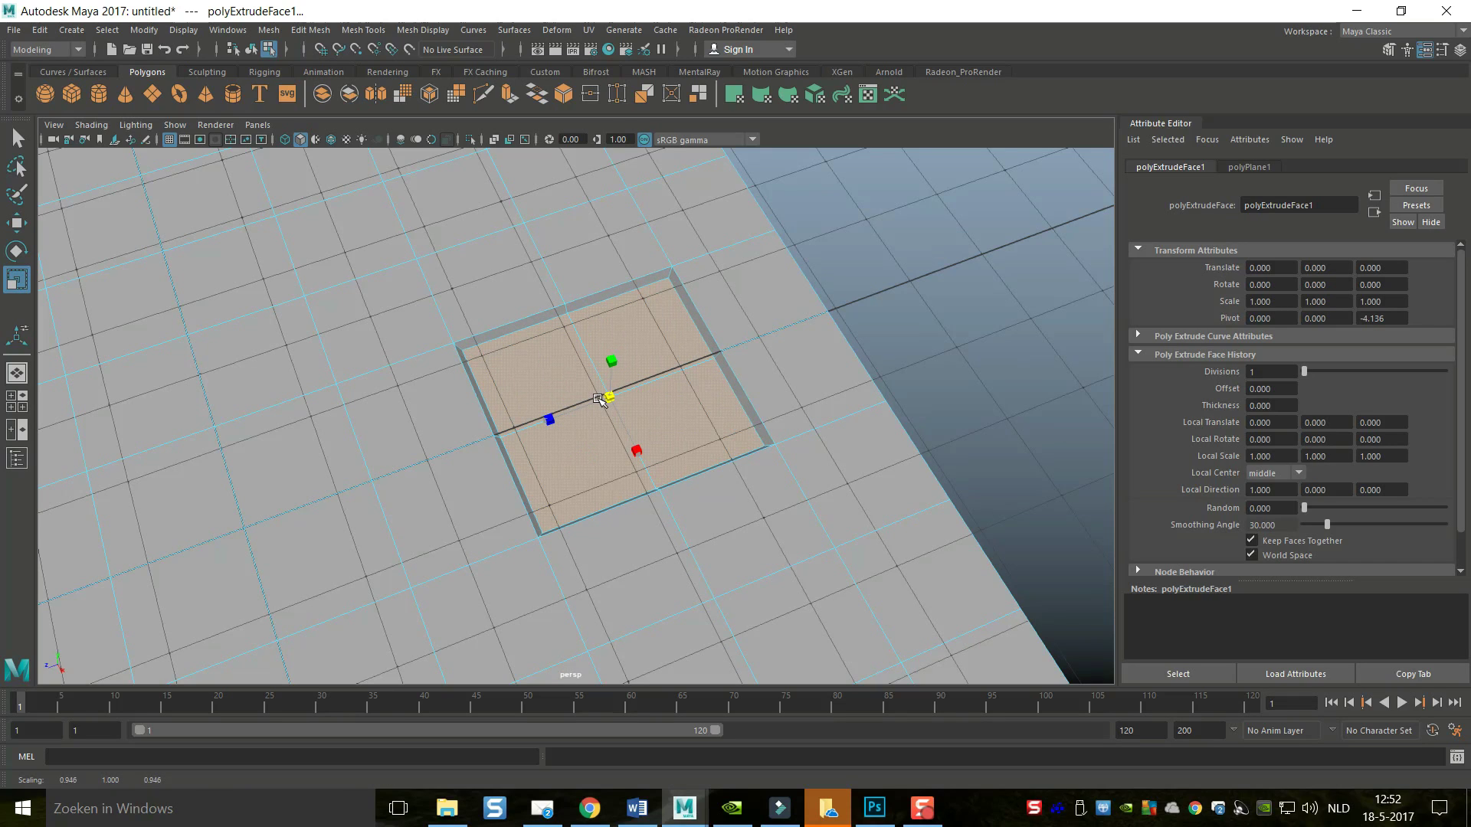
{"action": "left_click", "coordinate": [598, 399]}
{"action": "key", "text": "w"}
{"action": "left_click_drag", "start_coordinate": [609, 357], "coordinate": [614, 371]}
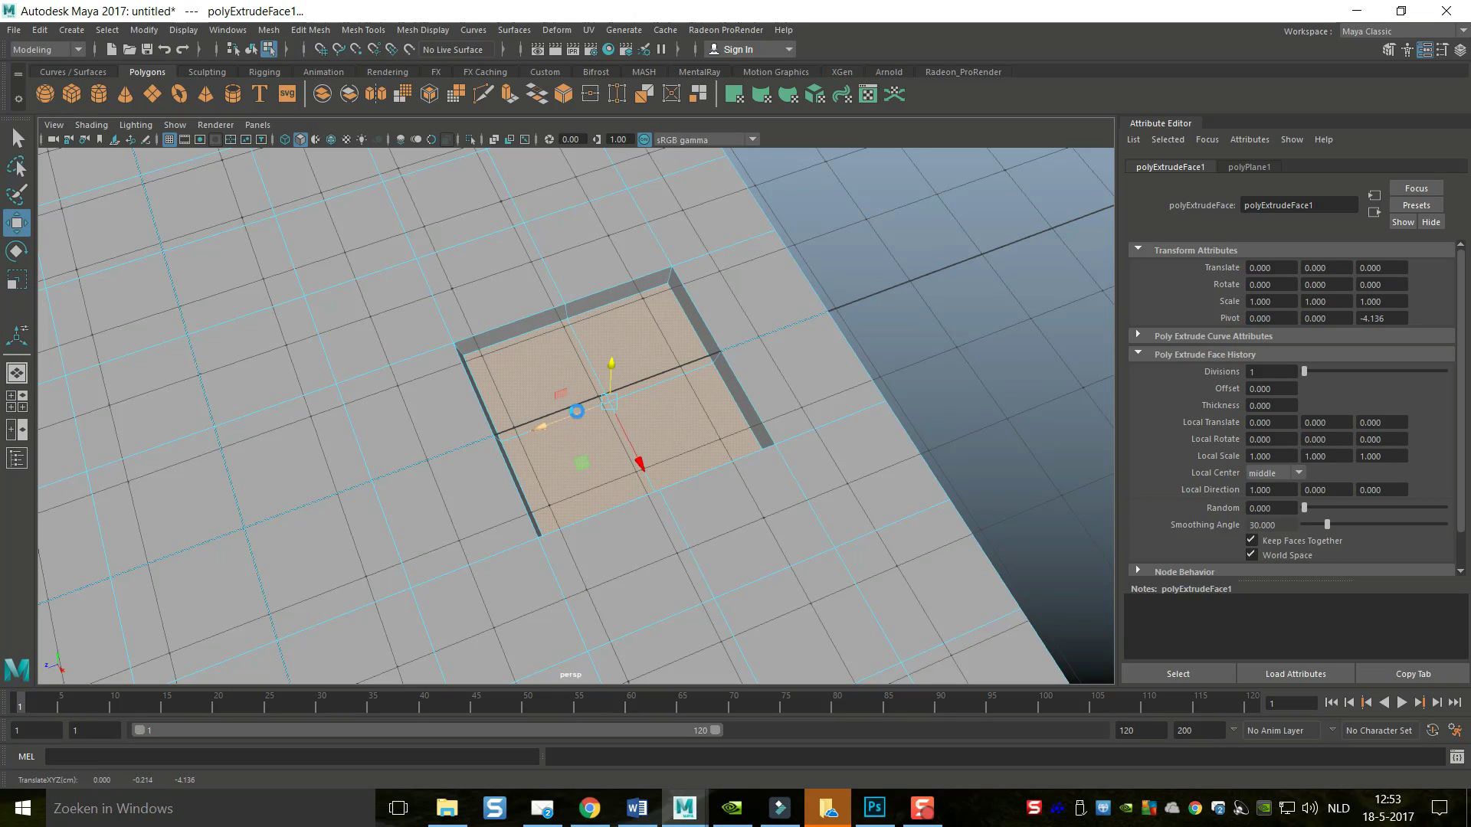
Extrude the recess floor again, scale it inward slightly, and raise it to about Y -0.119
{"action": "key", "text": "ctrl+e"}
{"action": "key", "text": "r"}
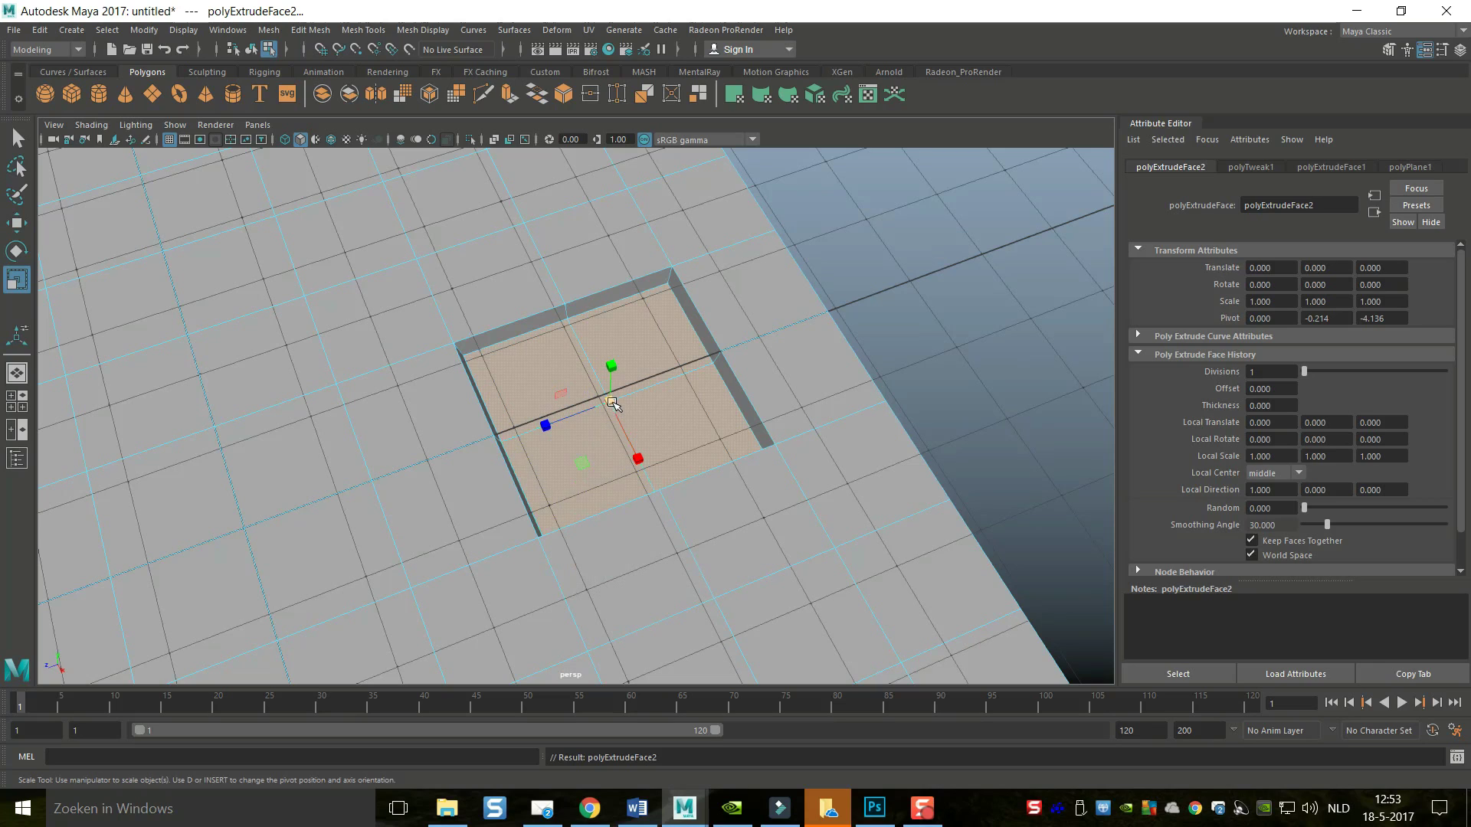
{"action": "left_click_drag", "start_coordinate": [613, 404], "coordinate": [613, 360]}
{"action": "key", "text": "w"}
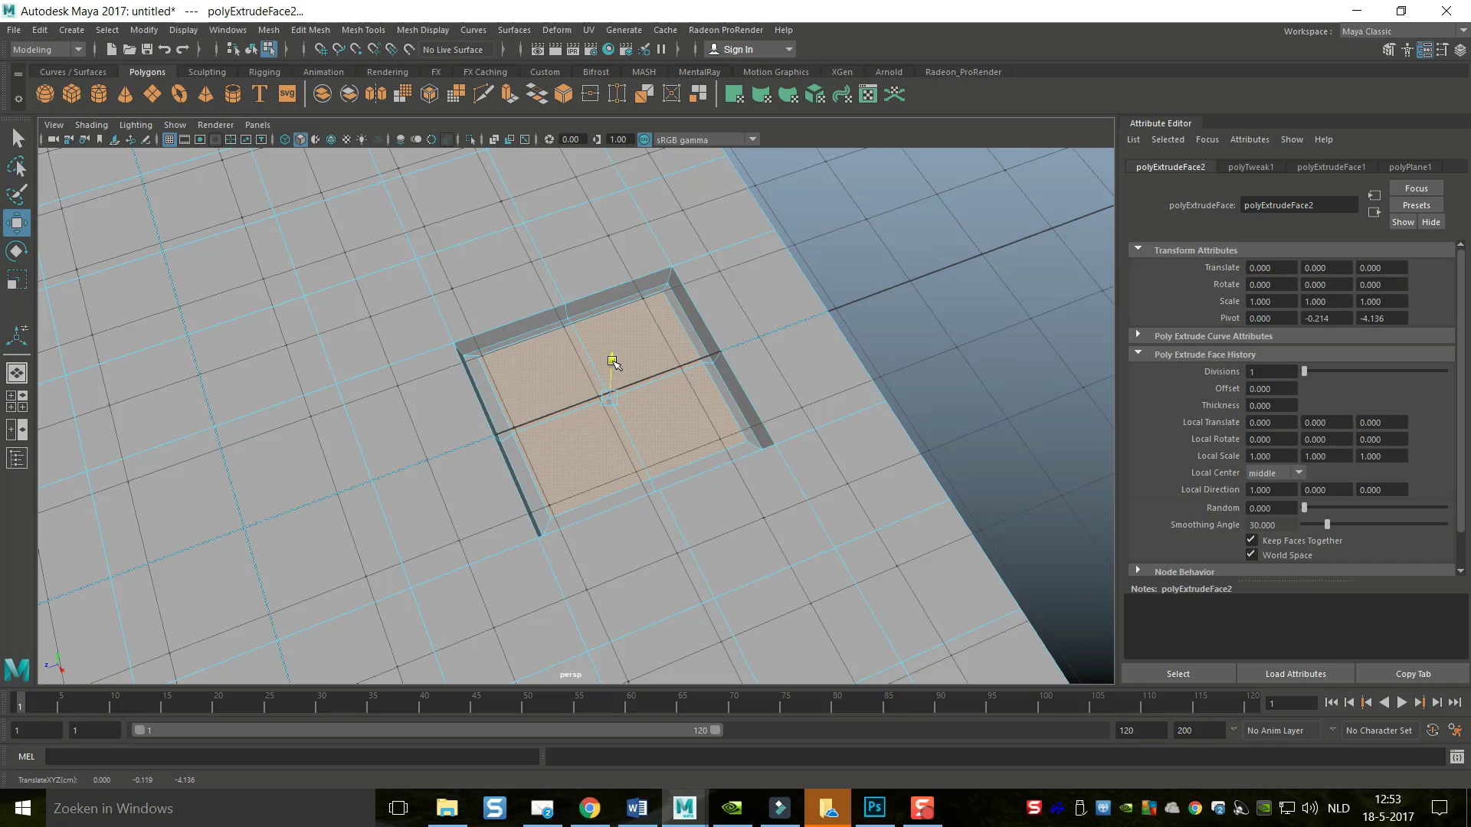
Extrude the raised inner faces once more and scale them inward to form a narrow border
{"action": "key", "text": "ctrl+e"}
{"action": "key", "text": "r"}
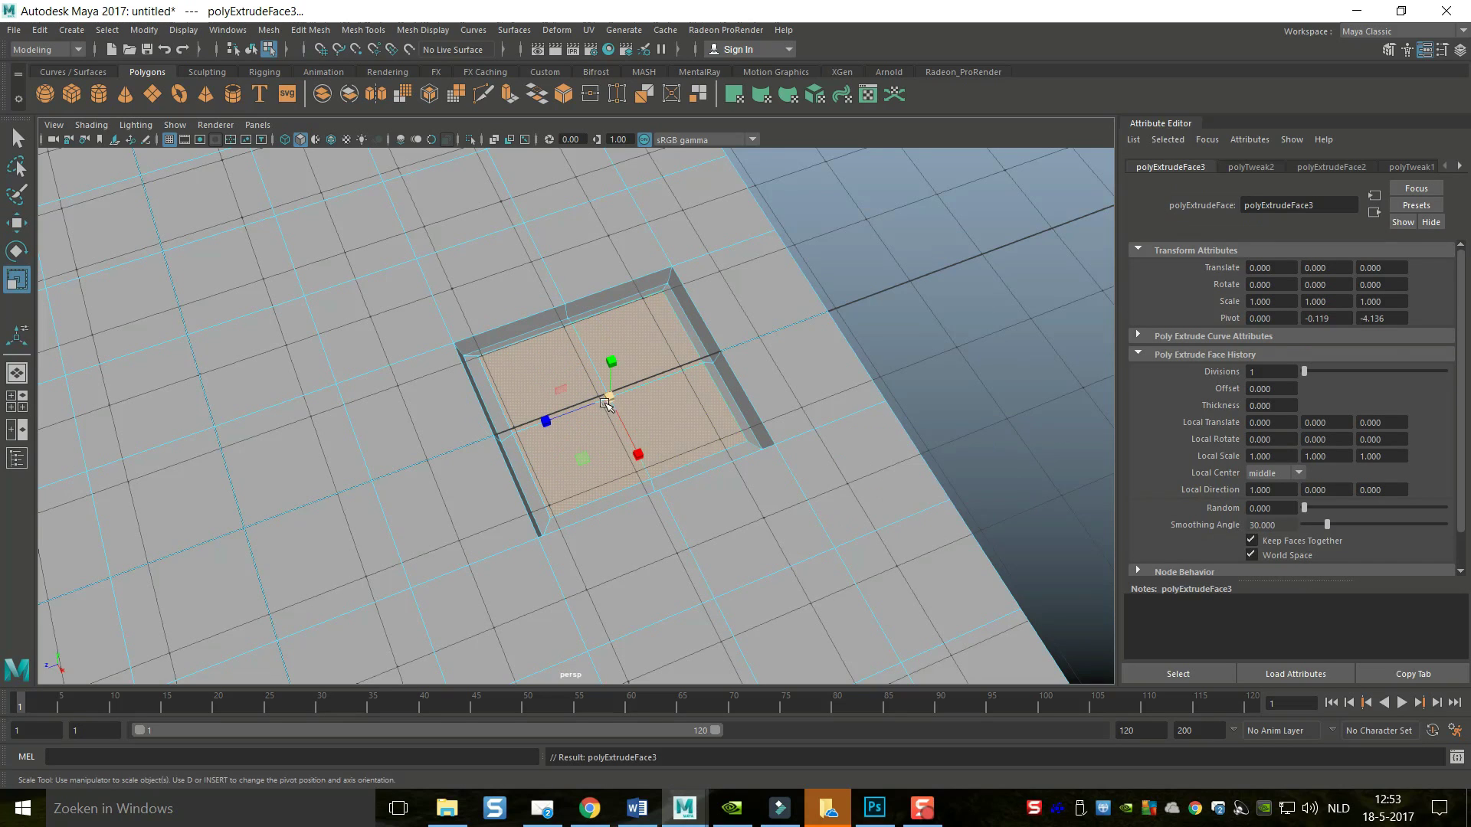
{"action": "left_click_drag", "start_coordinate": [609, 399], "coordinate": [597, 408]}
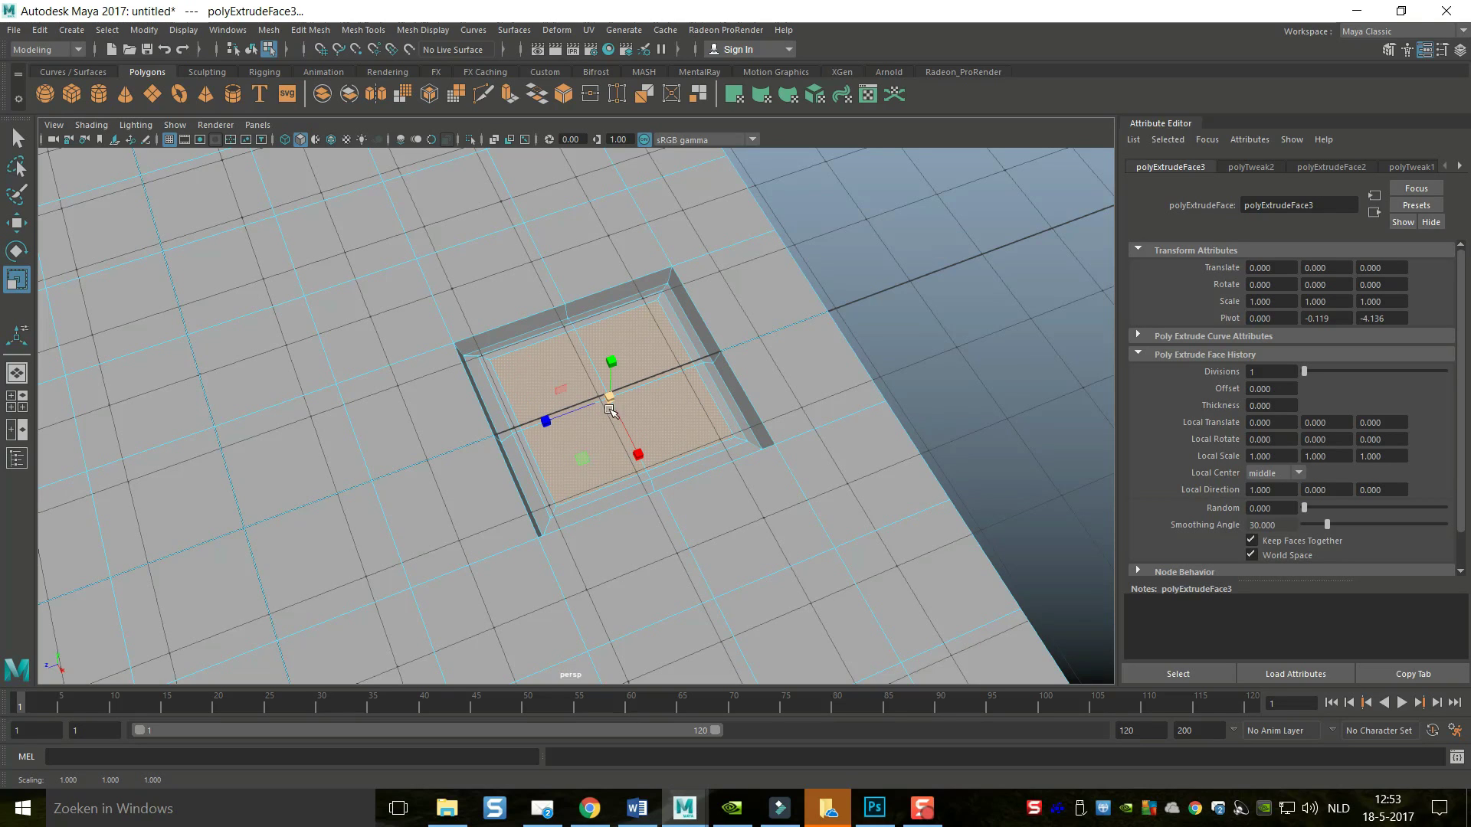
Extrude the innermost faces, lower them to about Y -0.205, and clear the selection
{"action": "key", "text": "ctrl+e"}
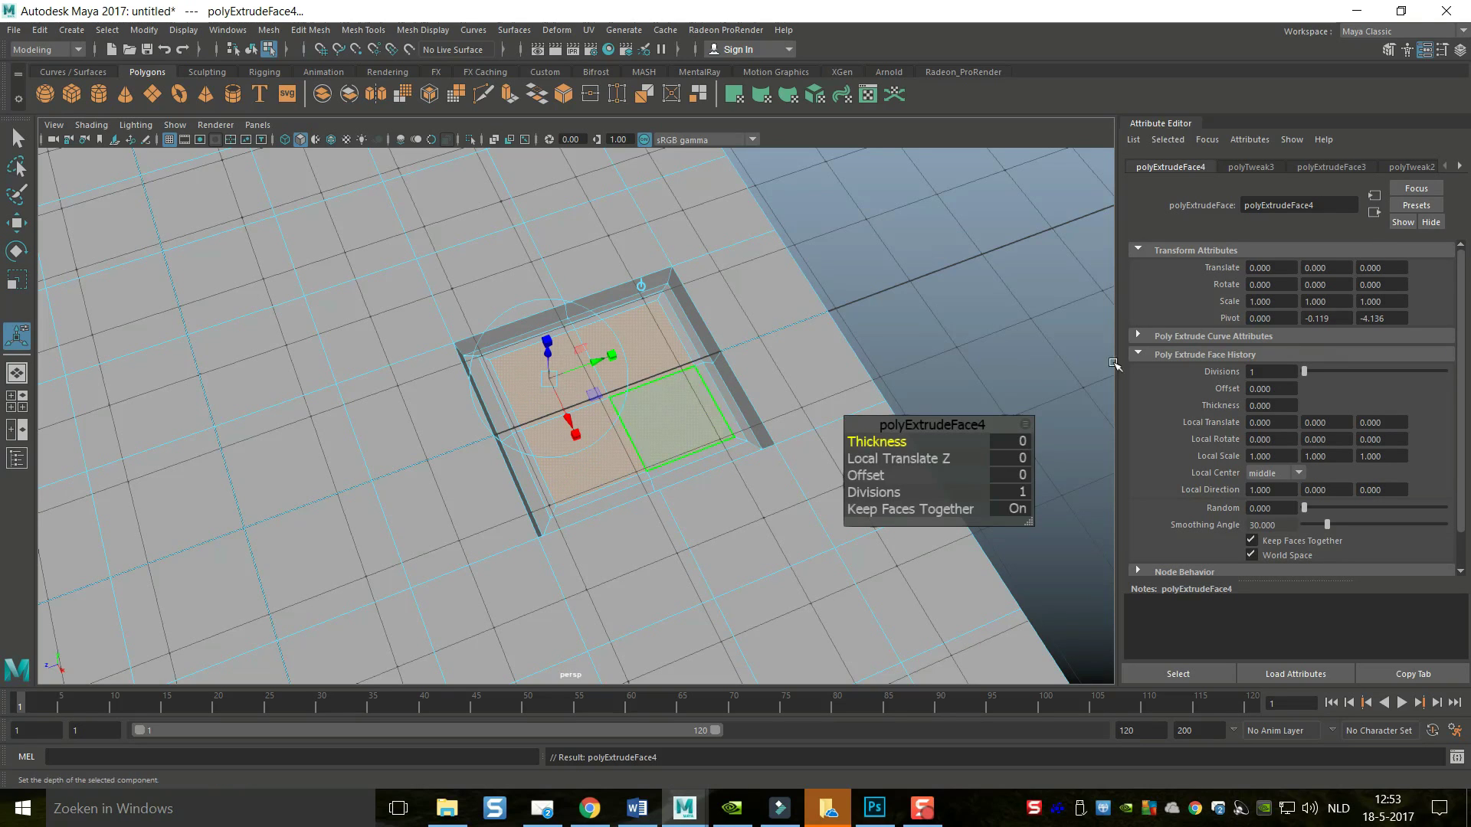
{"action": "key", "text": "w"}
{"action": "left_click_drag", "start_coordinate": [611, 361], "coordinate": [617, 369]}
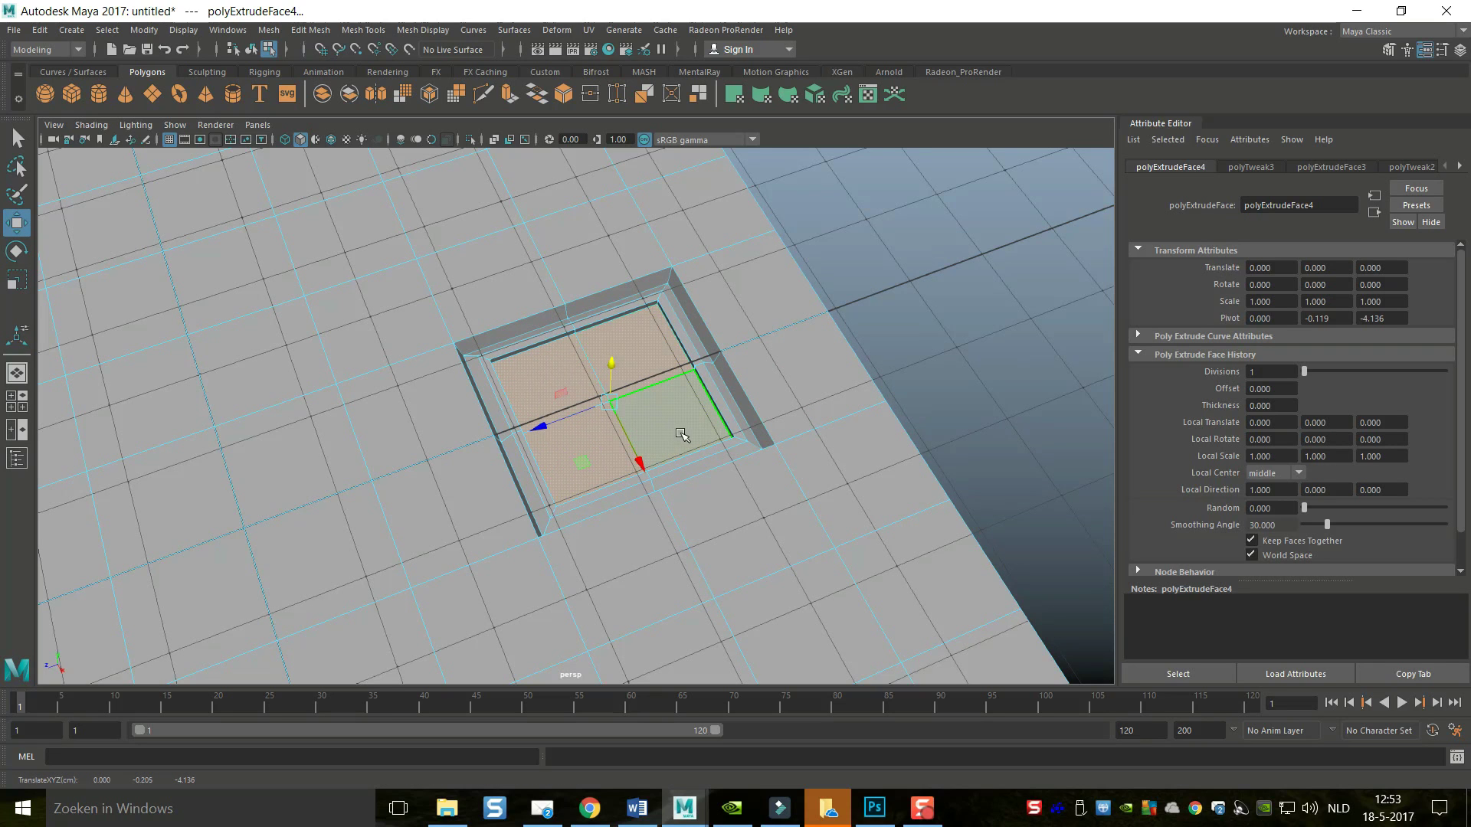
{"action": "left_click", "coordinate": [964, 249]}
Bevel the full edge loop that runs along Z through the middle of the square recess
{"action": "left_click_drag", "start_coordinate": [955, 246], "coordinate": [841, 353], "text": "alt"}
{"action": "scroll", "coordinate": [841, 353], "scroll_direction": "up", "scroll_amount": 8}
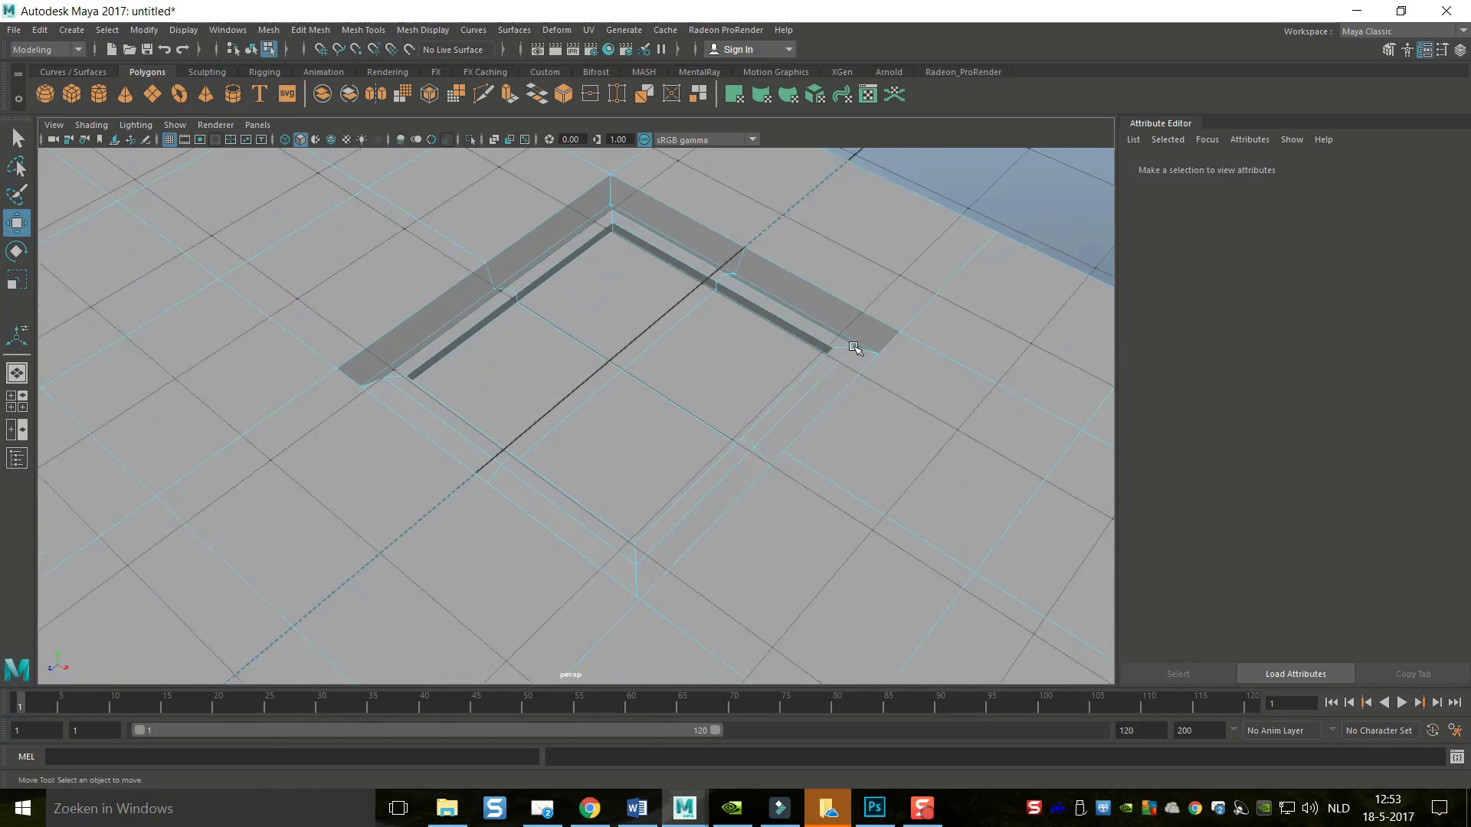
{"action": "scroll", "coordinate": [768, 421], "scroll_direction": "down", "scroll_amount": 8}
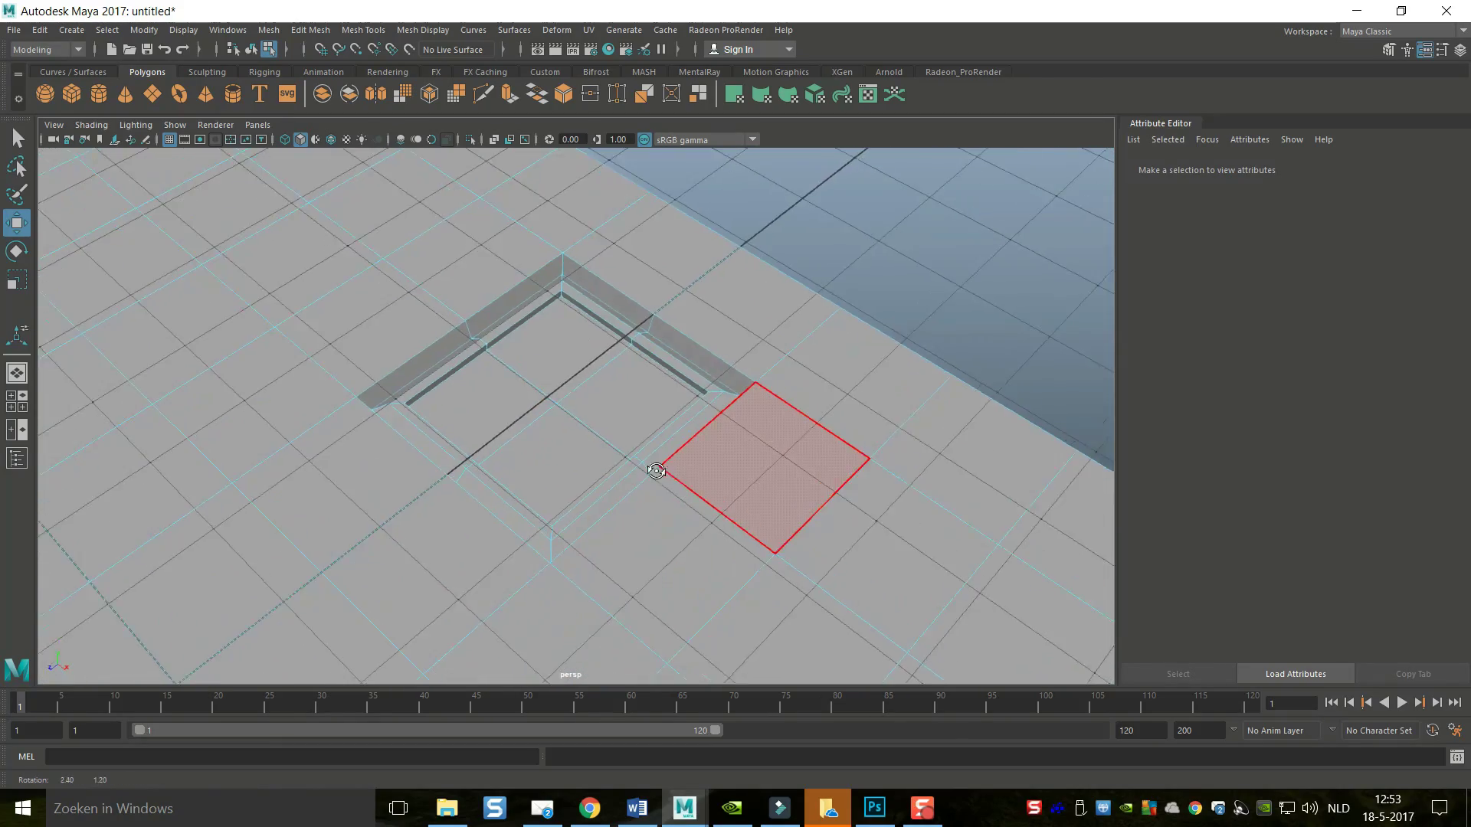
{"action": "left_click_drag", "start_coordinate": [657, 470], "coordinate": [735, 406], "text": "alt"}
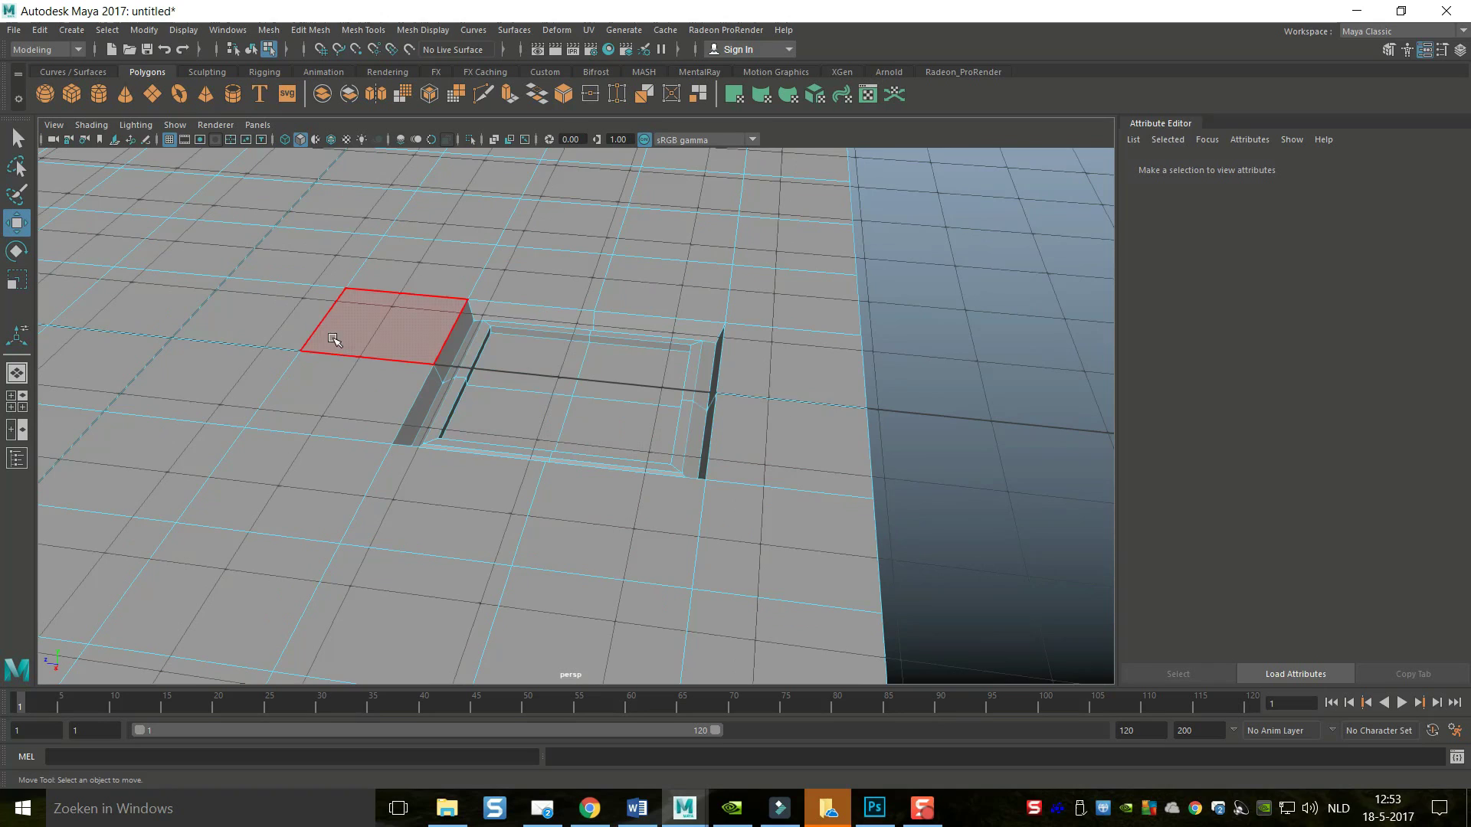
{"action": "left_click_drag", "start_coordinate": [559, 417], "coordinate": [532, 319], "text": "alt"}
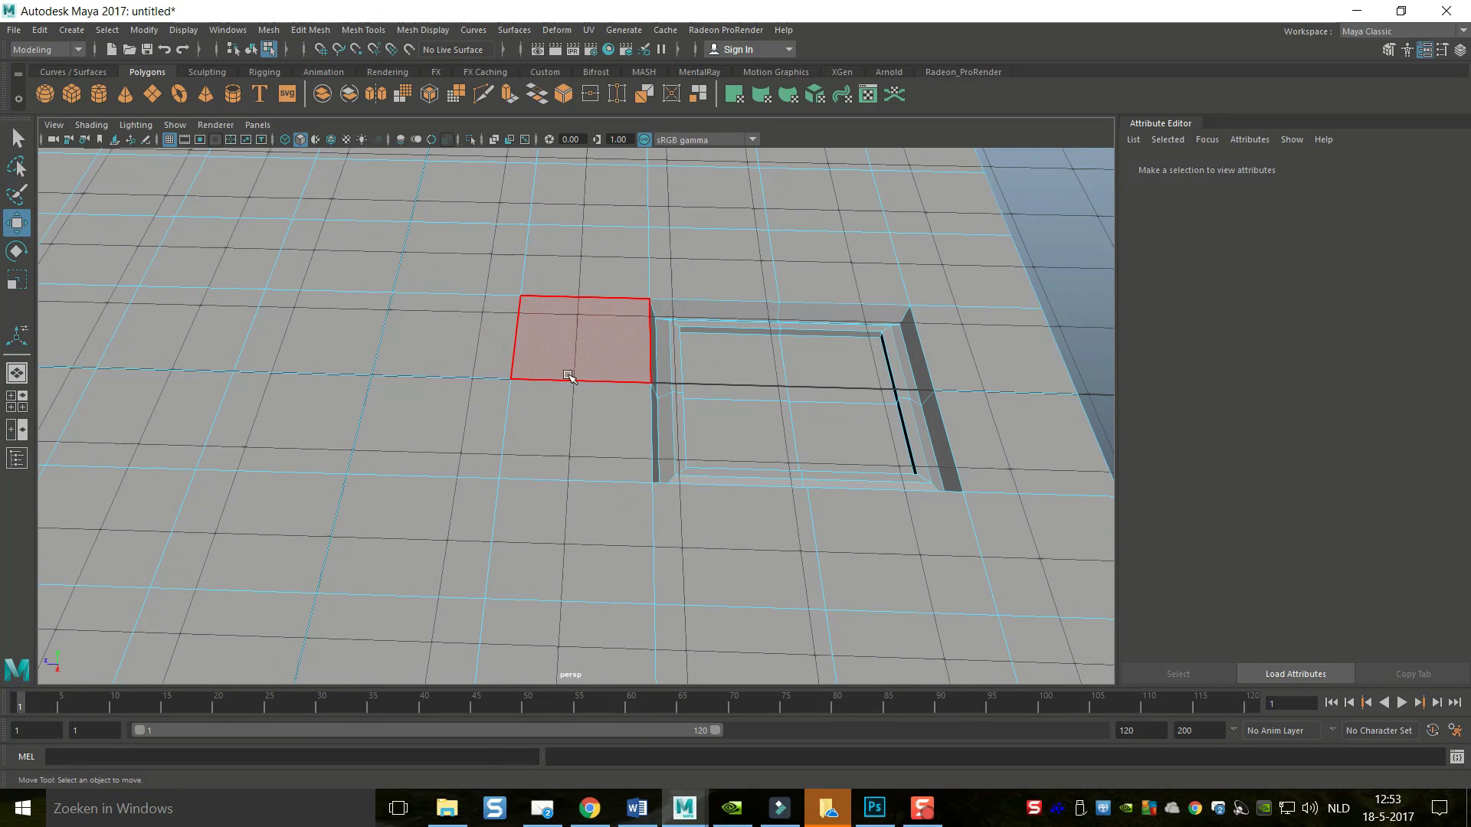
{"action": "right_click_drag", "start_coordinate": [563, 355], "coordinate": [573, 320]}
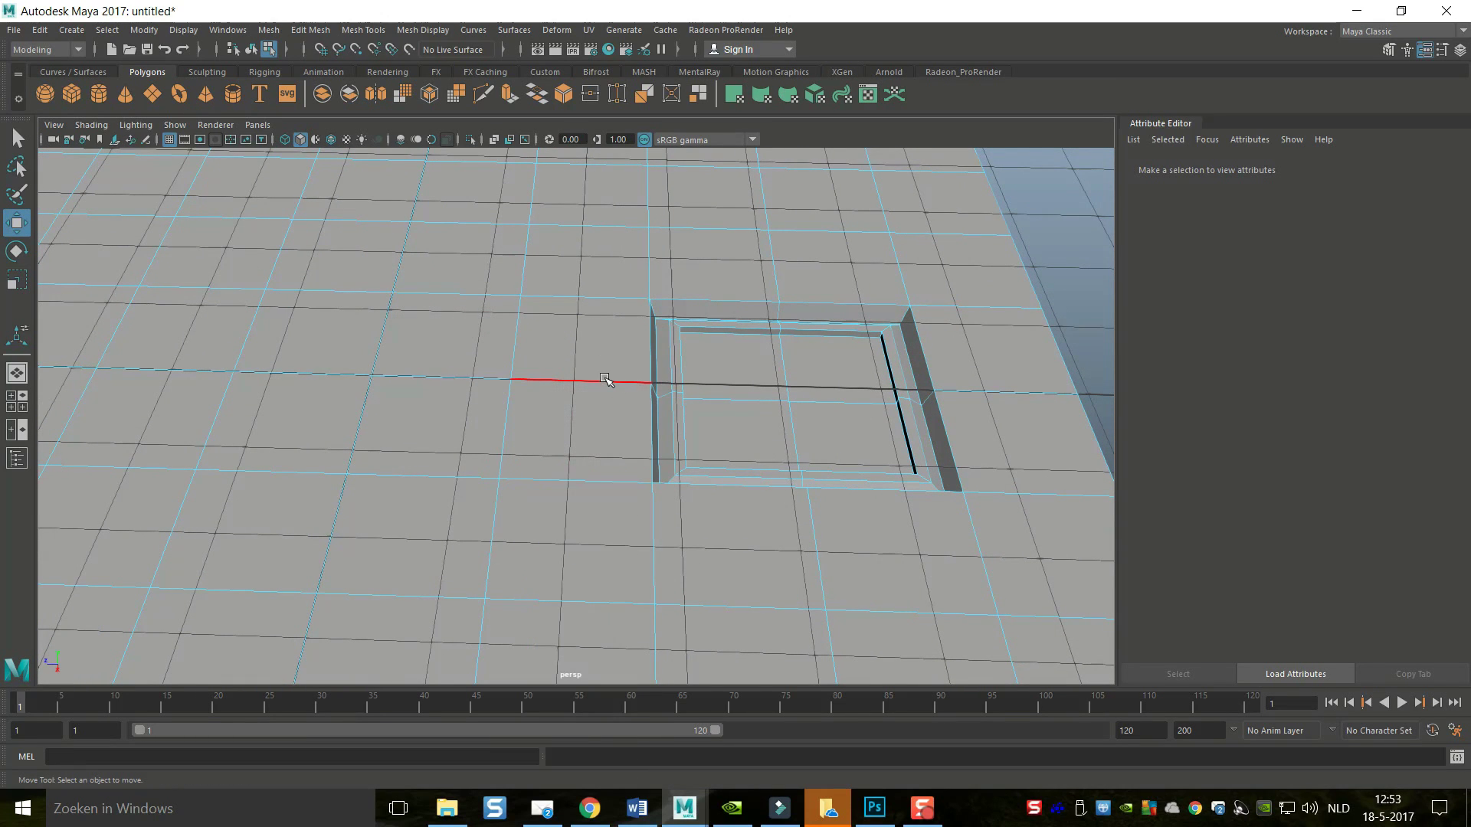
{"action": "left_click", "coordinate": [605, 379]}
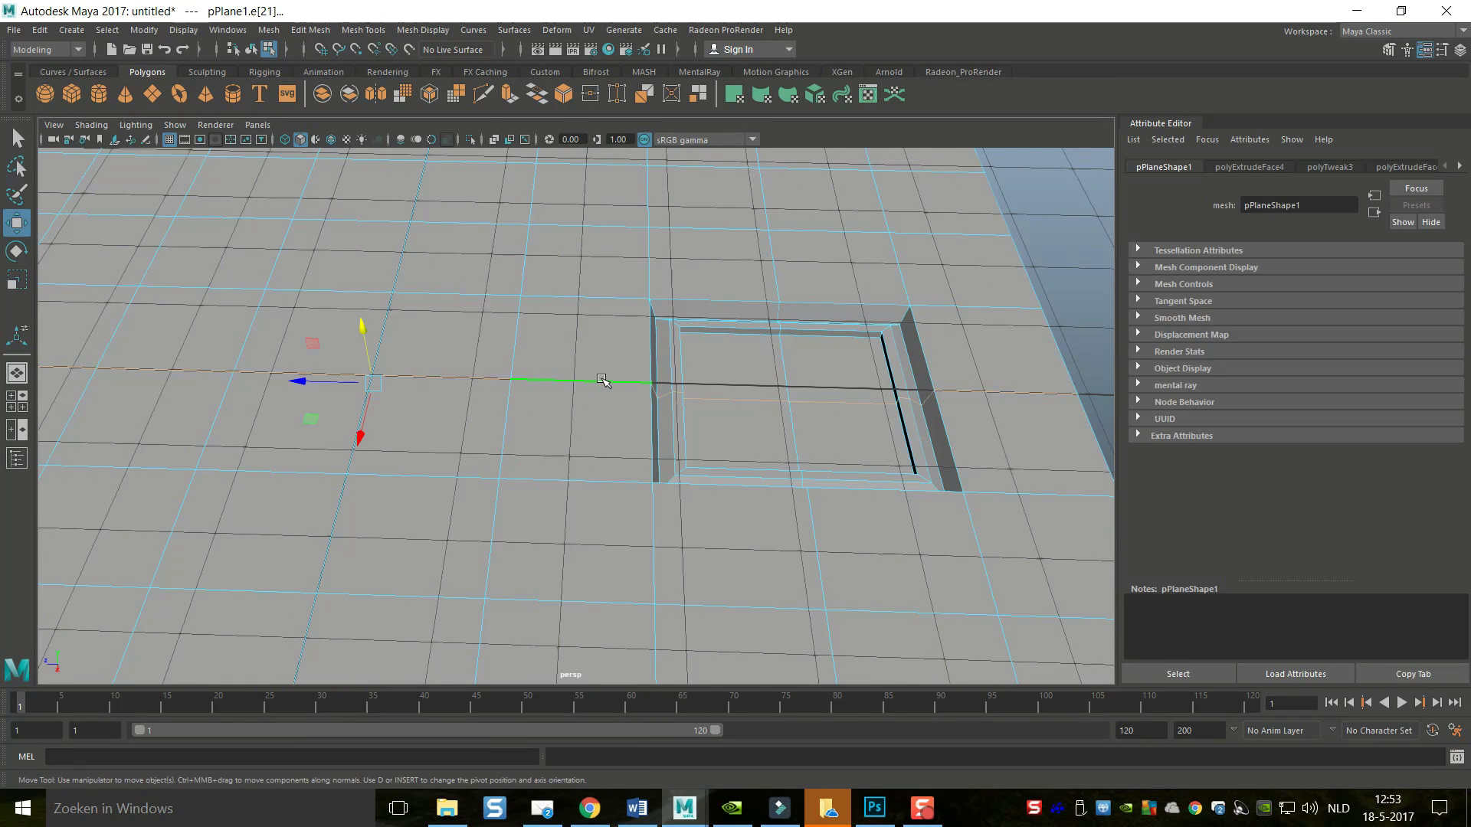
{"action": "left_click", "coordinate": [310, 30]}
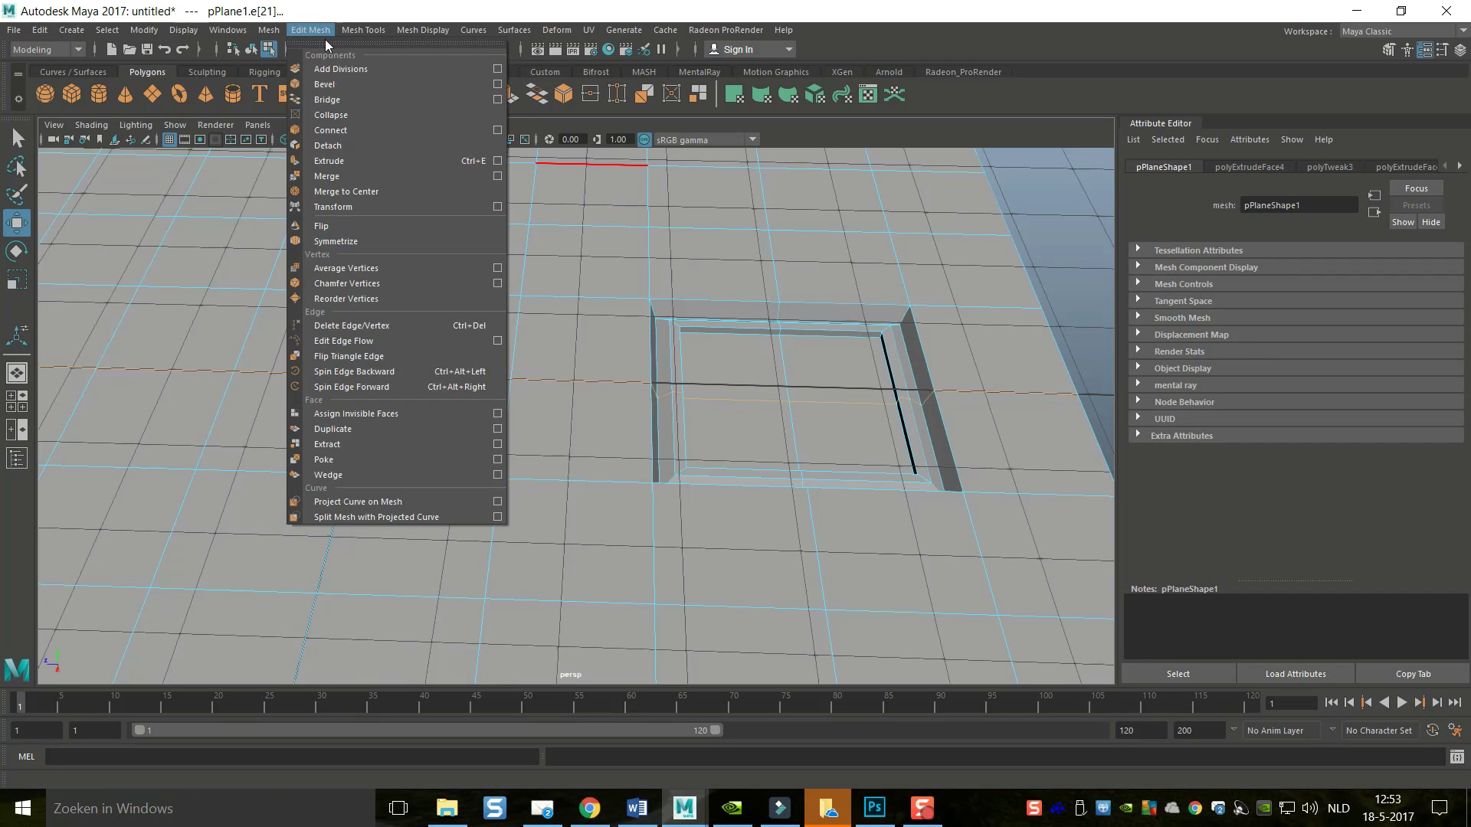
{"action": "left_click", "coordinate": [338, 84]}
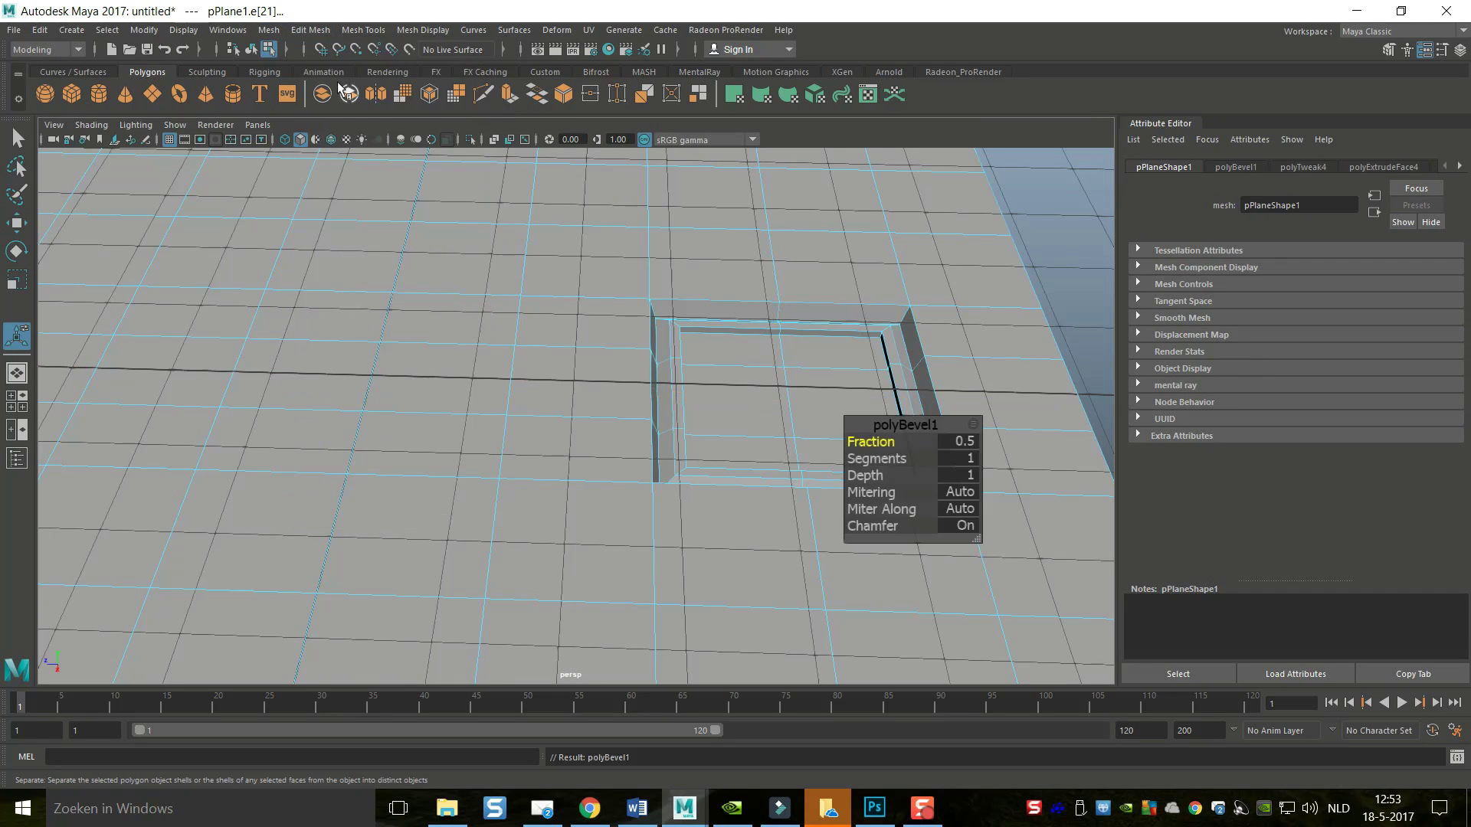
Select the two edge loops made by the bevel and scale them closer together in X to about 0.377
{"action": "left_click_drag", "start_coordinate": [360, 230], "coordinate": [596, 397], "text": "alt"}
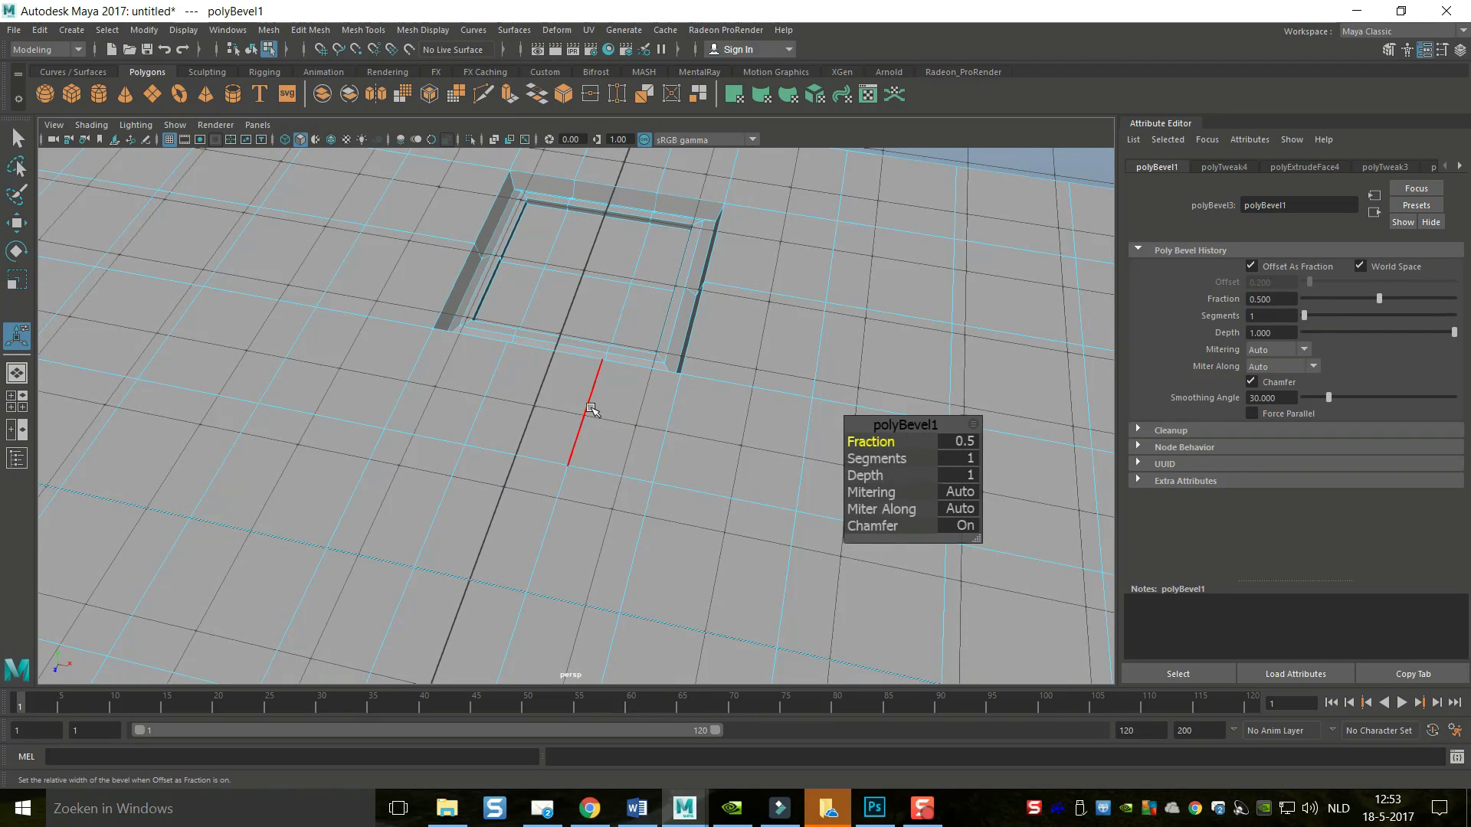
{"action": "double_click", "coordinate": [591, 408]}
{"action": "double_click", "coordinate": [490, 381], "text": "shift"}
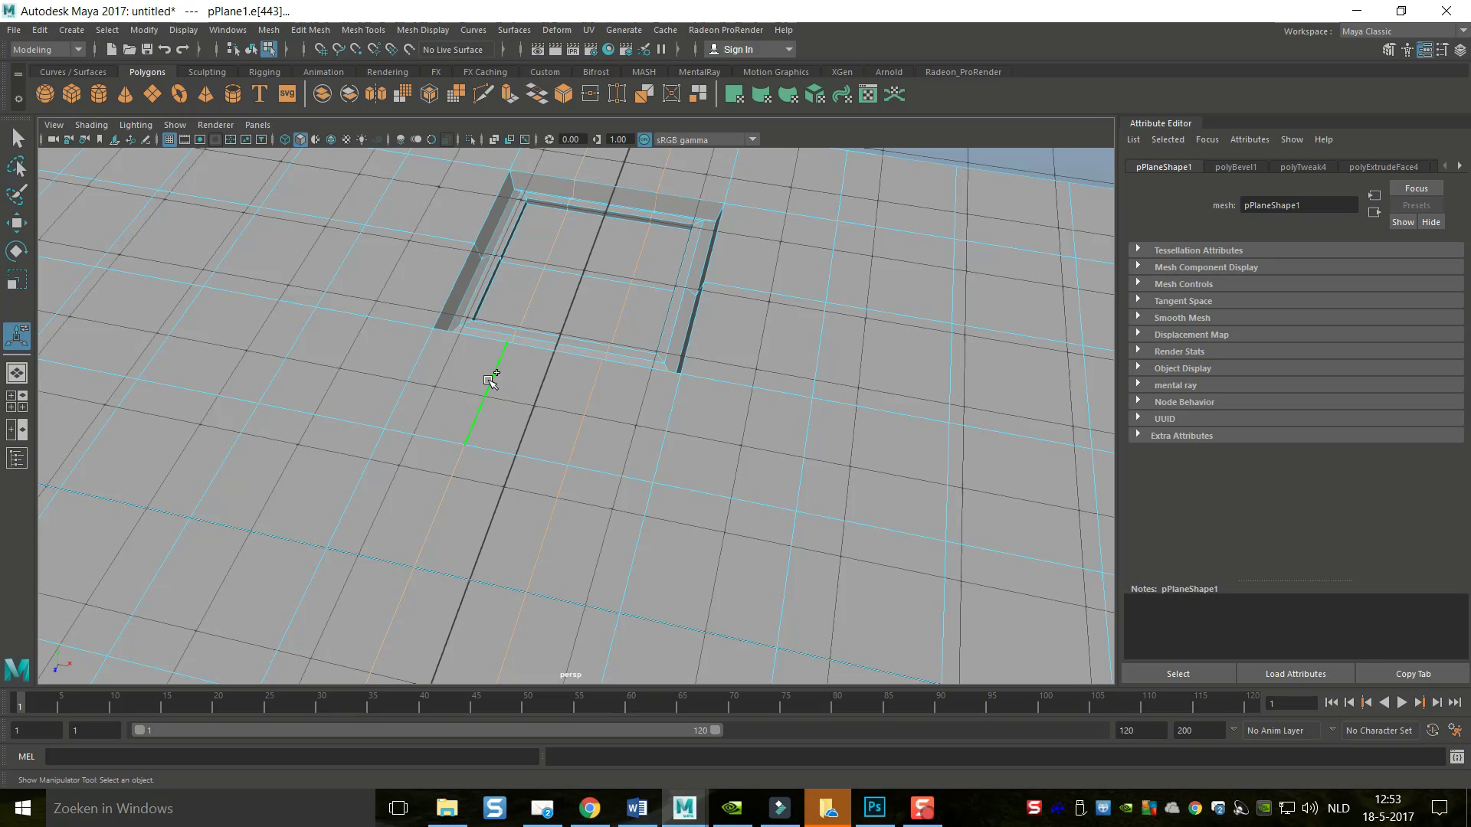
{"action": "key", "text": "r"}
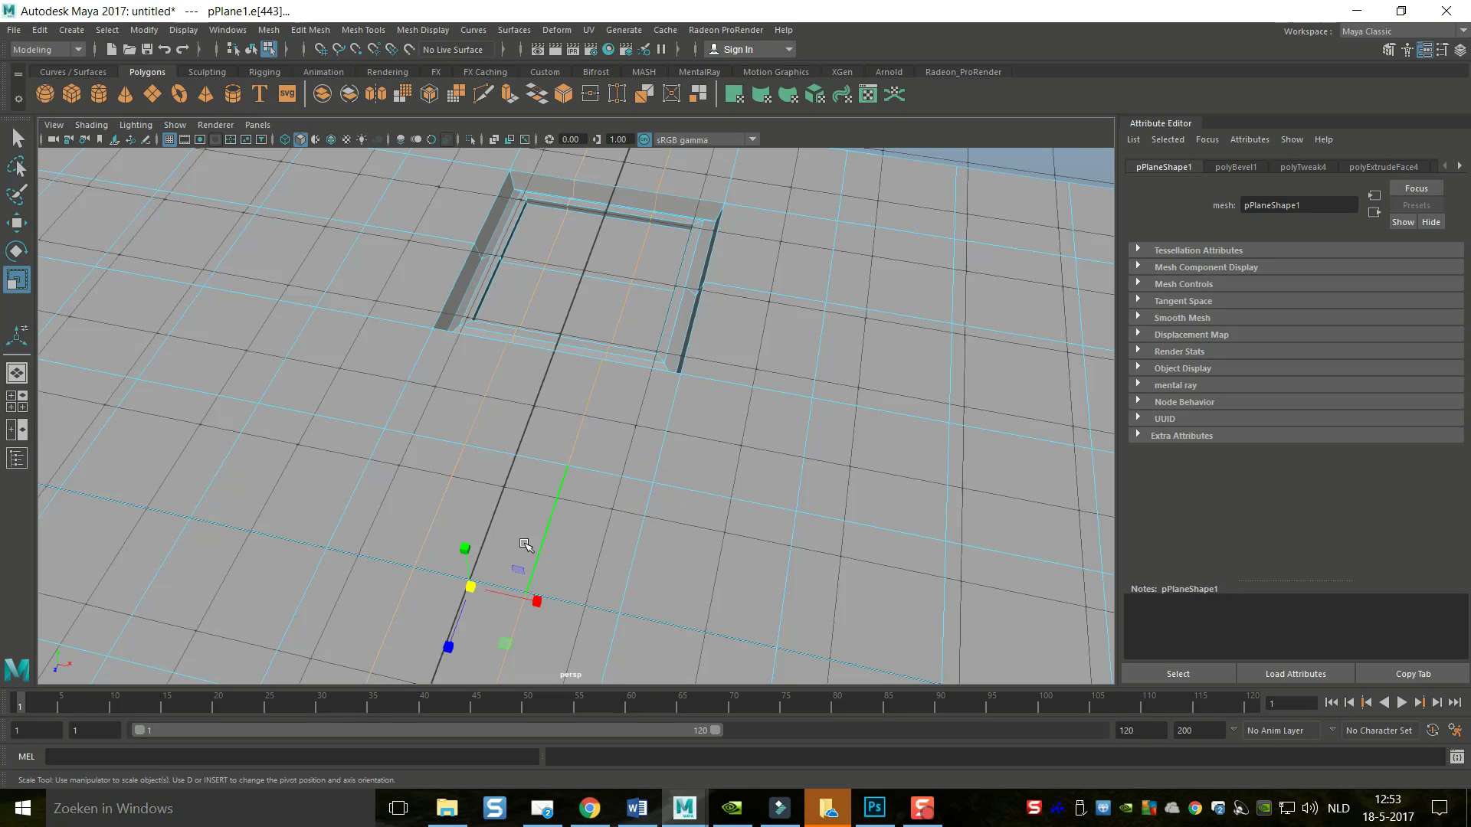
{"action": "left_click_drag", "start_coordinate": [536, 598], "coordinate": [496, 595]}
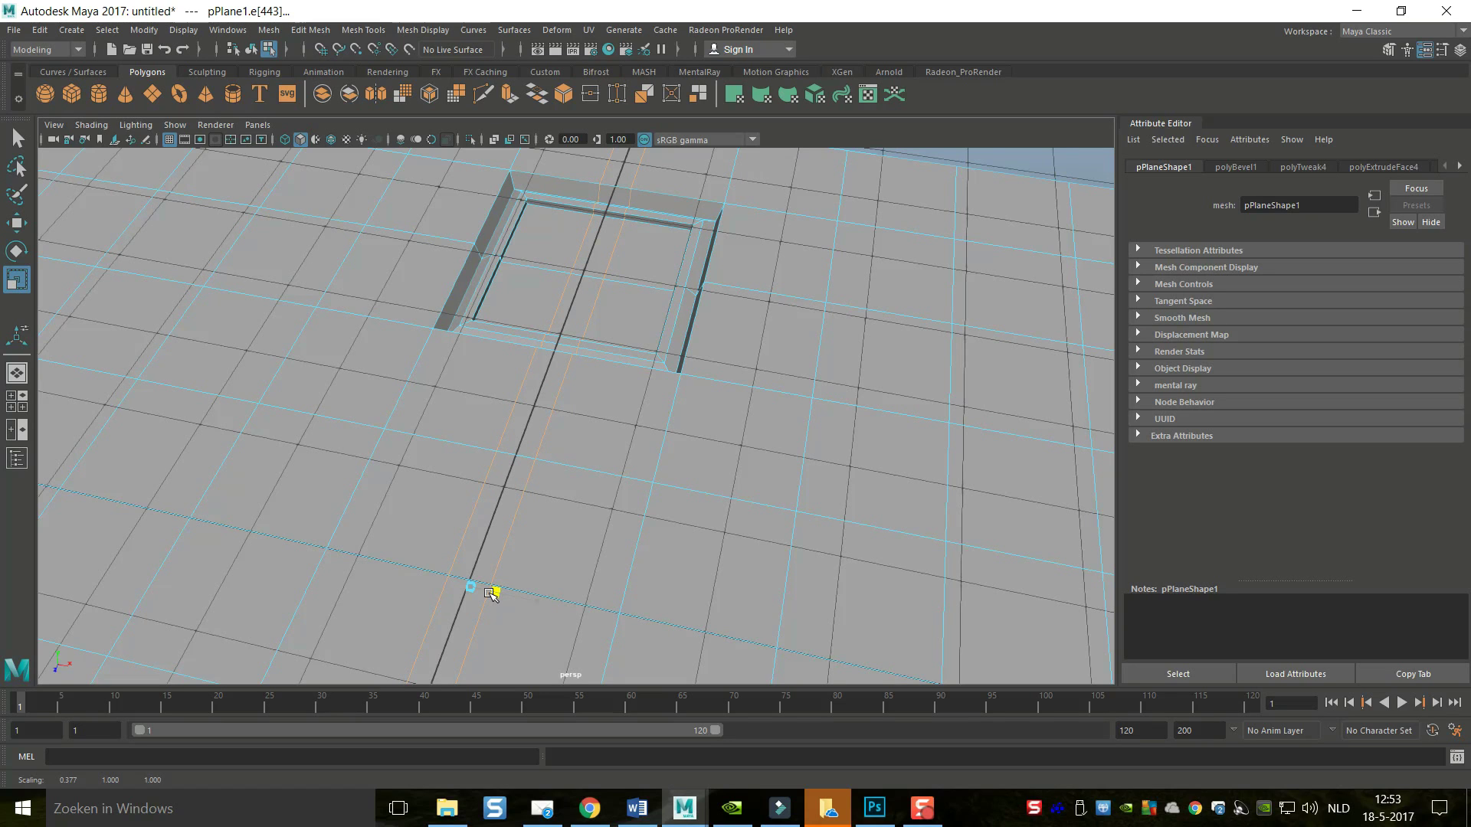
{"action": "left_click_drag", "start_coordinate": [491, 595], "coordinate": [487, 596]}
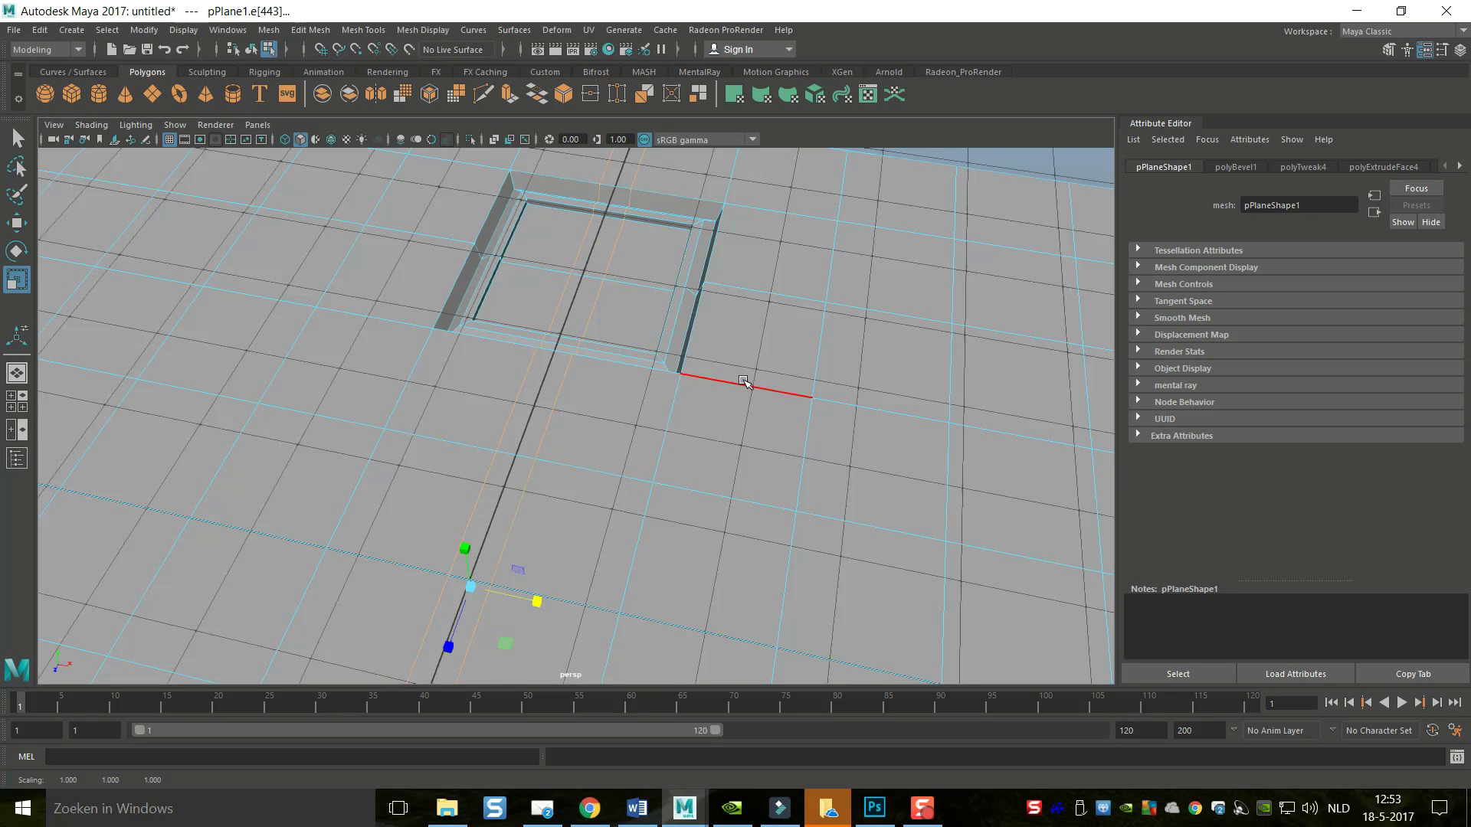
Delete the two narrow faces in the middle of the recess's opposite outer walls, between the closely spaced edge loops
{"action": "left_click_drag", "start_coordinate": [746, 383], "coordinate": [550, 394], "text": "alt"}
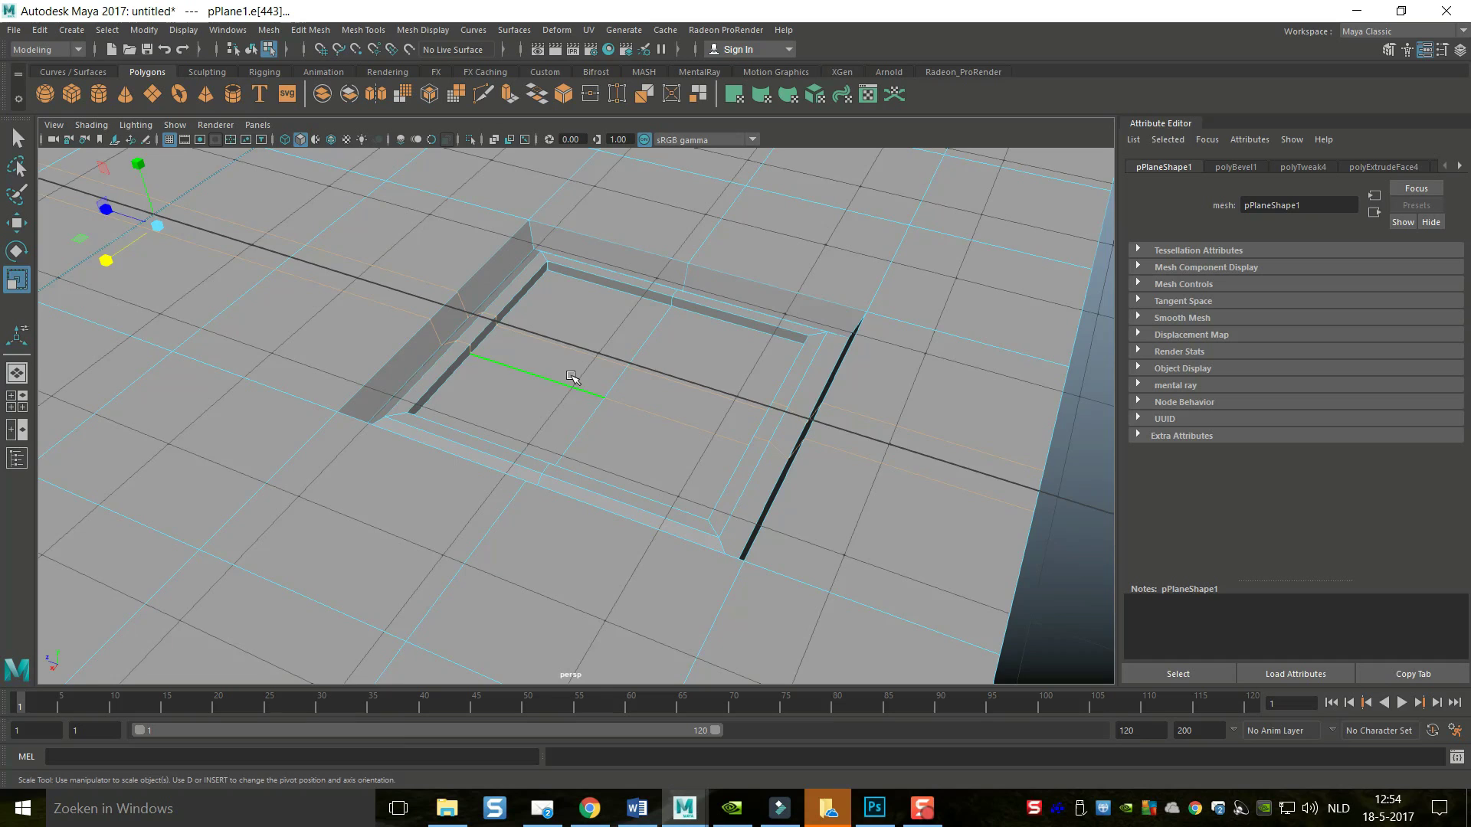
{"action": "key", "text": "q"}
{"action": "scroll", "coordinate": [568, 324], "scroll_direction": "up", "scroll_amount": 2}
{"action": "left_click_drag", "start_coordinate": [568, 324], "coordinate": [655, 439], "text": "alt"}
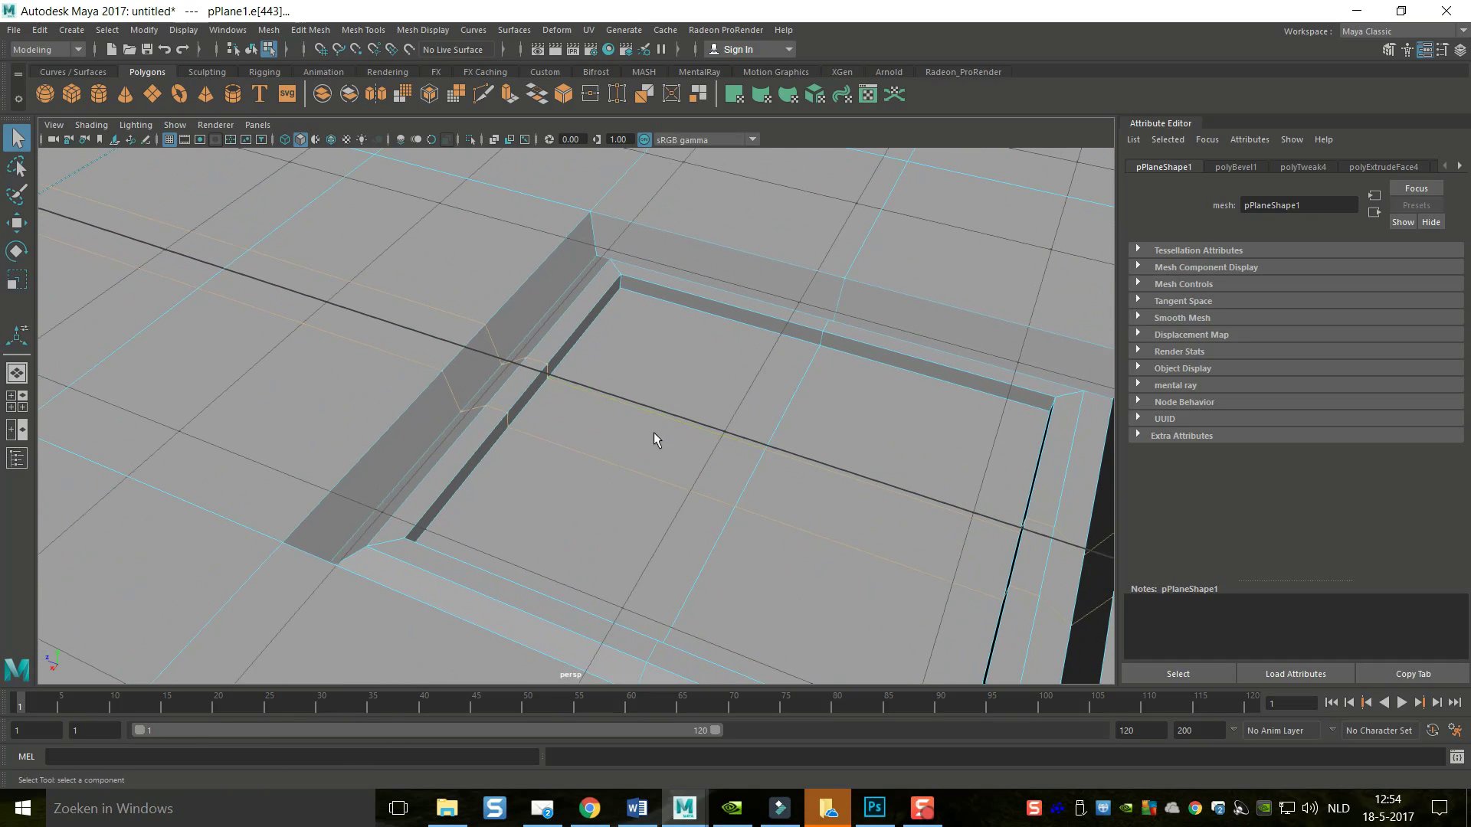
{"action": "right_click_drag", "start_coordinate": [465, 364], "coordinate": [466, 396]}
{"action": "left_click", "coordinate": [469, 368]}
{"action": "left_click_drag", "start_coordinate": [469, 398], "coordinate": [640, 444], "text": "alt"}
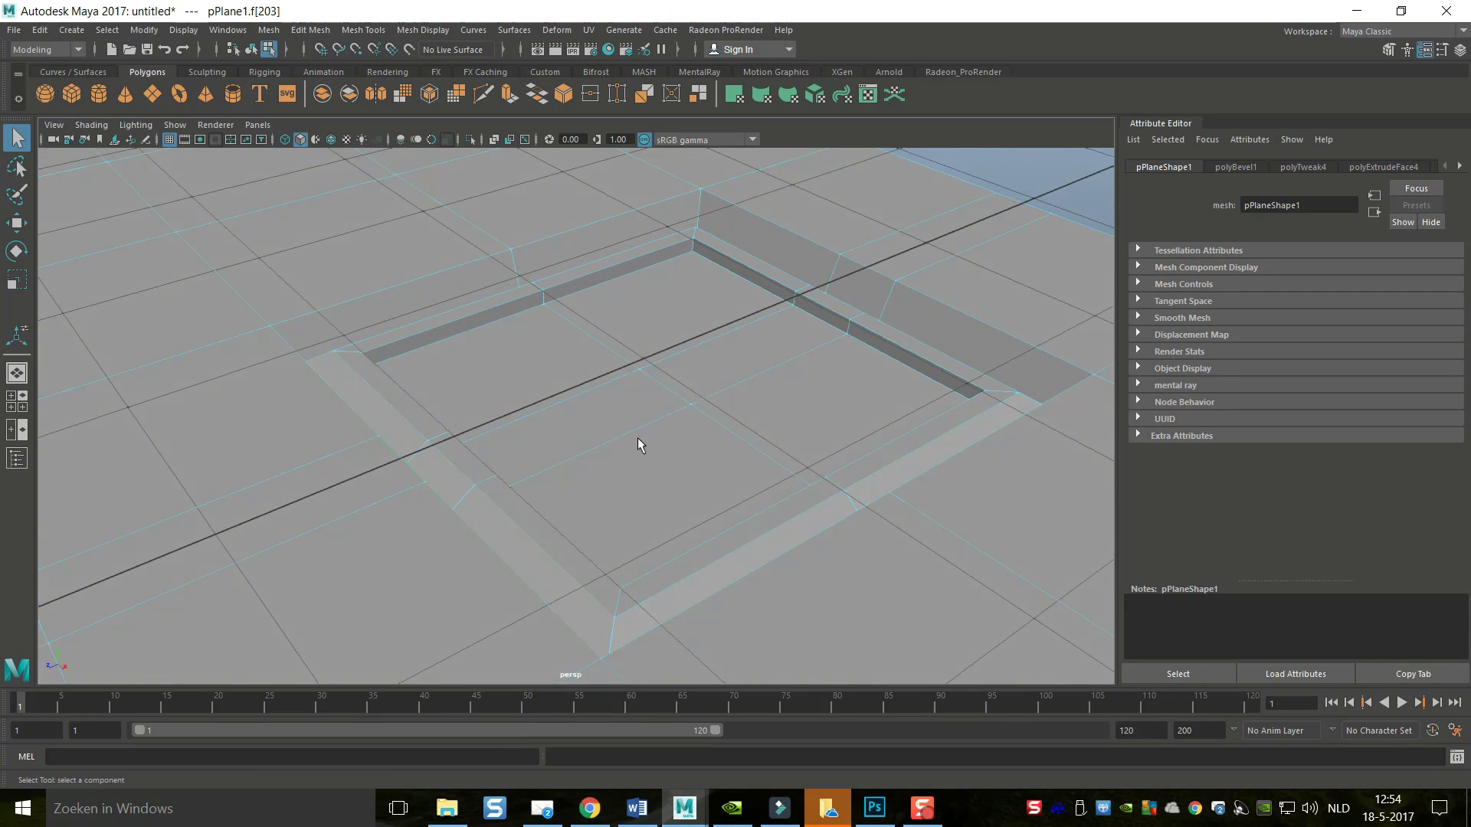
{"action": "left_click", "coordinate": [881, 299], "text": "shift"}
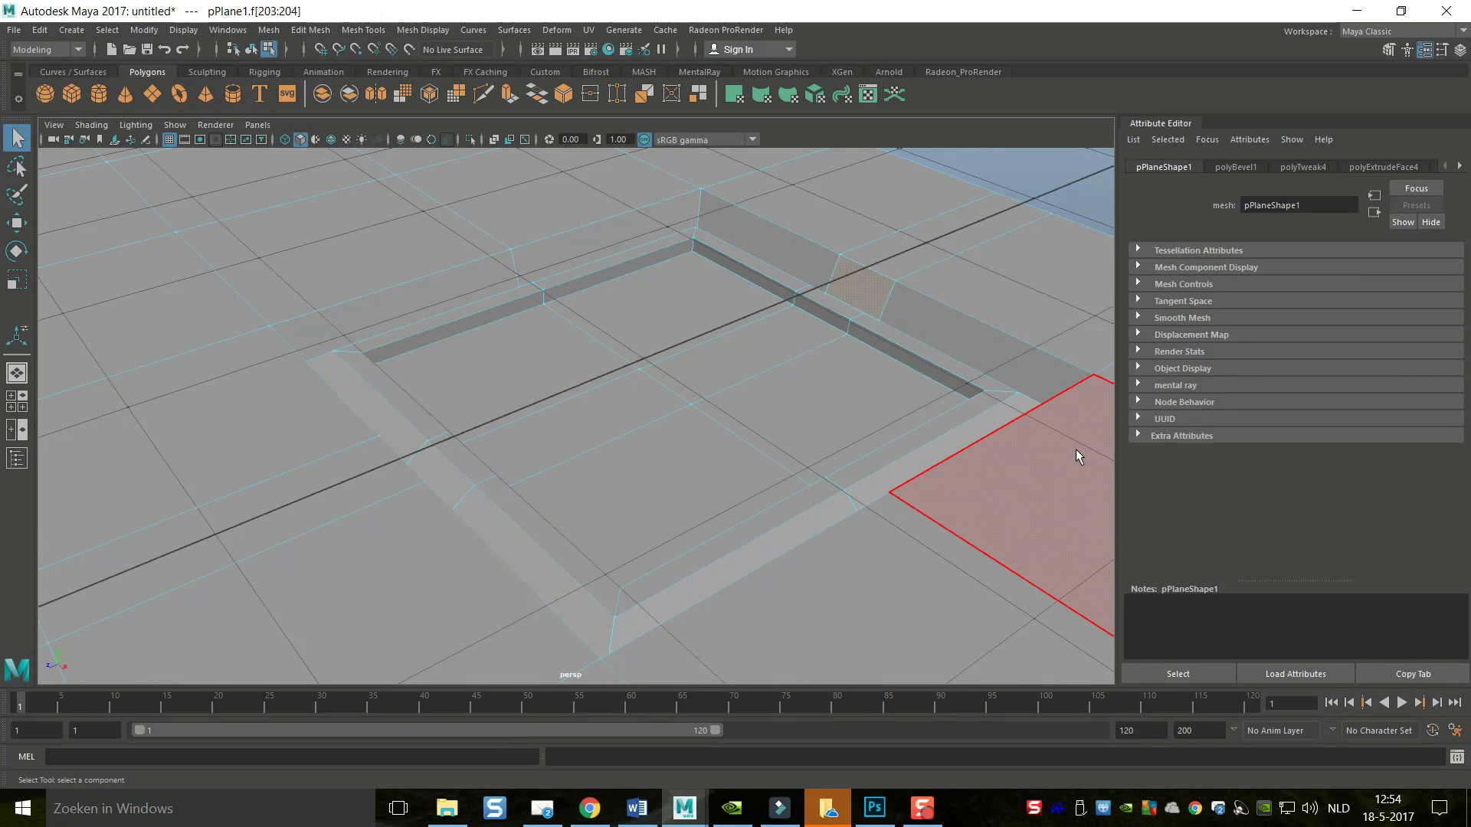
{"action": "key", "text": "Delete"}
Bridge the border edges of the two wall openings across the recess, using Smooth path + curve with 3 divisions
{"action": "left_click_drag", "start_coordinate": [935, 401], "coordinate": [582, 387], "text": "alt"}
{"action": "right_click_drag", "start_coordinate": [282, 406], "coordinate": [296, 326]}
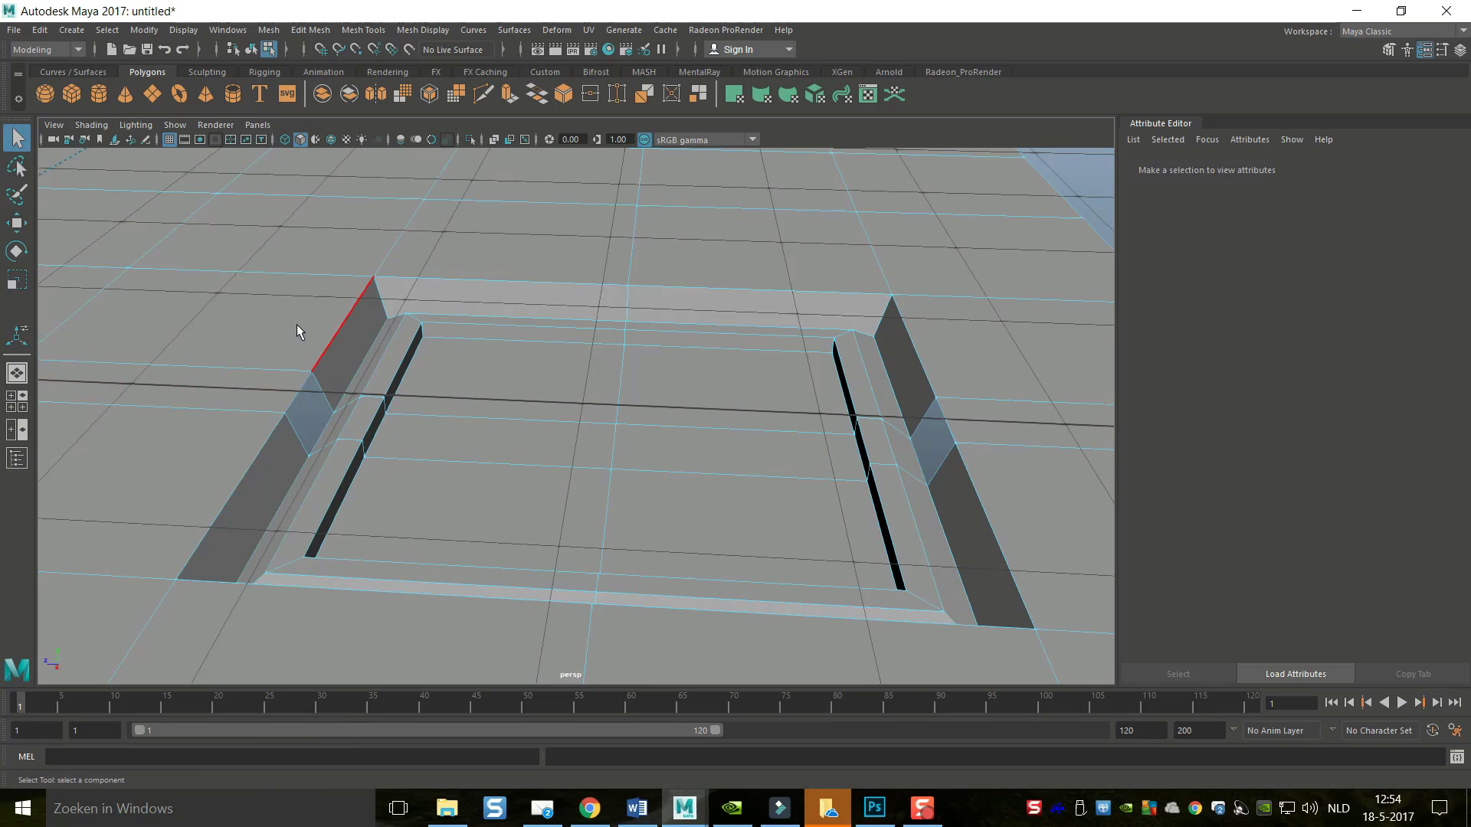
{"action": "left_click", "coordinate": [299, 399]}
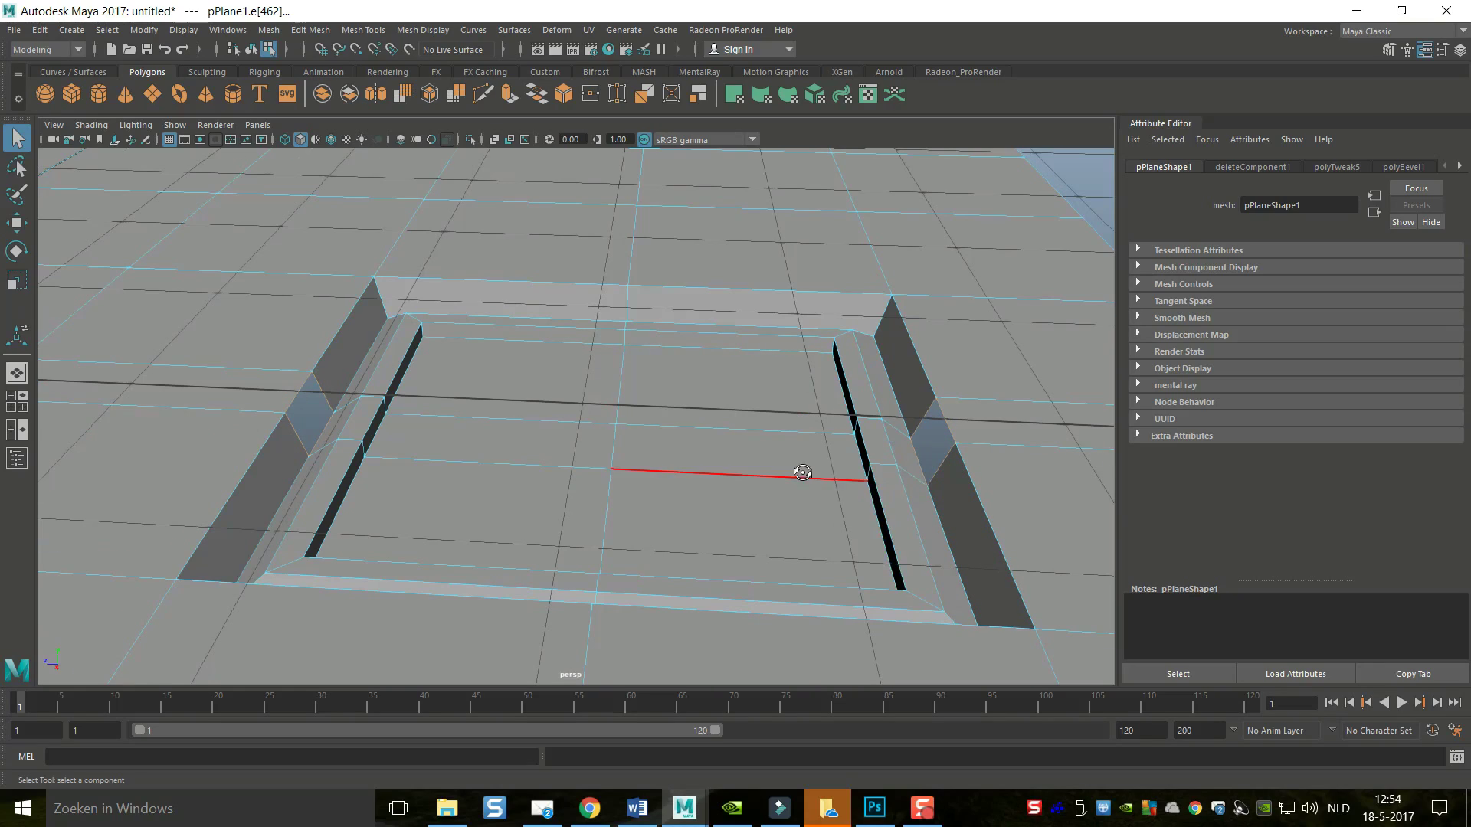
{"action": "left_click_drag", "start_coordinate": [802, 472], "coordinate": [766, 345], "text": "alt"}
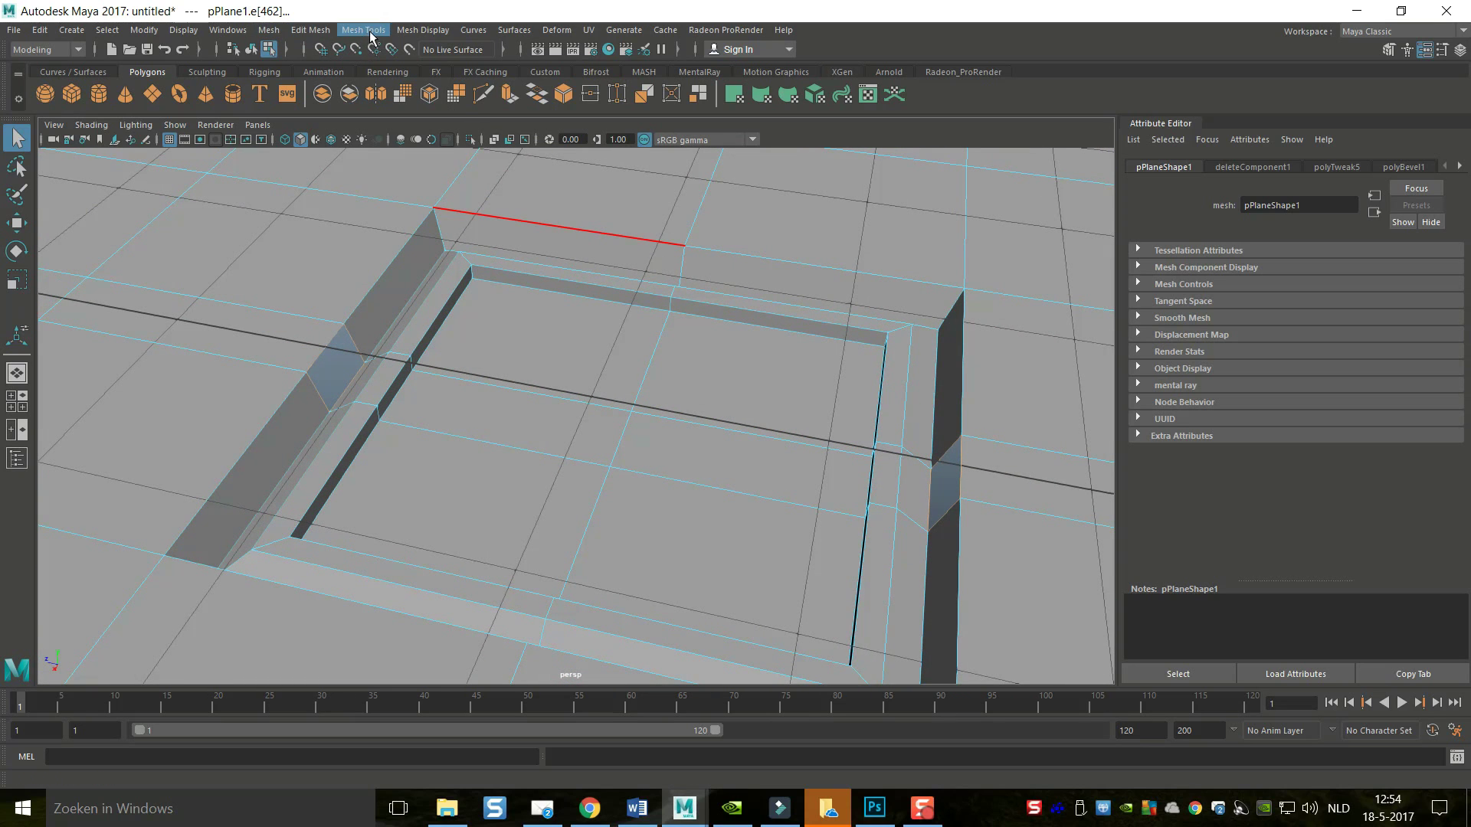
{"action": "left_click", "coordinate": [366, 30]}
{"action": "left_click", "coordinate": [327, 31]}
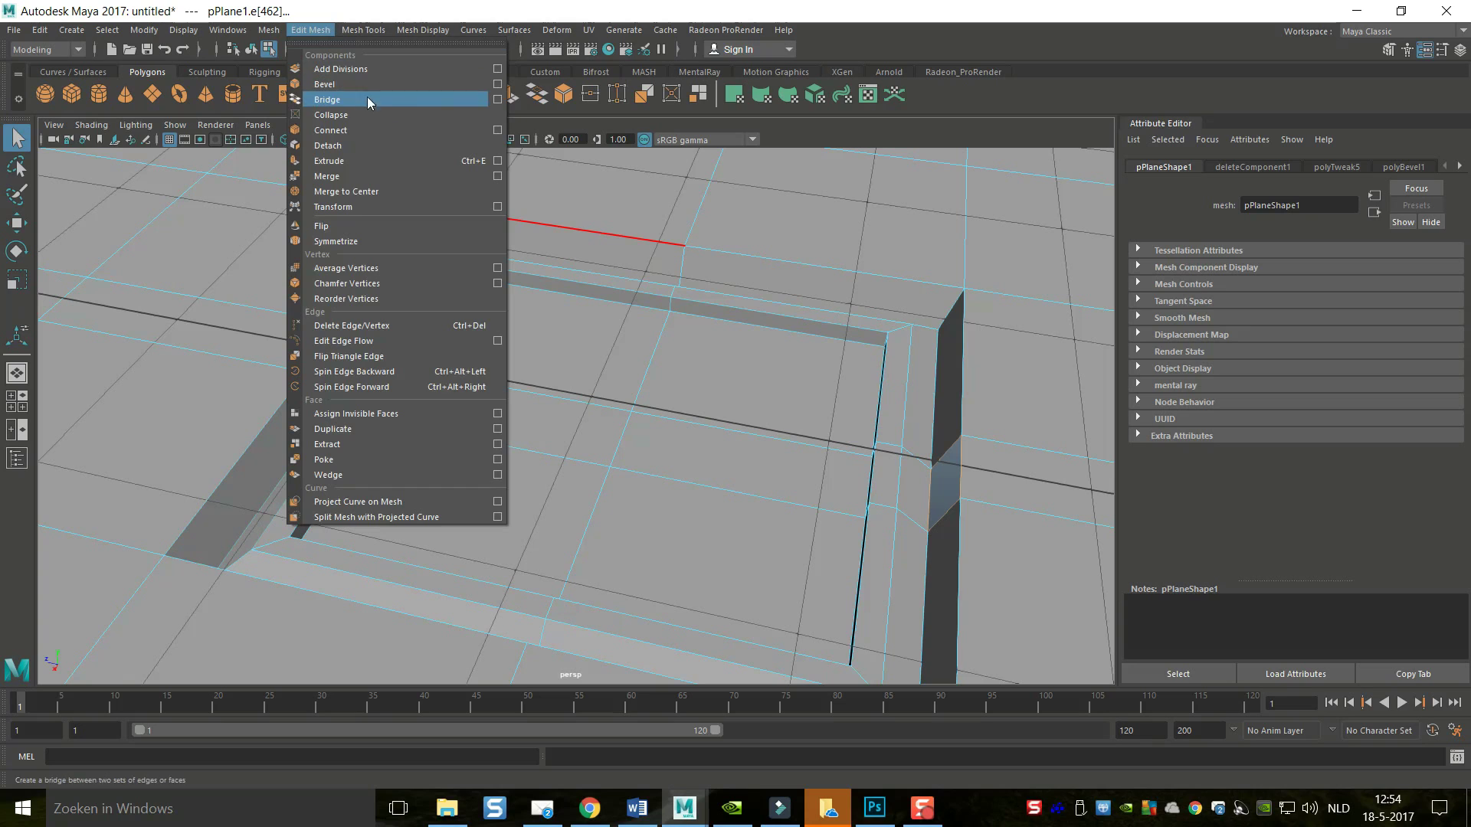
{"action": "left_click", "coordinate": [497, 99]}
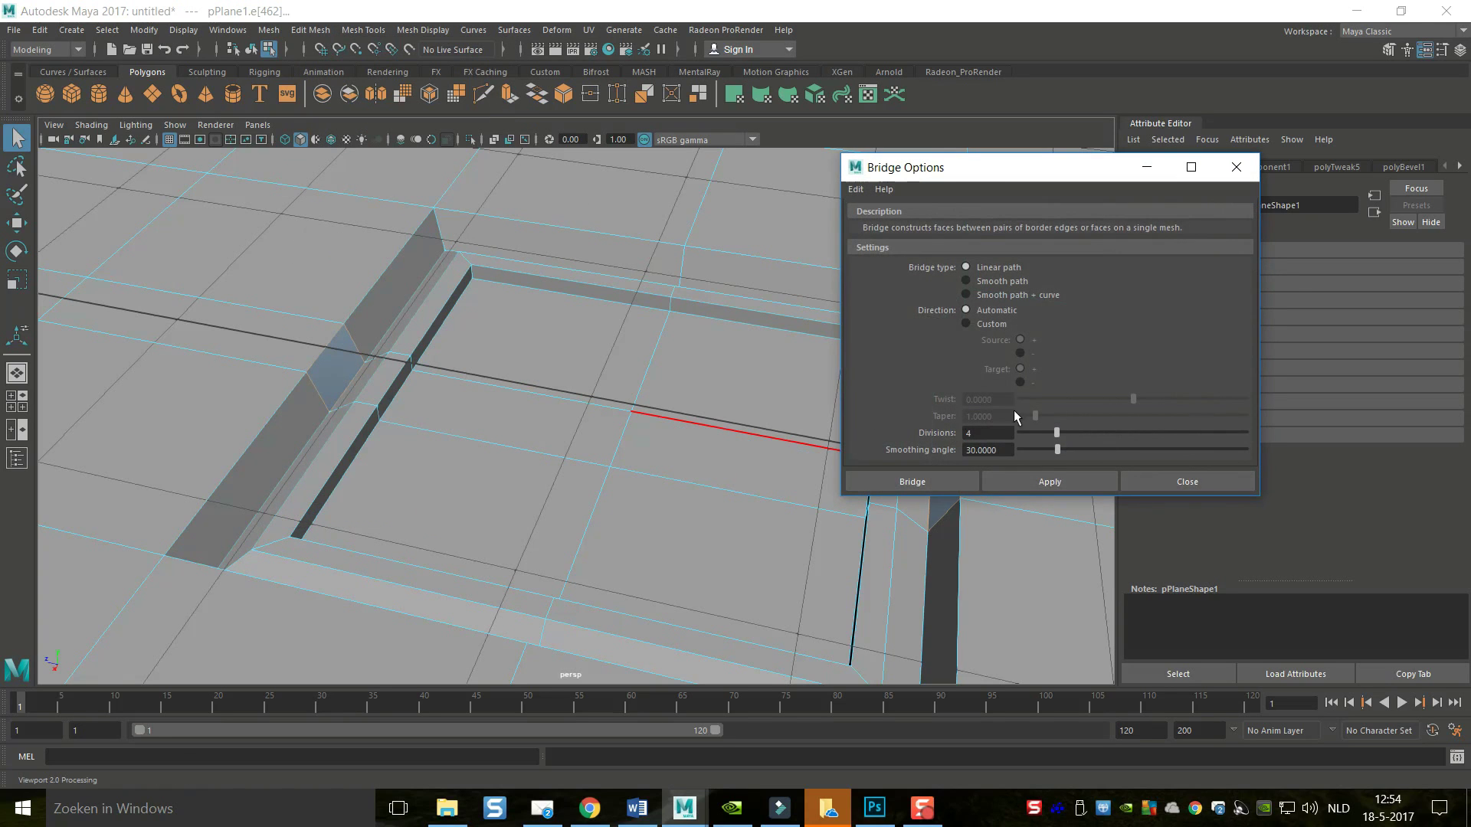
{"action": "left_click", "coordinate": [965, 296]}
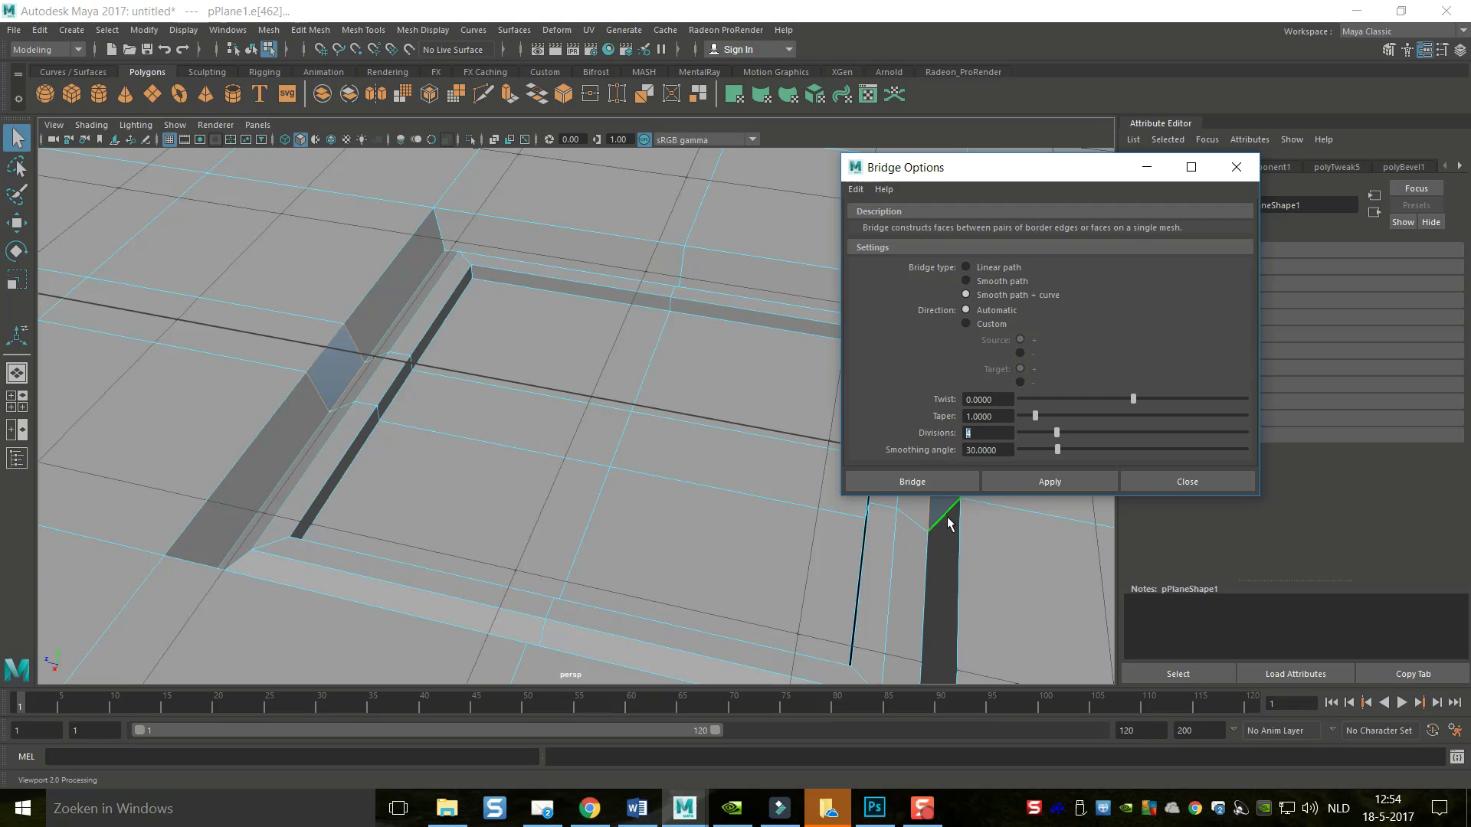
{"action": "left_click", "coordinate": [930, 480]}
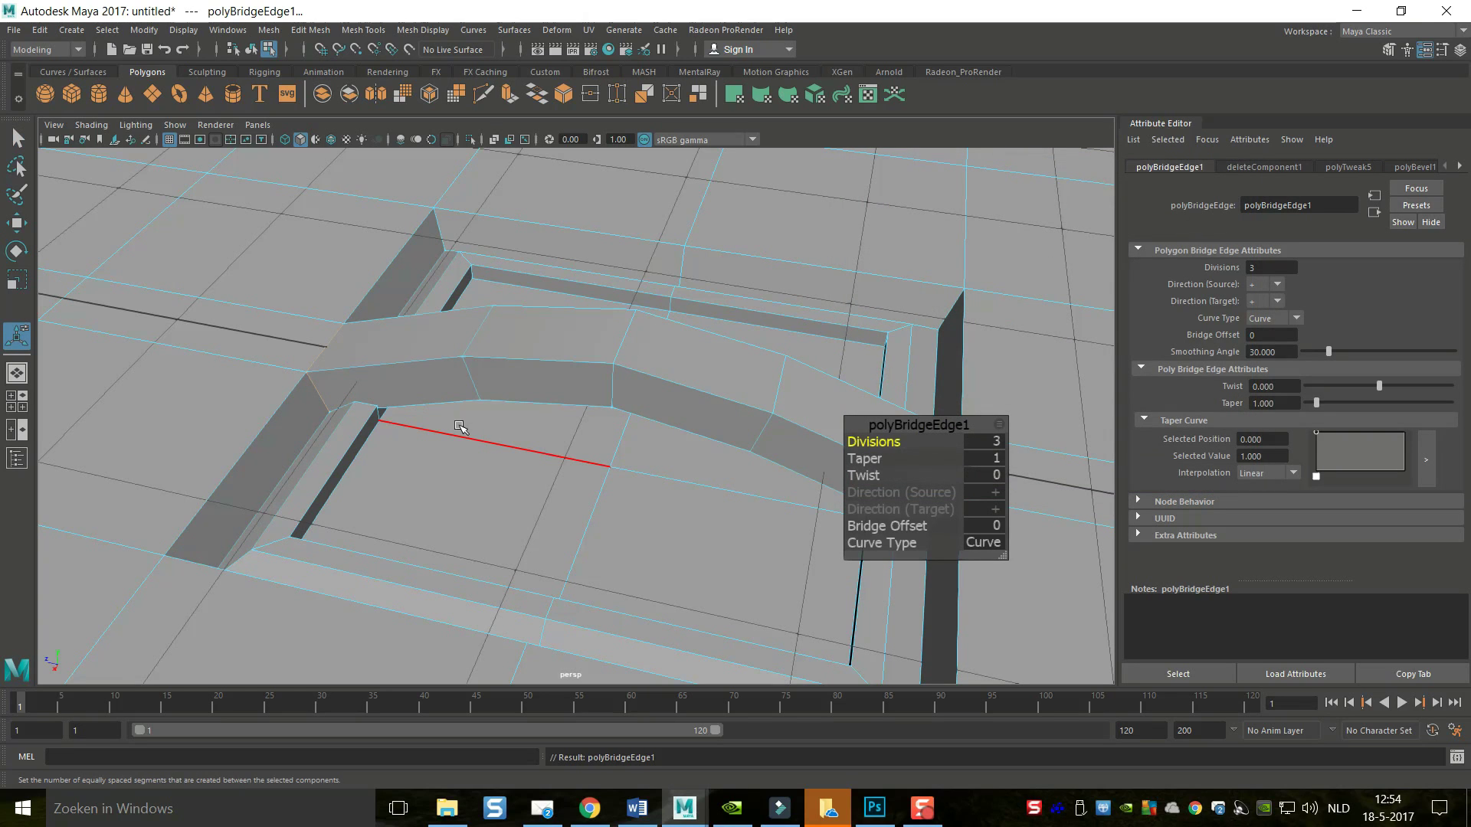
Select the bridge's two outer cross-section edge loops and scale them apart in Z to about 1.857
{"action": "left_click_drag", "start_coordinate": [465, 461], "coordinate": [452, 420], "text": "alt"}
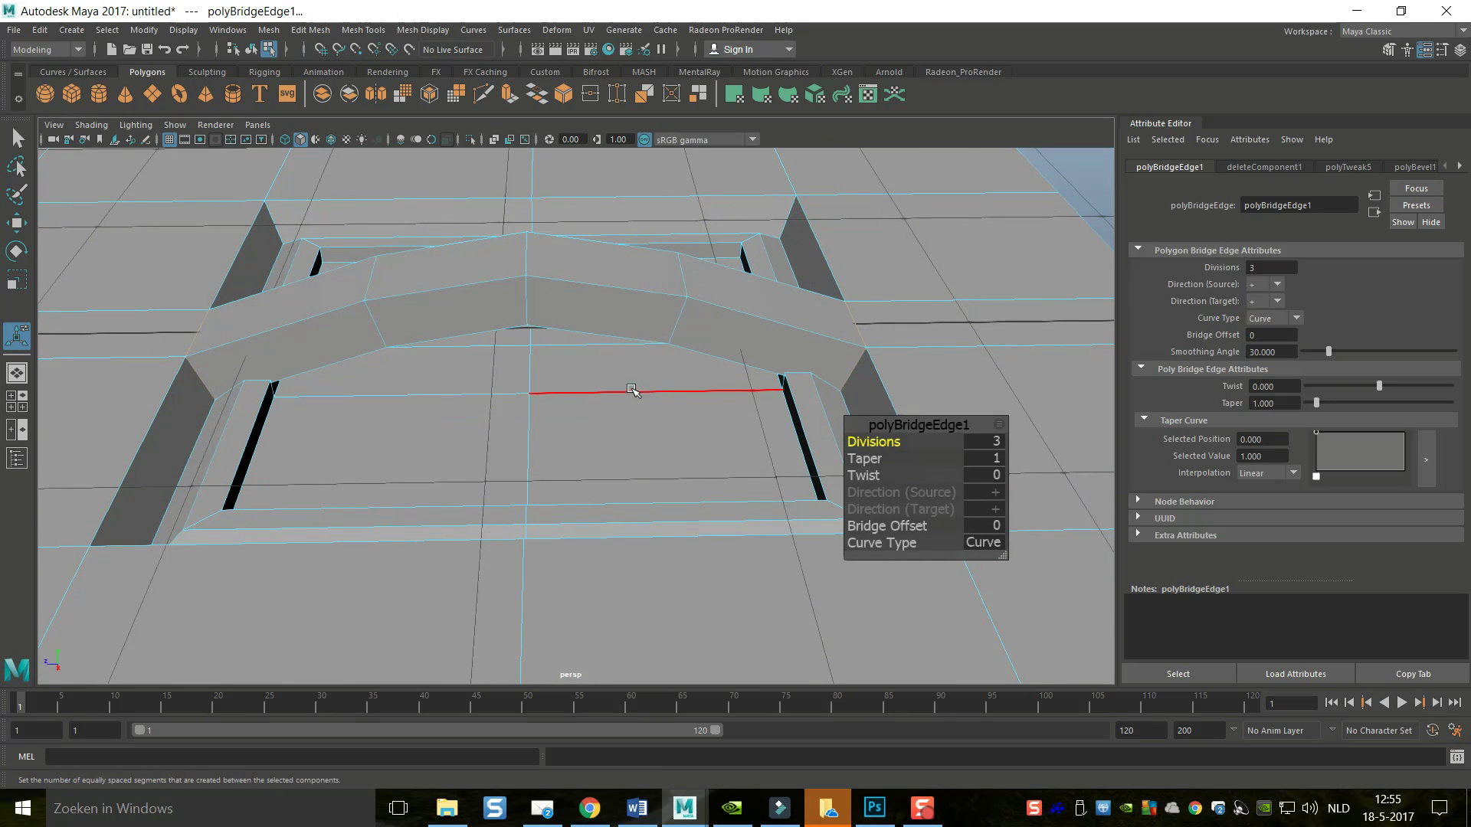
{"action": "left_click", "coordinate": [675, 326]}
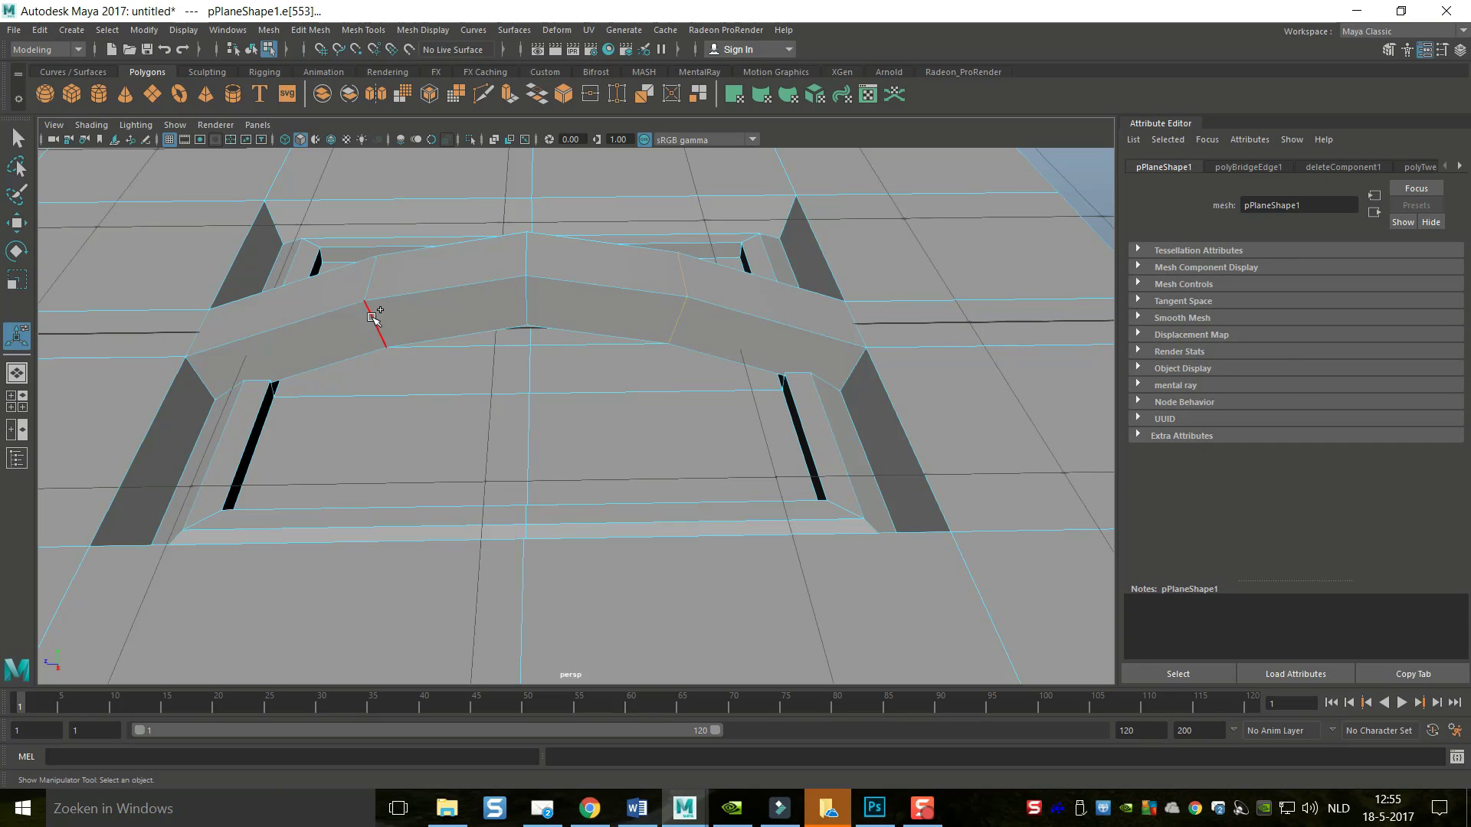
{"action": "key", "text": "r"}
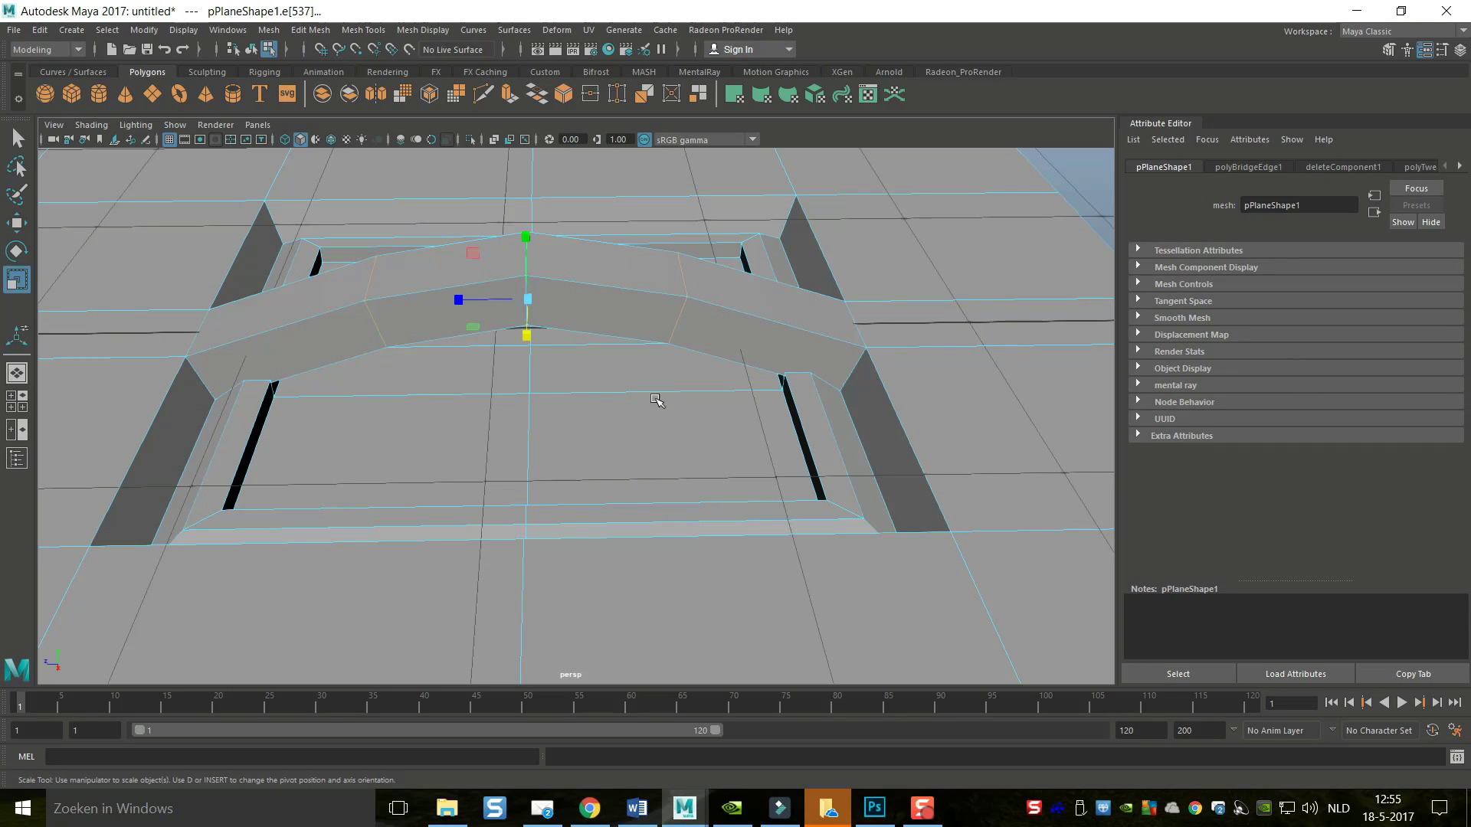
{"action": "left_click_drag", "start_coordinate": [459, 301], "coordinate": [401, 313]}
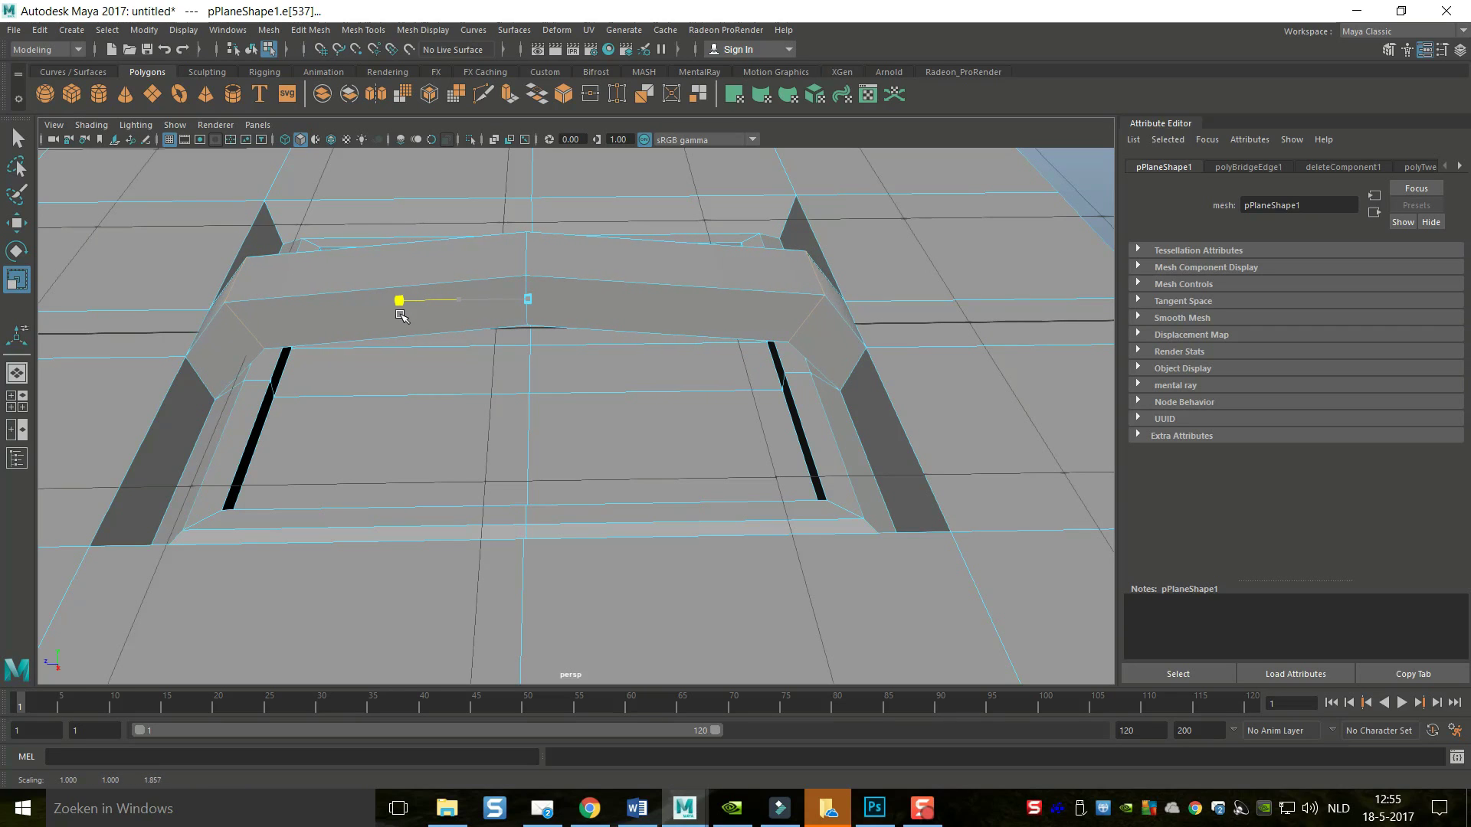
Insert one edge loop midway in each half of the bridge's top span, using the Multiple edge loops setting
{"action": "left_click_drag", "start_coordinate": [377, 346], "coordinate": [410, 375], "text": "alt"}
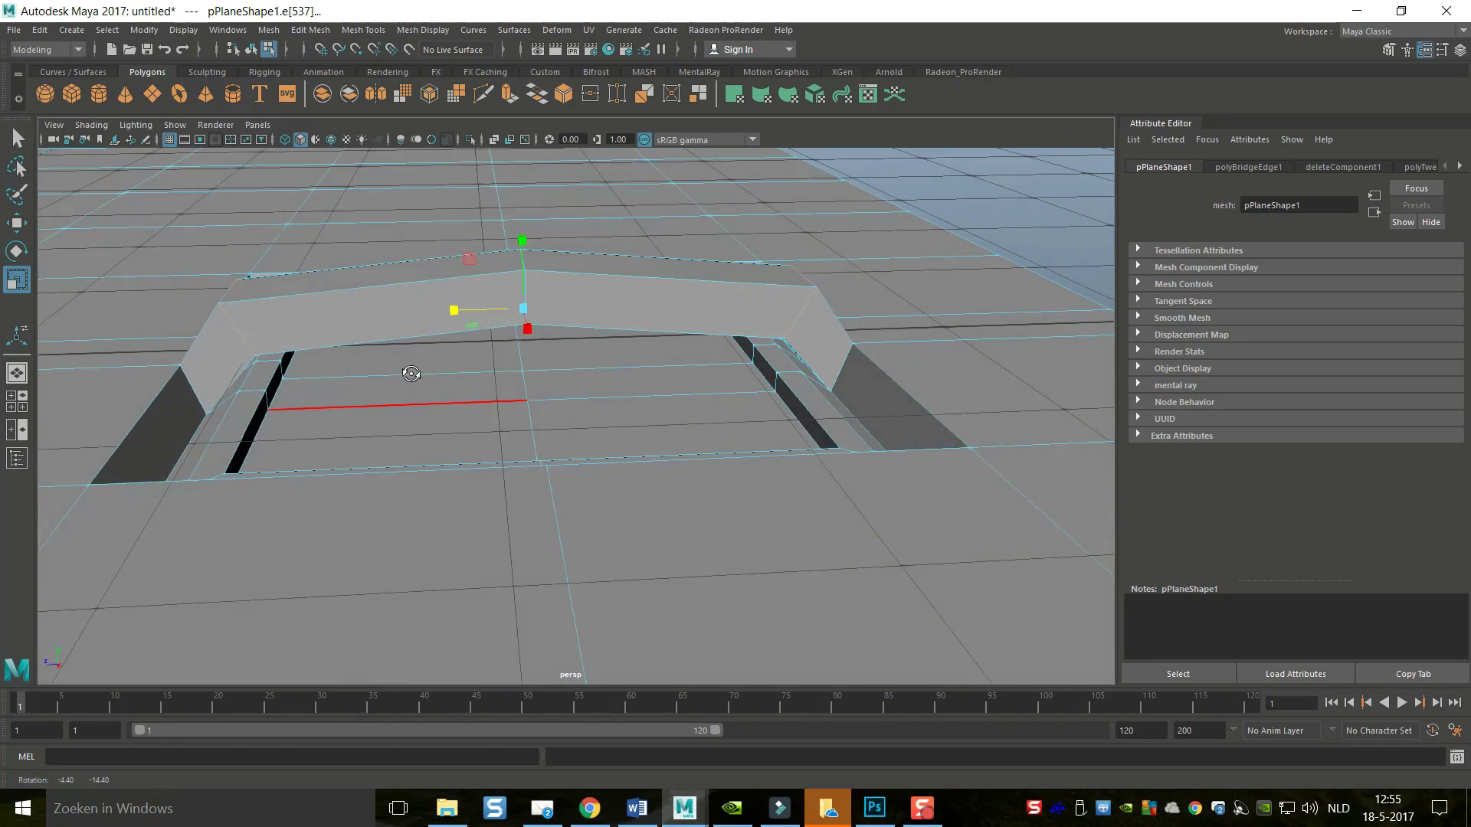
{"action": "left_click_drag", "start_coordinate": [535, 370], "coordinate": [548, 406], "text": "alt"}
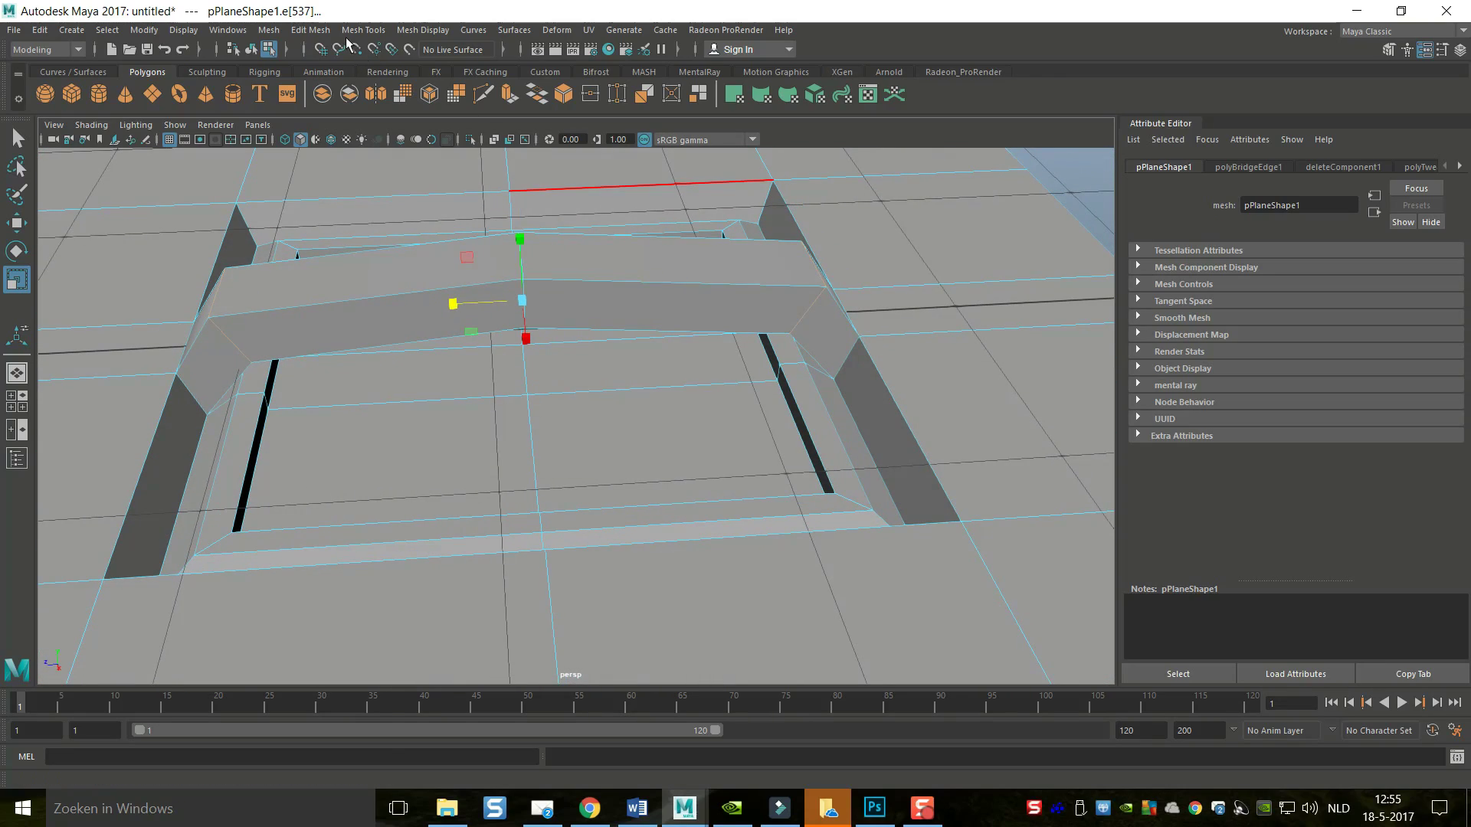
{"action": "left_click", "coordinate": [366, 30]}
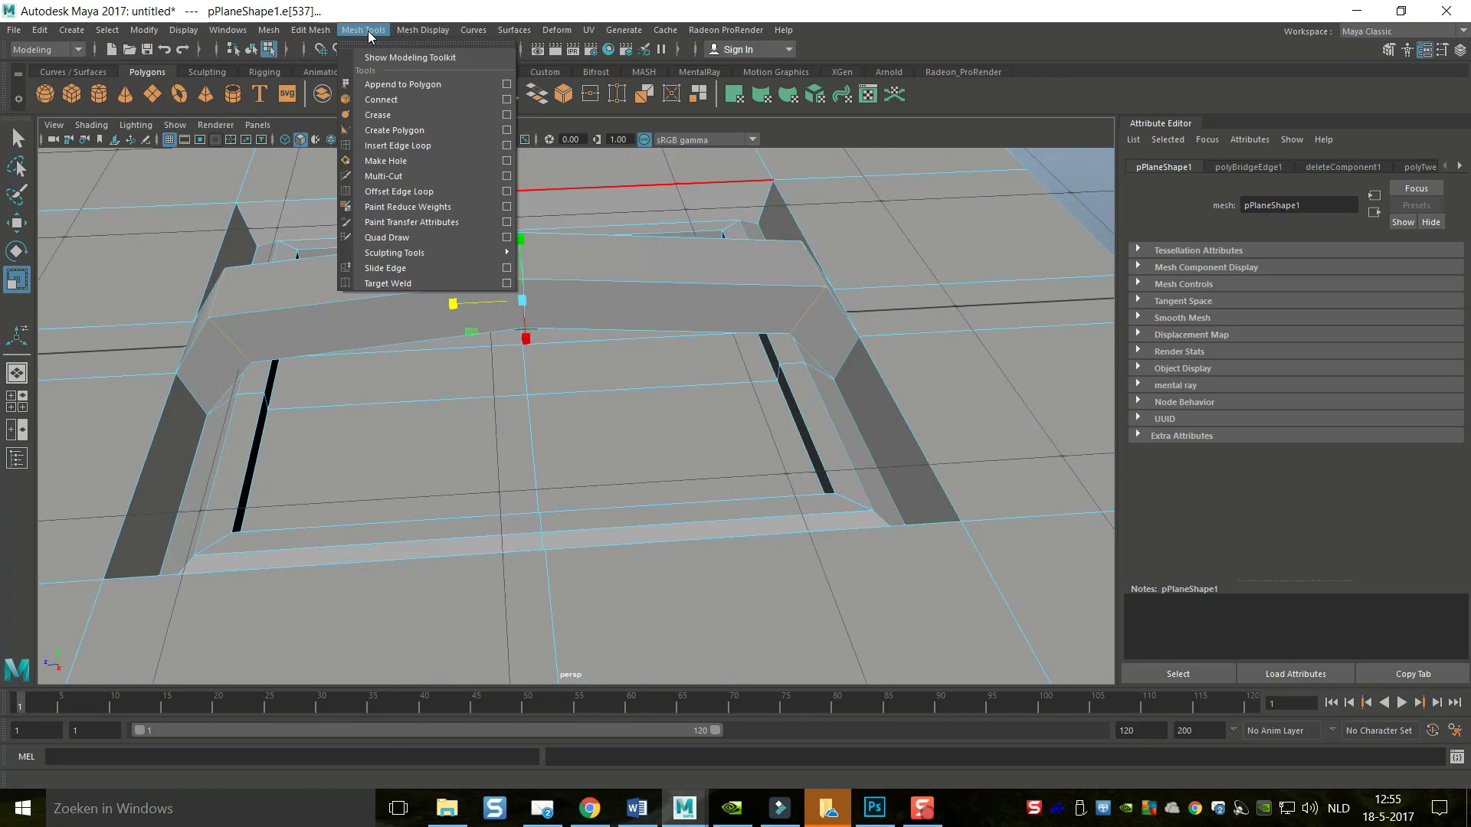
{"action": "left_click", "coordinate": [506, 145]}
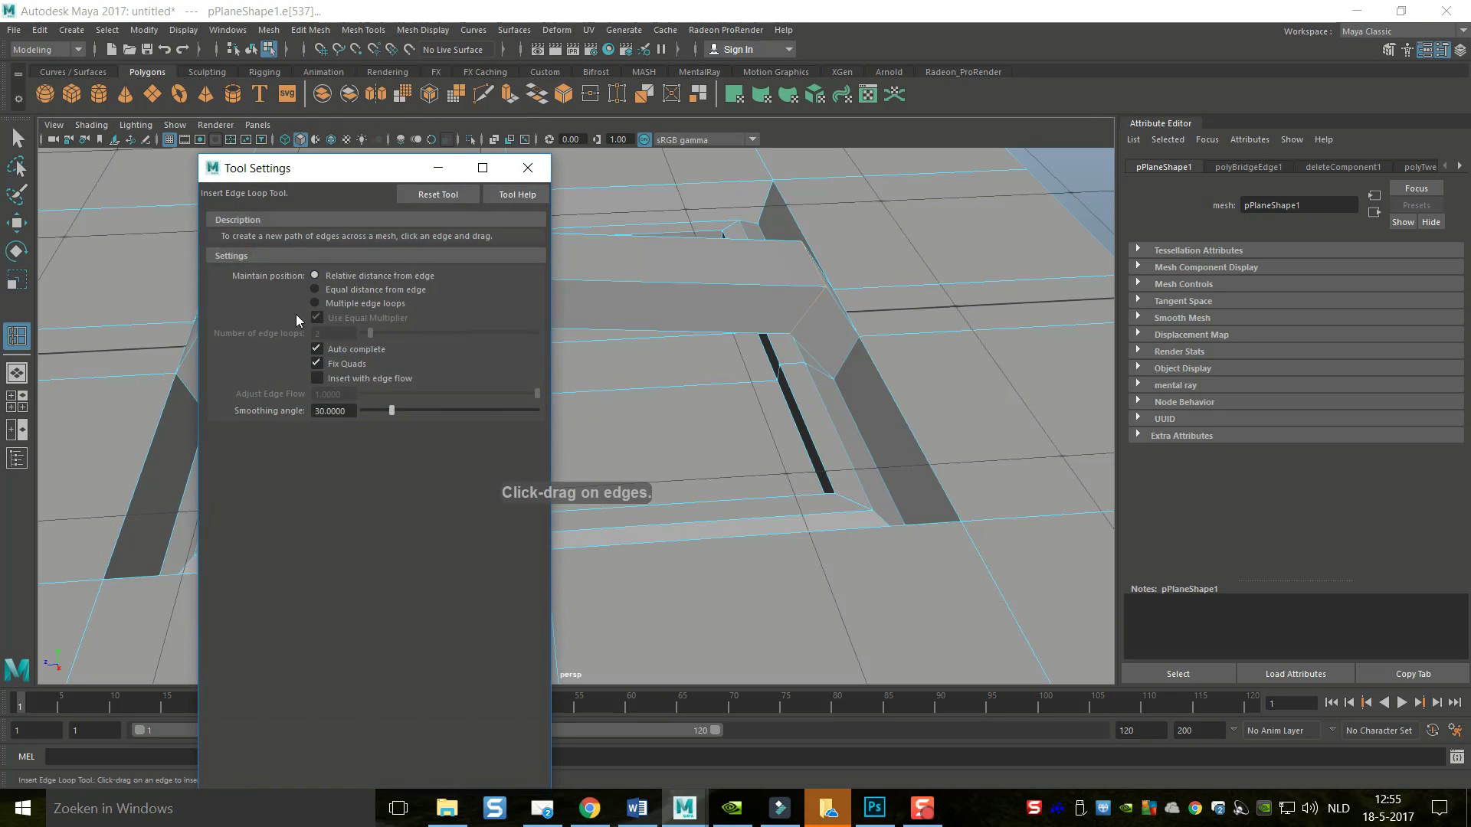
{"action": "left_click", "coordinate": [315, 302]}
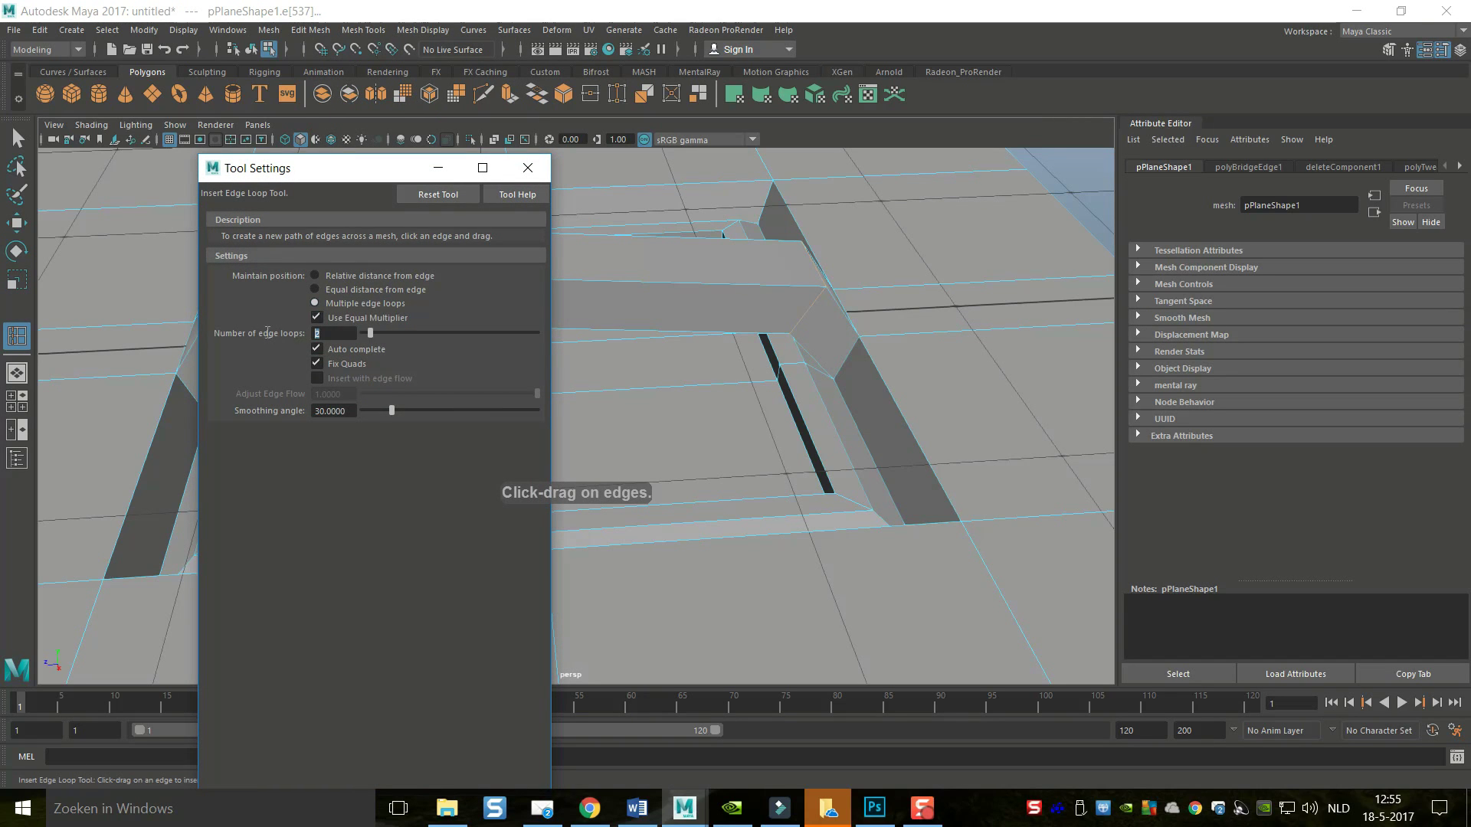
{"action": "left_click", "coordinate": [438, 167]}
{"action": "left_click", "coordinate": [380, 299]}
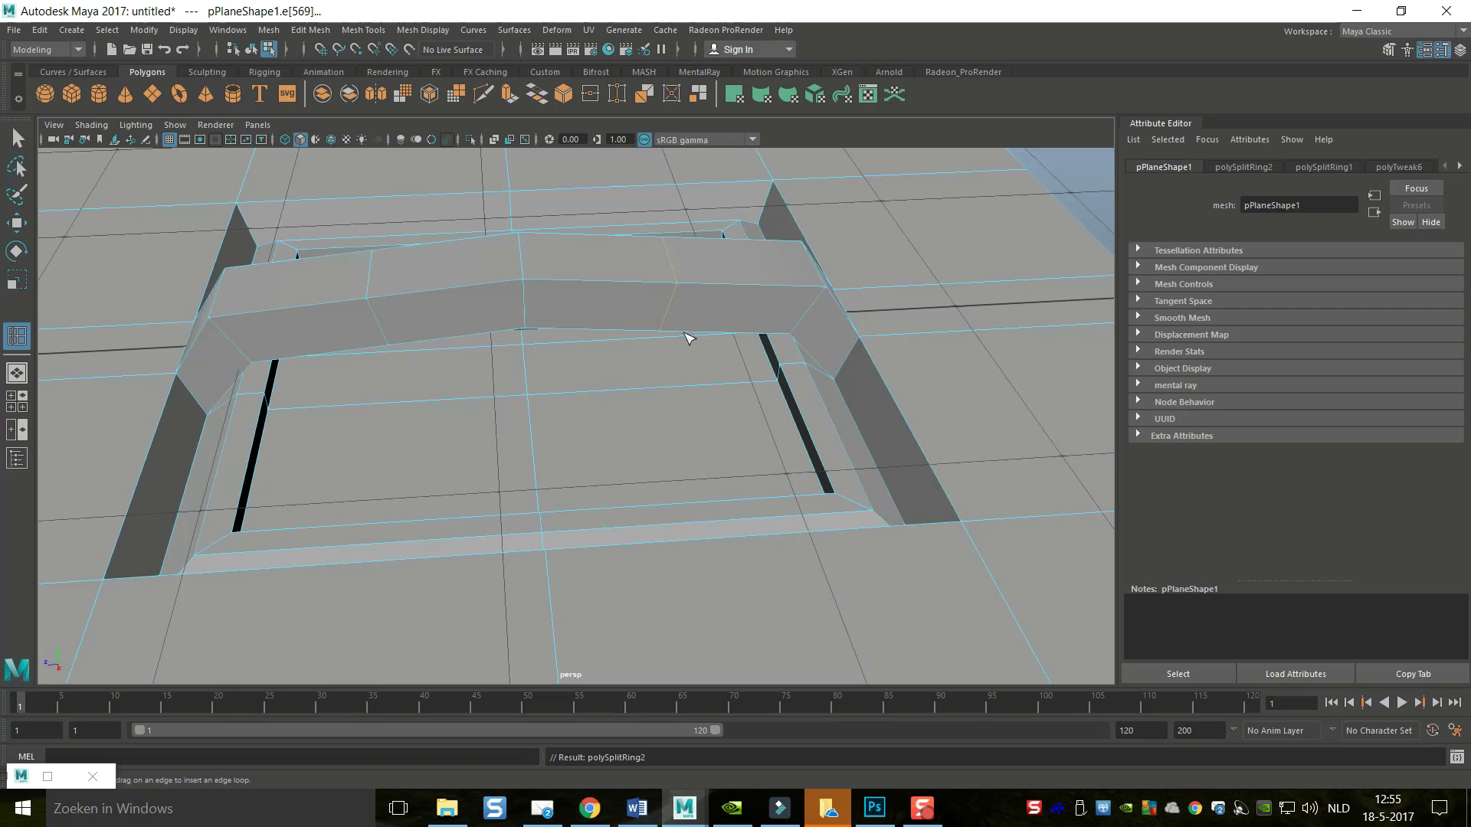
{"action": "left_click_drag", "start_coordinate": [682, 420], "coordinate": [666, 382], "text": "alt"}
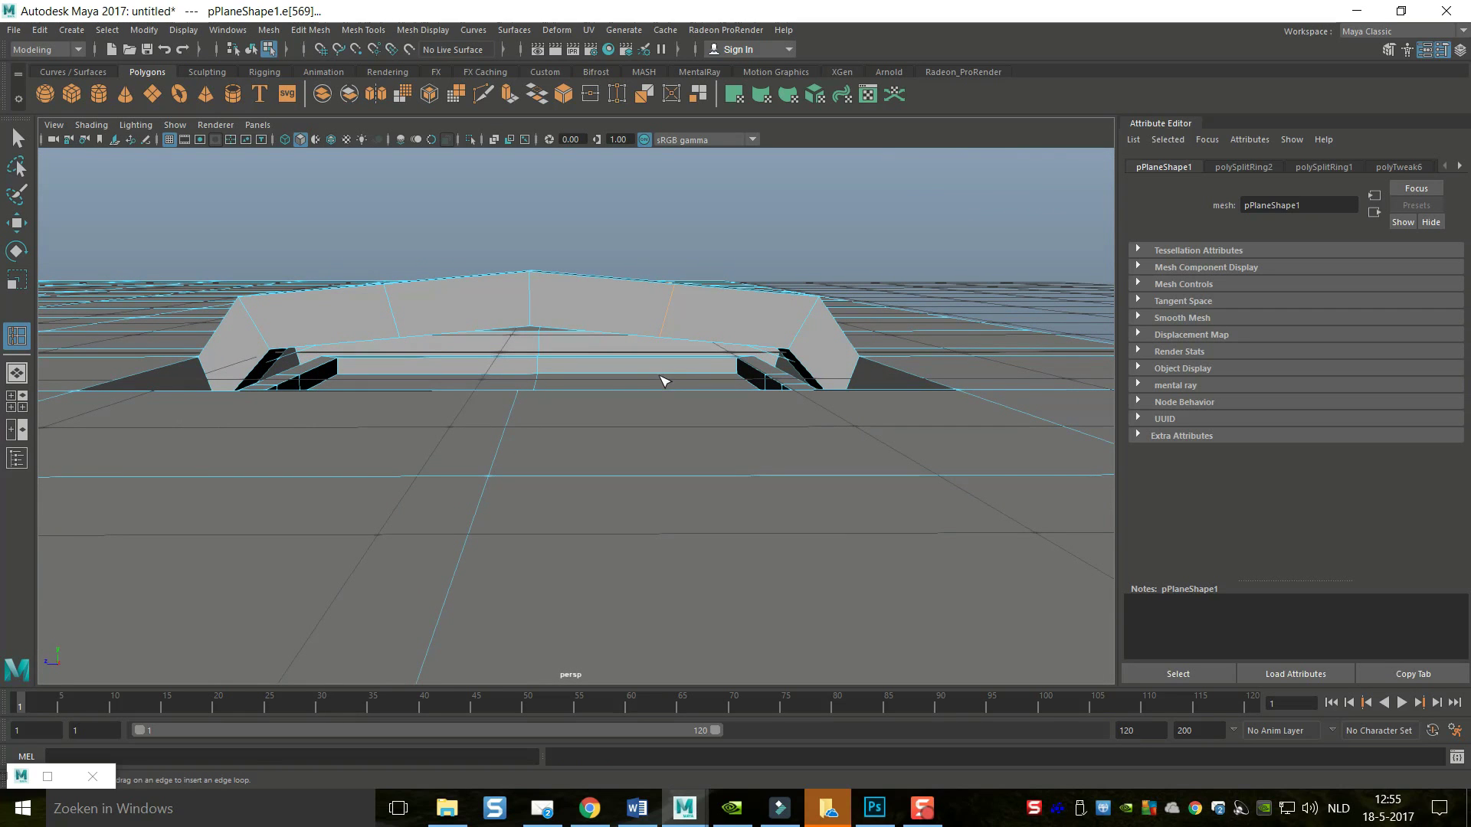
Select the two newly inserted edge loops on the bridge's top span and raise them in Y level with the middle loop
{"action": "key", "text": "w"}
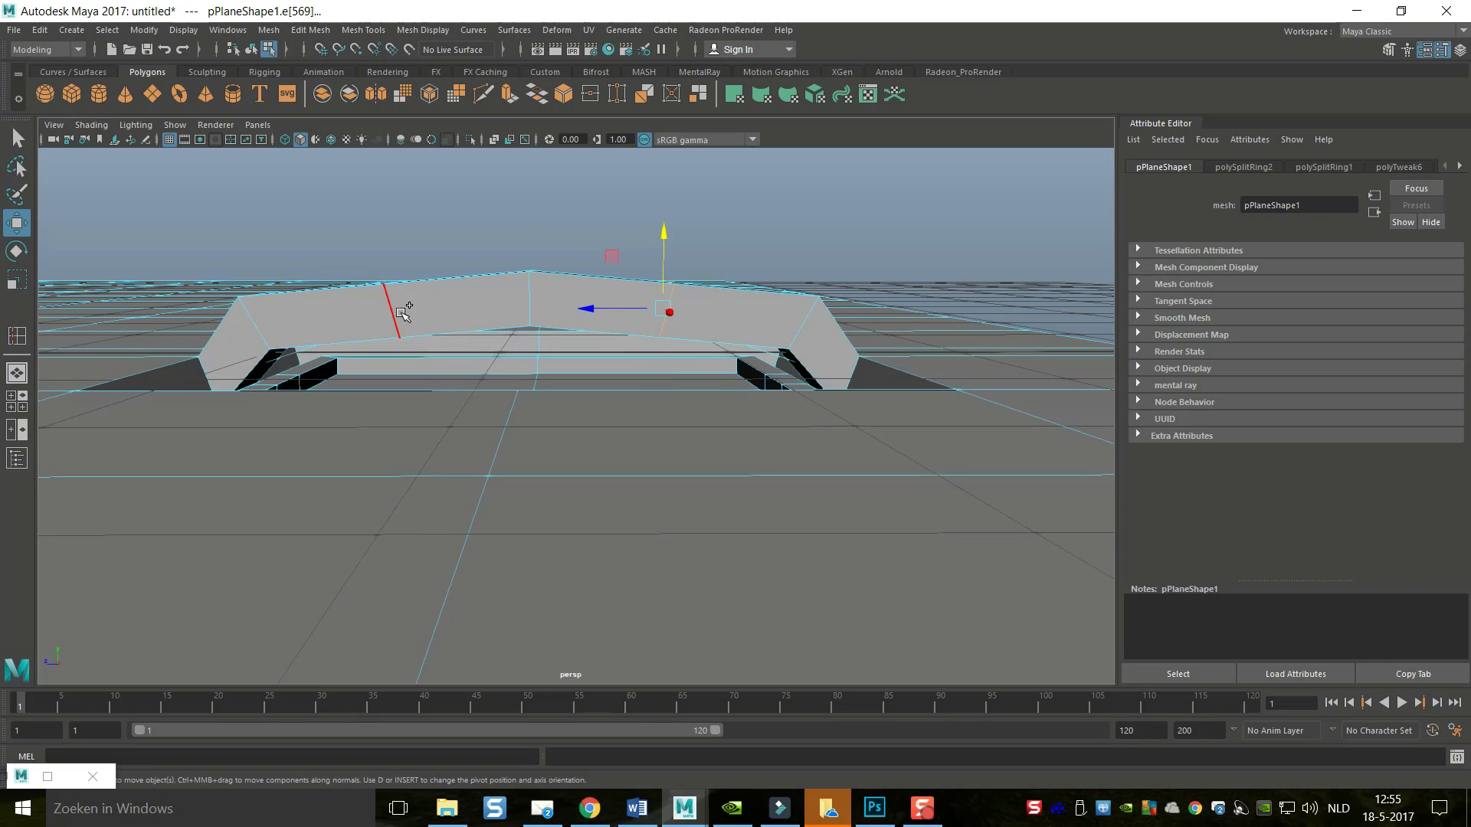
{"action": "mouse_move", "coordinate": [547, 229]}
{"action": "left_mouse_down"}
{"action": "mouse_move", "coordinate": [538, 219]}
{"action": "mouse_move", "coordinate": [541, 240]}
{"action": "mouse_move", "coordinate": [544, 222]}
{"action": "left_mouse_up"}
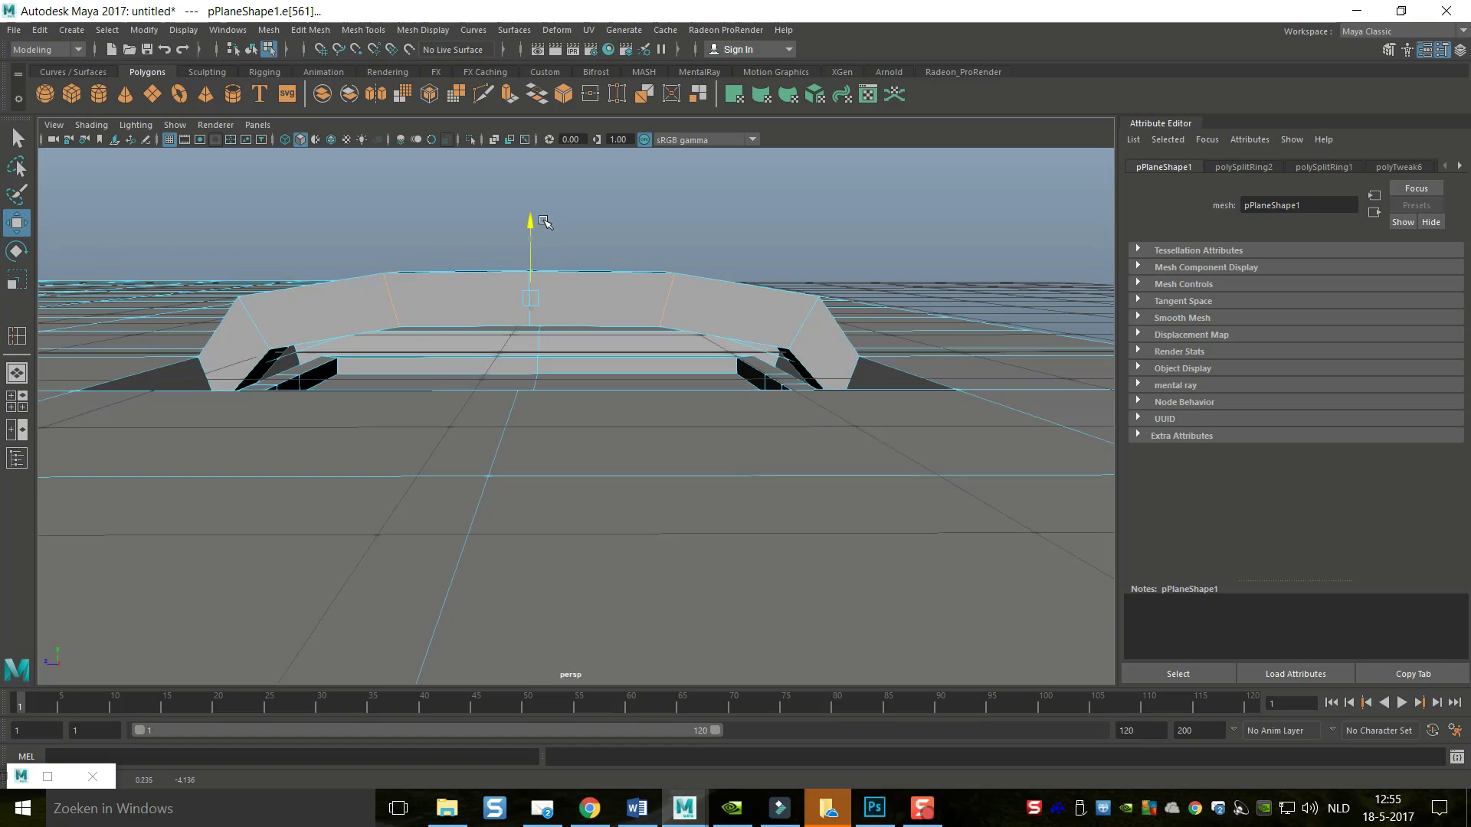
{"action": "left_click", "coordinate": [19, 399]}
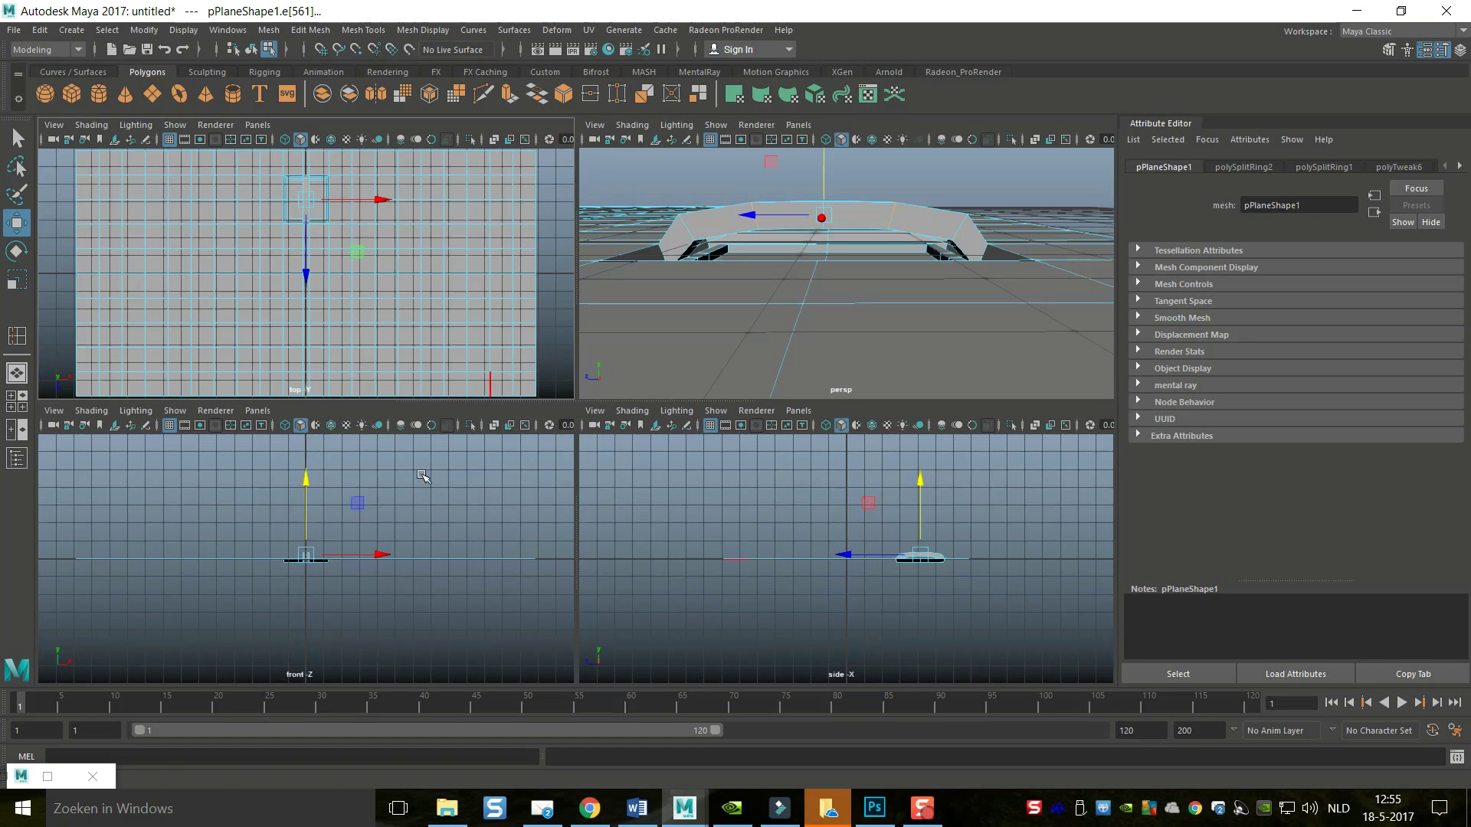
{"action": "key", "text": "space"}
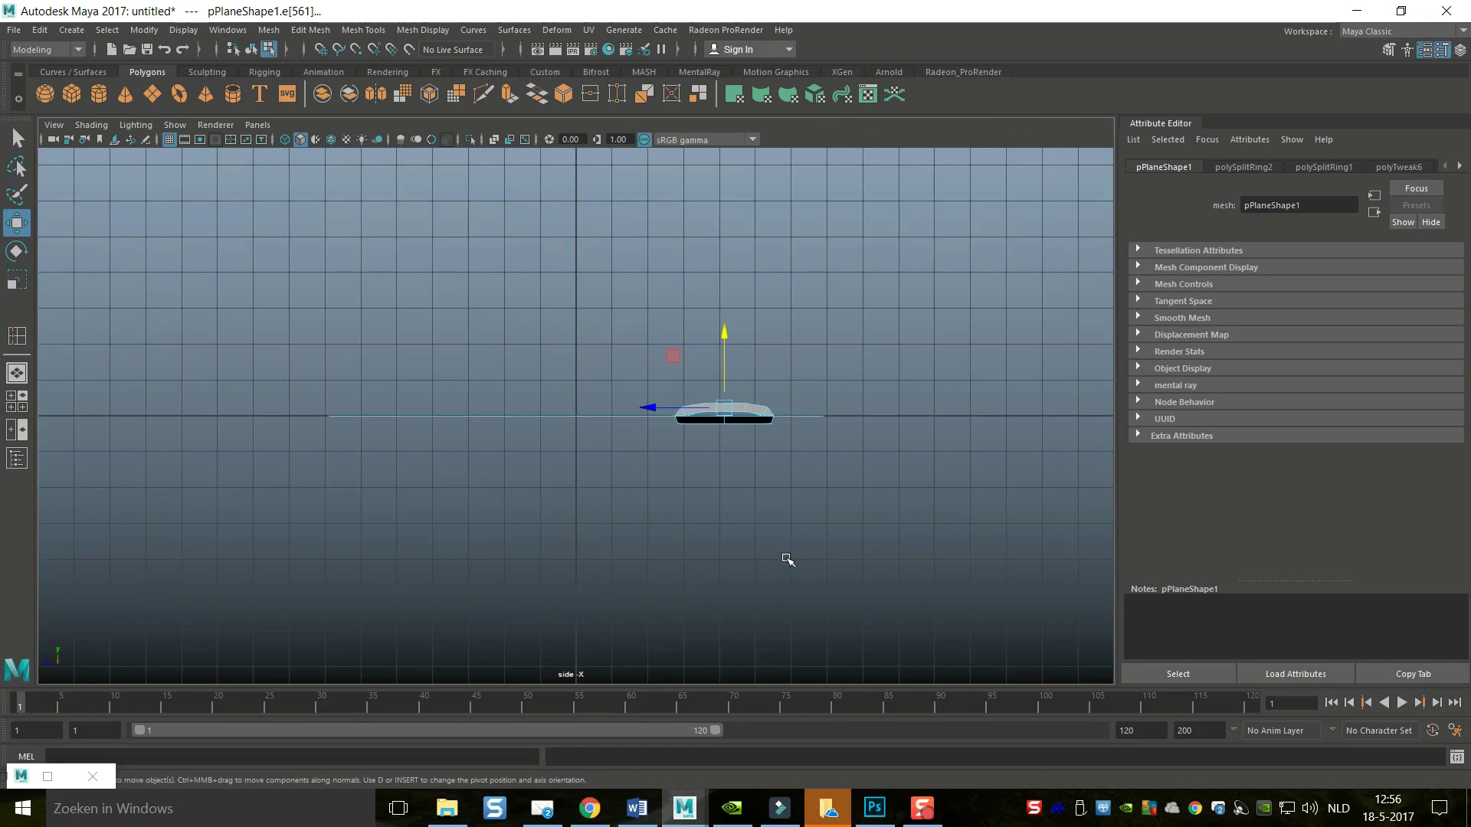
{"action": "scroll", "coordinate": [686, 506], "scroll_direction": "up", "scroll_amount": 10}
{"action": "scroll", "coordinate": [686, 506], "scroll_direction": "down", "scroll_amount": 10}
{"action": "scroll", "coordinate": [687, 506], "scroll_direction": "up", "scroll_amount": 8}
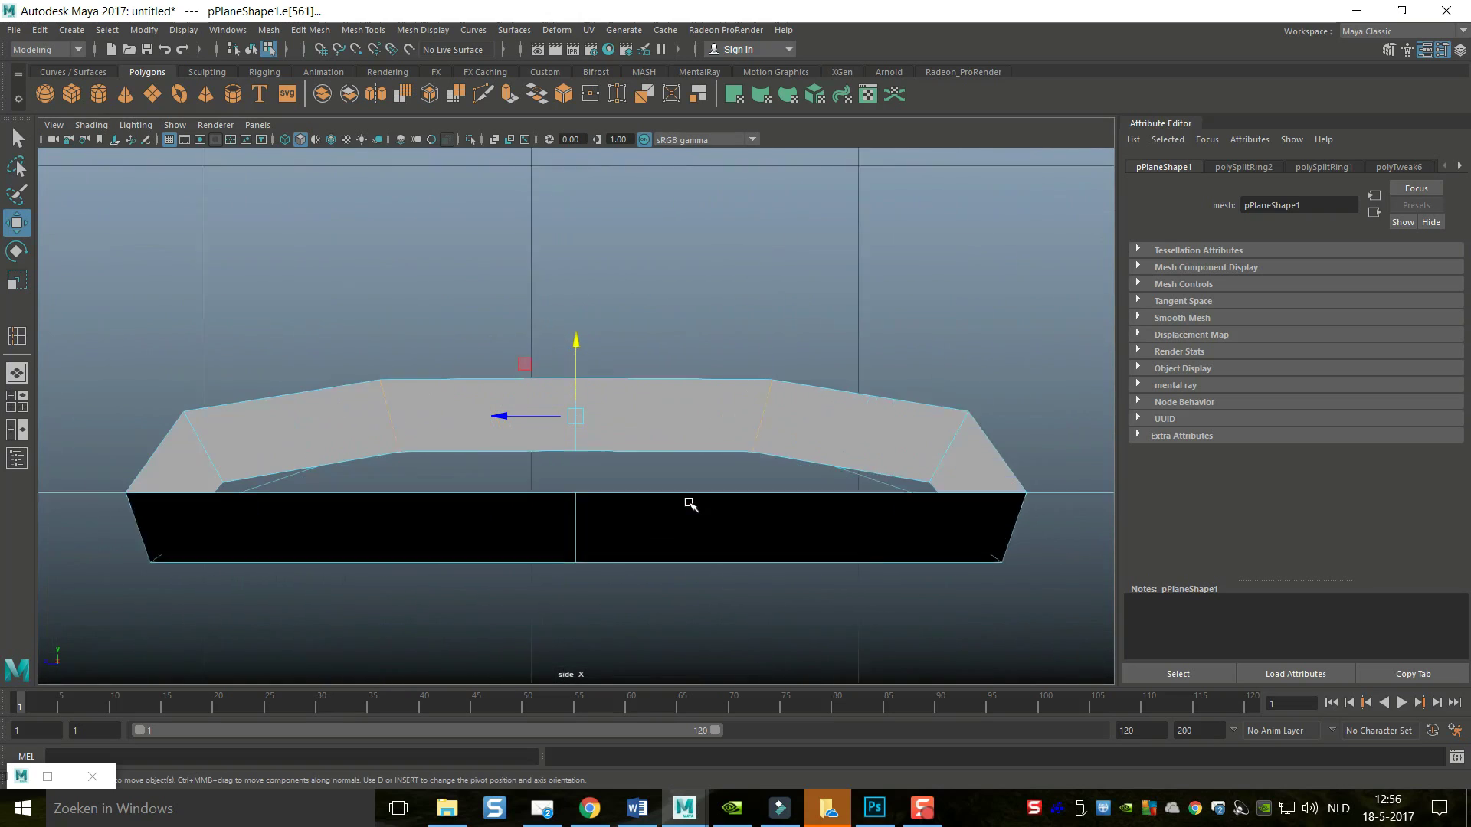
{"action": "scroll", "coordinate": [691, 503], "scroll_direction": "up", "scroll_amount": 5}
{"action": "left_click_drag", "start_coordinate": [577, 343], "coordinate": [576, 337]}
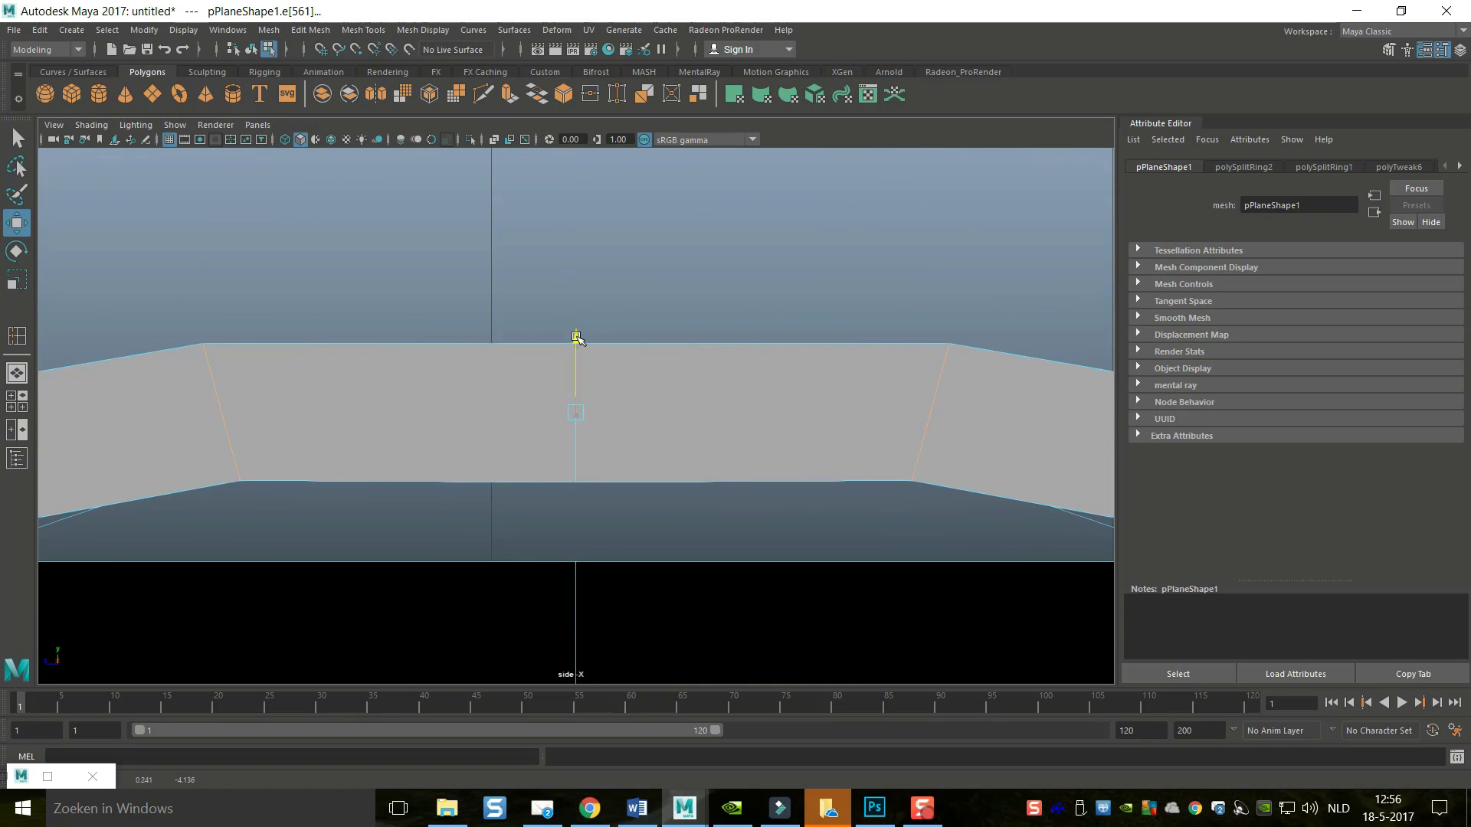
Bevel the four long edges of the bridge's arched span, excluding the end legs, with a fraction of 0.5 and 1 segment
{"action": "left_click", "coordinate": [17, 399]}
{"action": "key", "text": "space"}
{"action": "scroll", "coordinate": [770, 290], "scroll_direction": "down", "scroll_amount": 3}
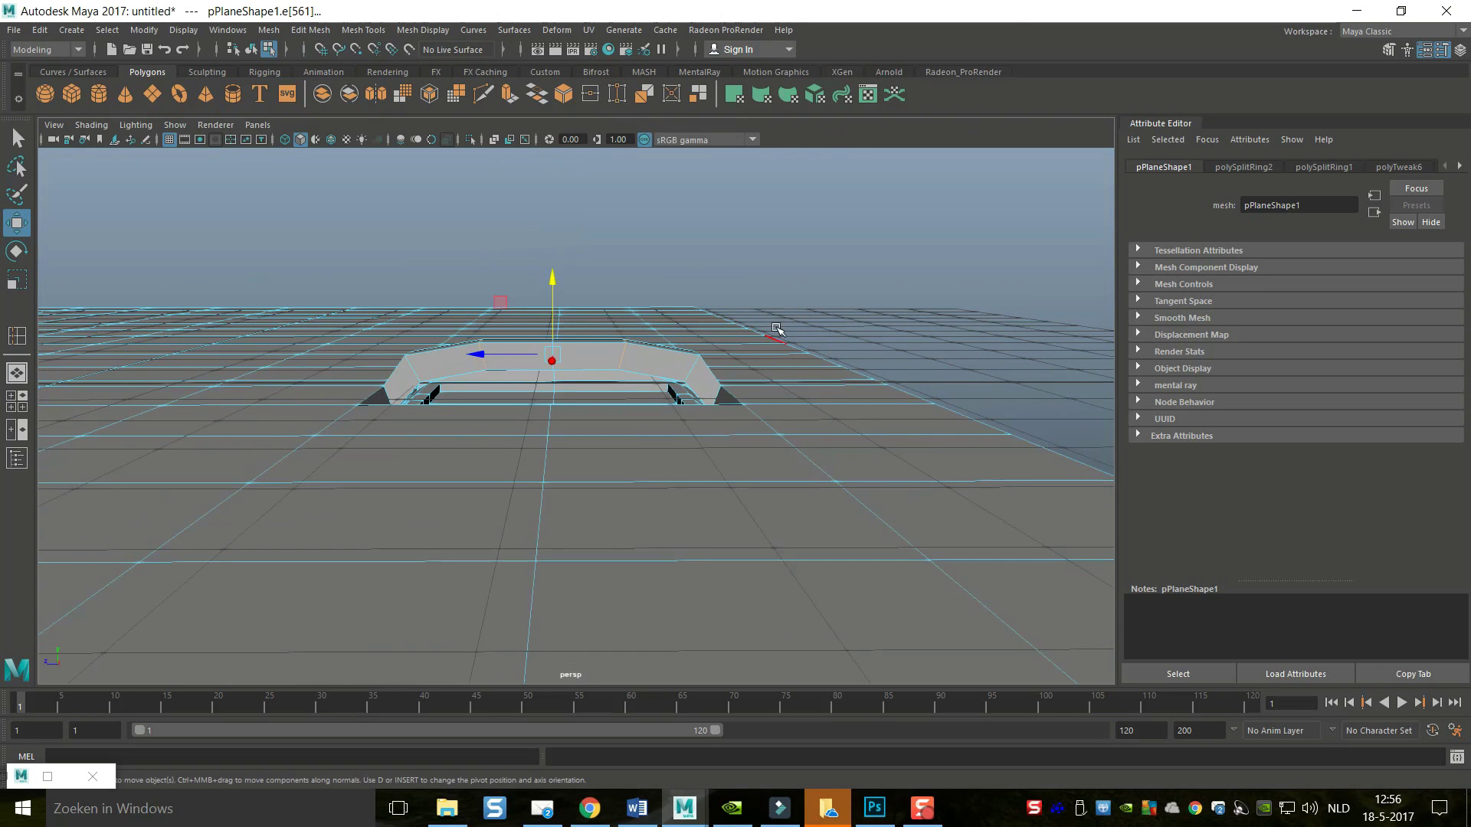
{"action": "left_click_drag", "start_coordinate": [792, 331], "coordinate": [781, 342], "text": "alt"}
{"action": "scroll", "coordinate": [873, 265], "scroll_direction": "up", "scroll_amount": 5}
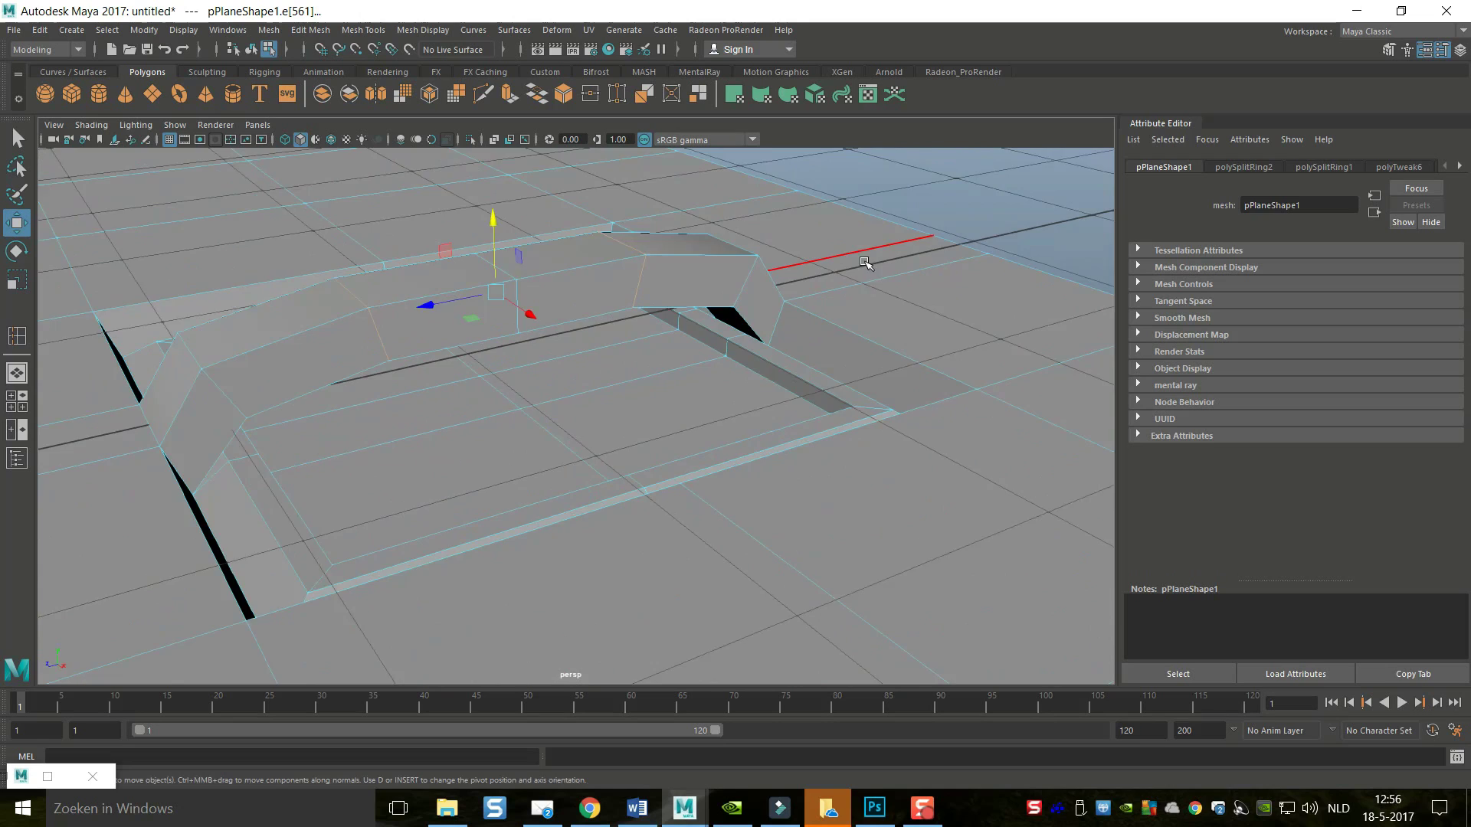
{"action": "left_click_drag", "start_coordinate": [810, 234], "coordinate": [797, 329], "text": "alt"}
{"action": "left_click", "coordinate": [255, 328]}
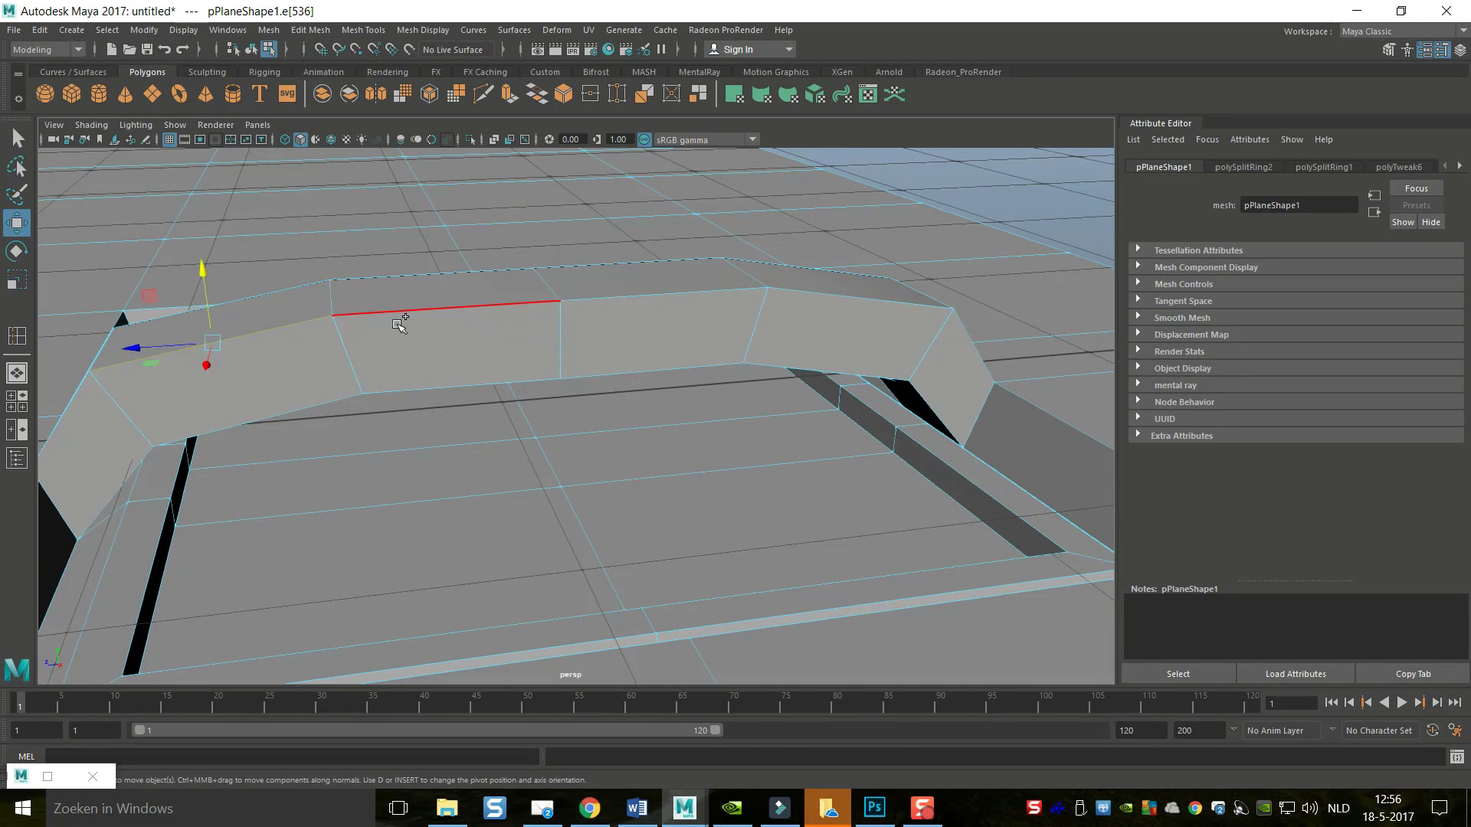
{"action": "left_click", "coordinate": [399, 311], "text": "shift"}
{"action": "left_click", "coordinate": [657, 295], "text": "shift"}
{"action": "left_click", "coordinate": [837, 299], "text": "shift"}
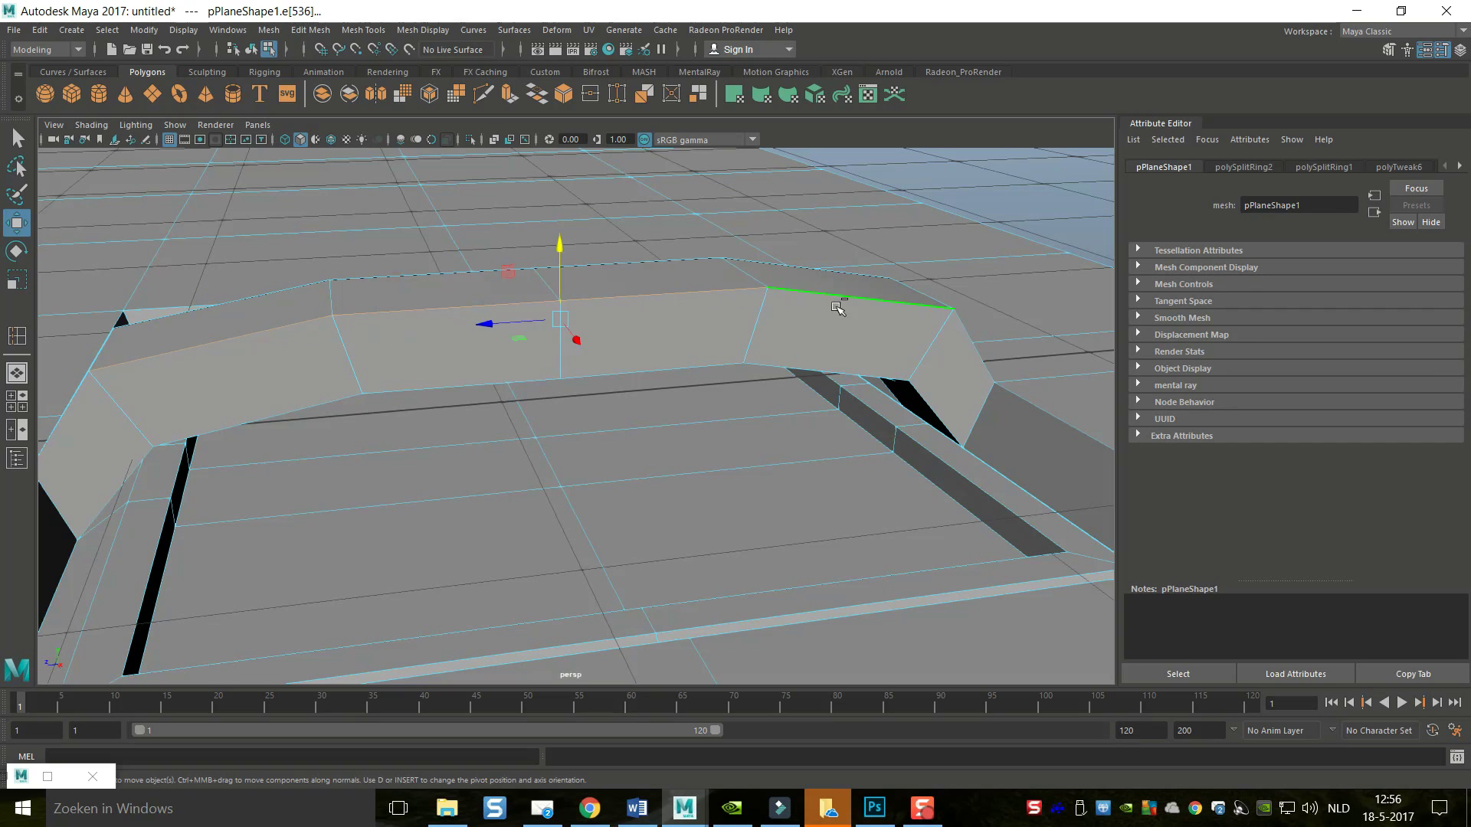
{"action": "left_click", "coordinate": [812, 369], "text": "shift"}
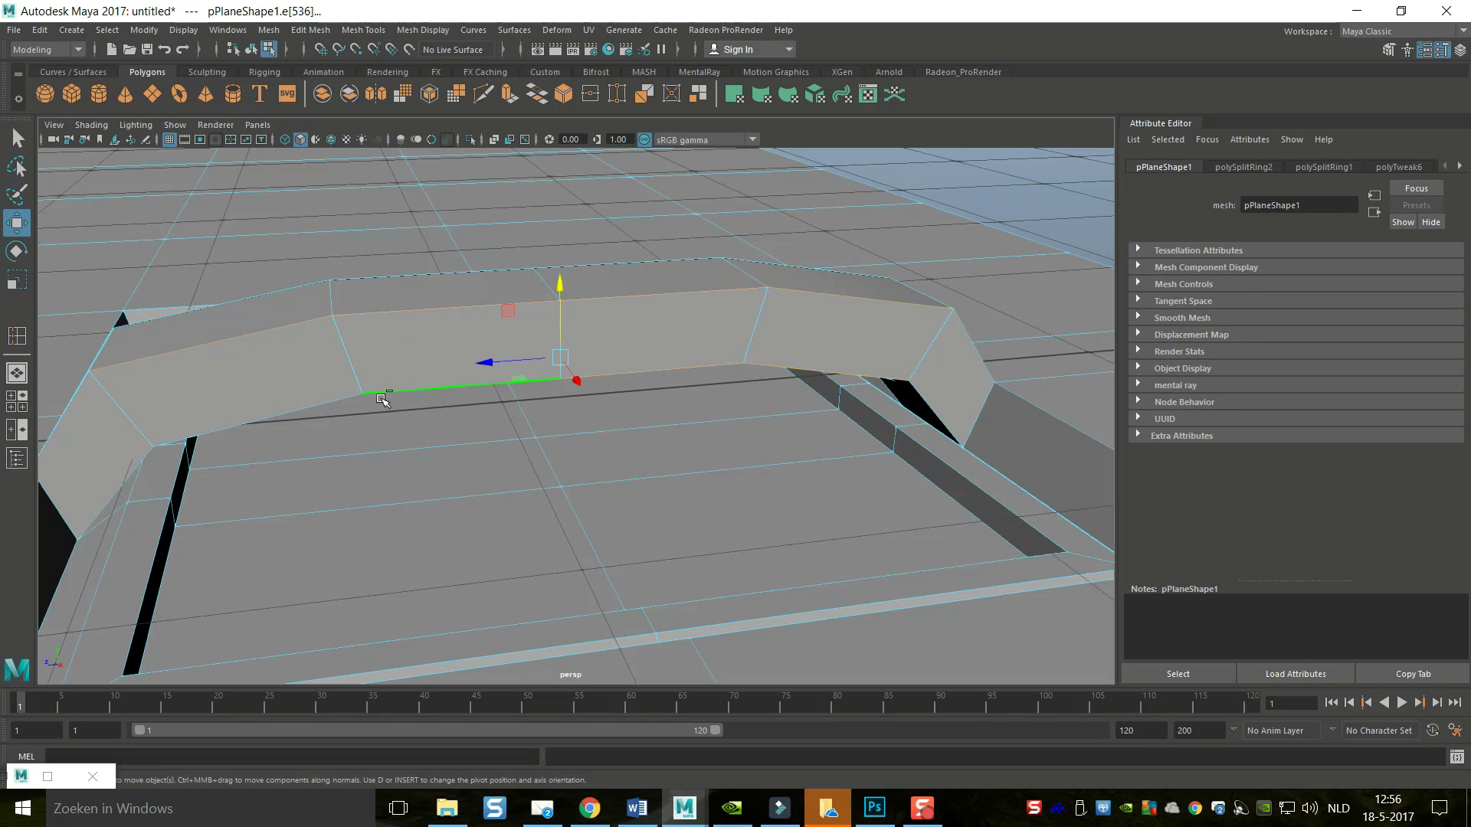
{"action": "left_click_drag", "start_coordinate": [149, 485], "coordinate": [716, 377], "text": "alt"}
{"action": "left_click", "coordinate": [877, 331], "text": "shift"}
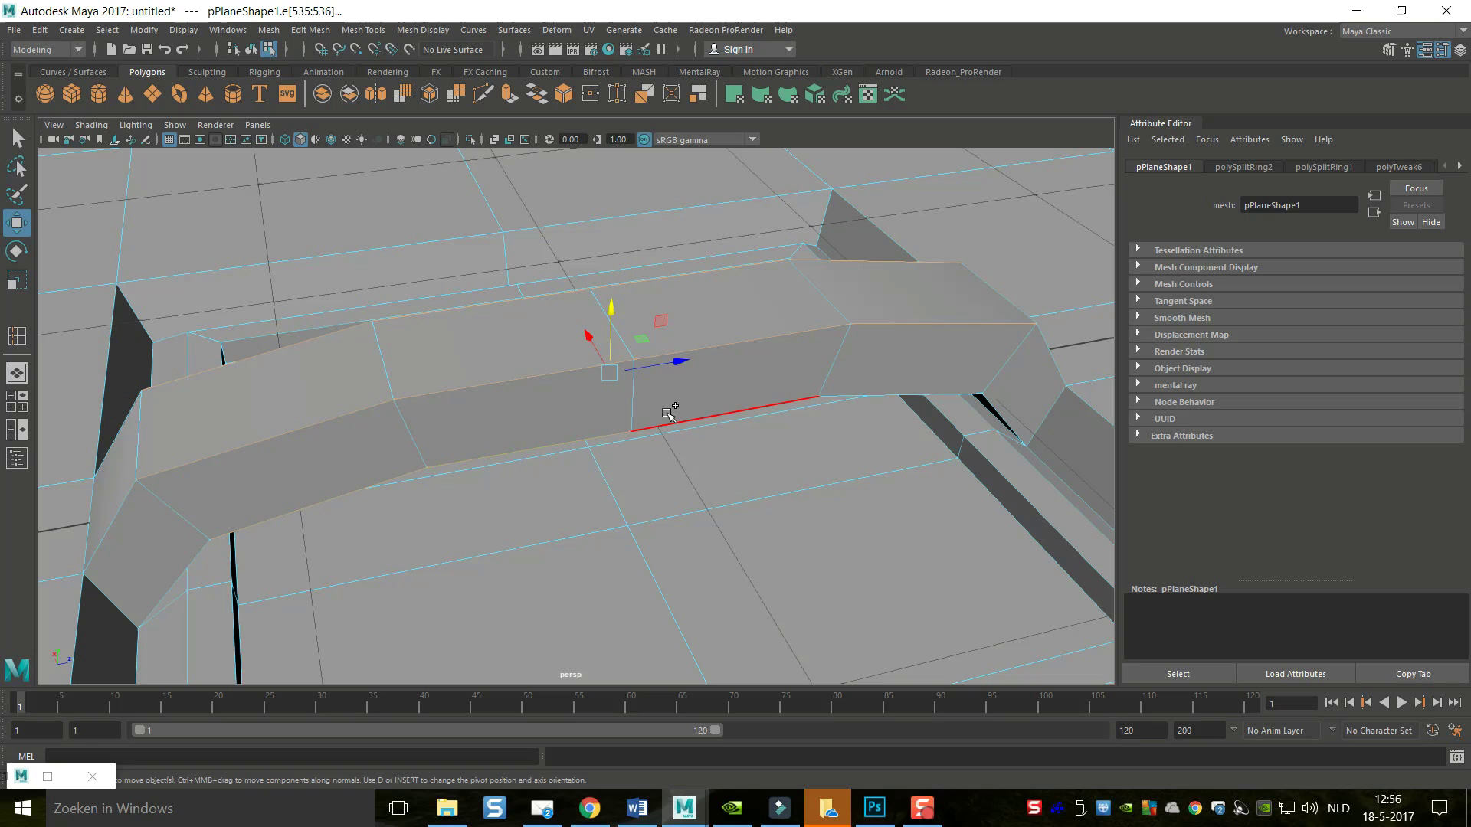
{"action": "left_click_drag", "start_coordinate": [921, 472], "coordinate": [848, 463], "text": "alt"}
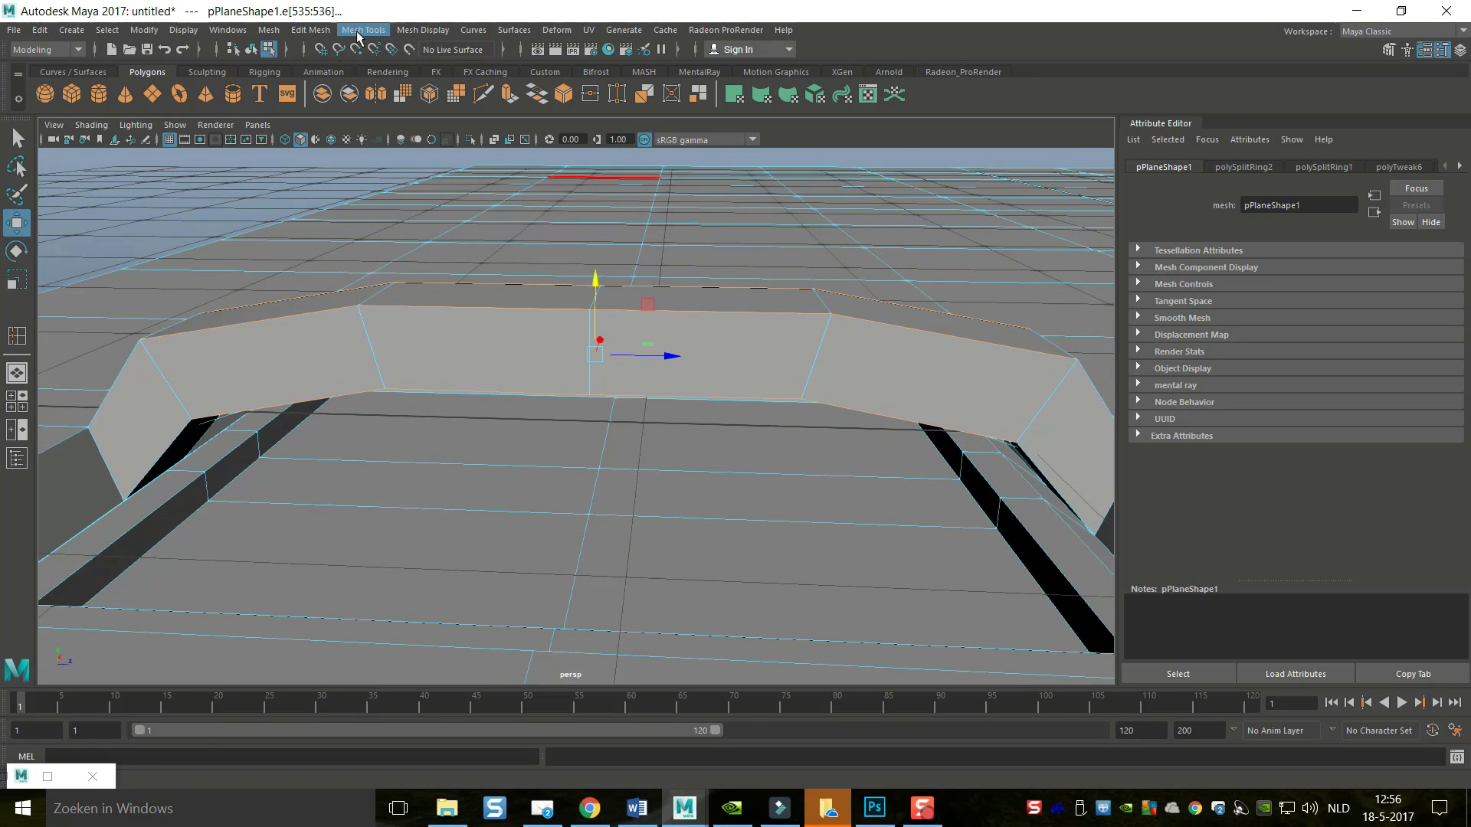
{"action": "left_click", "coordinate": [362, 30]}
{"action": "mouse_move", "coordinate": [310, 30]}
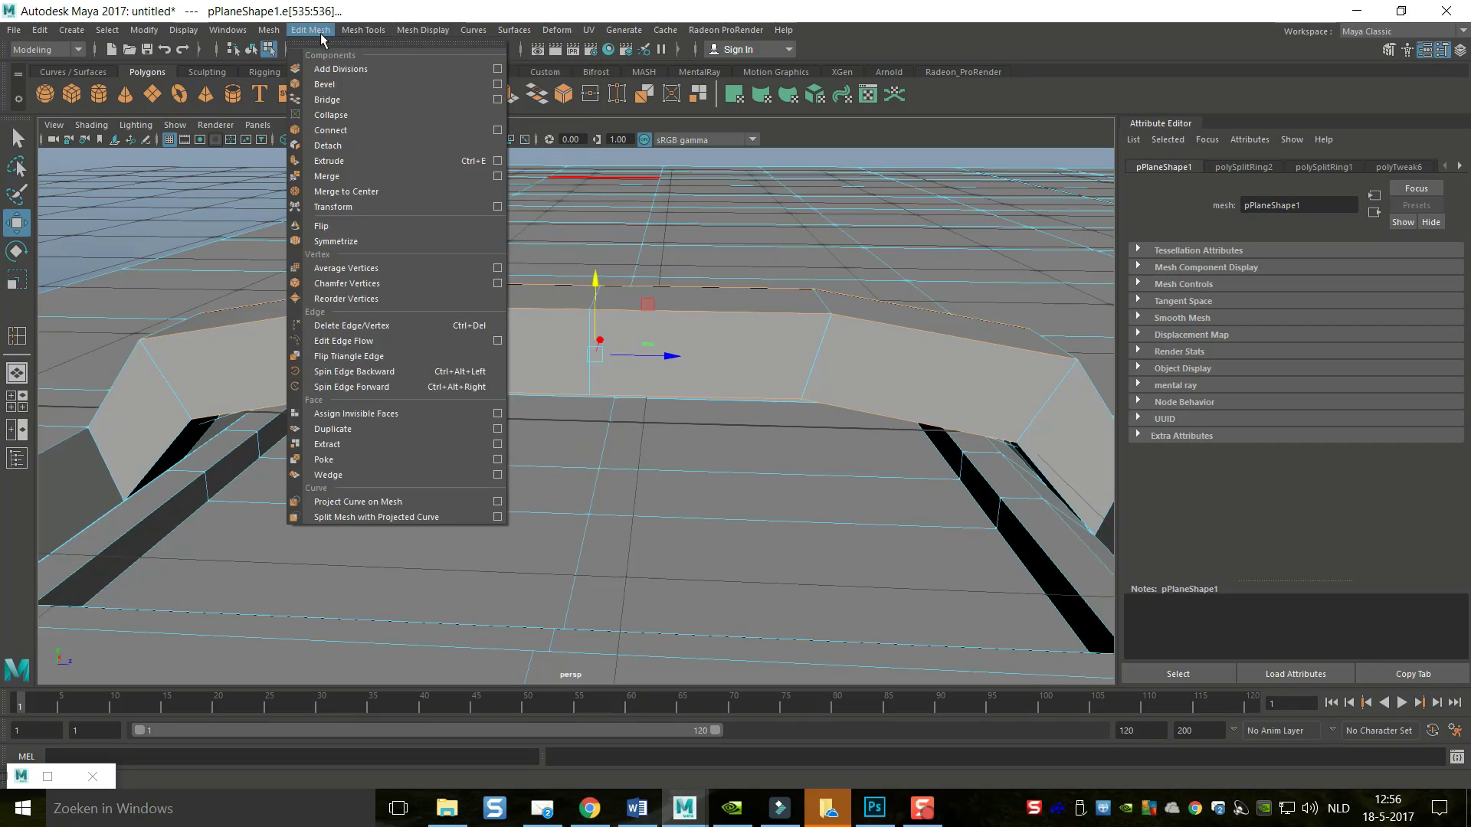
{"action": "left_click", "coordinate": [338, 84]}
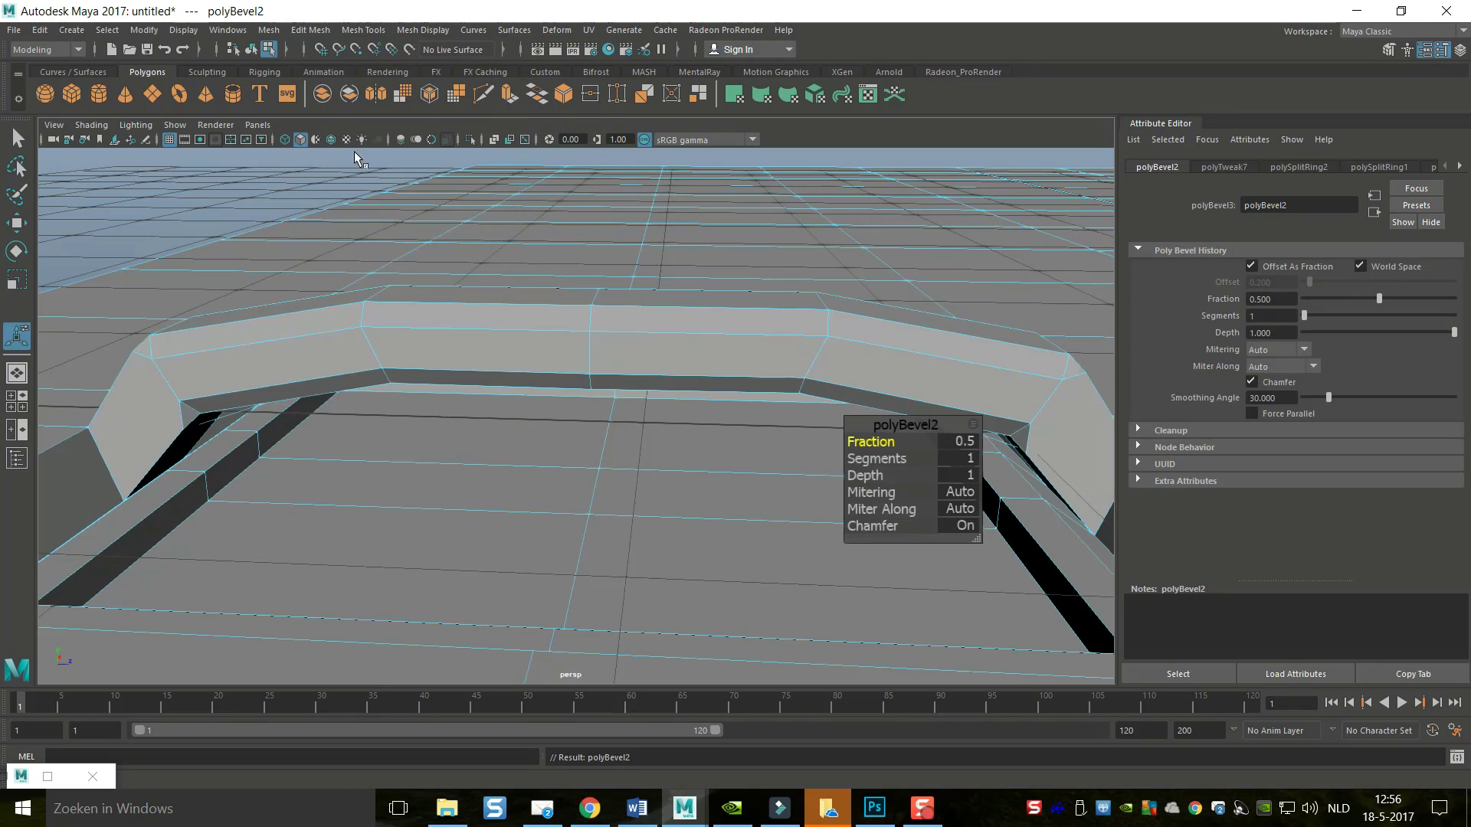
Examine the bevelled handle's ends where they meet the recess walls, selecting the end face in face mode
{"action": "left_click_drag", "start_coordinate": [475, 322], "coordinate": [329, 376], "text": "alt"}
{"action": "left_click_drag", "start_coordinate": [134, 402], "coordinate": [309, 399], "text": "alt"}
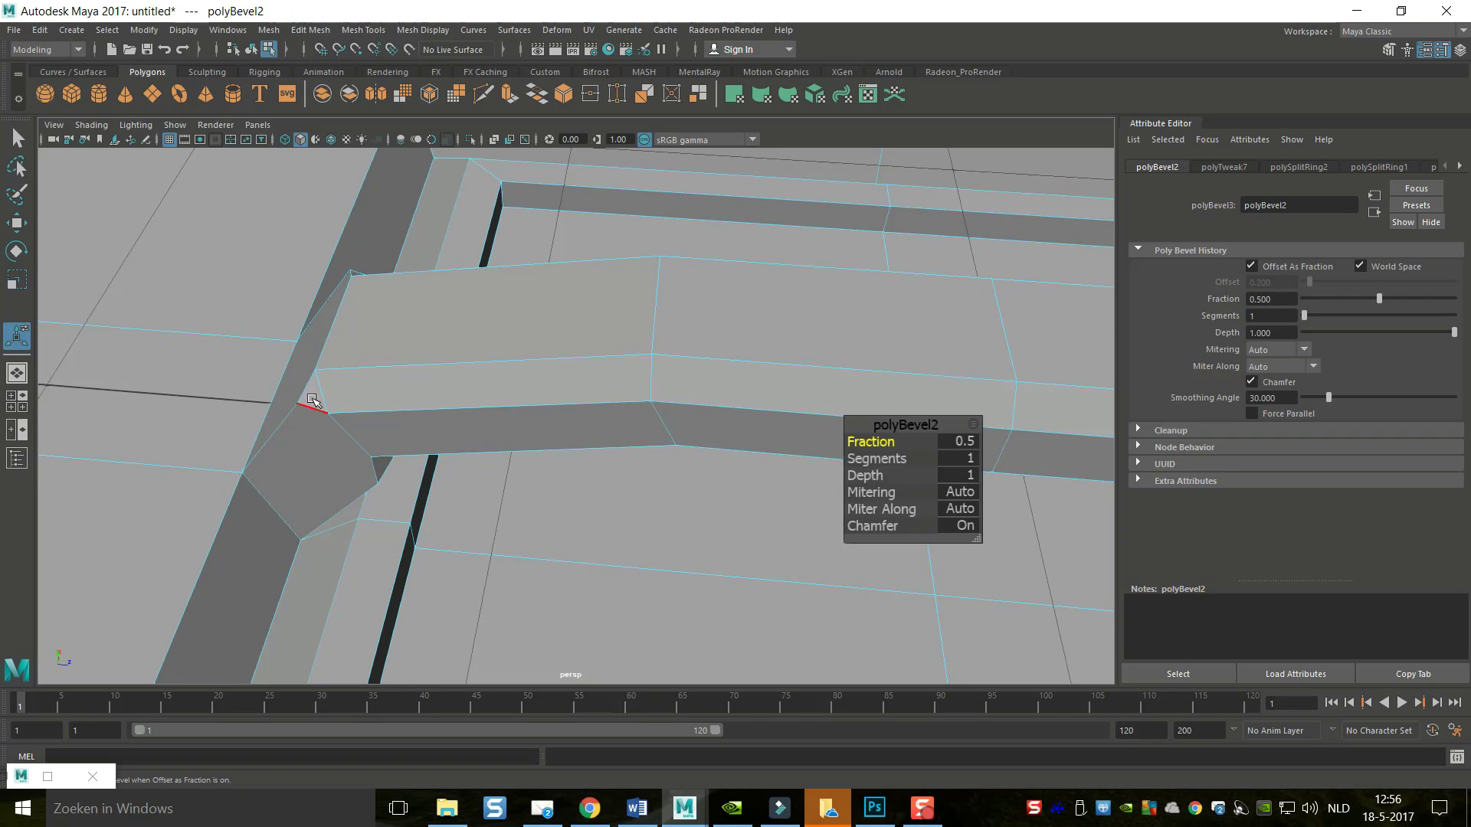
{"action": "left_click_drag", "start_coordinate": [317, 427], "coordinate": [393, 381], "text": "alt"}
{"action": "right_click_drag", "start_coordinate": [400, 376], "coordinate": [396, 395]}
{"action": "left_click", "coordinate": [403, 374]}
{"action": "scroll", "coordinate": [401, 375], "scroll_direction": "down", "scroll_amount": 3}
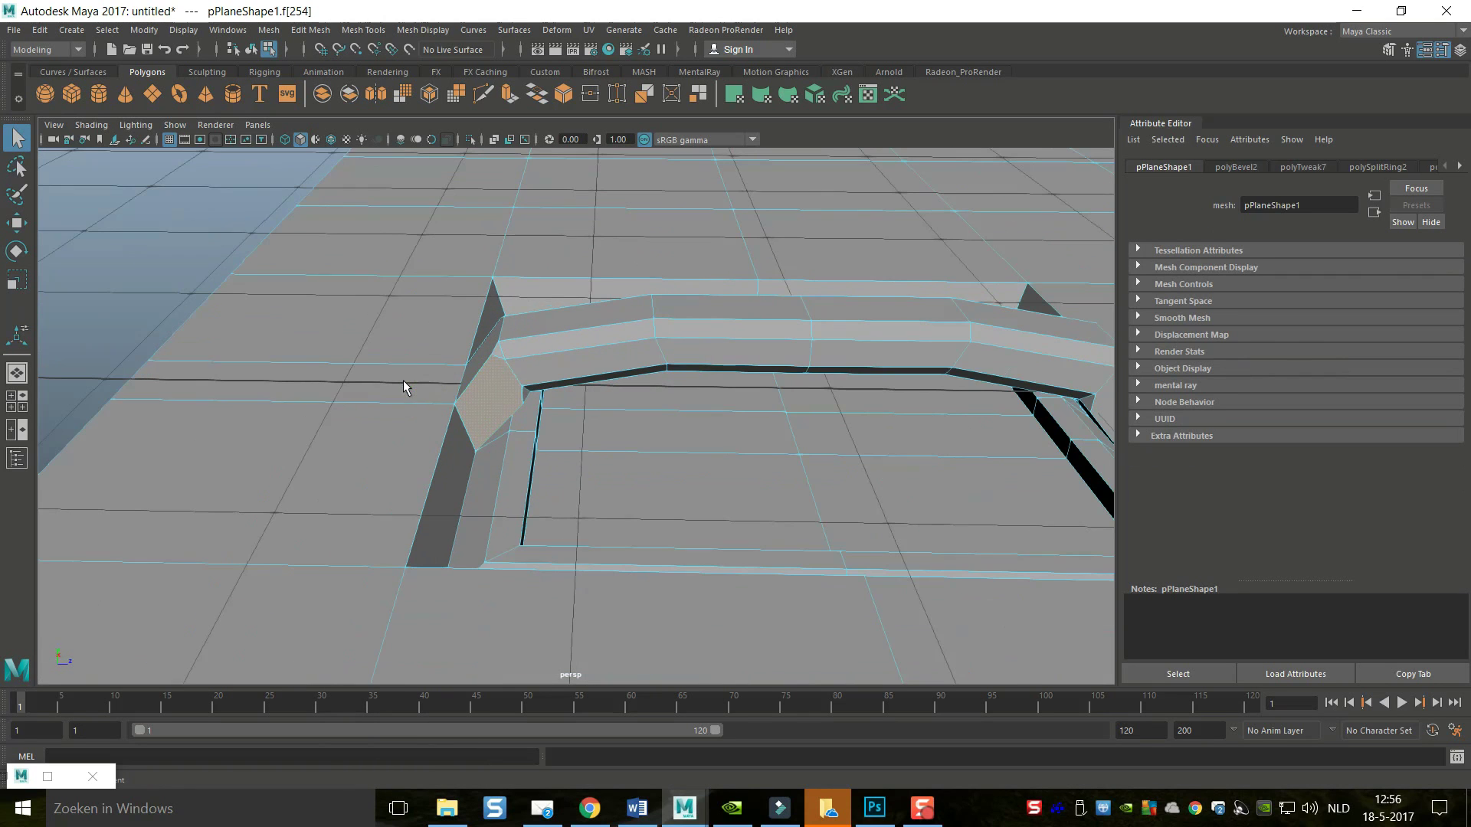
{"action": "left_click_drag", "start_coordinate": [616, 391], "coordinate": [354, 420], "text": "alt"}
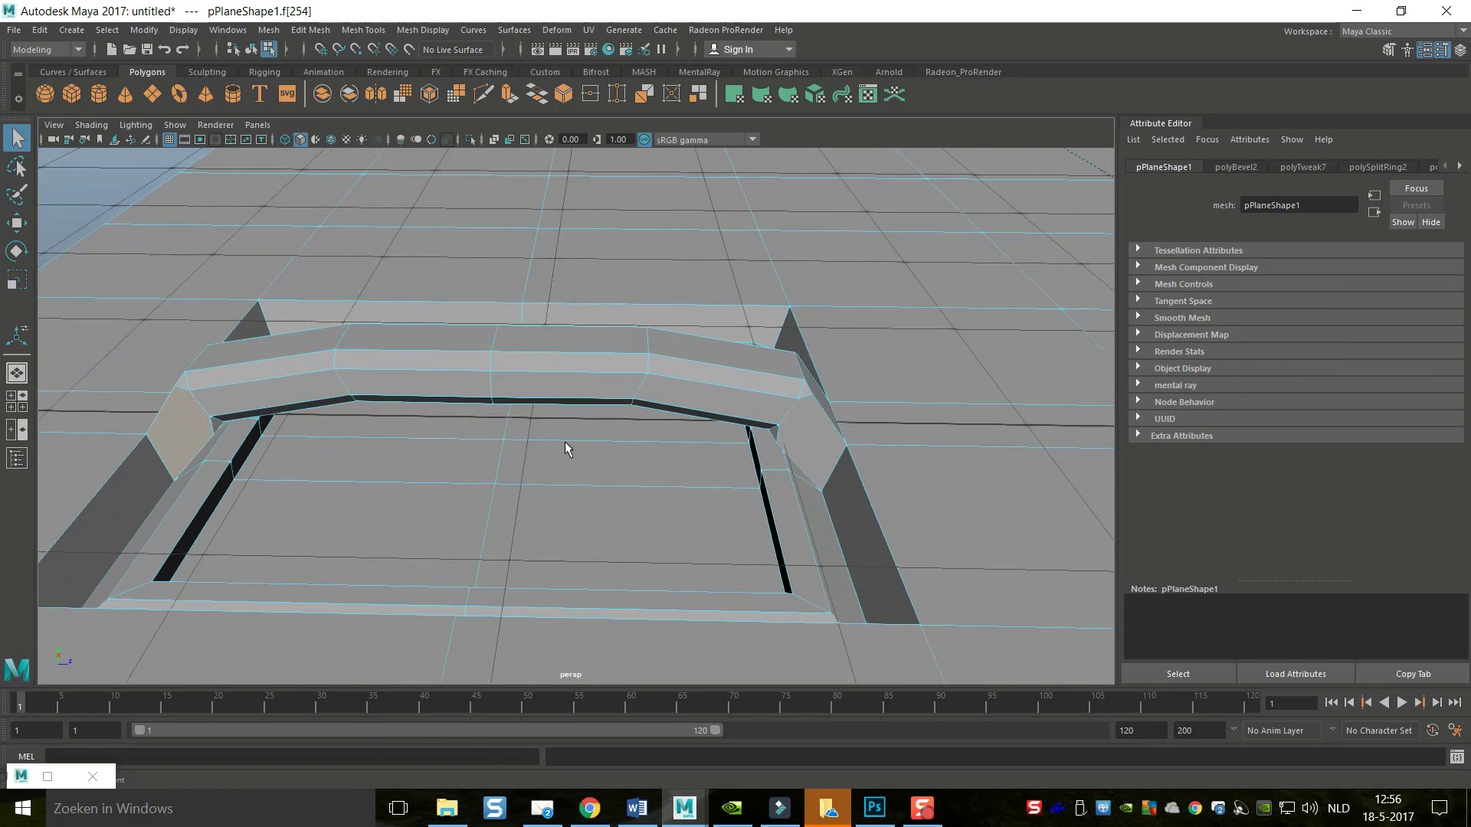
{"action": "left_click_drag", "start_coordinate": [568, 450], "coordinate": [258, 437], "text": "alt"}
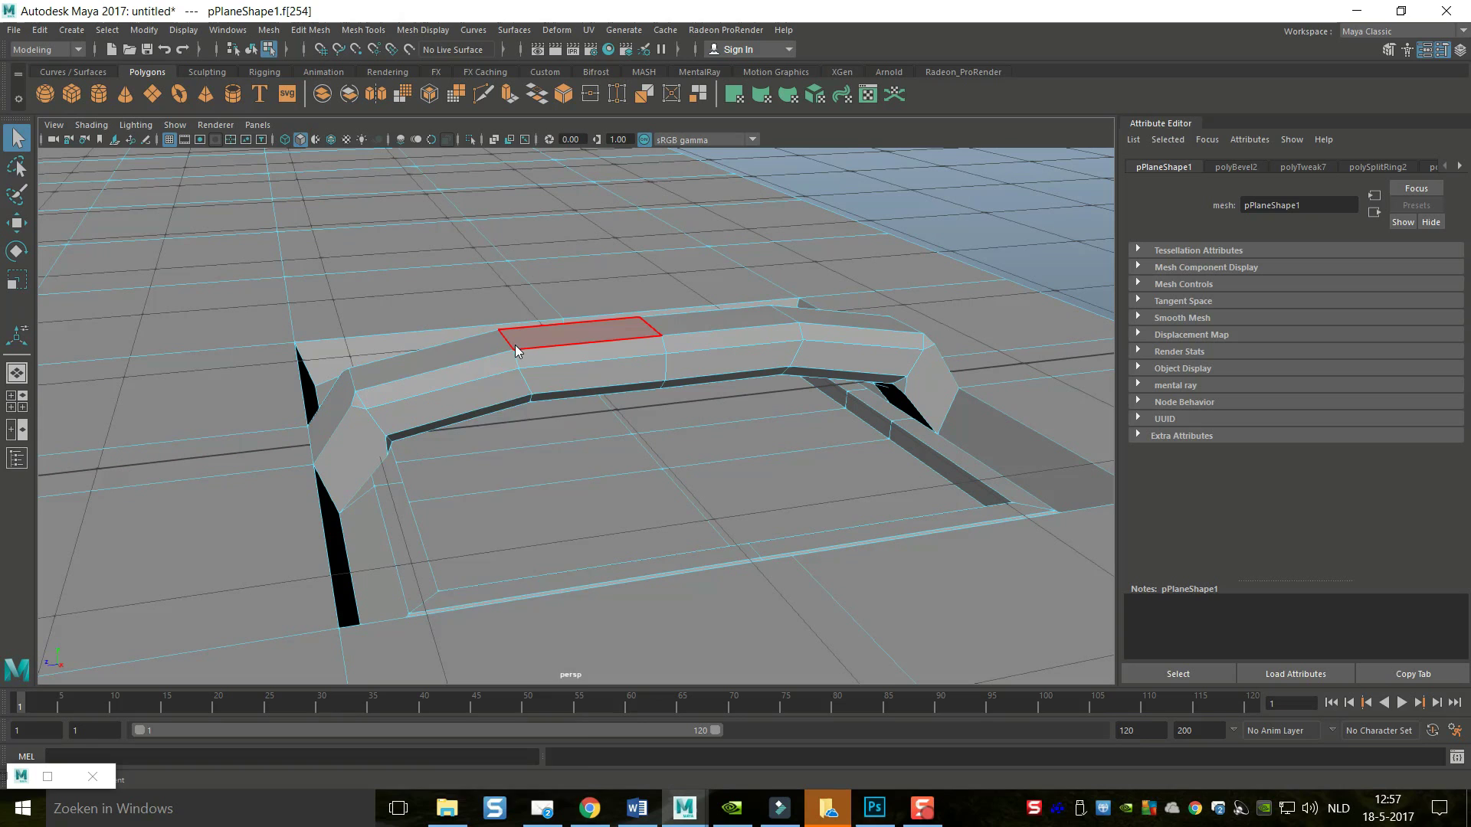
Select the whole plane mesh in object mode and triangulate it
{"action": "right_click_drag", "start_coordinate": [510, 343], "coordinate": [601, 323]}
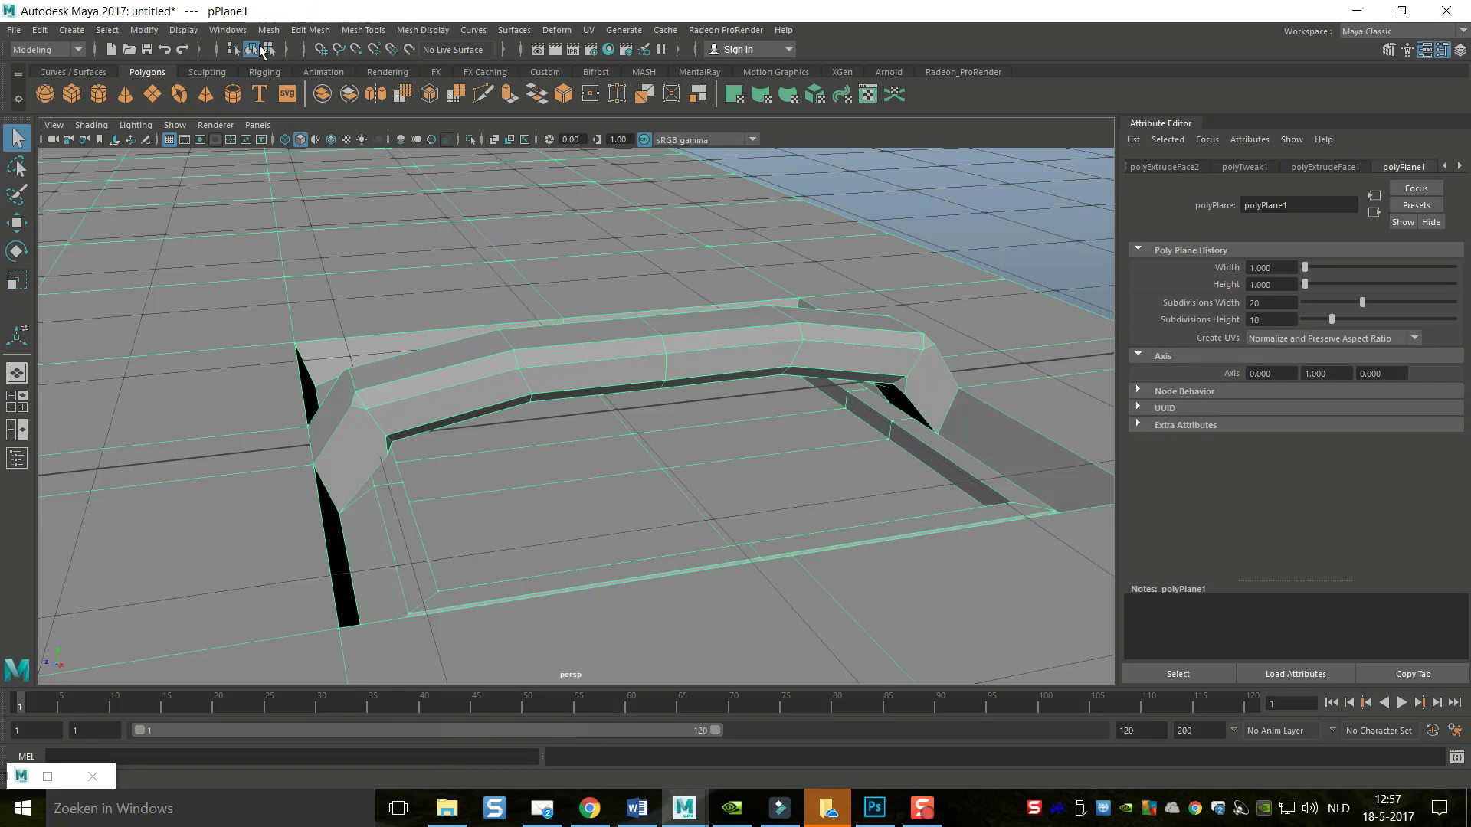
{"action": "left_click", "coordinate": [269, 30]}
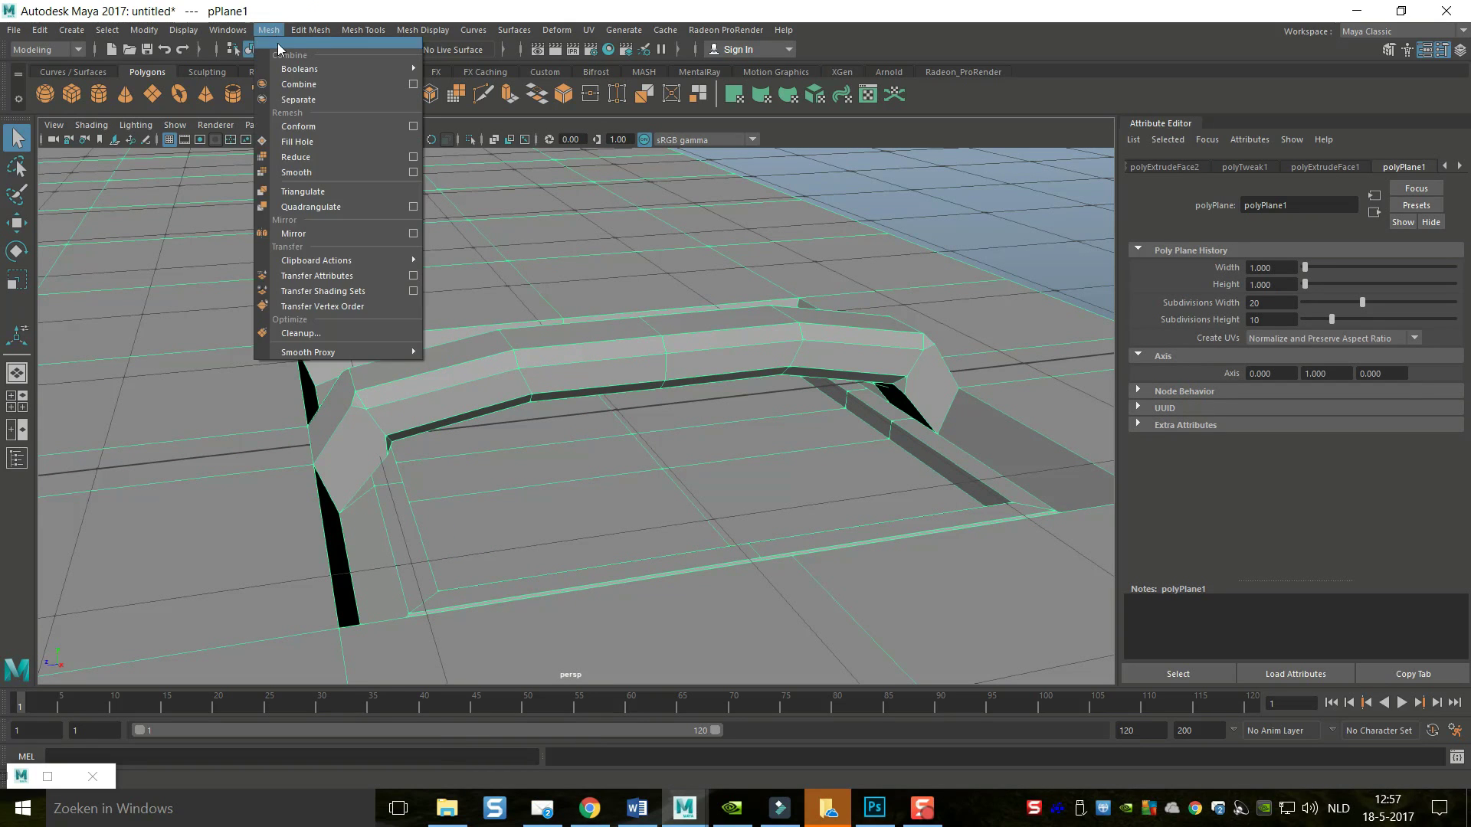
{"action": "left_click", "coordinate": [334, 334]}
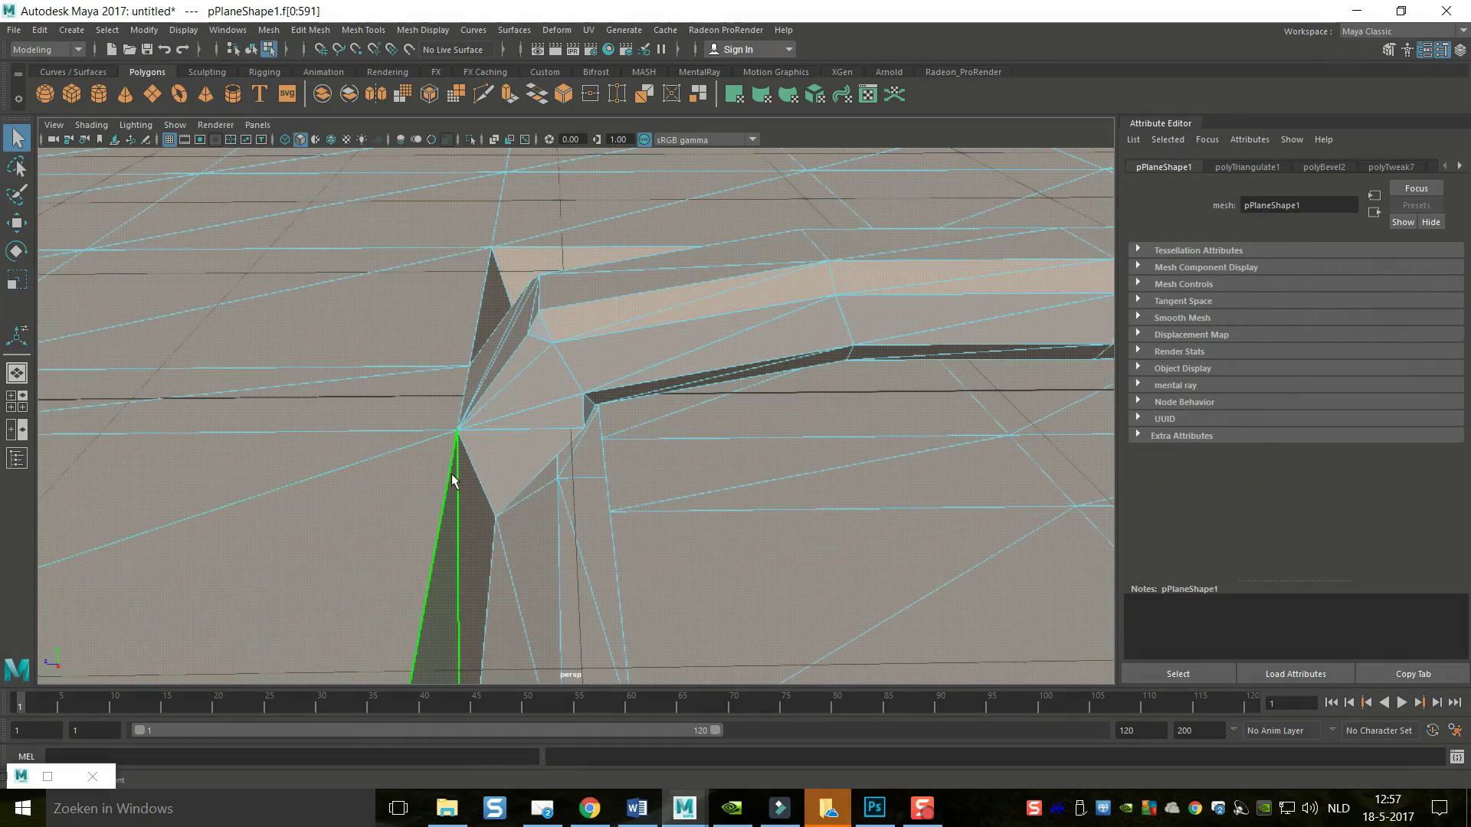
Clear the selection, return to object mode and examine the triangulated handle and recess from several angles
{"action": "left_click_drag", "start_coordinate": [468, 478], "coordinate": [534, 429], "text": "alt"}
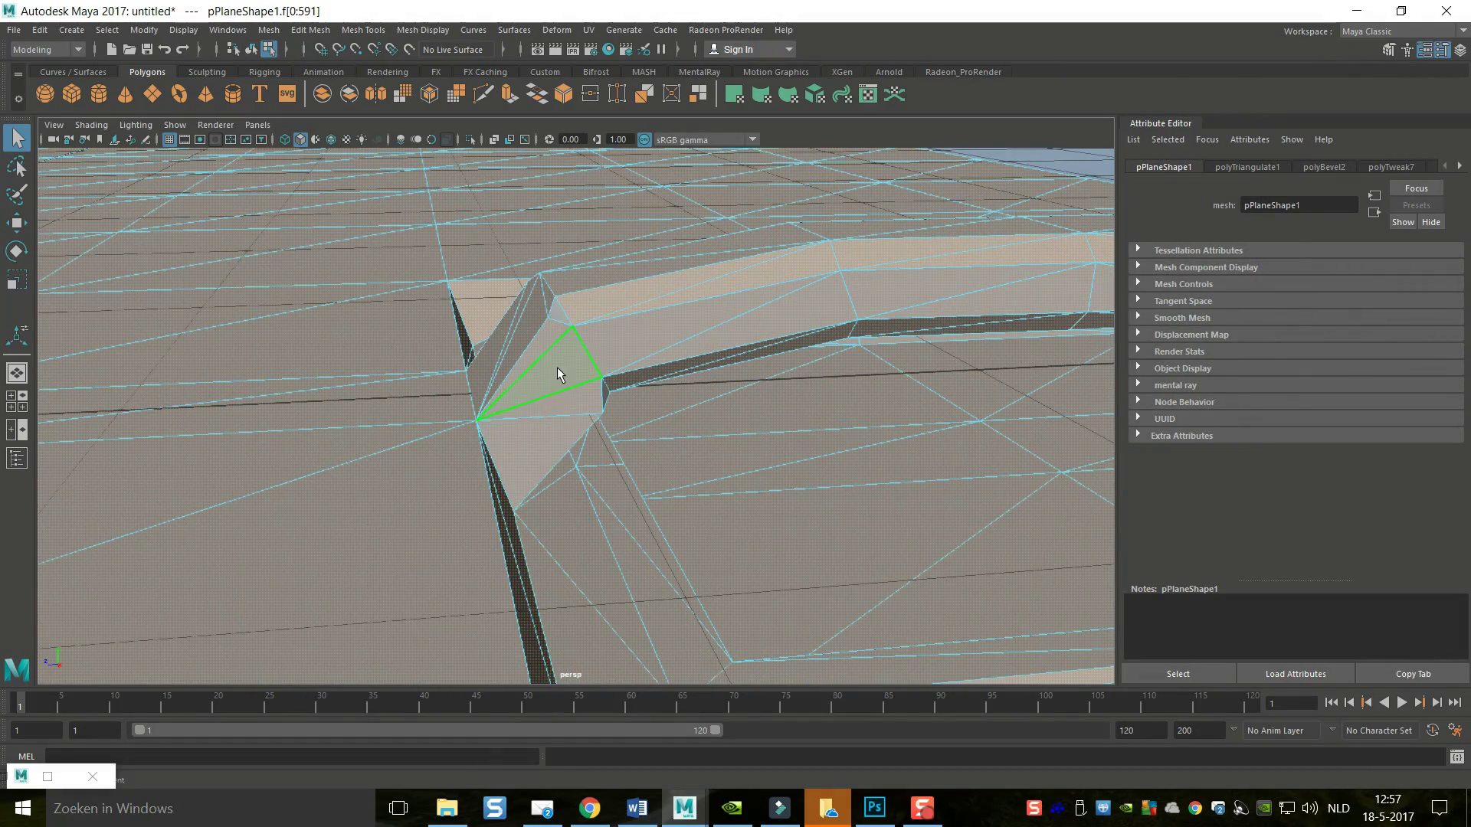
{"action": "left_click_drag", "start_coordinate": [286, 411], "coordinate": [329, 520], "text": "alt"}
{"action": "left_click", "coordinate": [949, 243]}
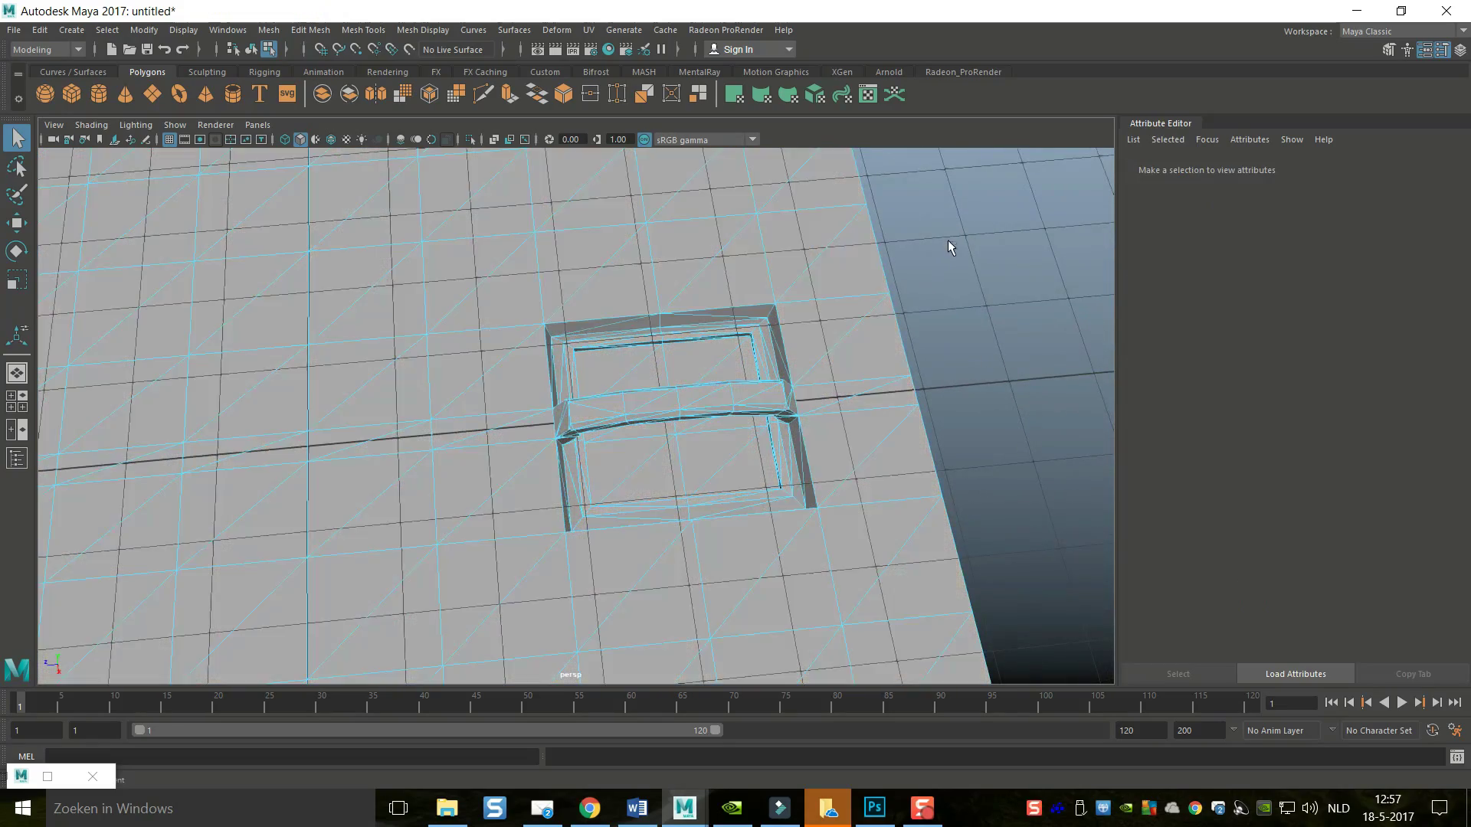
{"action": "scroll", "coordinate": [931, 273], "scroll_direction": "up", "scroll_amount": 3}
{"action": "left_click_drag", "start_coordinate": [930, 274], "coordinate": [788, 342], "text": "alt"}
{"action": "right_click", "coordinate": [814, 253]}
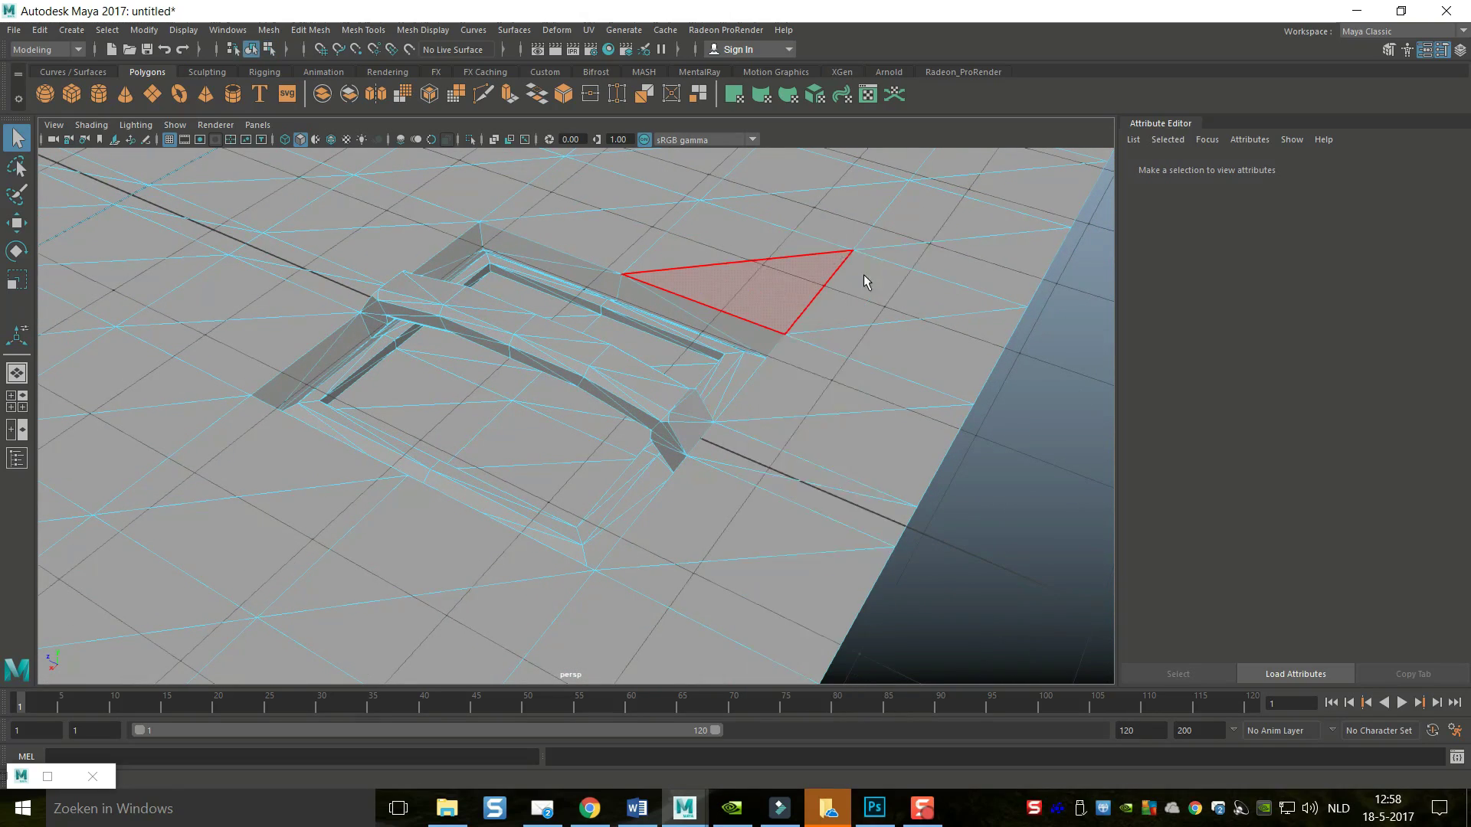
{"action": "key", "text": "F8"}
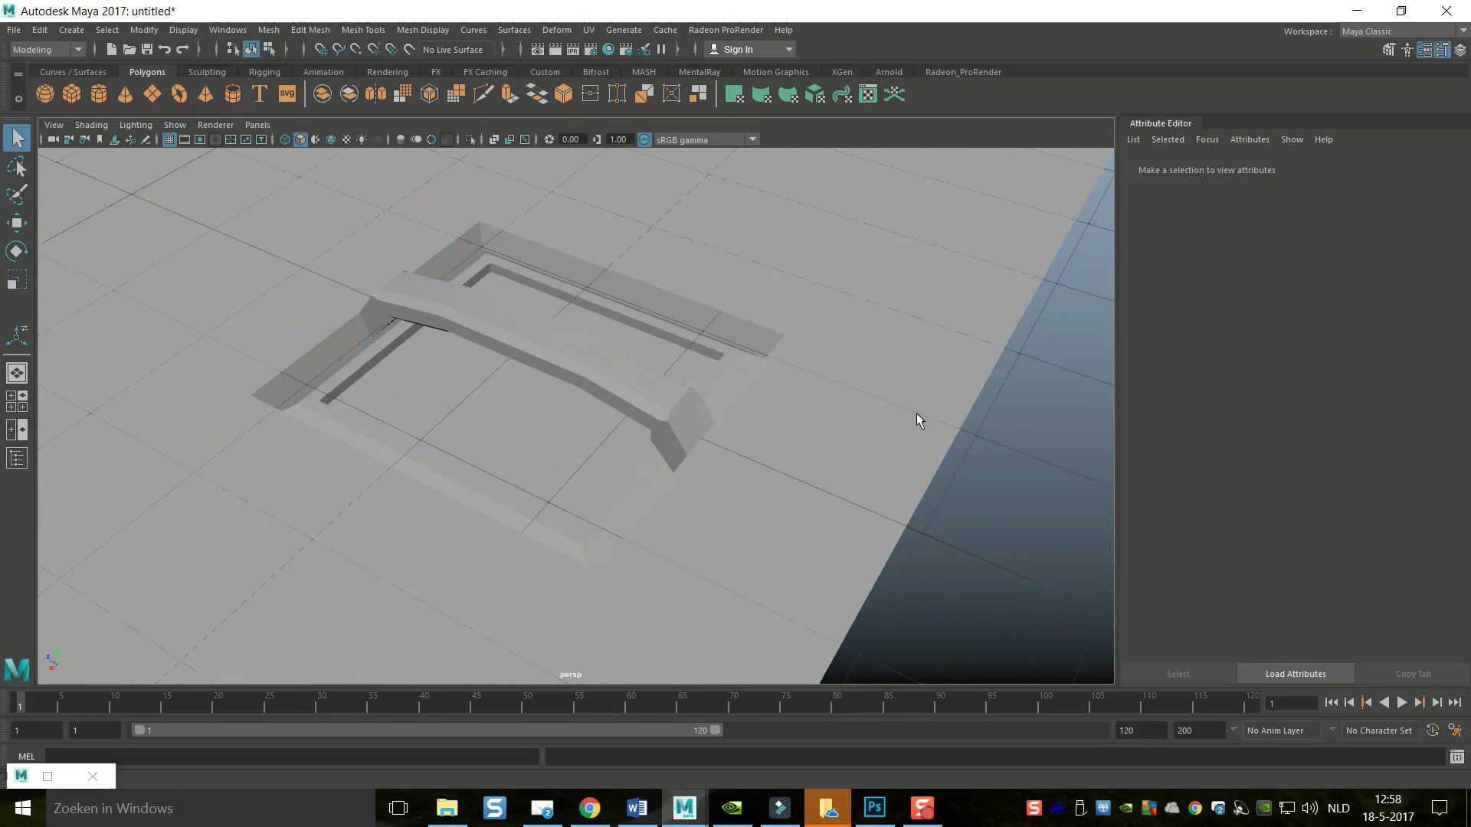
{"action": "mouse_move", "coordinate": [913, 476]}
{"action": "left_mouse_down", "text": "alt"}
{"action": "mouse_move", "coordinate": [916, 518]}
{"action": "mouse_move", "coordinate": [929, 434]}
{"action": "mouse_move", "coordinate": [941, 482]}
{"action": "mouse_move", "coordinate": [888, 461]}
{"action": "left_mouse_up", "text": "alt"}
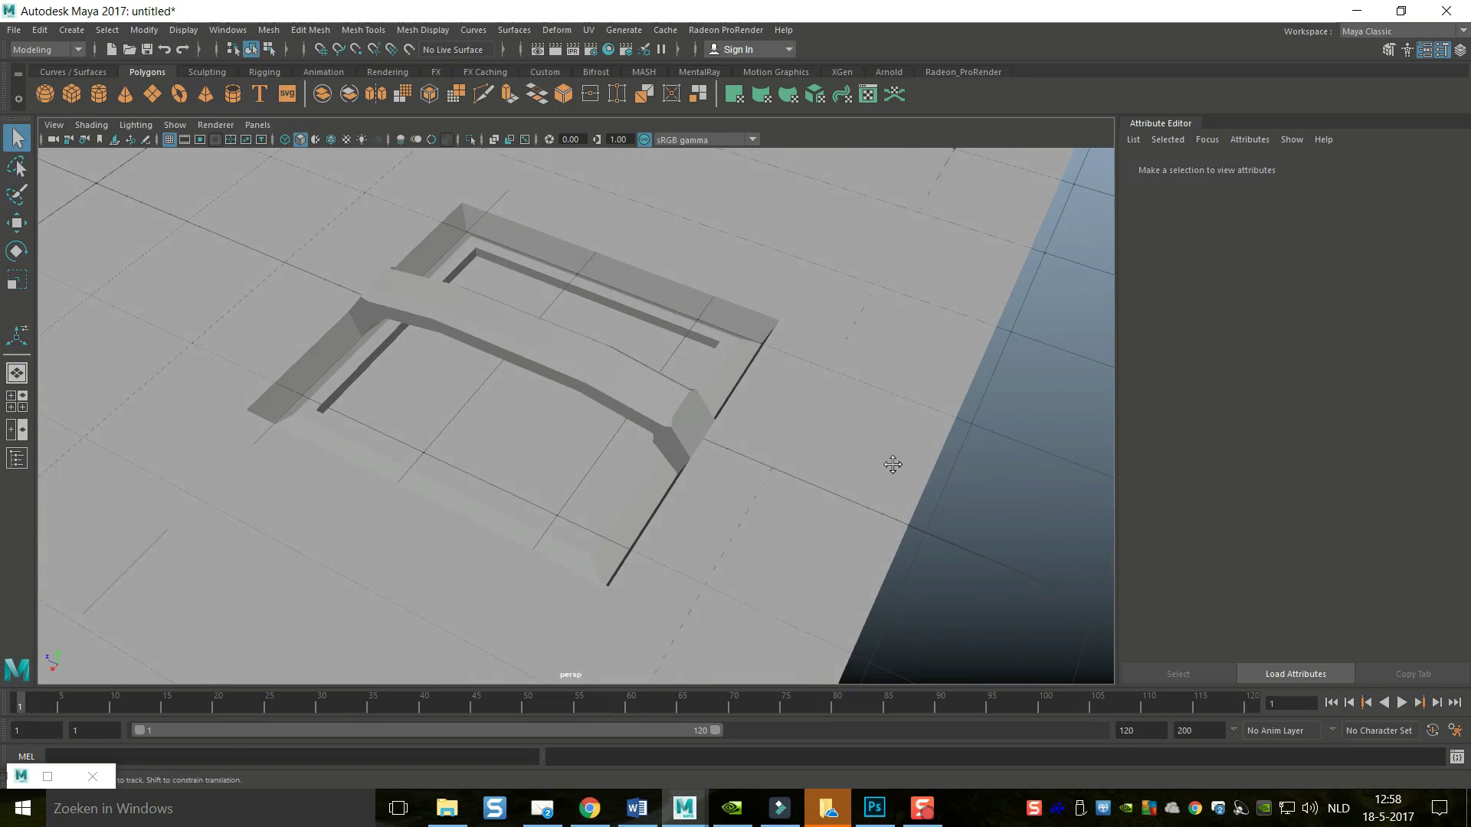
{"action": "middle_click_drag", "start_coordinate": [889, 462], "coordinate": [977, 510], "text": "alt"}
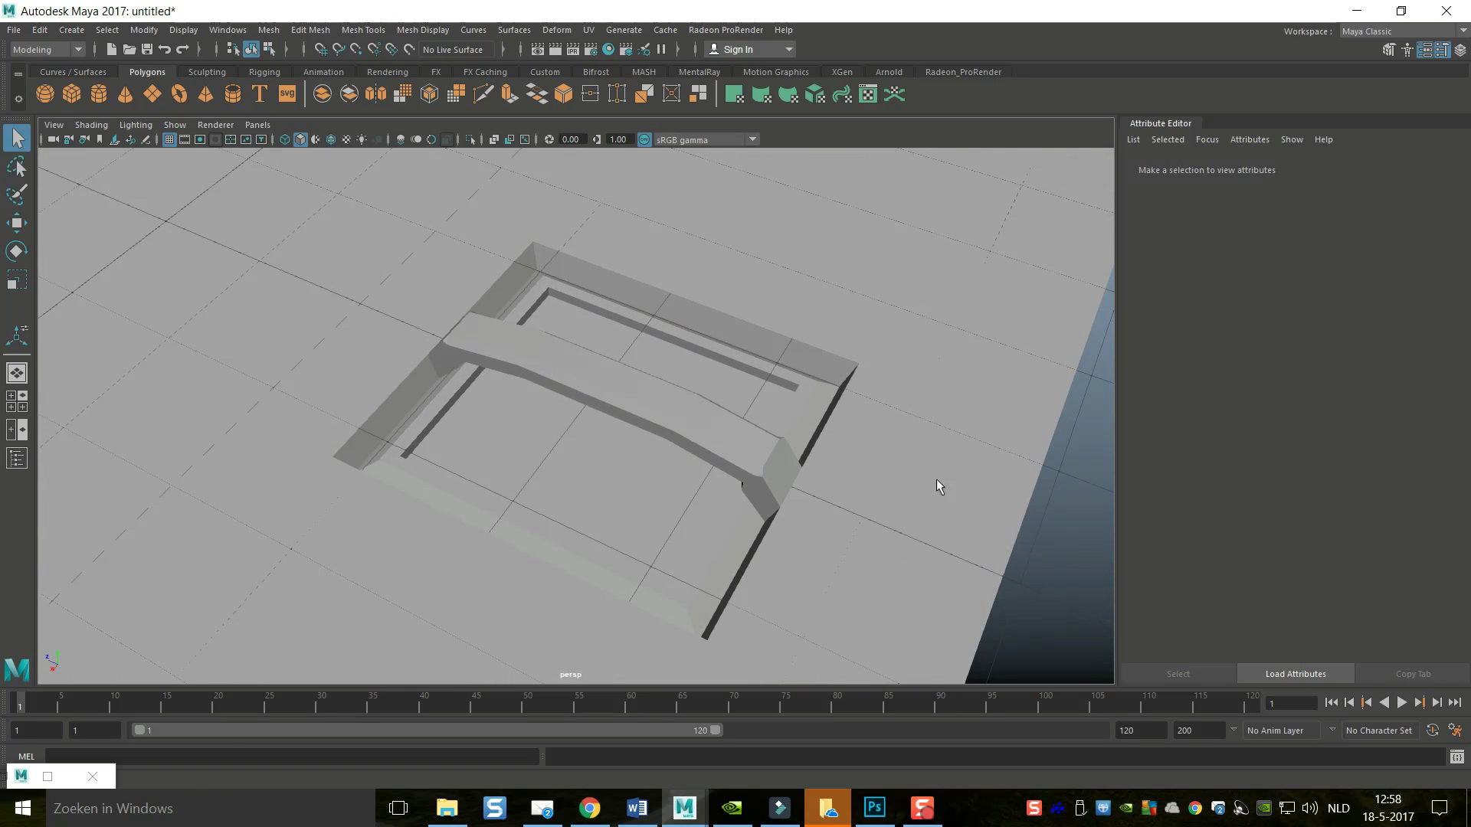
{"action": "scroll", "coordinate": [935, 477], "scroll_direction": "up", "scroll_amount": 2}
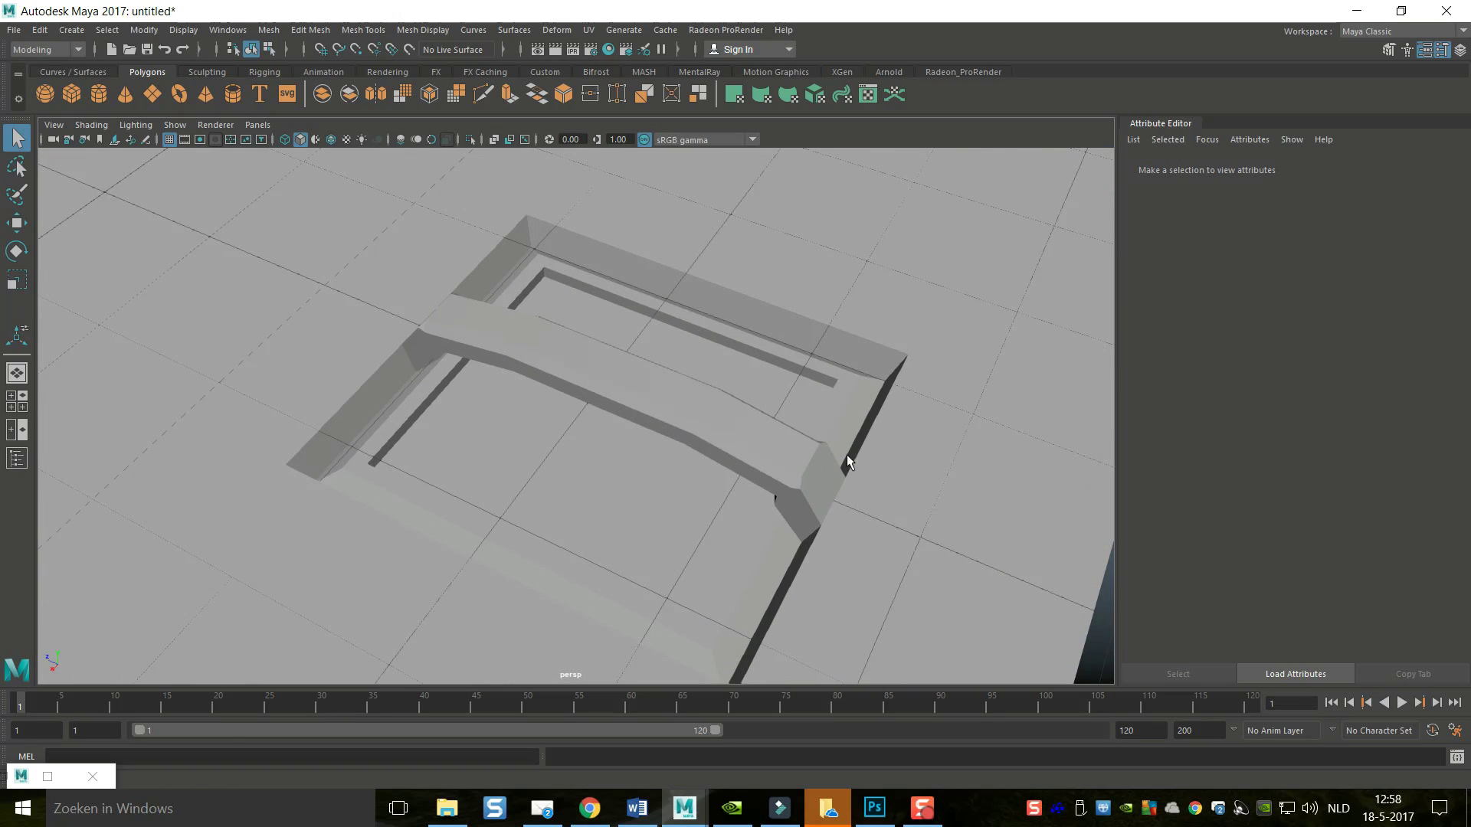
{"action": "mouse_move", "coordinate": [820, 482]}
{"action": "left_mouse_down", "text": "alt"}
{"action": "mouse_move", "coordinate": [819, 459]}
{"action": "mouse_move", "coordinate": [815, 499]}
{"action": "left_mouse_up", "text": "alt"}
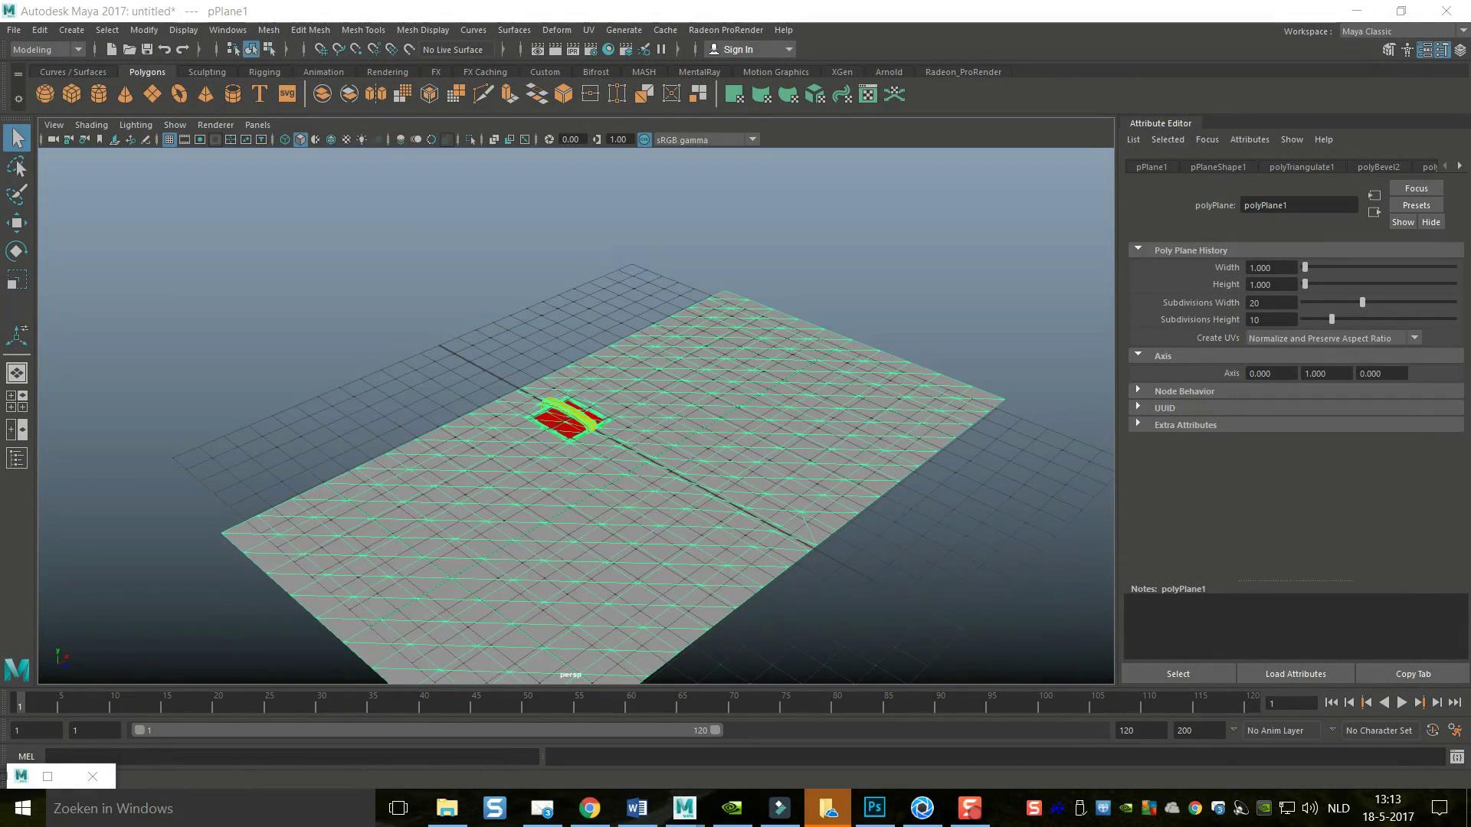
Examine the yellow handle, green rim and red recess floor, and call up the option to assign a new material
{"action": "left_click_drag", "start_coordinate": [924, 401], "coordinate": [619, 469], "text": "alt"}
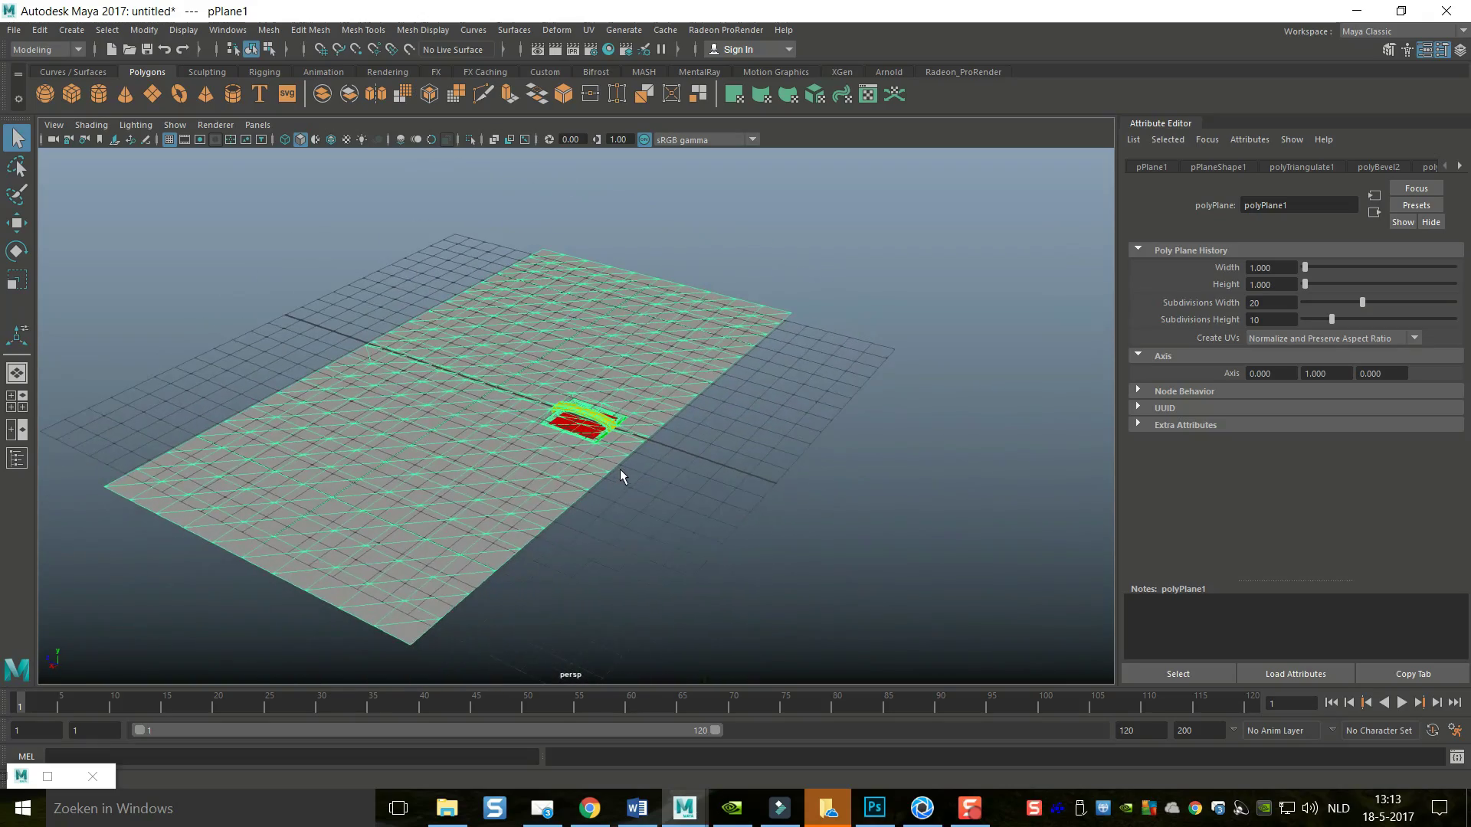
{"action": "scroll", "coordinate": [777, 479], "scroll_direction": "up", "scroll_amount": 5}
{"action": "scroll", "coordinate": [783, 467], "scroll_direction": "up", "scroll_amount": 3}
{"action": "left_click_drag", "start_coordinate": [770, 485], "coordinate": [787, 447], "text": "alt"}
{"action": "scroll", "coordinate": [799, 425], "scroll_direction": "up", "scroll_amount": 3}
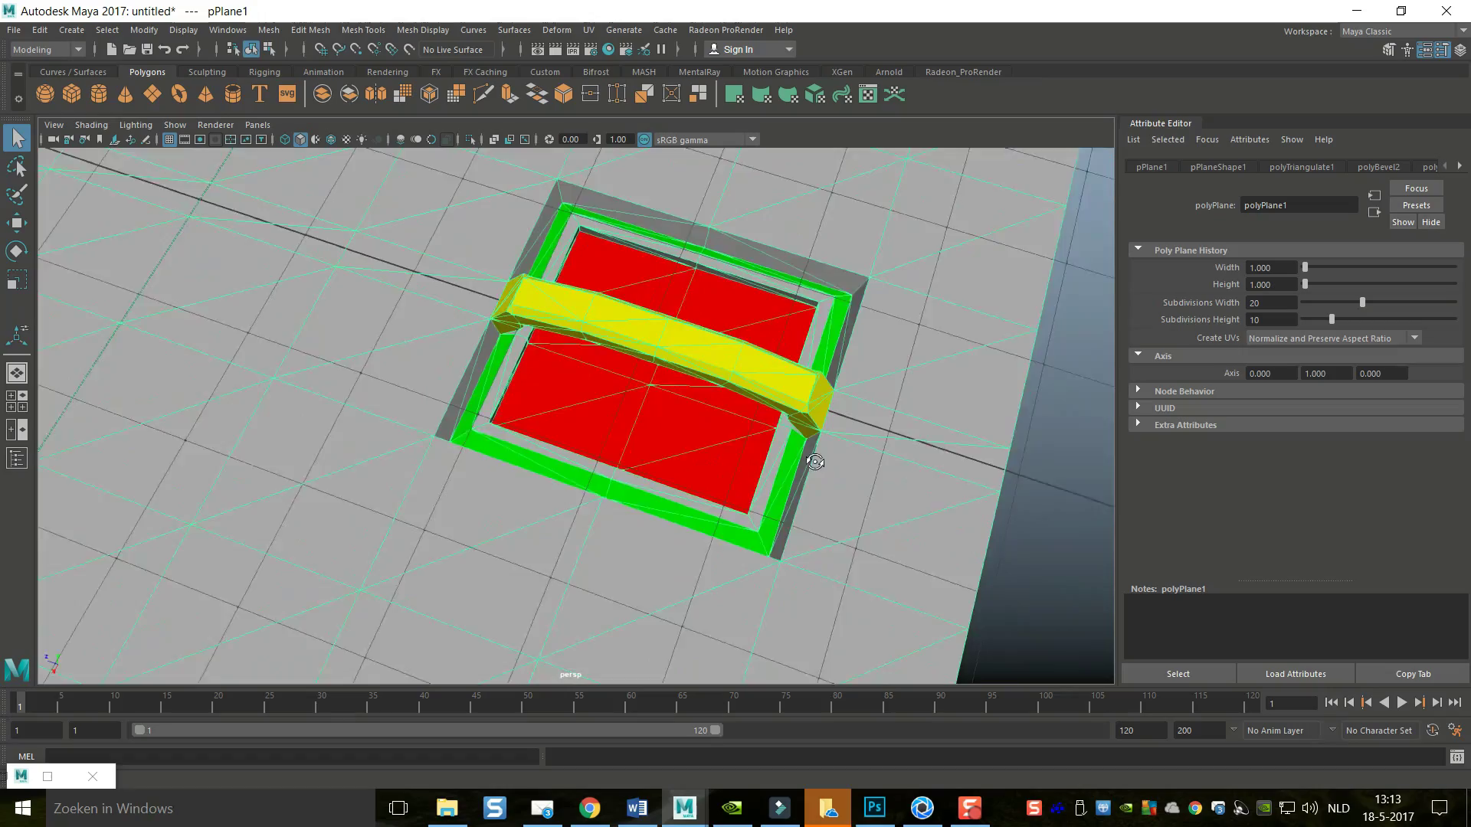
{"action": "left_click_drag", "start_coordinate": [815, 461], "coordinate": [766, 436], "text": "alt"}
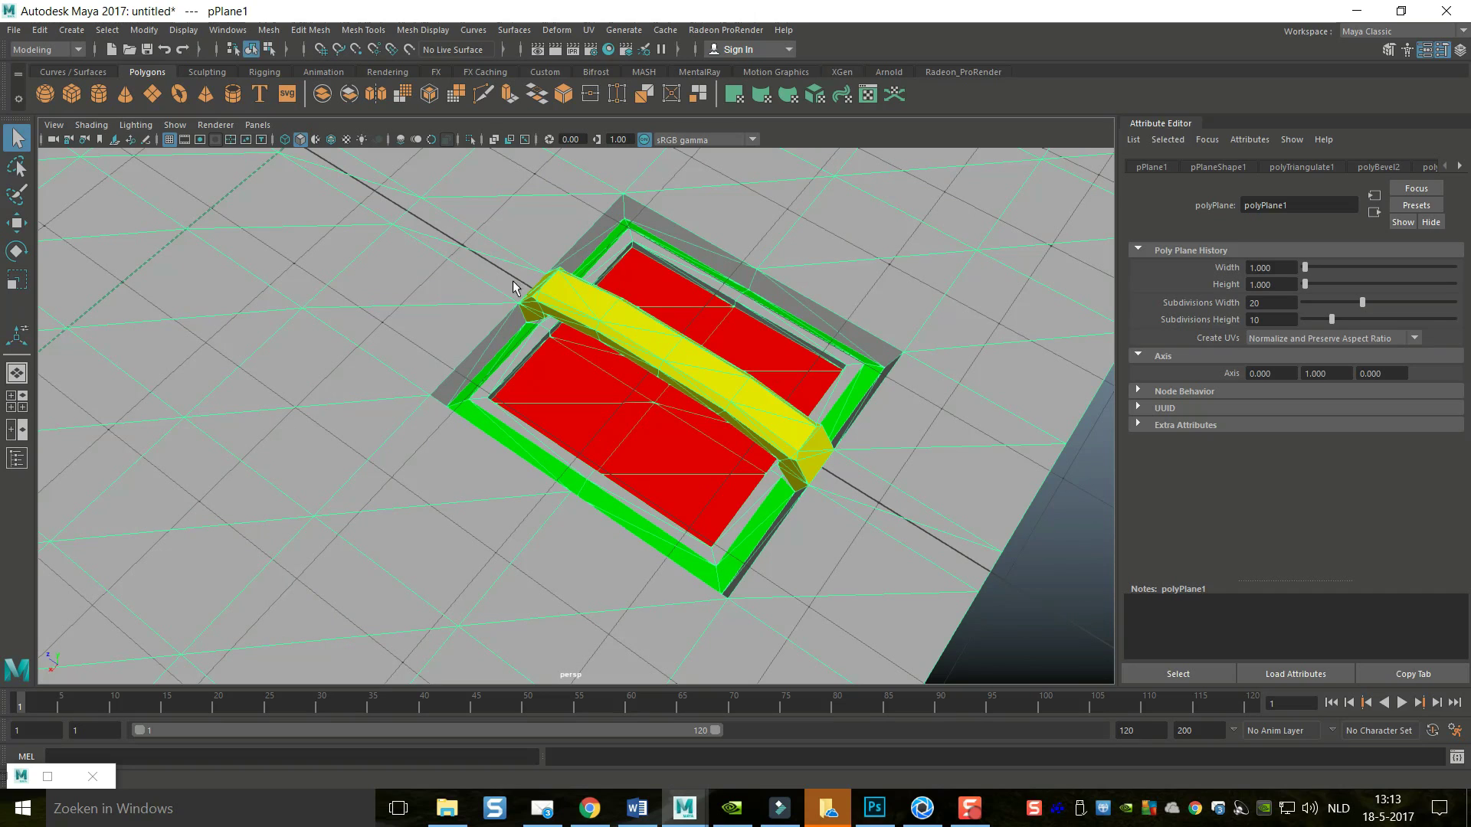
{"action": "right_click", "coordinate": [701, 374]}
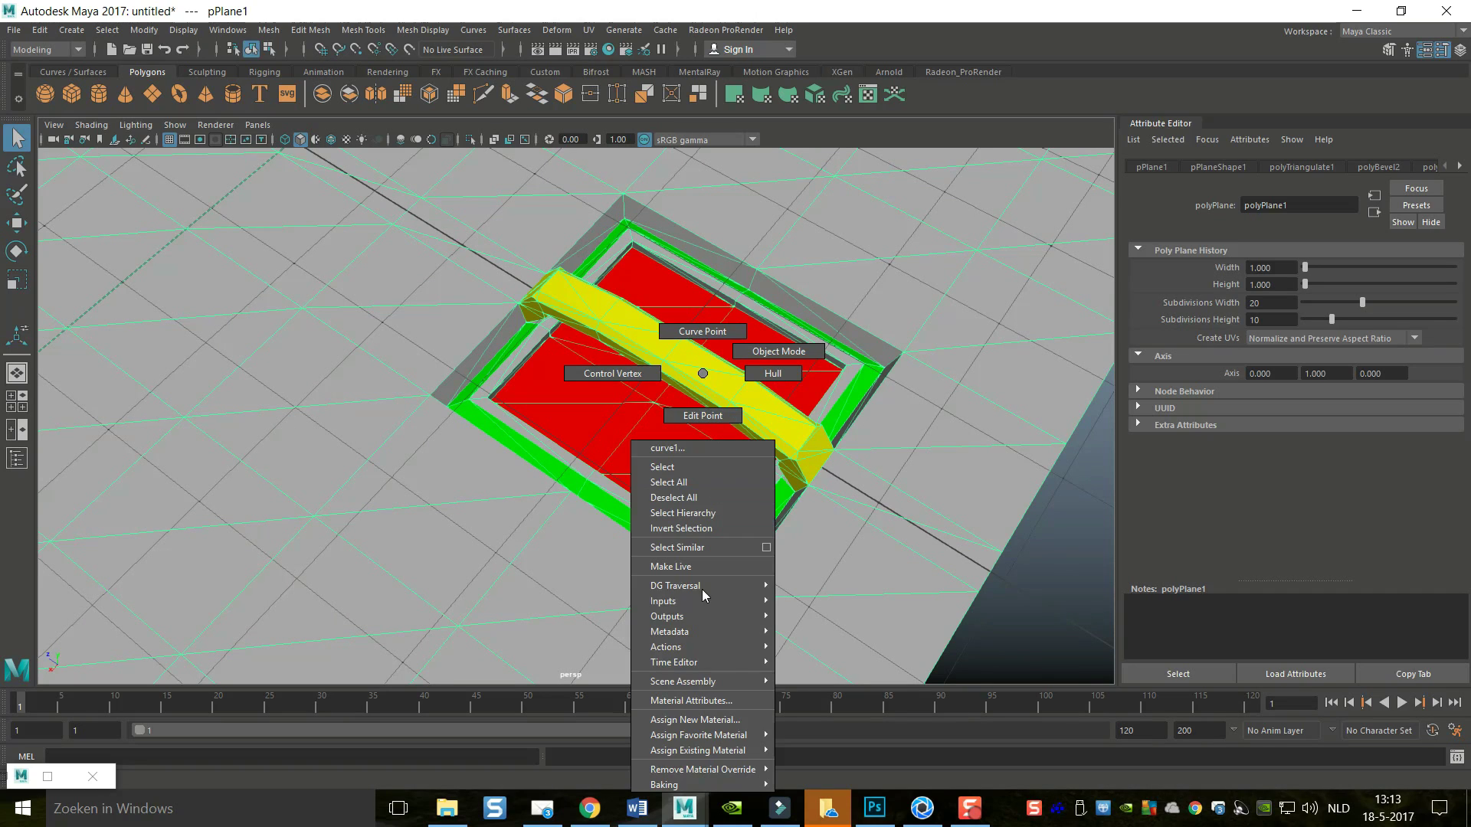
{"action": "left_click", "coordinate": [720, 723]}
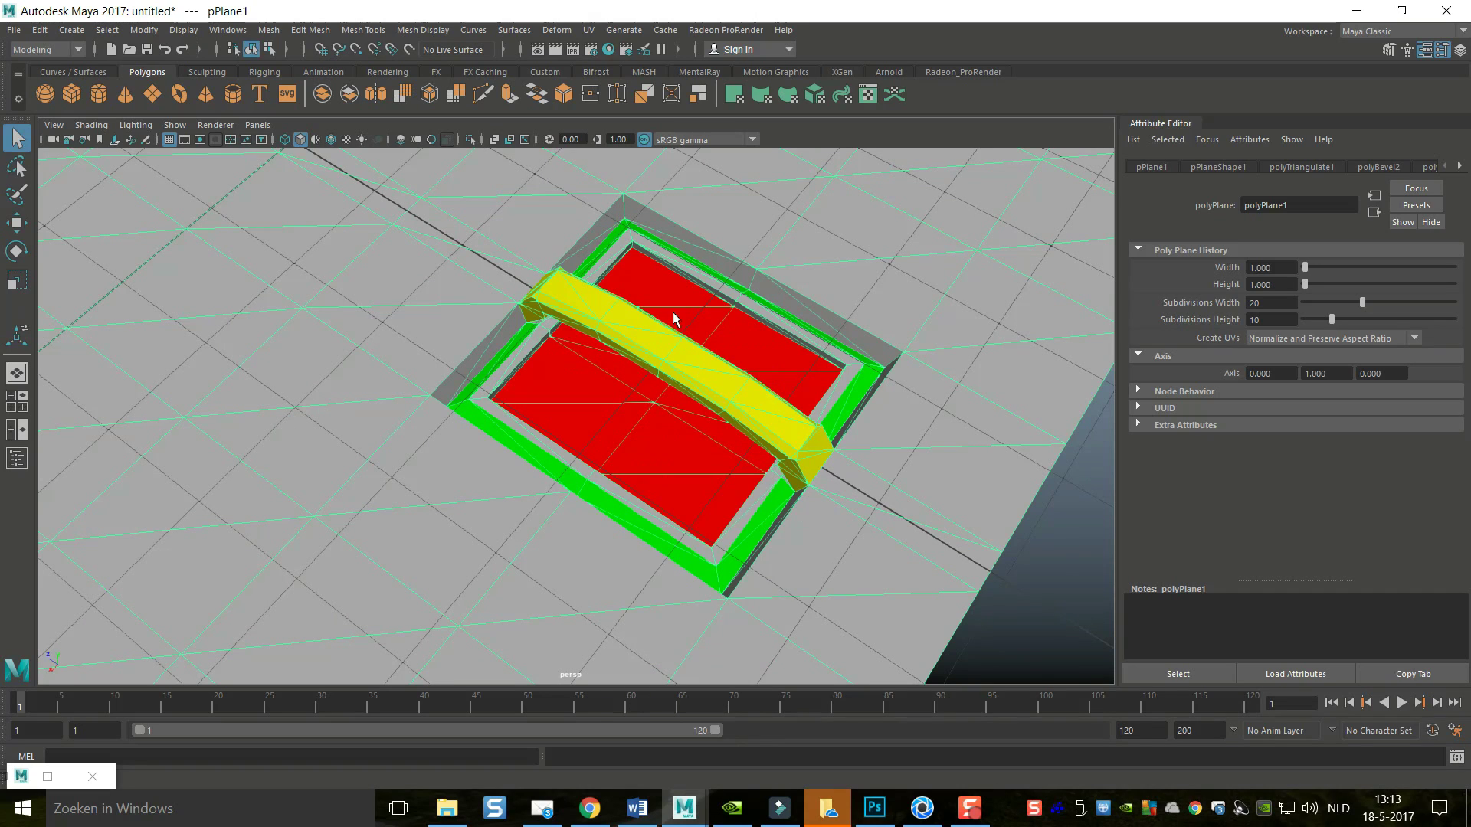
Export the selected plane mesh in OBJ format to the Desktop, overwriting the existing DoorLatch.obj
{"action": "mouse_move", "coordinate": [697, 534]}
{"action": "left_mouse_down", "text": "alt"}
{"action": "mouse_move", "coordinate": [624, 470]}
{"action": "mouse_move", "coordinate": [674, 529]}
{"action": "mouse_move", "coordinate": [618, 526]}
{"action": "mouse_move", "coordinate": [755, 531]}
{"action": "mouse_move", "coordinate": [699, 509]}
{"action": "mouse_move", "coordinate": [724, 507]}
{"action": "mouse_move", "coordinate": [712, 519]}
{"action": "left_mouse_up", "text": "alt"}
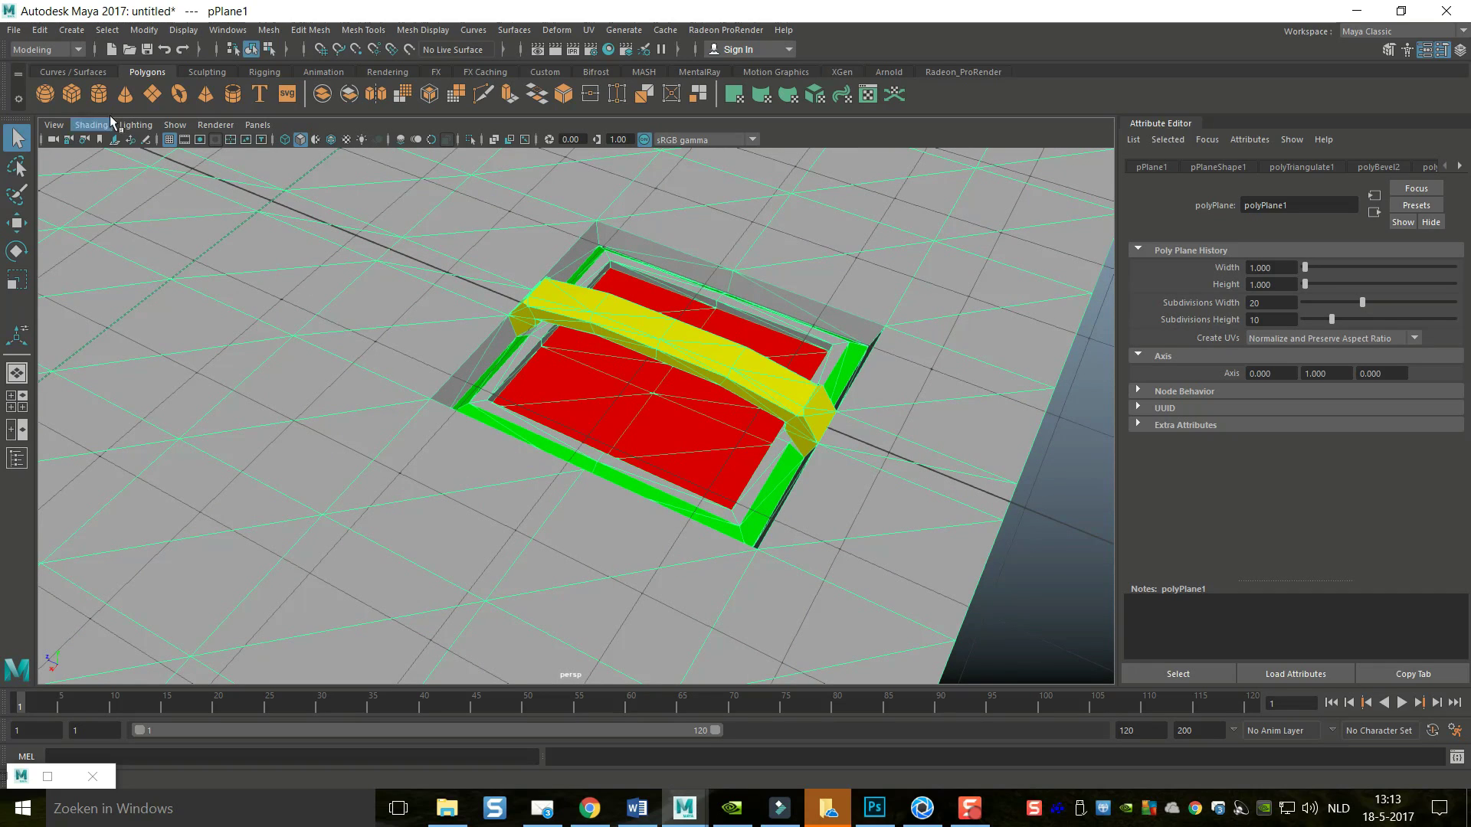
{"action": "left_click", "coordinate": [14, 30]}
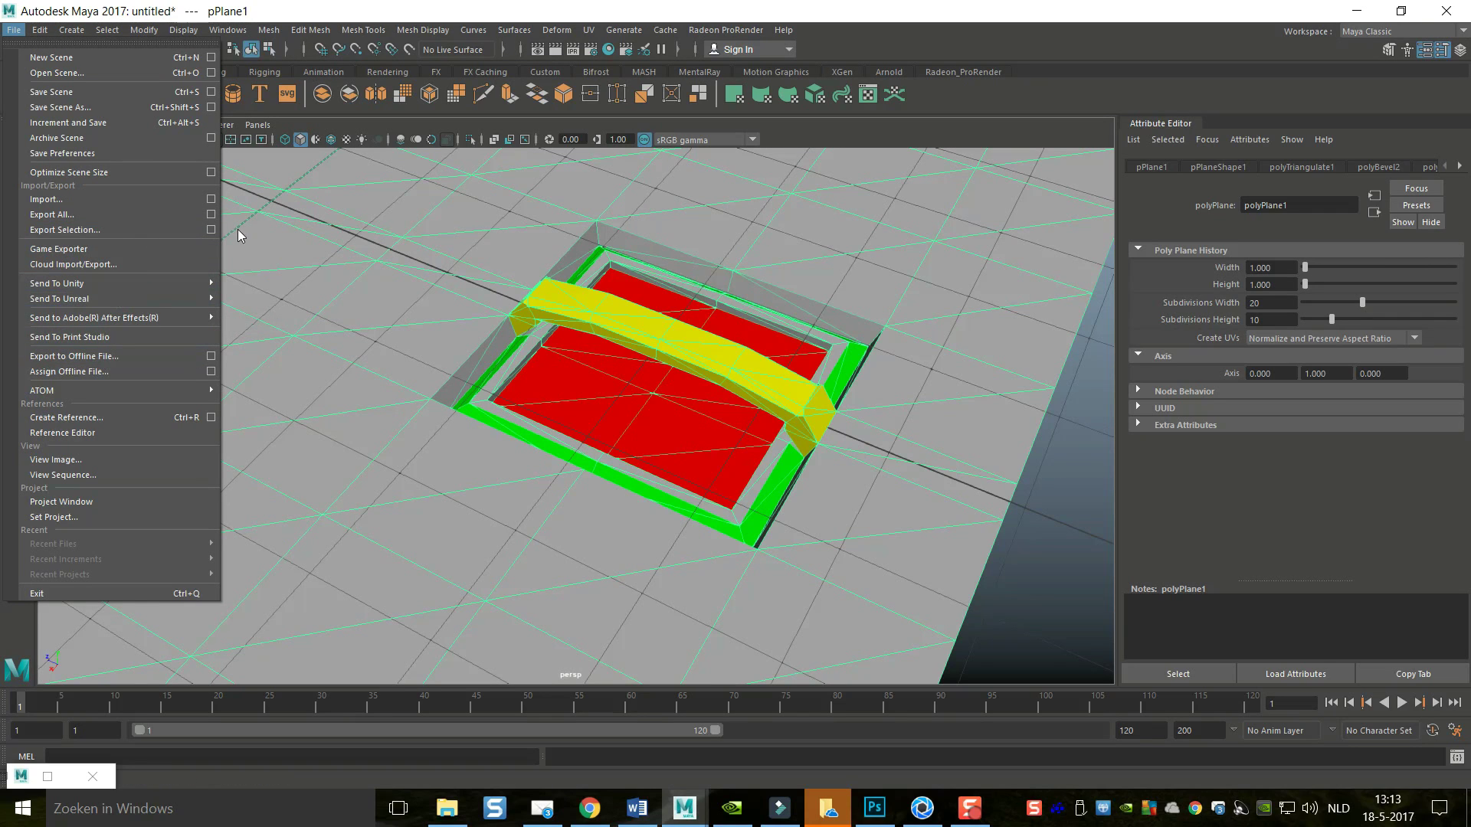
{"action": "left_click", "coordinate": [211, 230]}
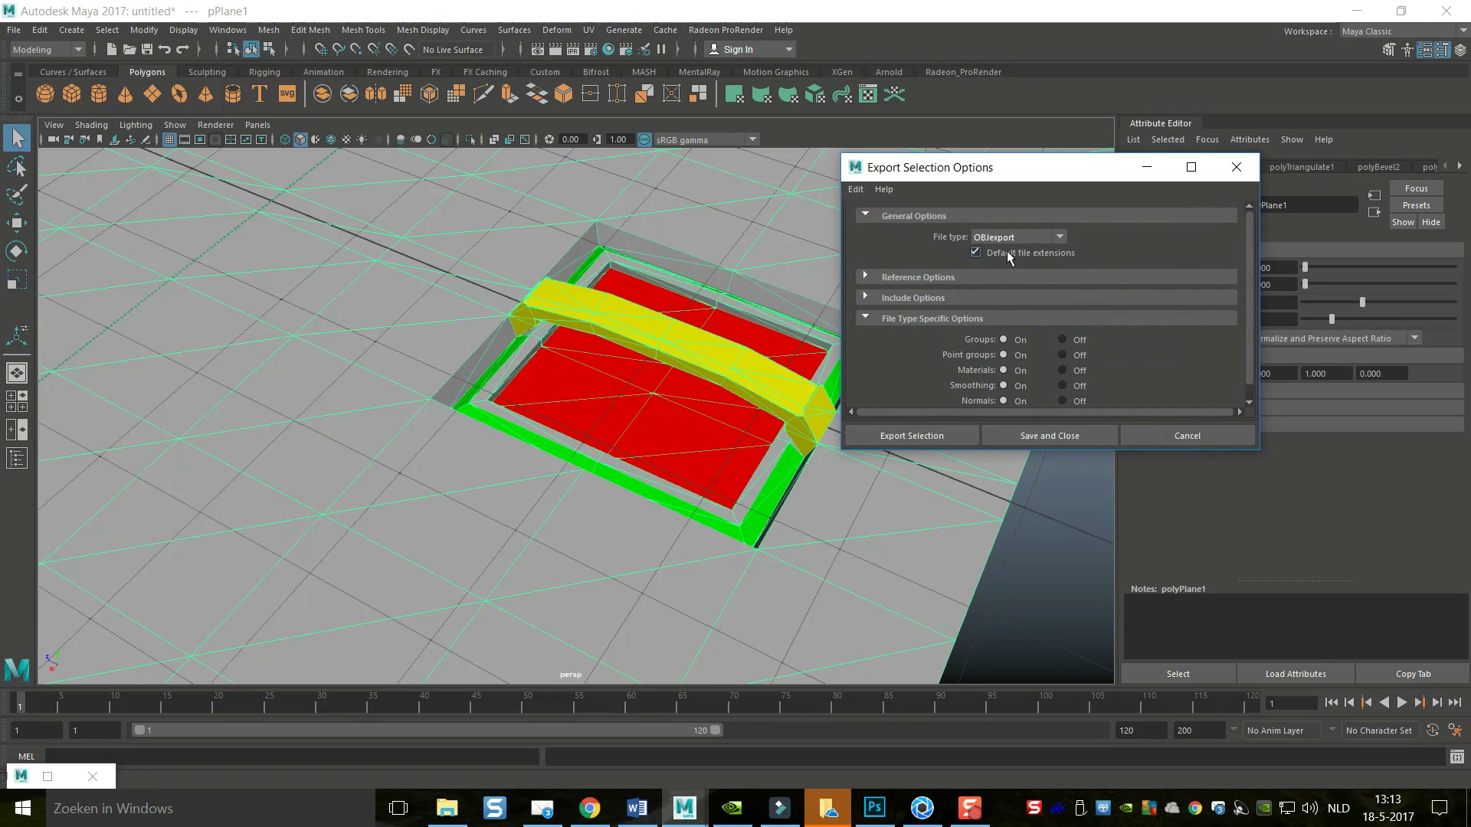
{"action": "left_click", "coordinate": [919, 435]}
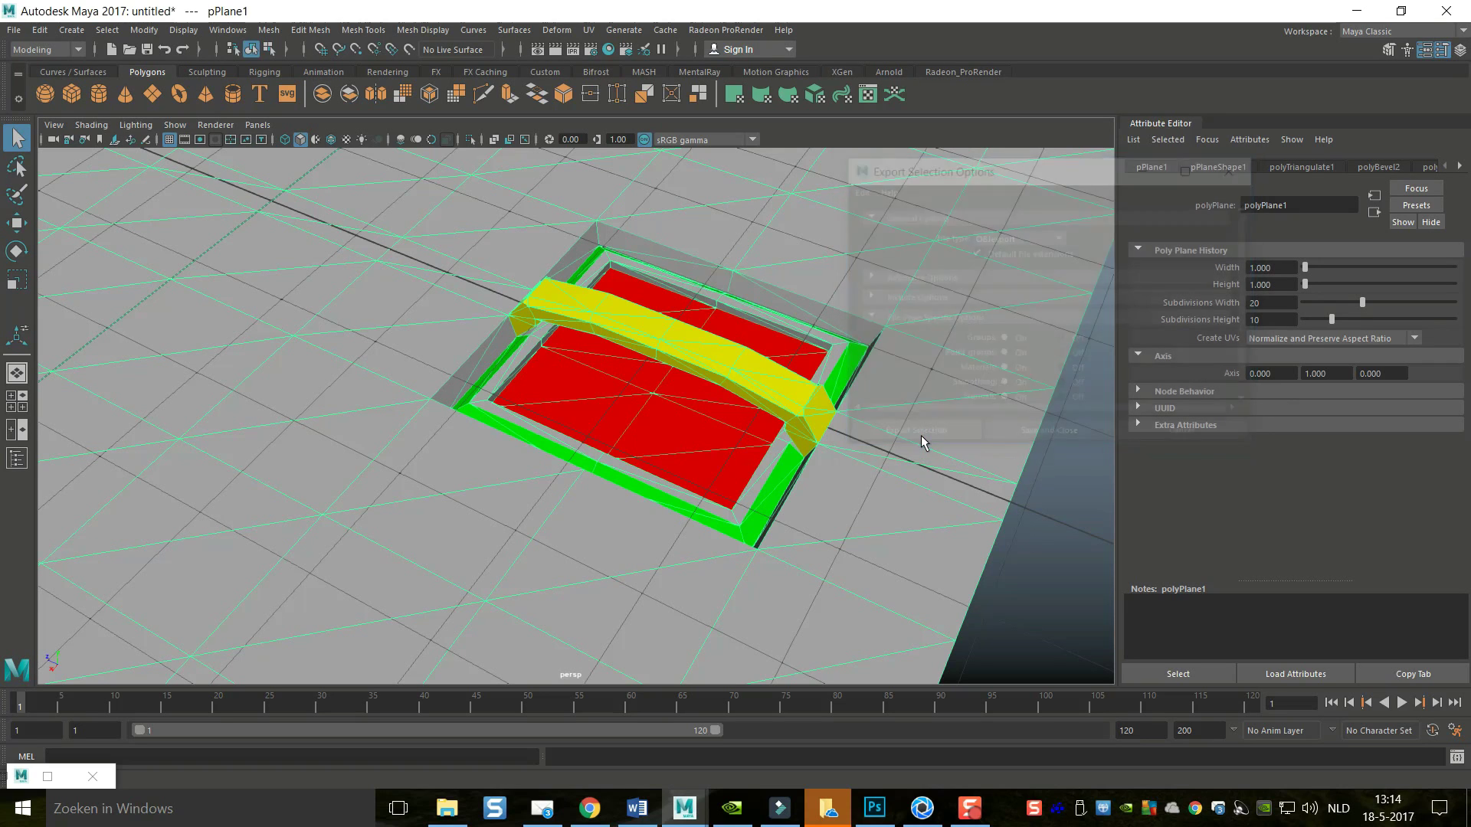
{"action": "left_click", "coordinate": [198, 245]}
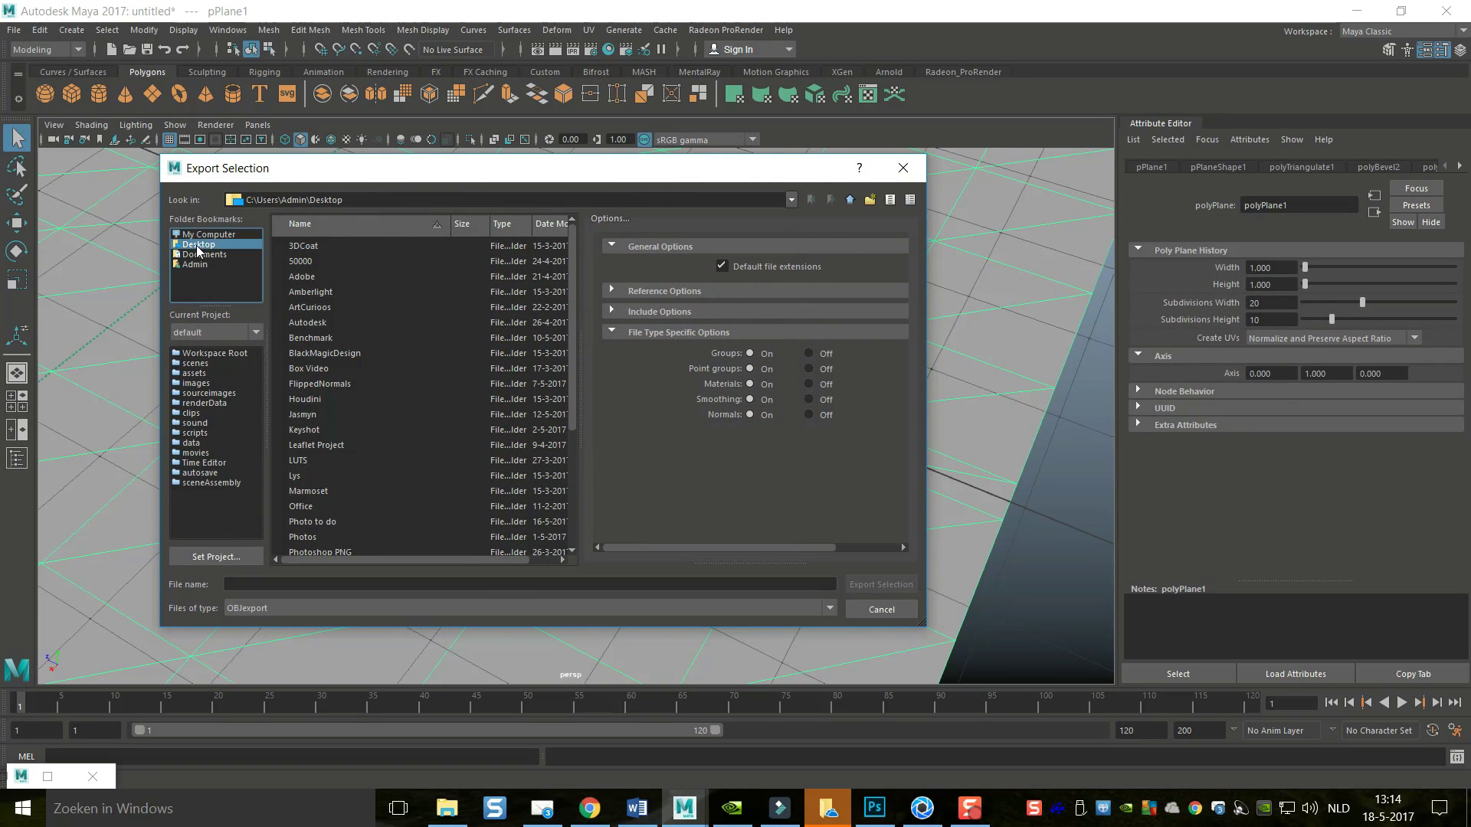
{"action": "scroll", "coordinate": [439, 346], "scroll_direction": "down", "scroll_amount": 4}
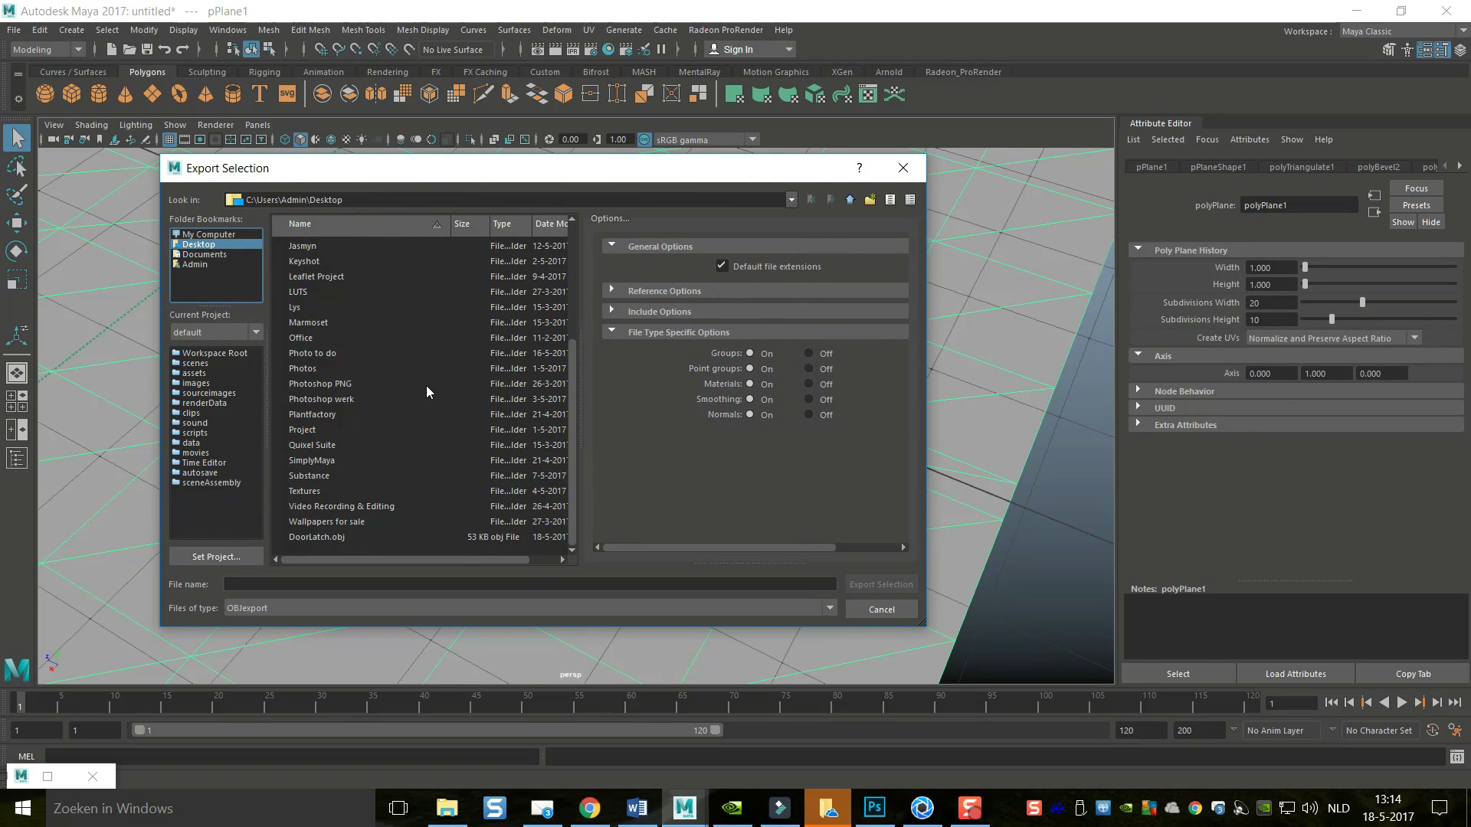
{"action": "left_click", "coordinate": [323, 537]}
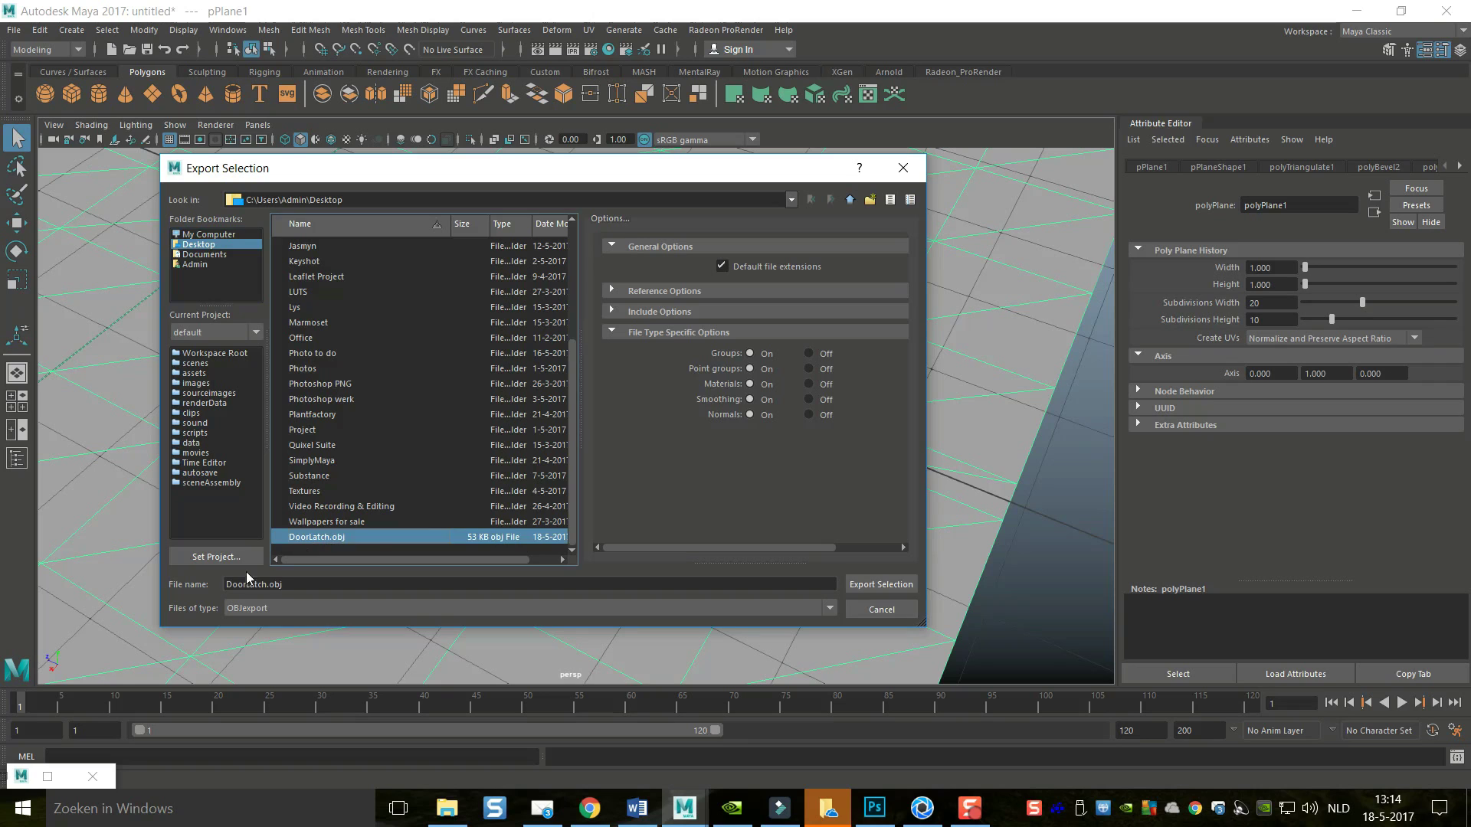
{"action": "left_click", "coordinate": [874, 586]}
{"action": "left_click", "coordinate": [521, 426]}
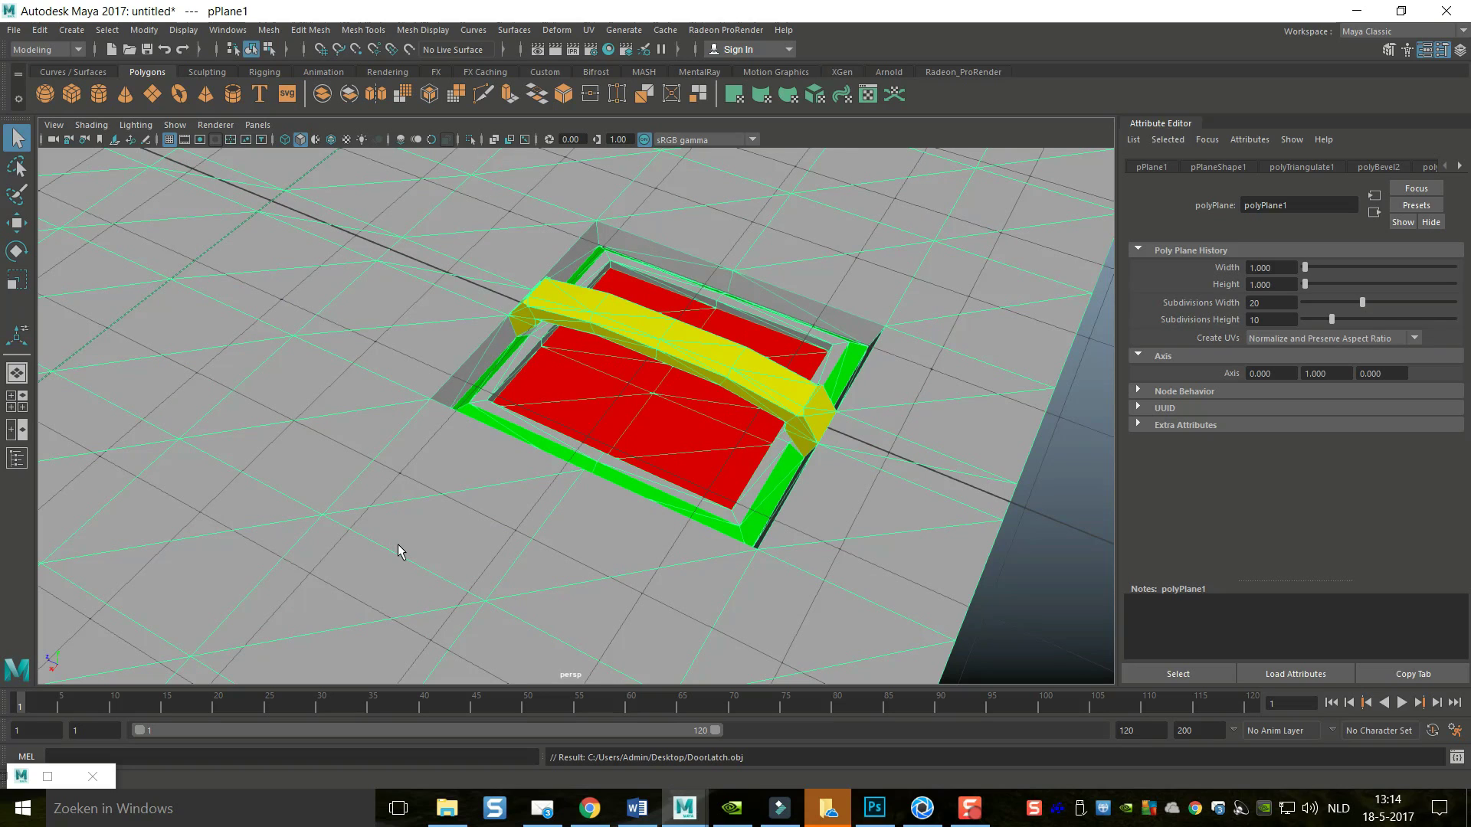
Switch to KeyShot and import DoorLatch.obj from the Desktop with the default import settings
{"action": "key", "text": "alt+Tab"}
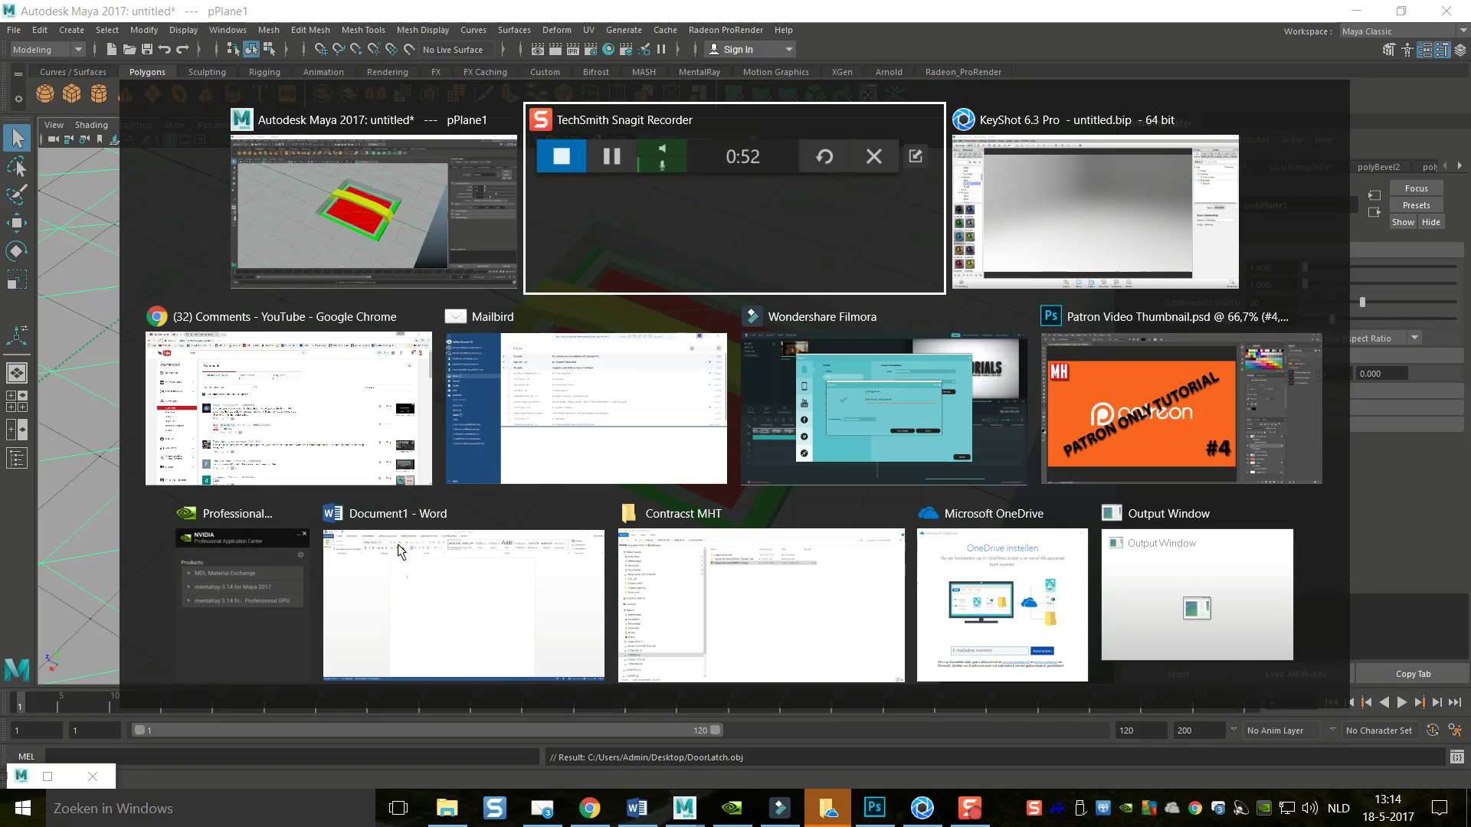
{"action": "key", "text": "alt+Tab"}
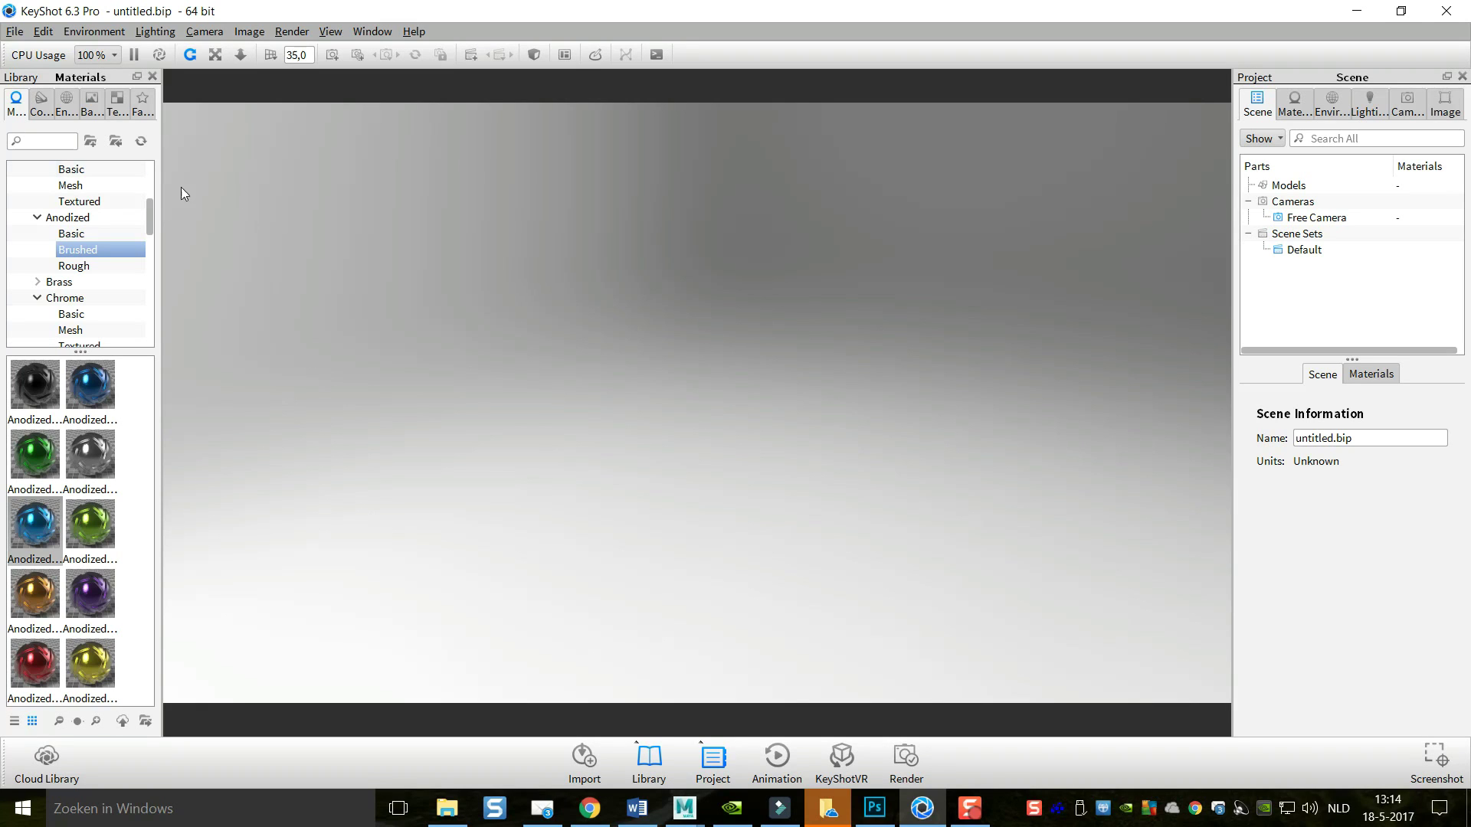
{"action": "left_click", "coordinate": [14, 31]}
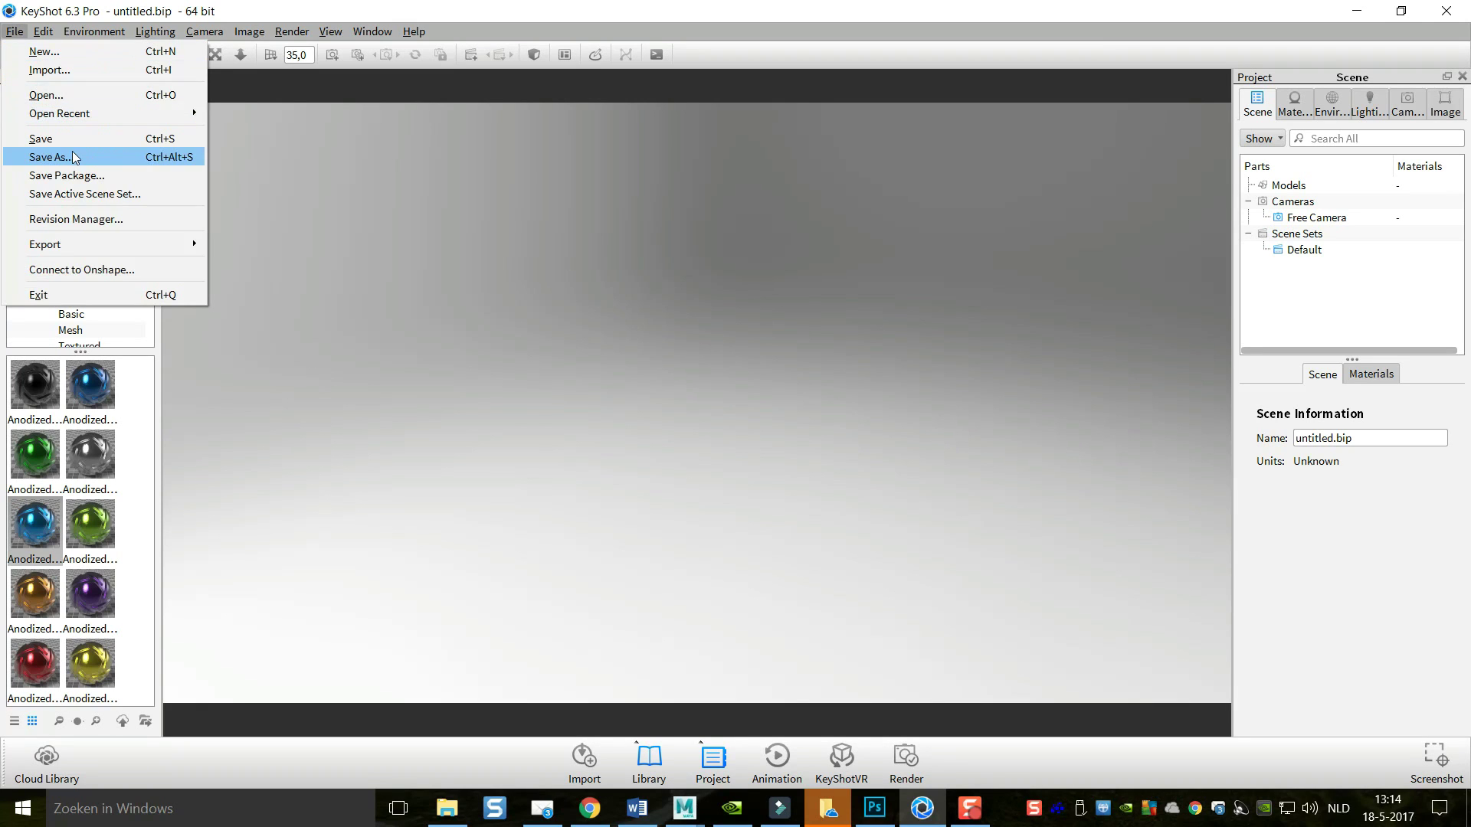
{"action": "left_click", "coordinate": [69, 77]}
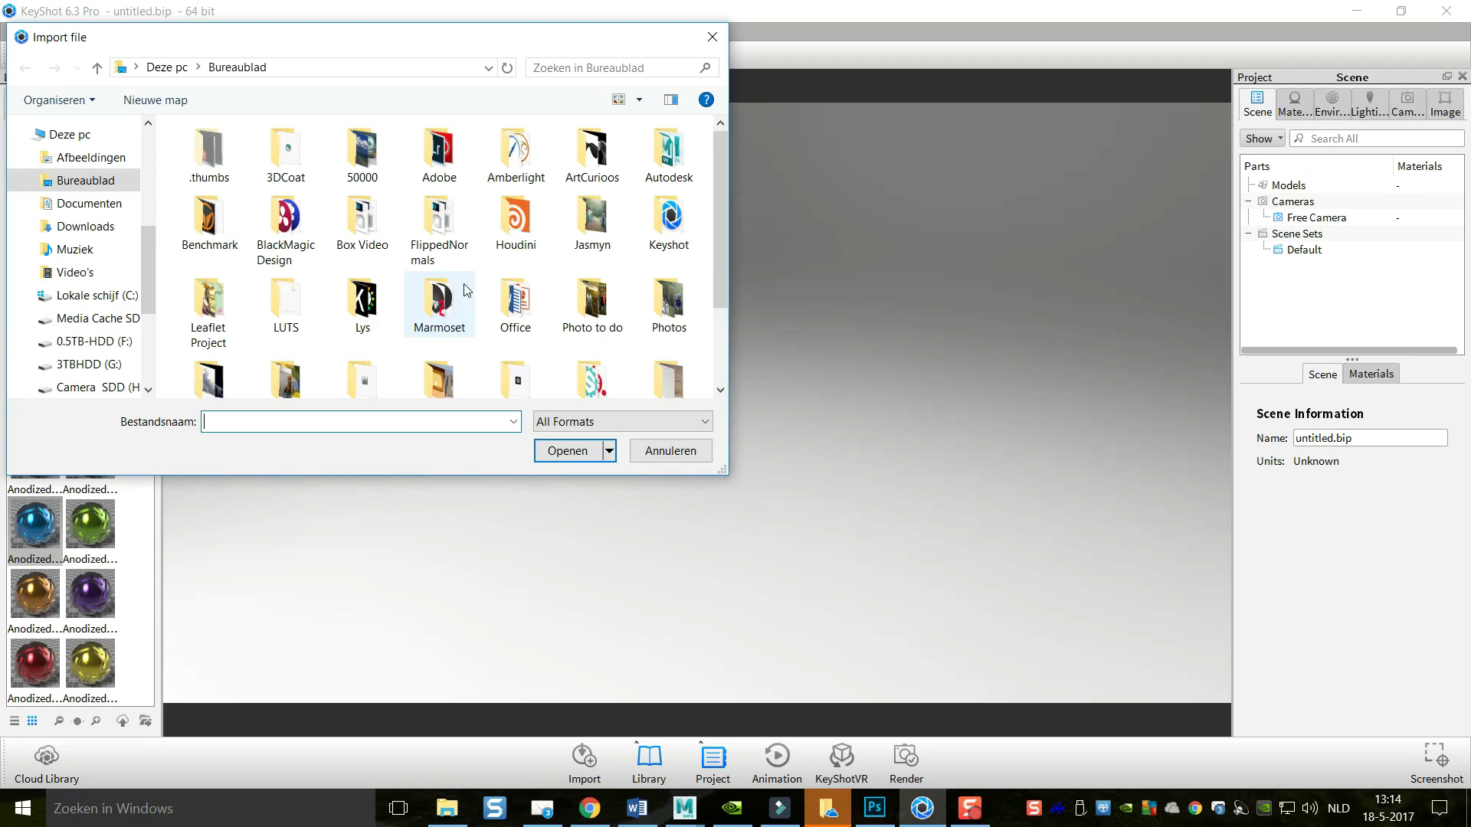
{"action": "scroll", "coordinate": [459, 330], "scroll_direction": "down", "scroll_amount": 3}
{"action": "left_click", "coordinate": [448, 335]}
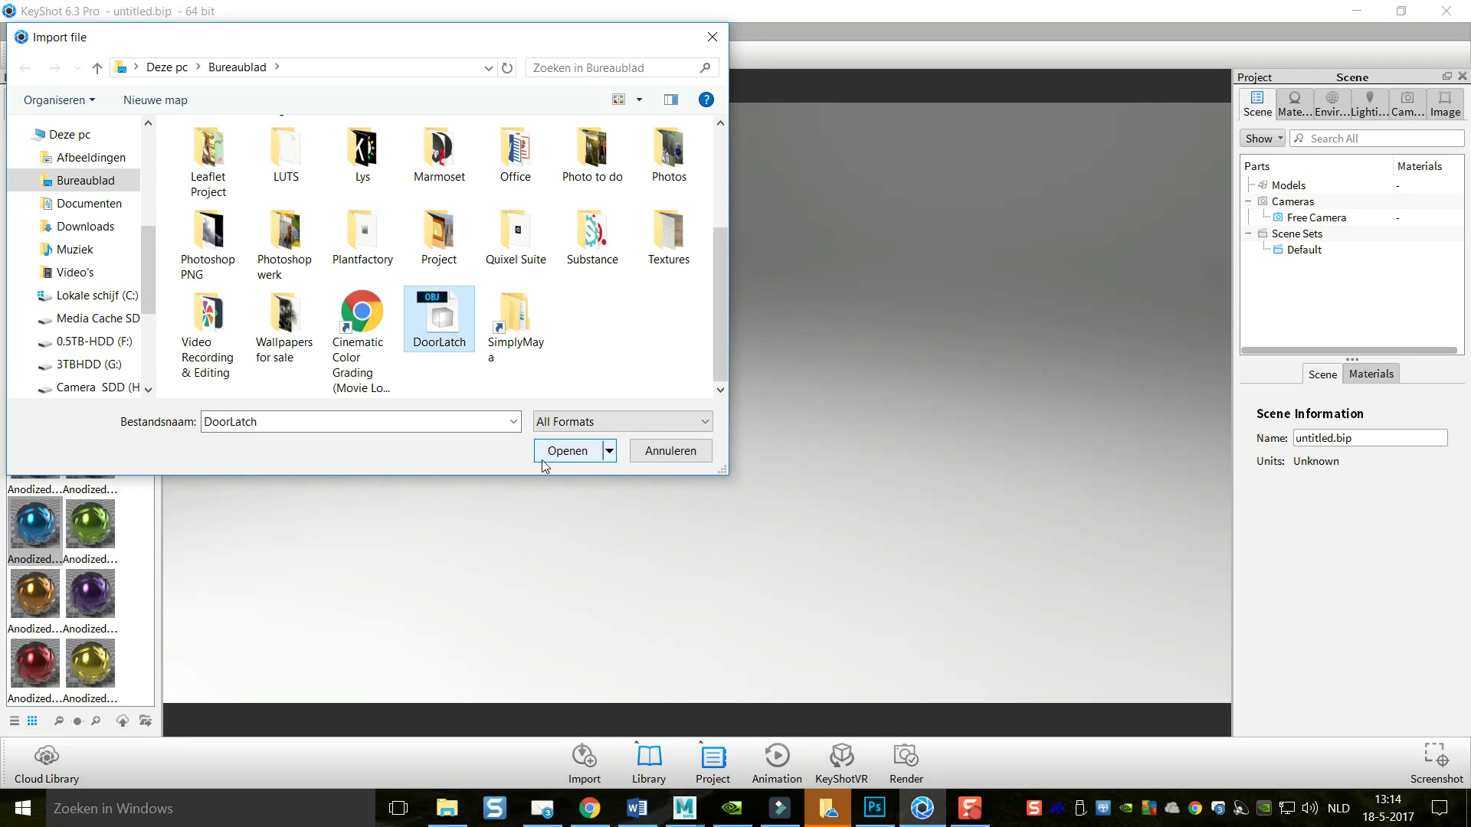
{"action": "left_click", "coordinate": [548, 456]}
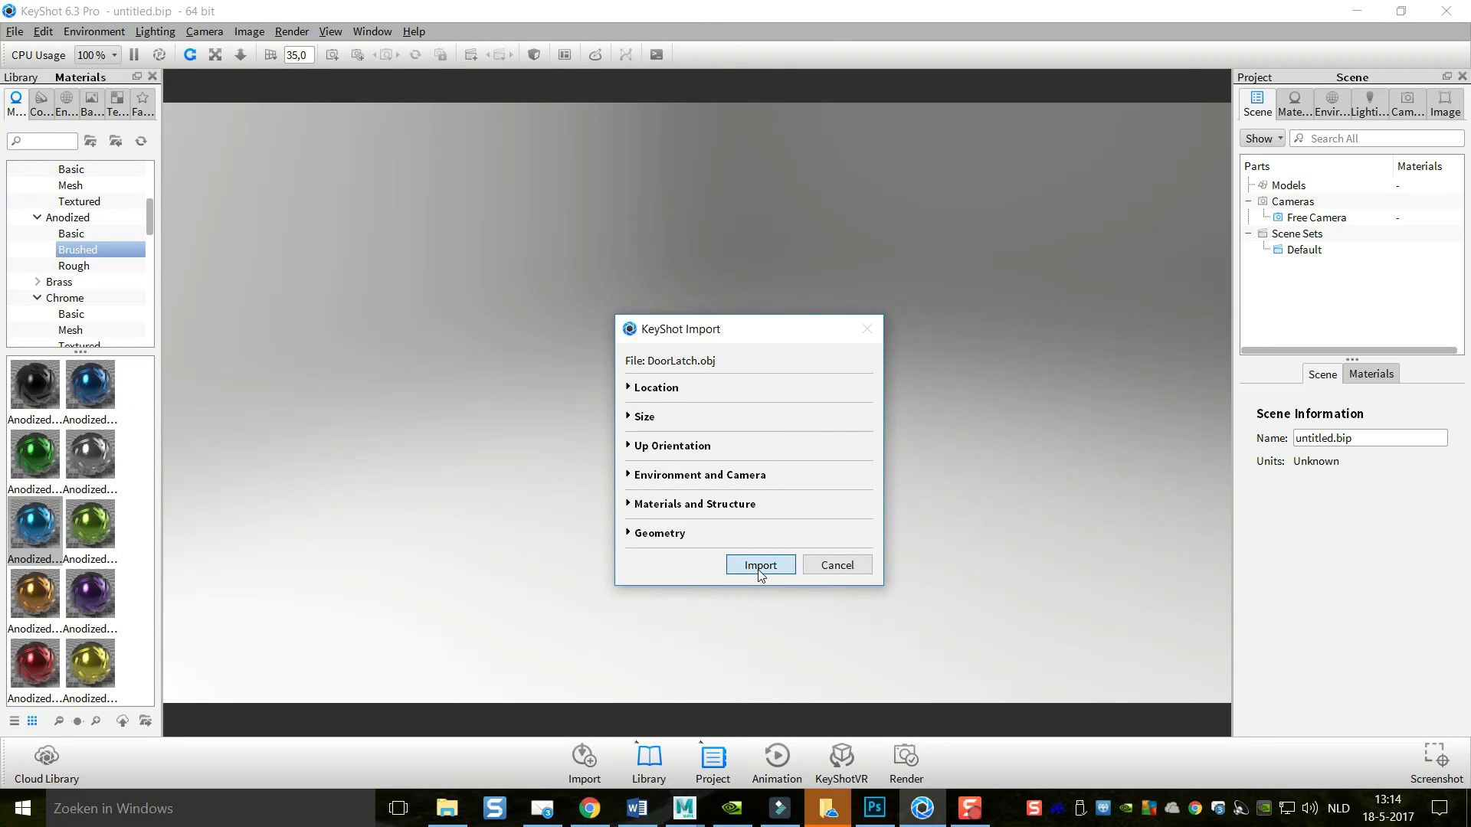
{"action": "left_click", "coordinate": [757, 567]}
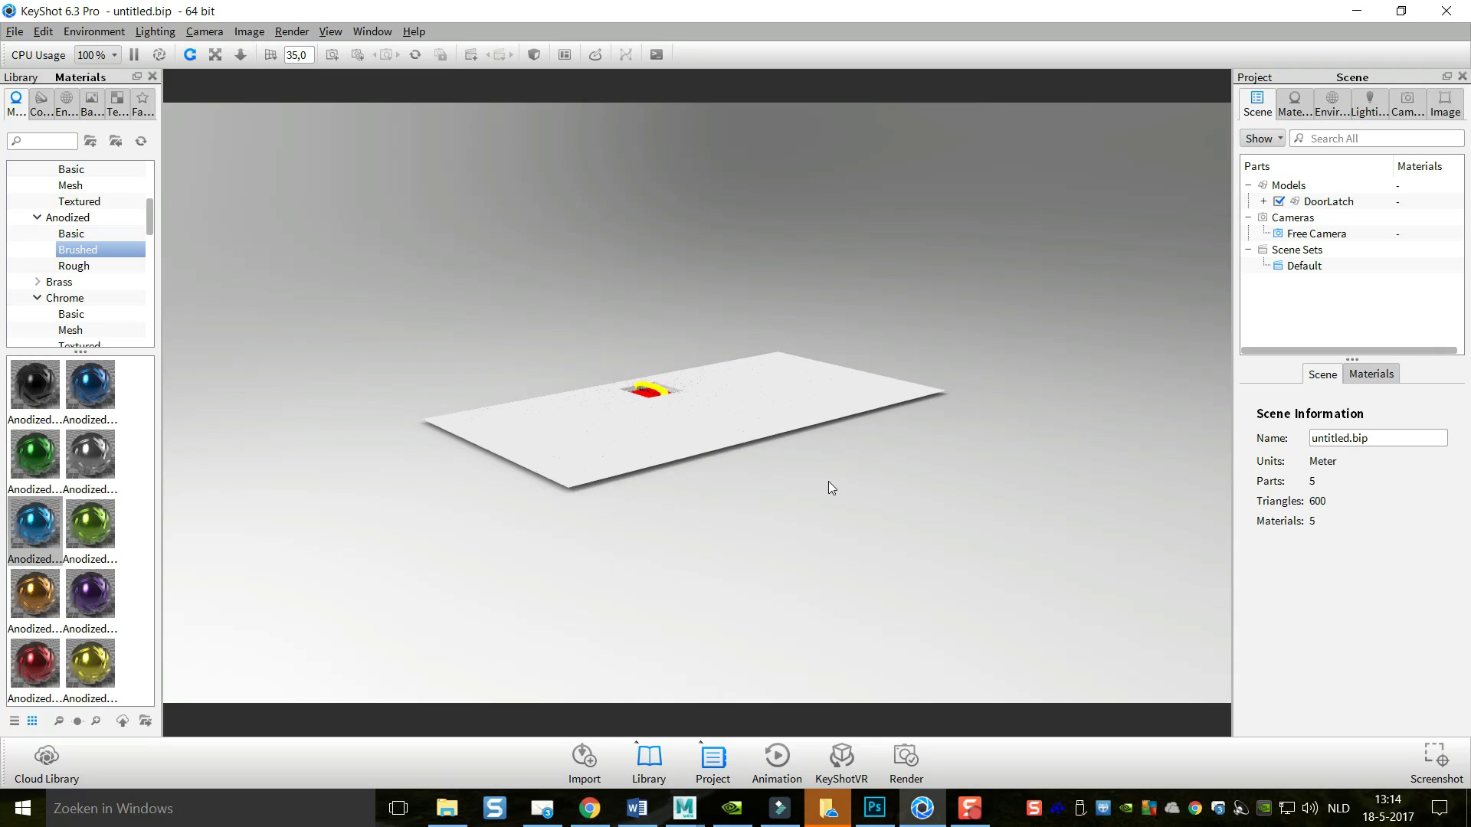
Apply the Tire material from the soft plastic Rubber group to the yellow handle
{"action": "left_click_drag", "start_coordinate": [827, 486], "coordinate": [696, 515]}
{"action": "scroll", "coordinate": [706, 500], "scroll_direction": "up", "scroll_amount": 10}
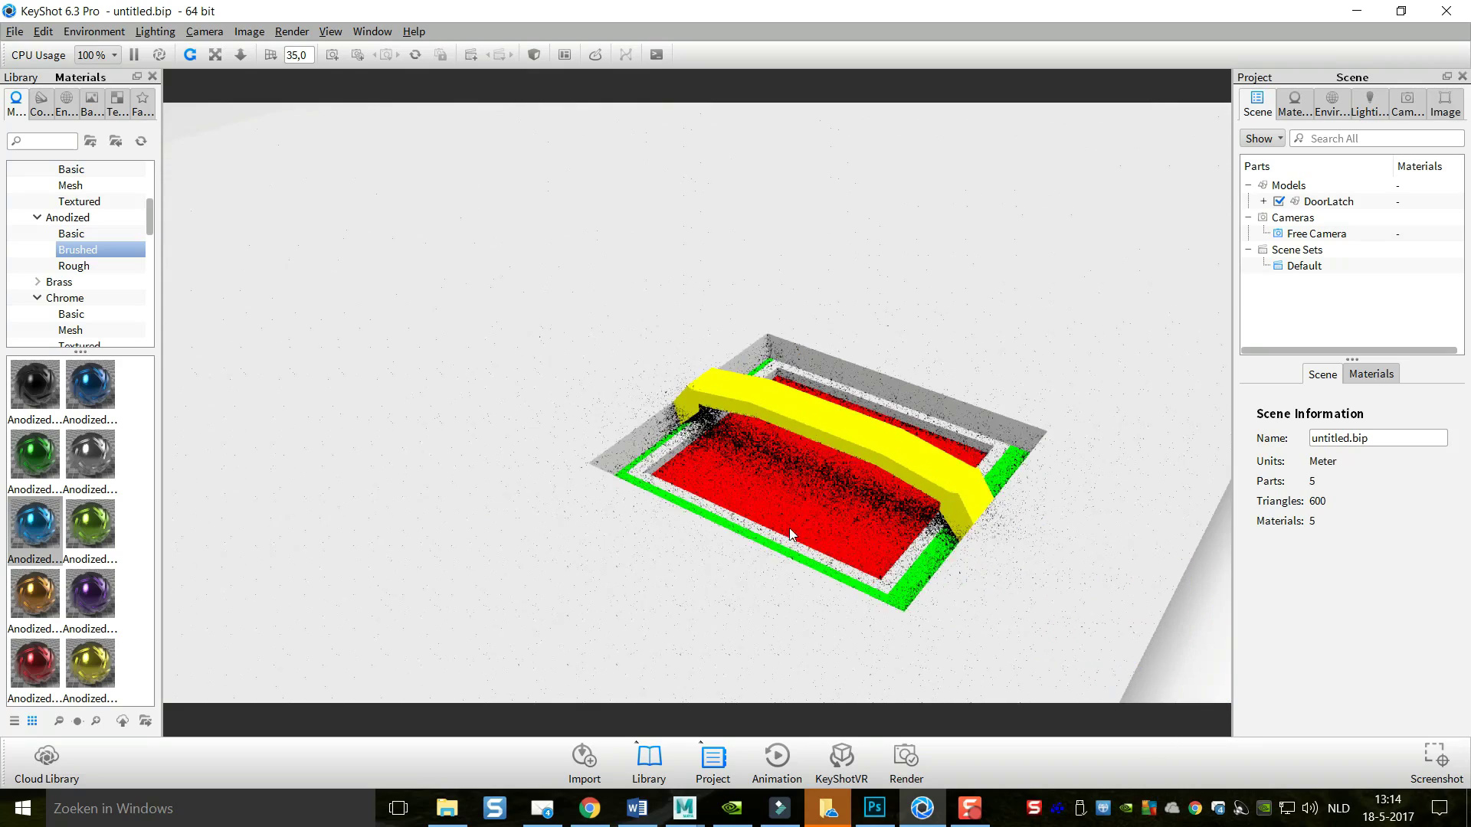
{"action": "left_click_drag", "start_coordinate": [792, 534], "coordinate": [567, 548]}
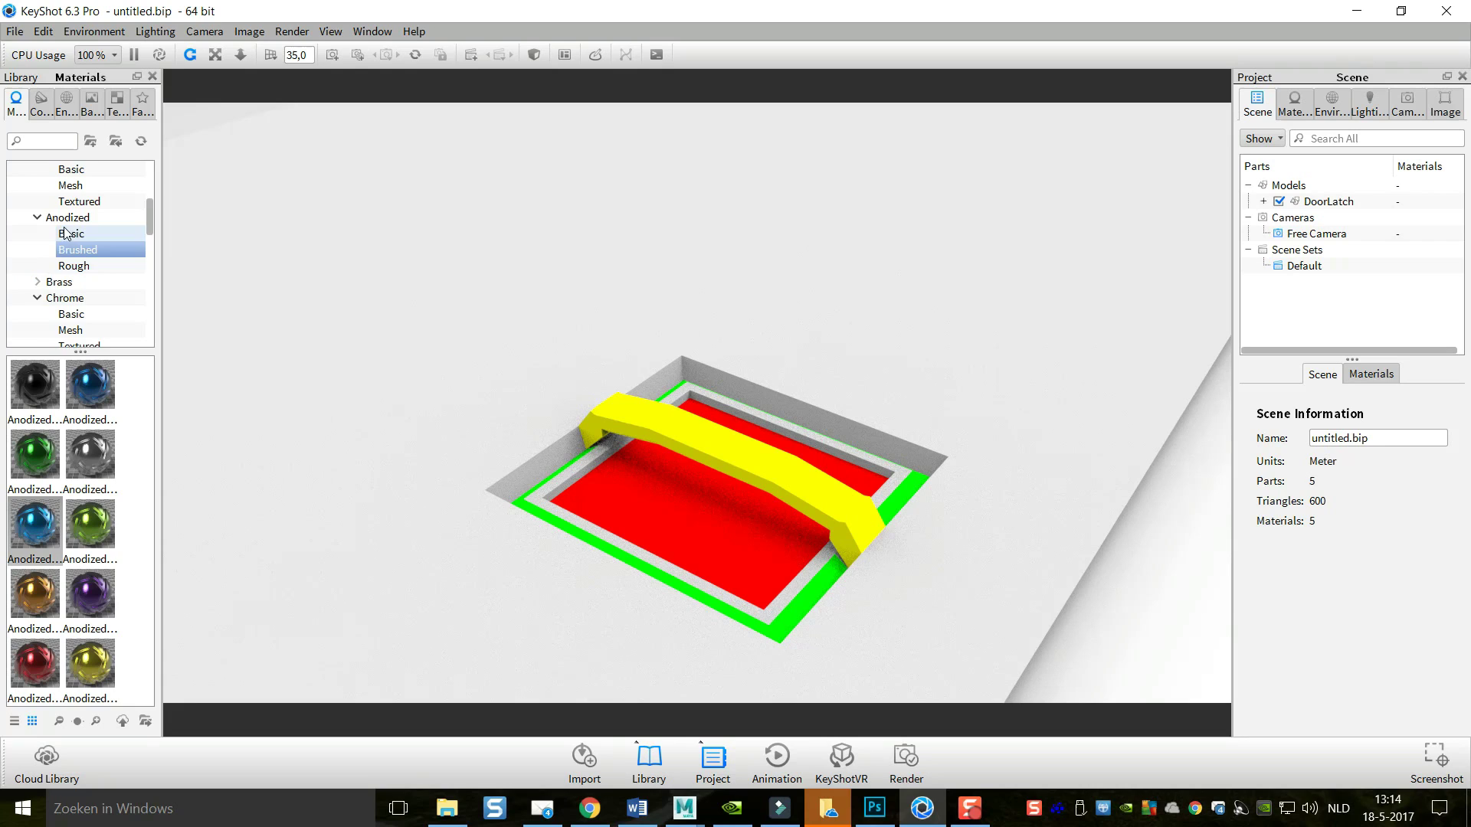
{"action": "scroll", "coordinate": [61, 264], "scroll_direction": "down", "scroll_amount": 5}
{"action": "scroll", "coordinate": [65, 262], "scroll_direction": "down", "scroll_amount": 5}
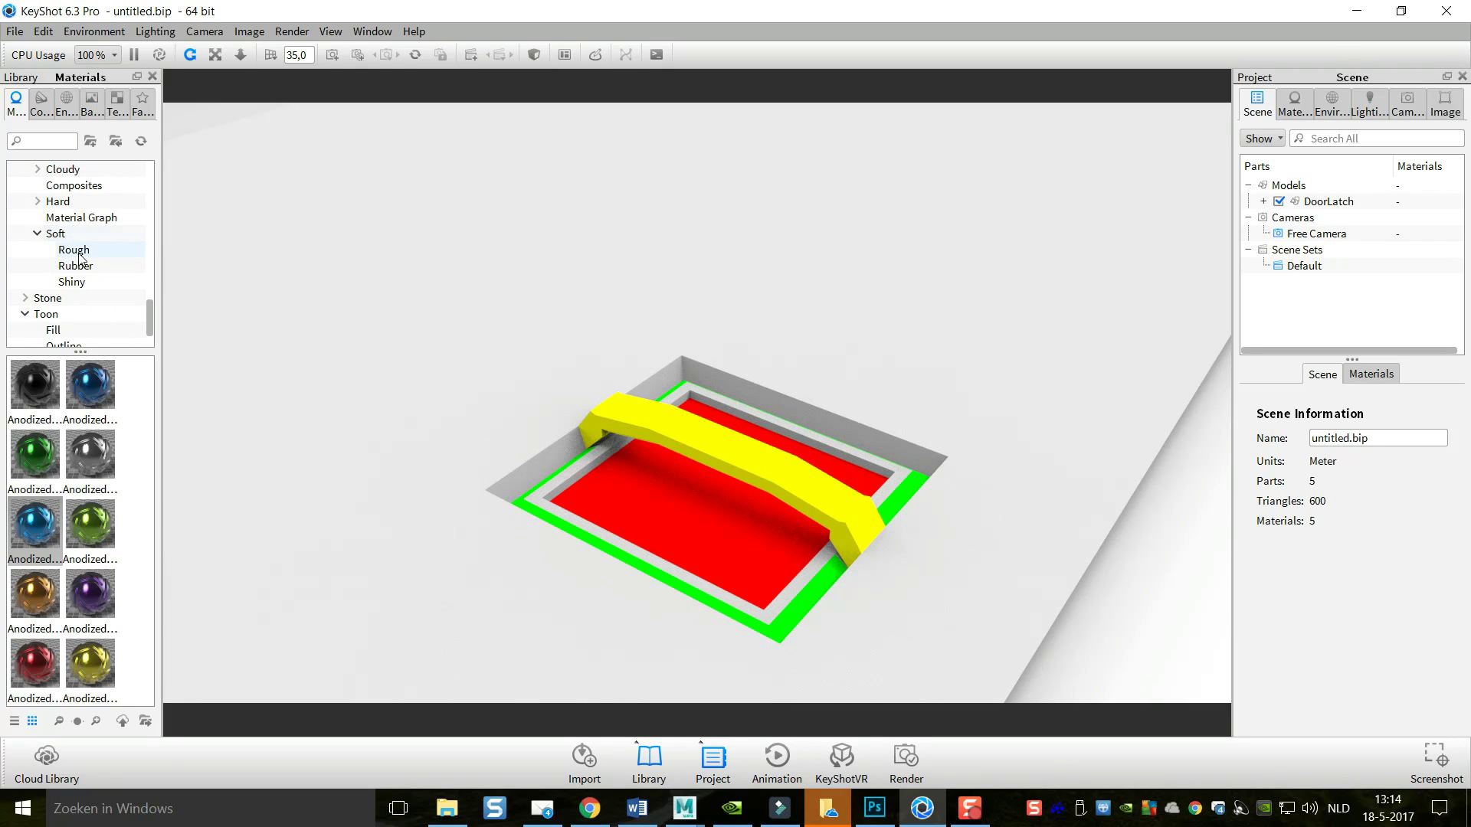
{"action": "left_click", "coordinate": [92, 268]}
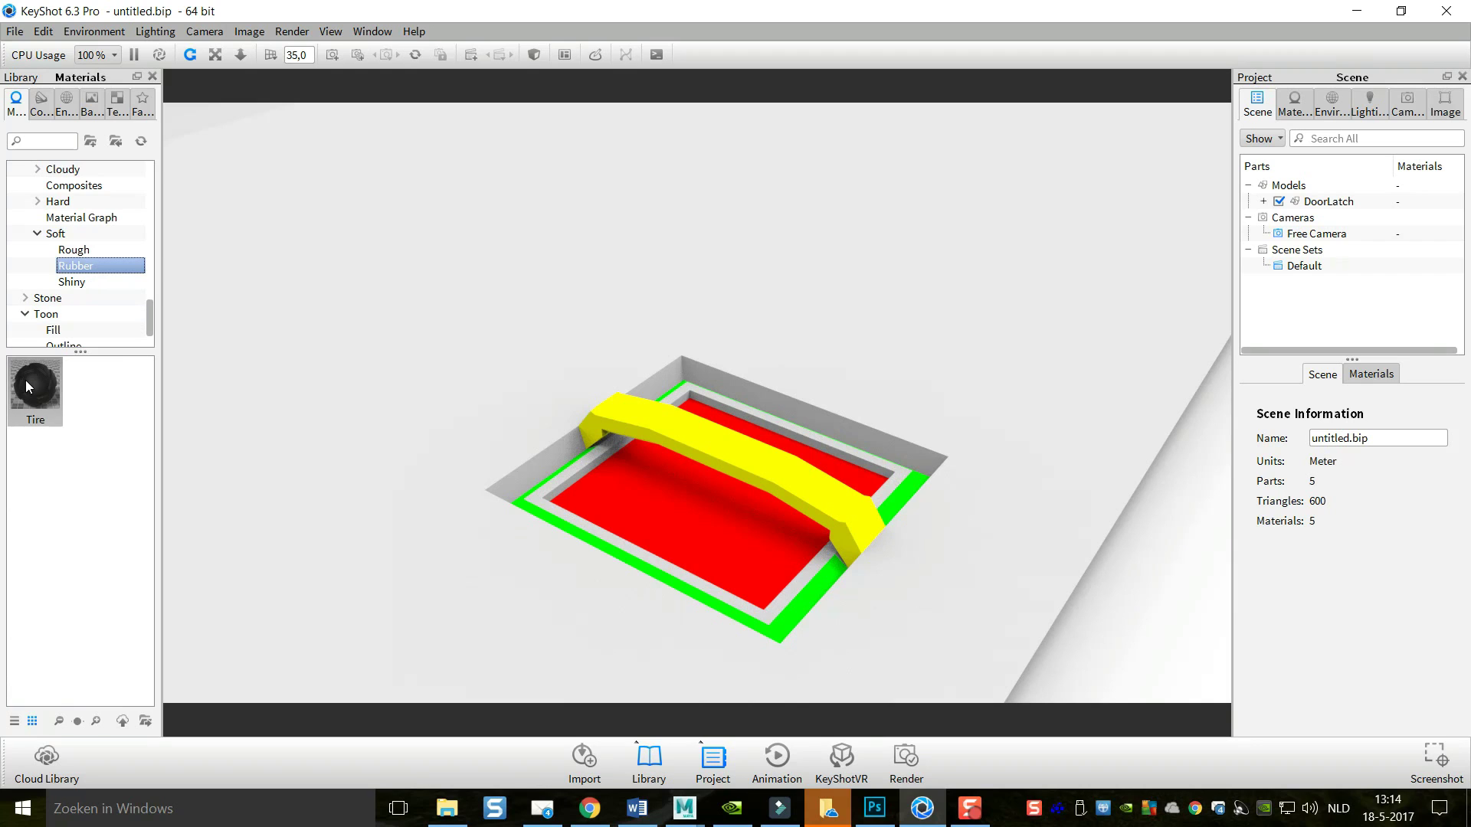
{"action": "left_click_drag", "start_coordinate": [34, 384], "coordinate": [697, 439]}
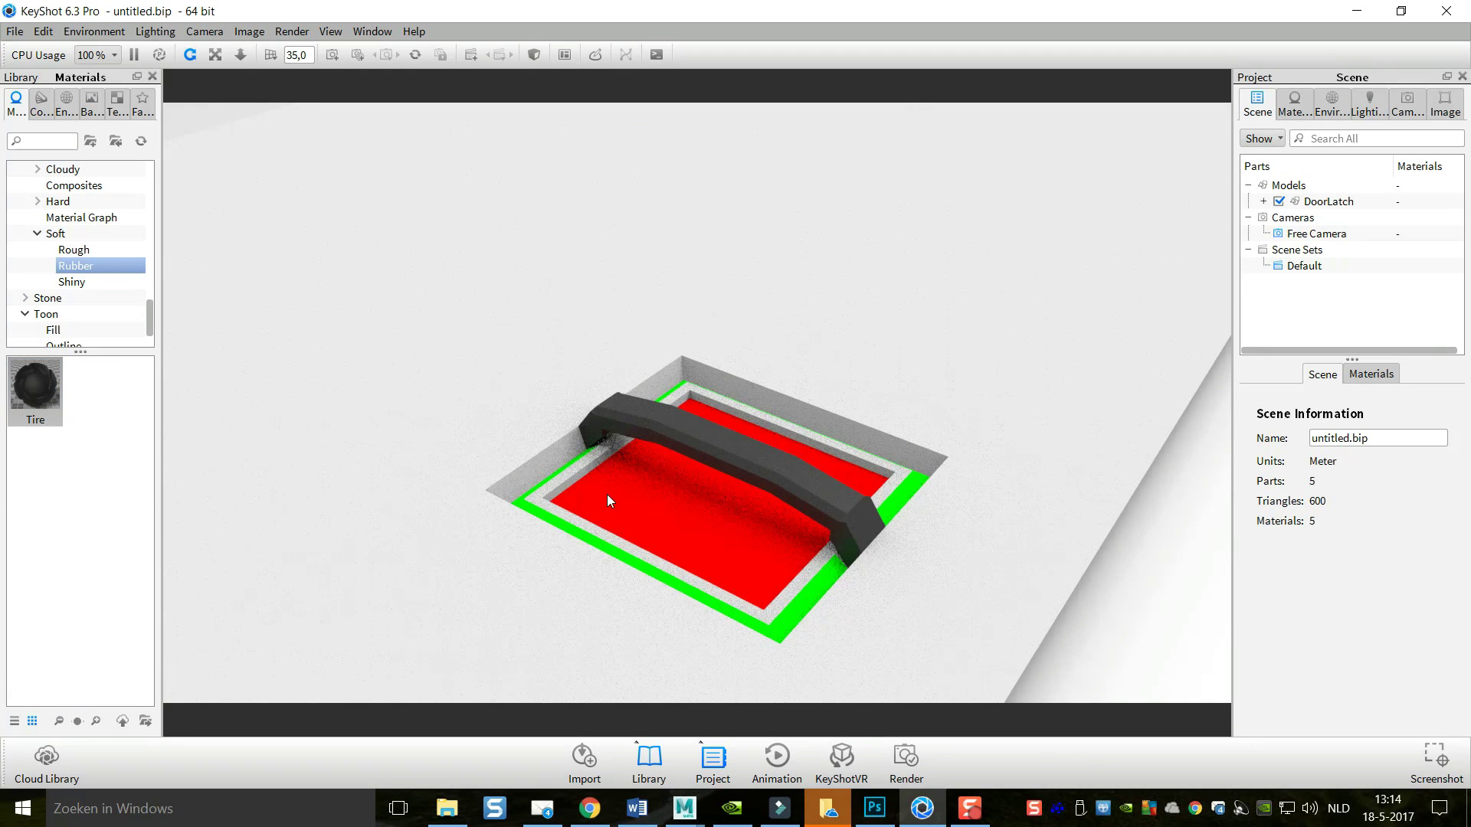
Apply the first material of the Aluminum Mesh group to the large plane surface around the recess
{"action": "left_click", "coordinate": [42, 104]}
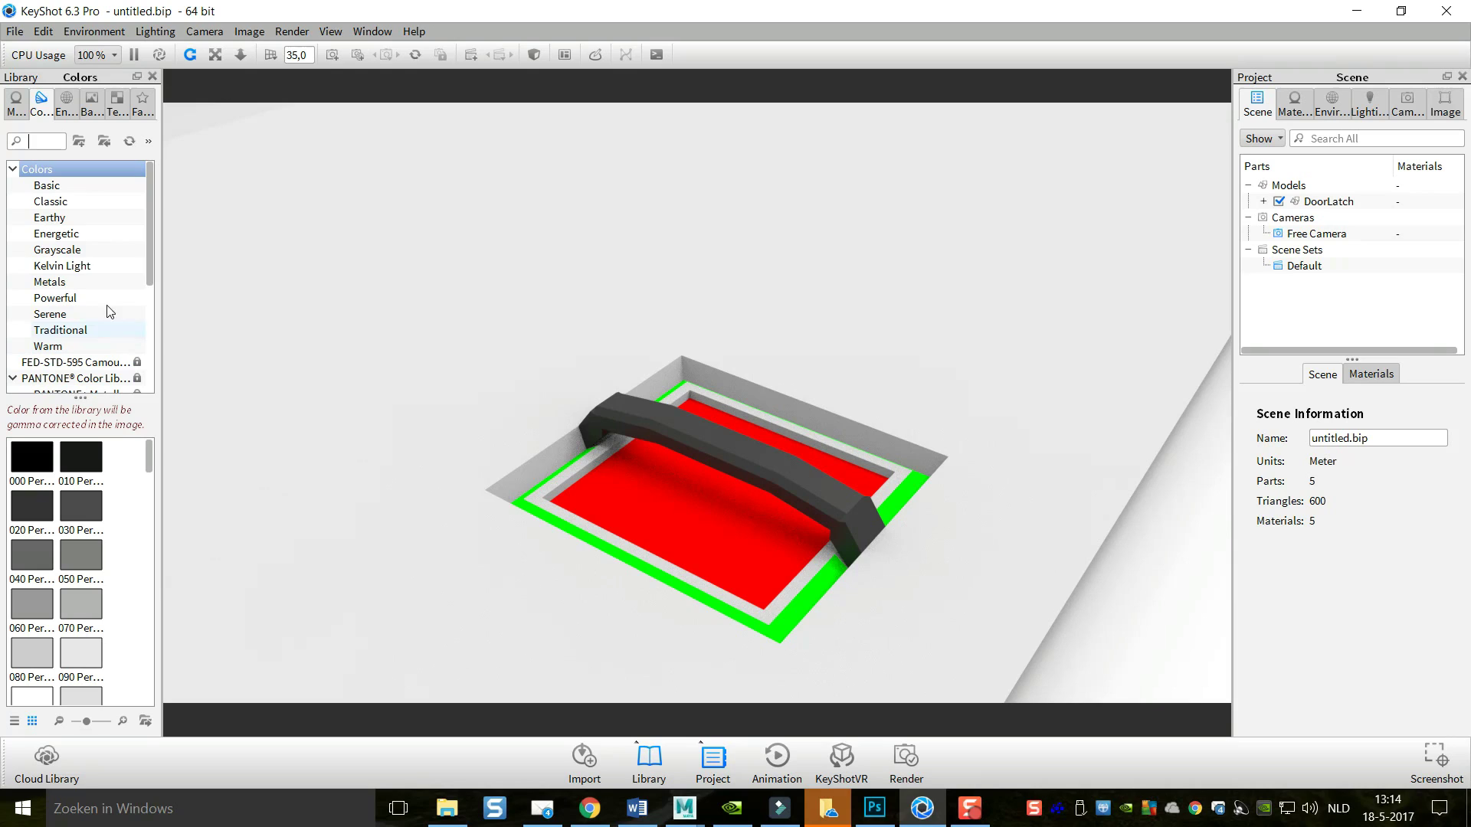
{"action": "left_click", "coordinate": [16, 104]}
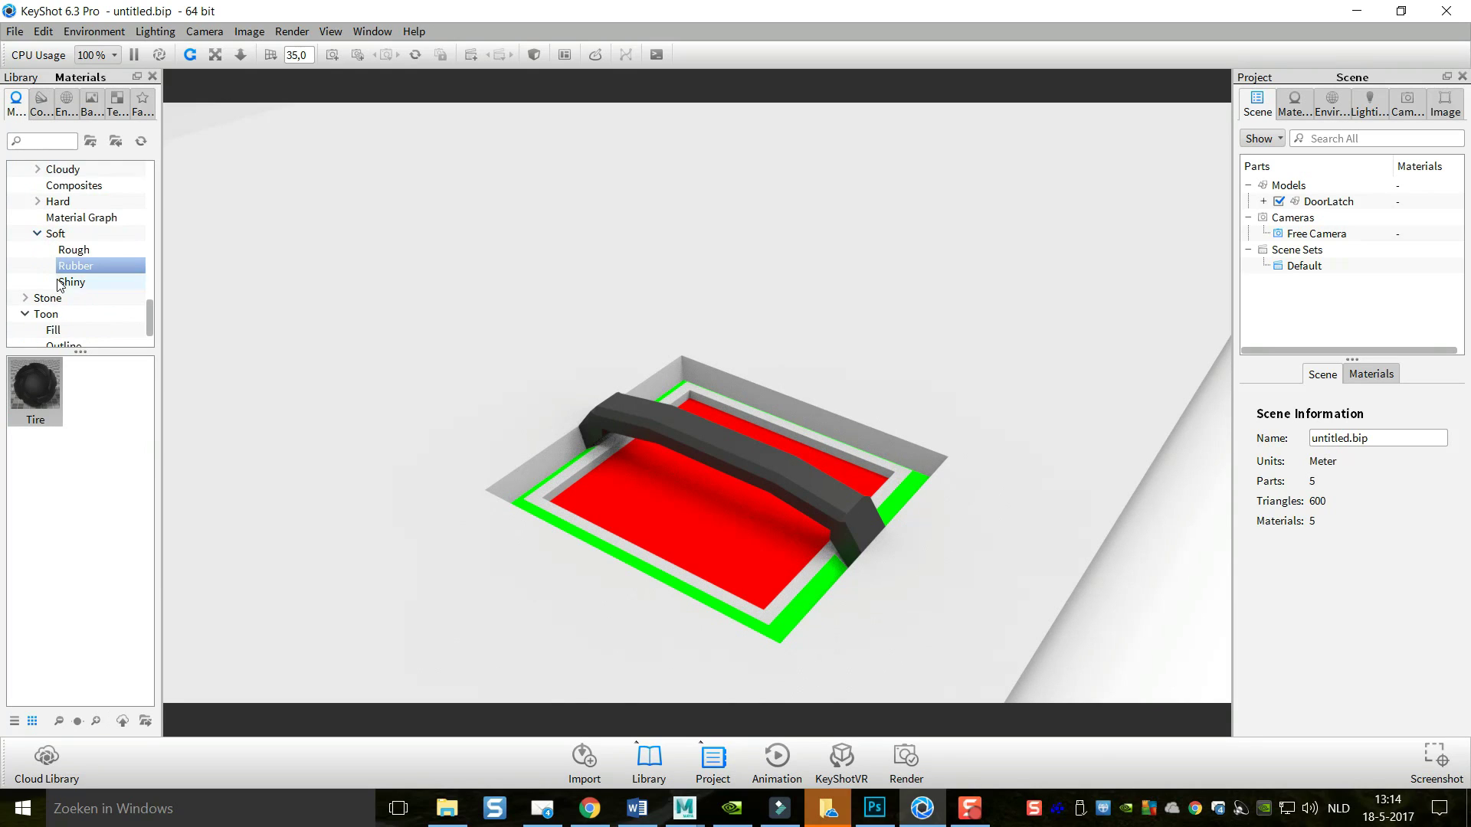
{"action": "scroll", "coordinate": [69, 275], "scroll_direction": "up", "scroll_amount": 5}
{"action": "scroll", "coordinate": [68, 264], "scroll_direction": "up", "scroll_amount": 3}
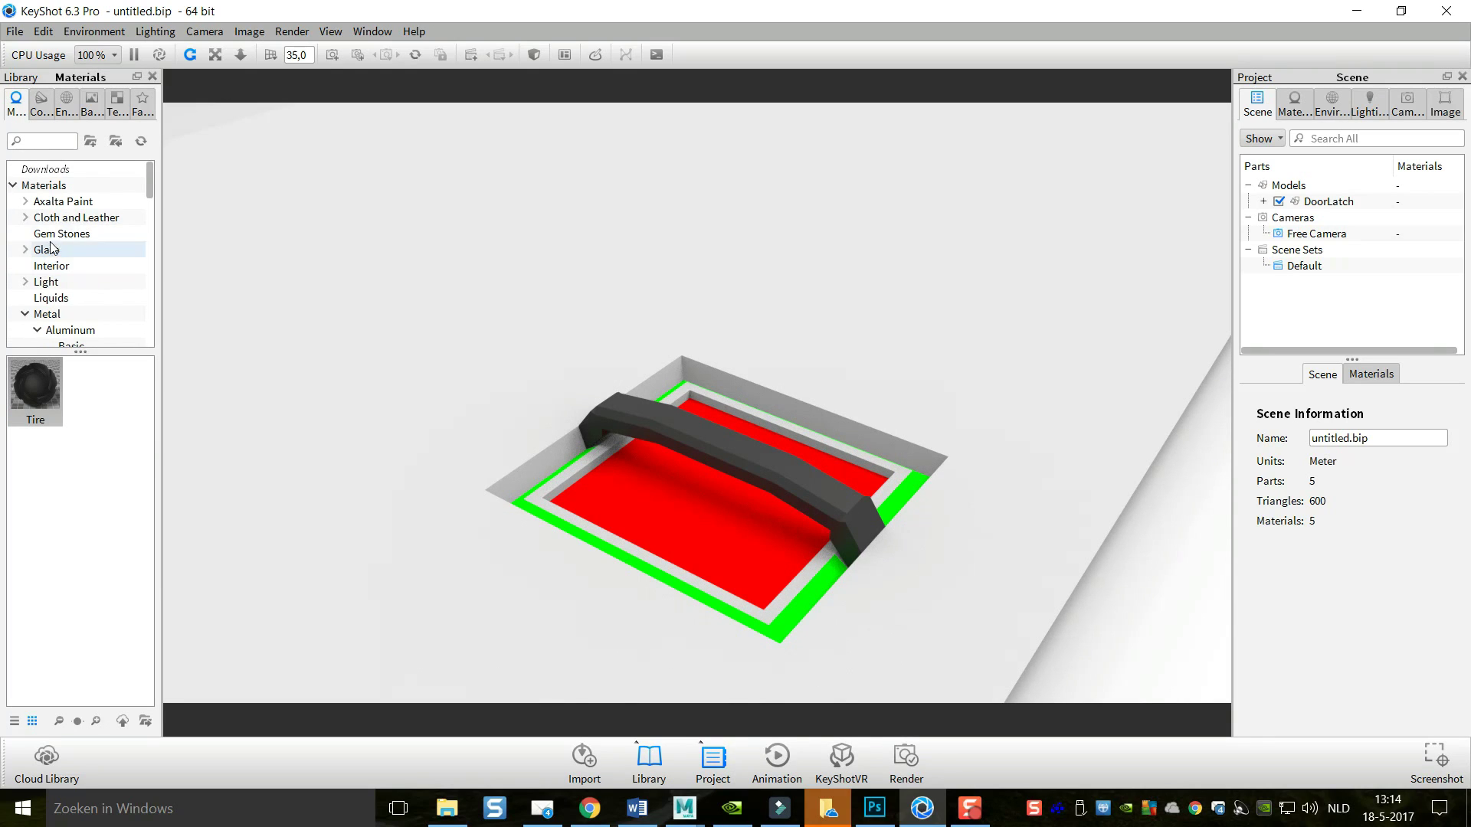
{"action": "scroll", "coordinate": [94, 235], "scroll_direction": "down", "scroll_amount": 1}
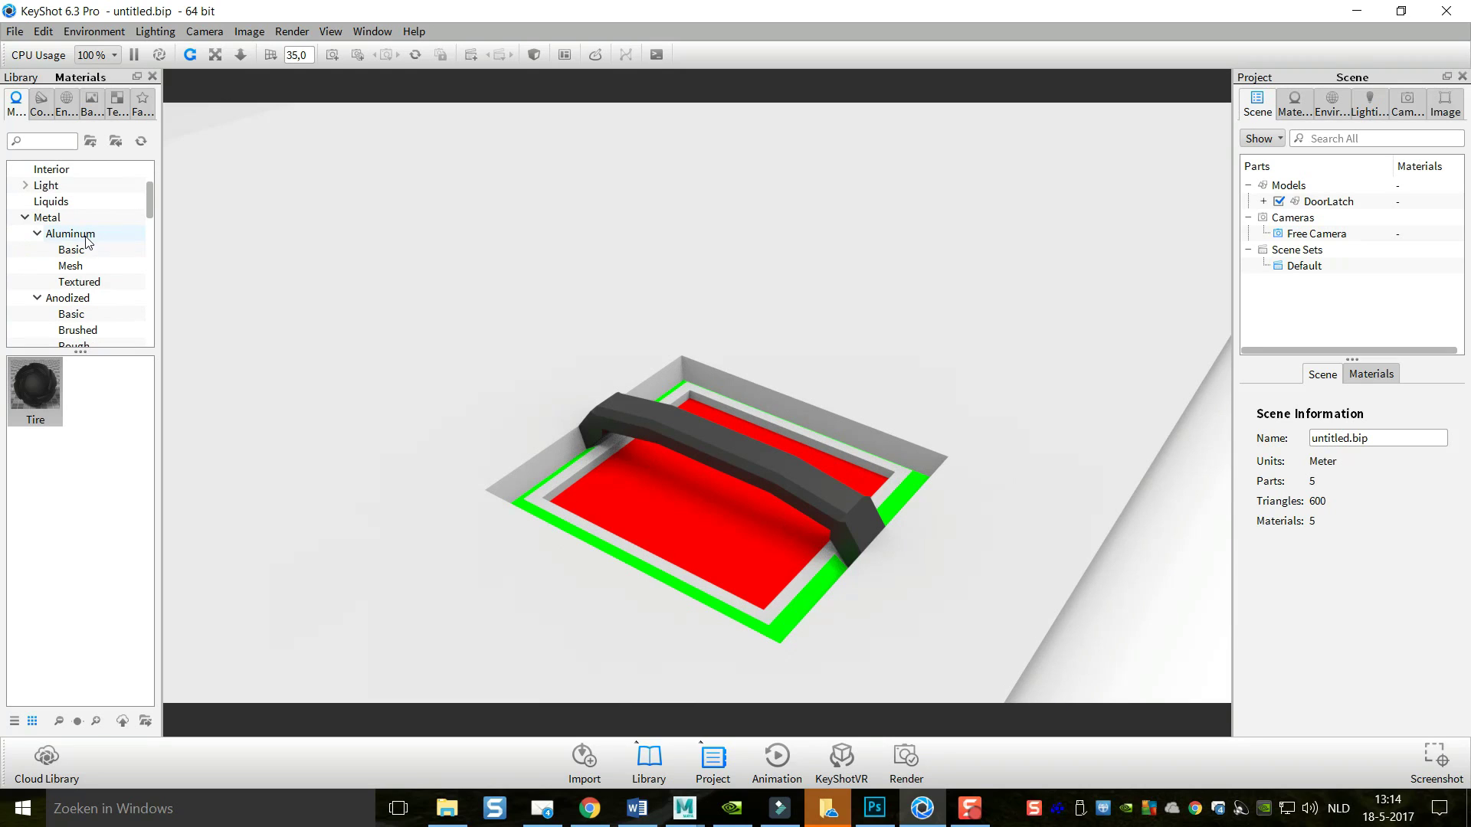
{"action": "left_click", "coordinate": [77, 268]}
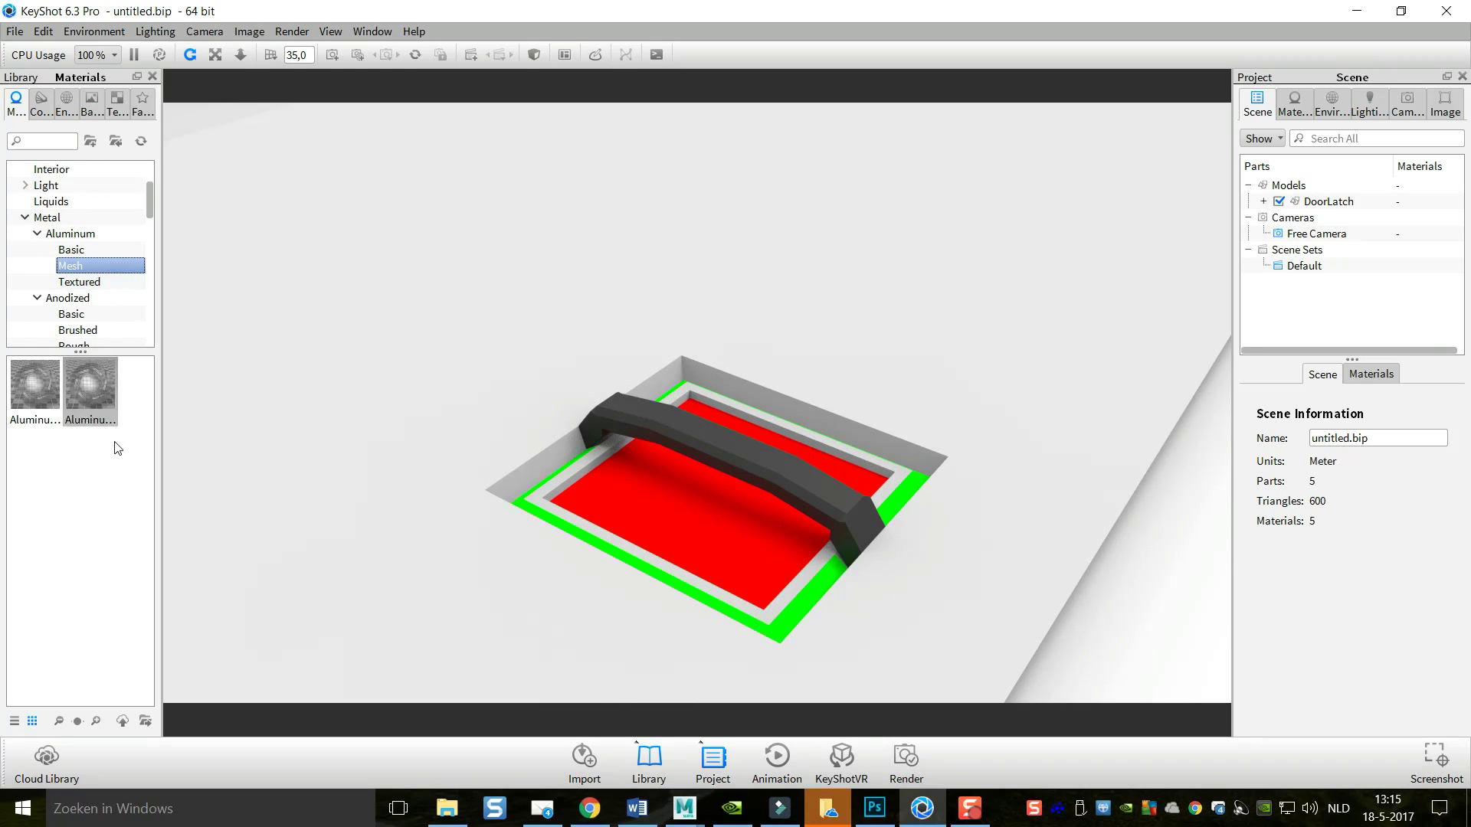
{"action": "left_click_drag", "start_coordinate": [35, 394], "coordinate": [314, 397]}
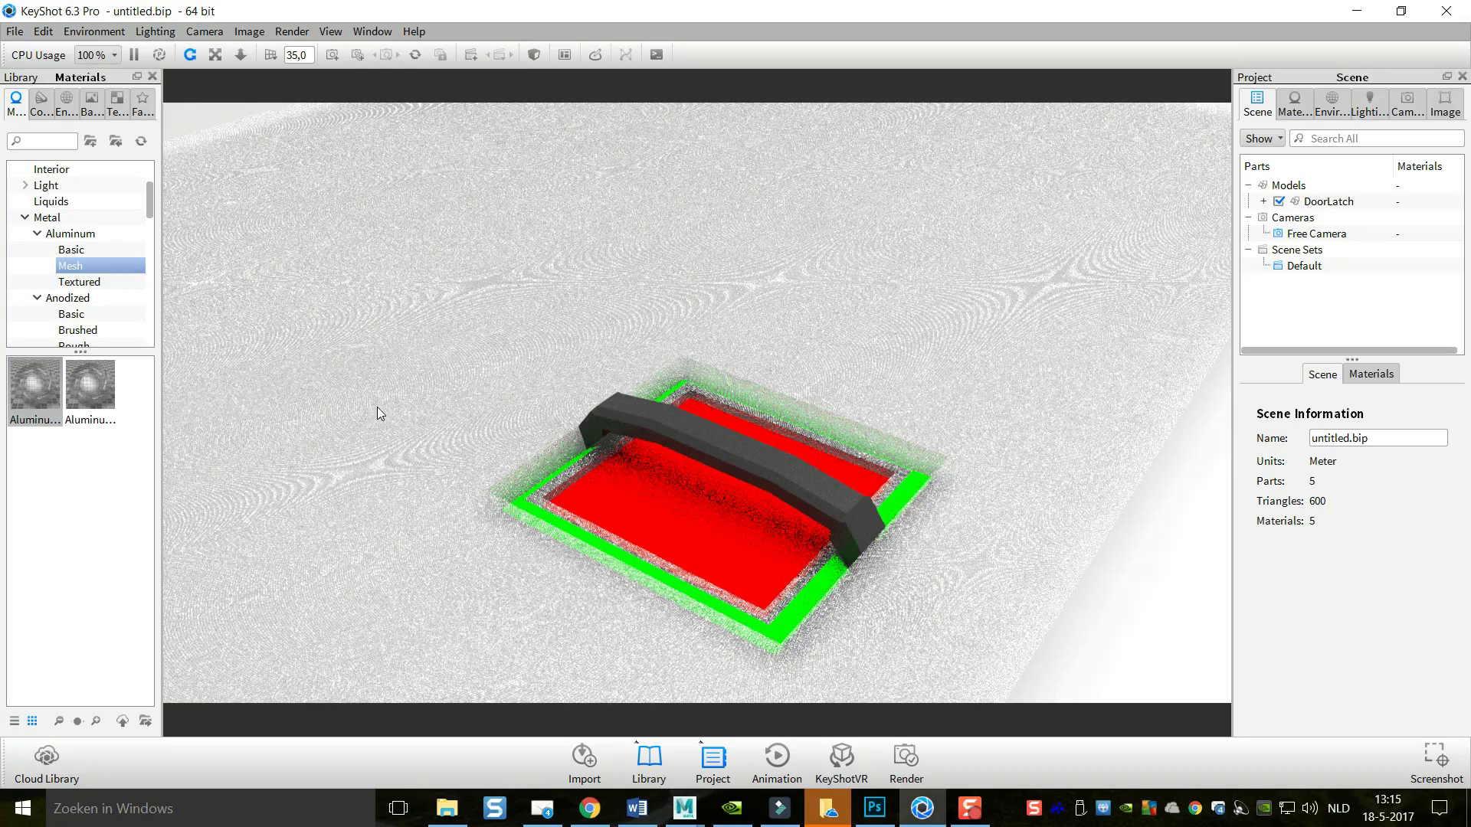
Light the scene with the interior environment office desk 2k and add the second Studio backplate as background
{"action": "left_click", "coordinate": [66, 112]}
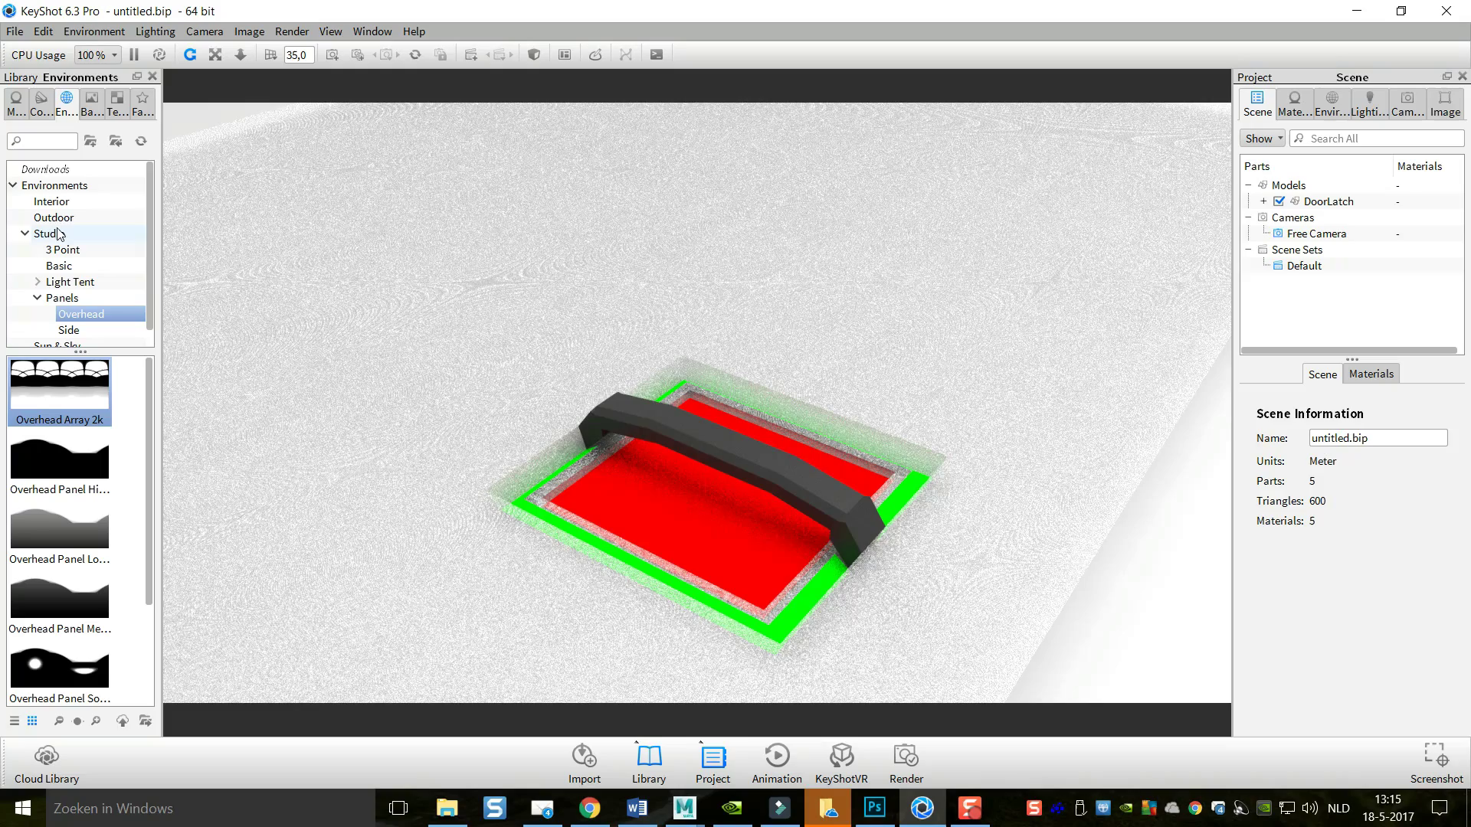
{"action": "left_click", "coordinate": [53, 202]}
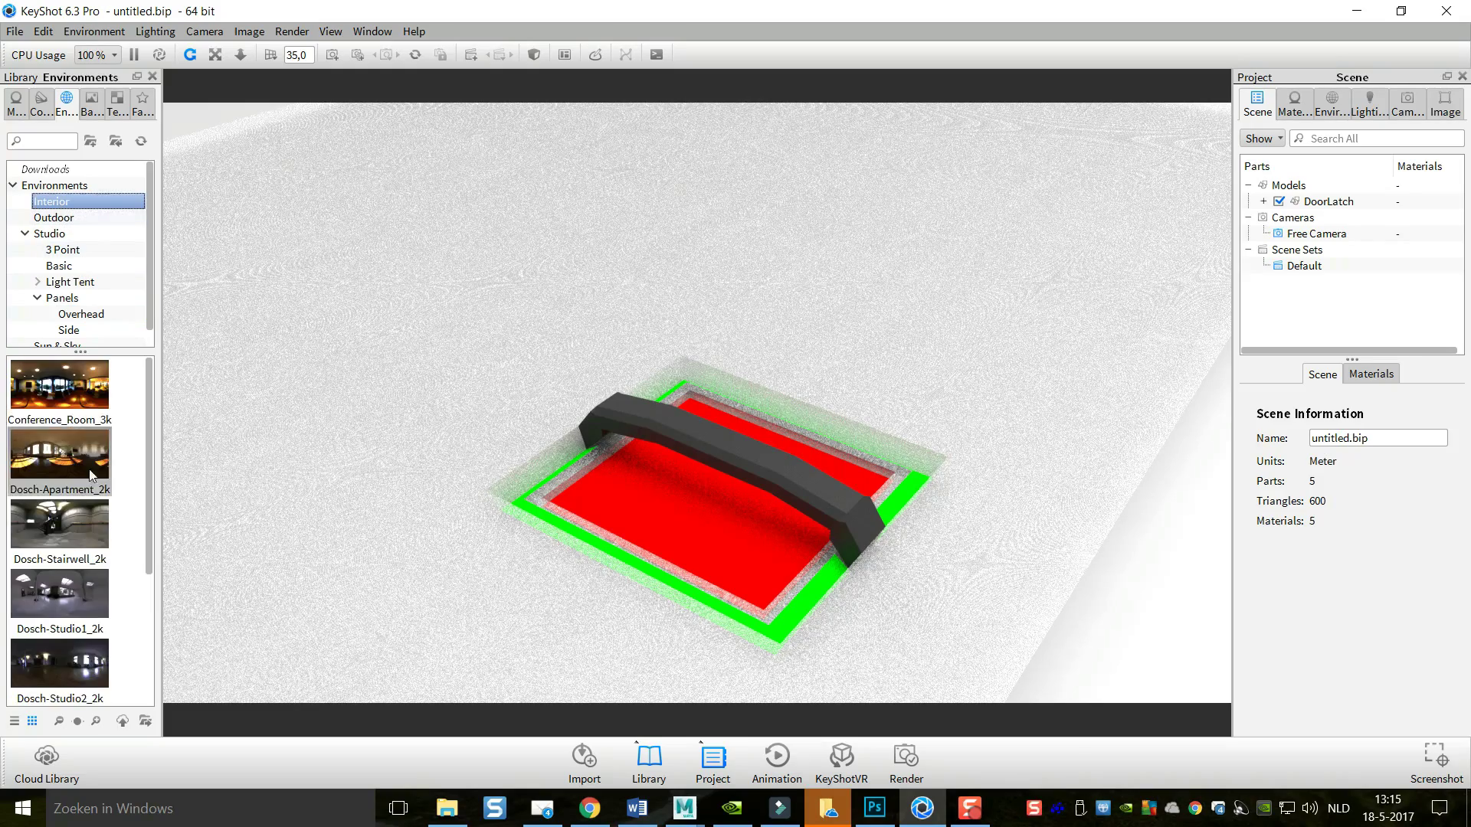
{"action": "left_click_drag", "start_coordinate": [68, 664], "coordinate": [443, 582]}
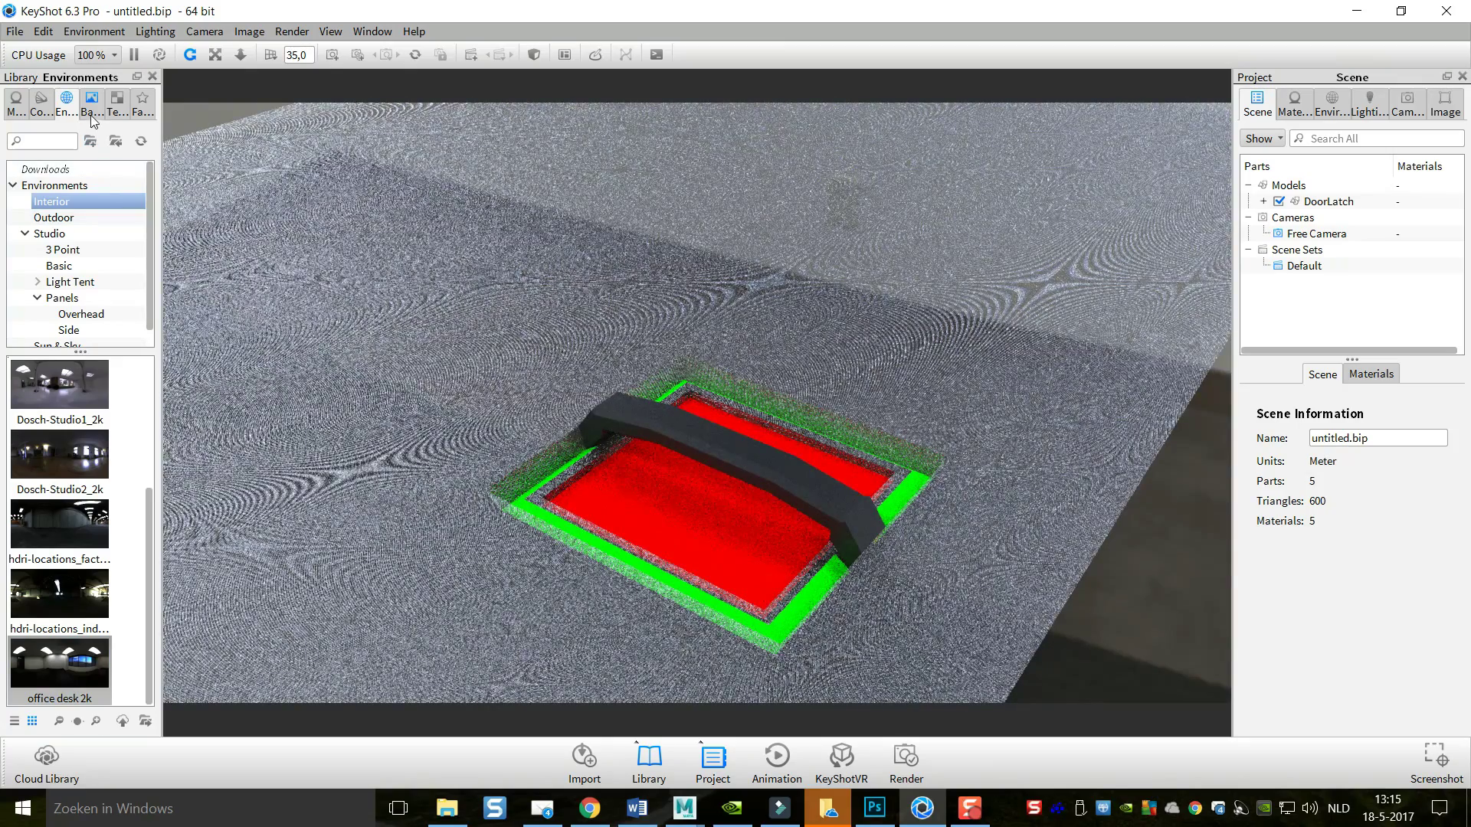
{"action": "left_click", "coordinate": [91, 101]}
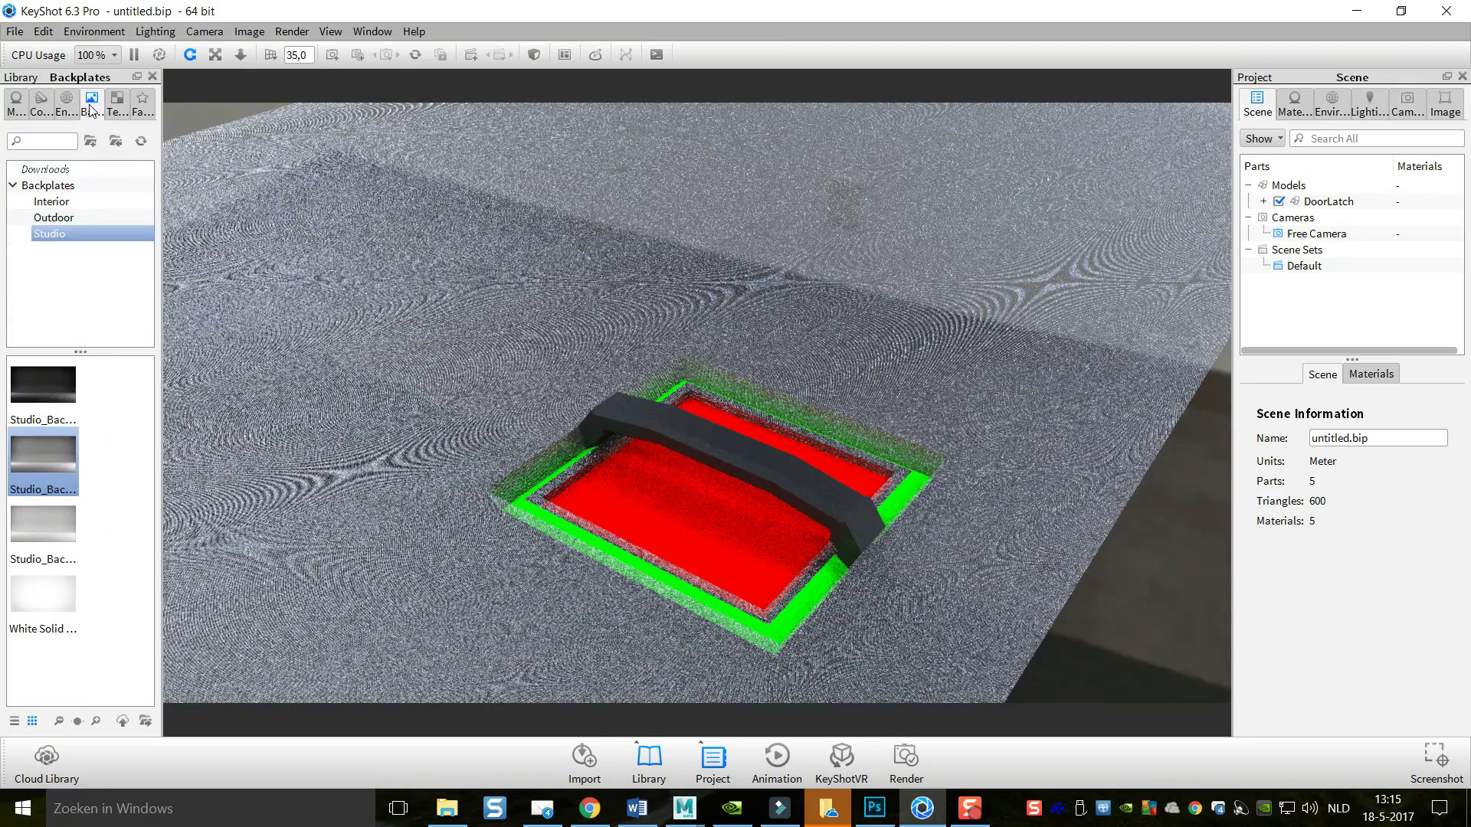
{"action": "left_click_drag", "start_coordinate": [35, 460], "coordinate": [1078, 632]}
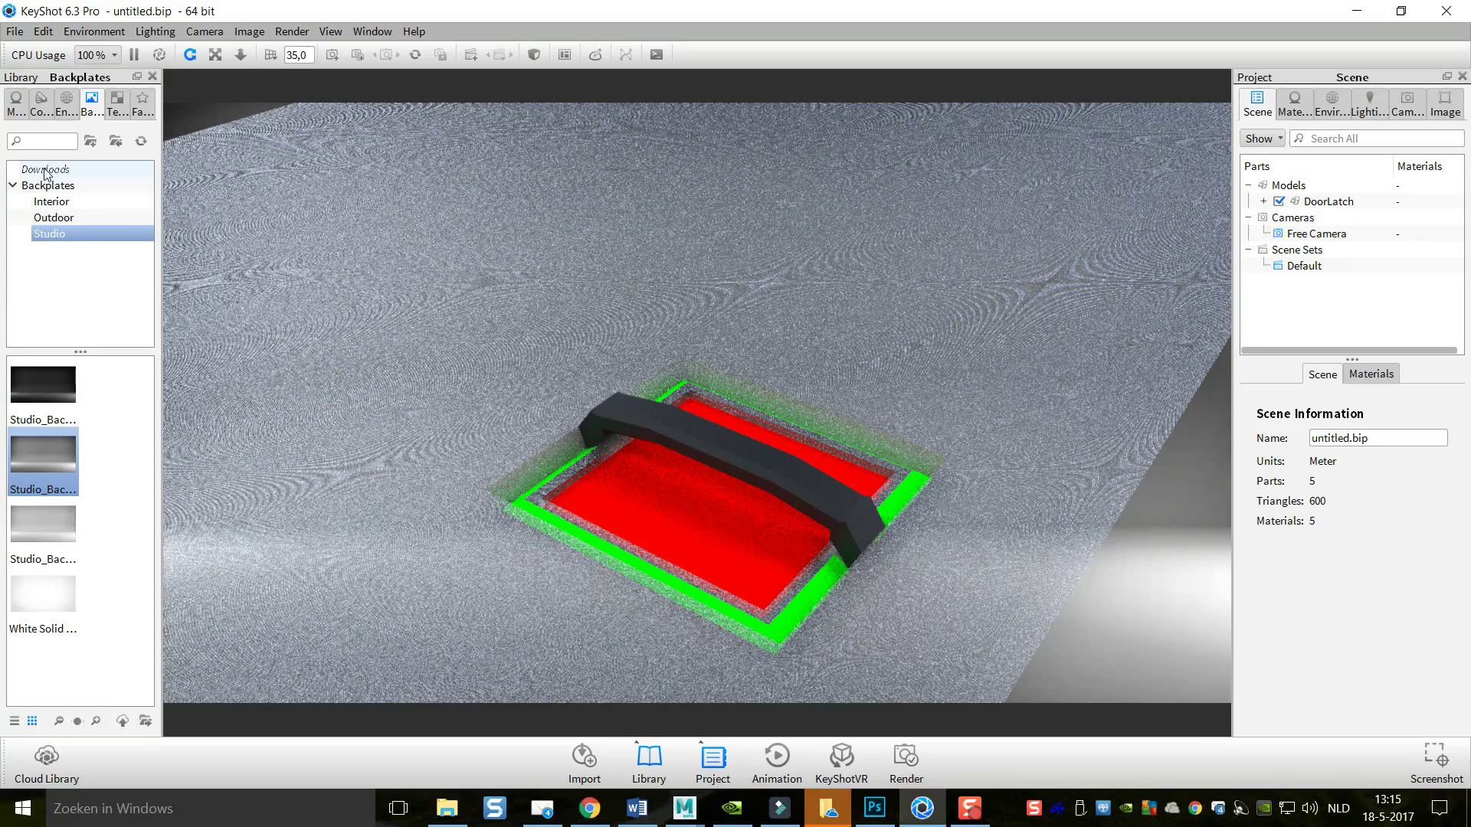
Replace the material of the large plane surface around the recess with Anodized Brushed Light Blue from the anodized metals
{"action": "left_click", "coordinate": [17, 103]}
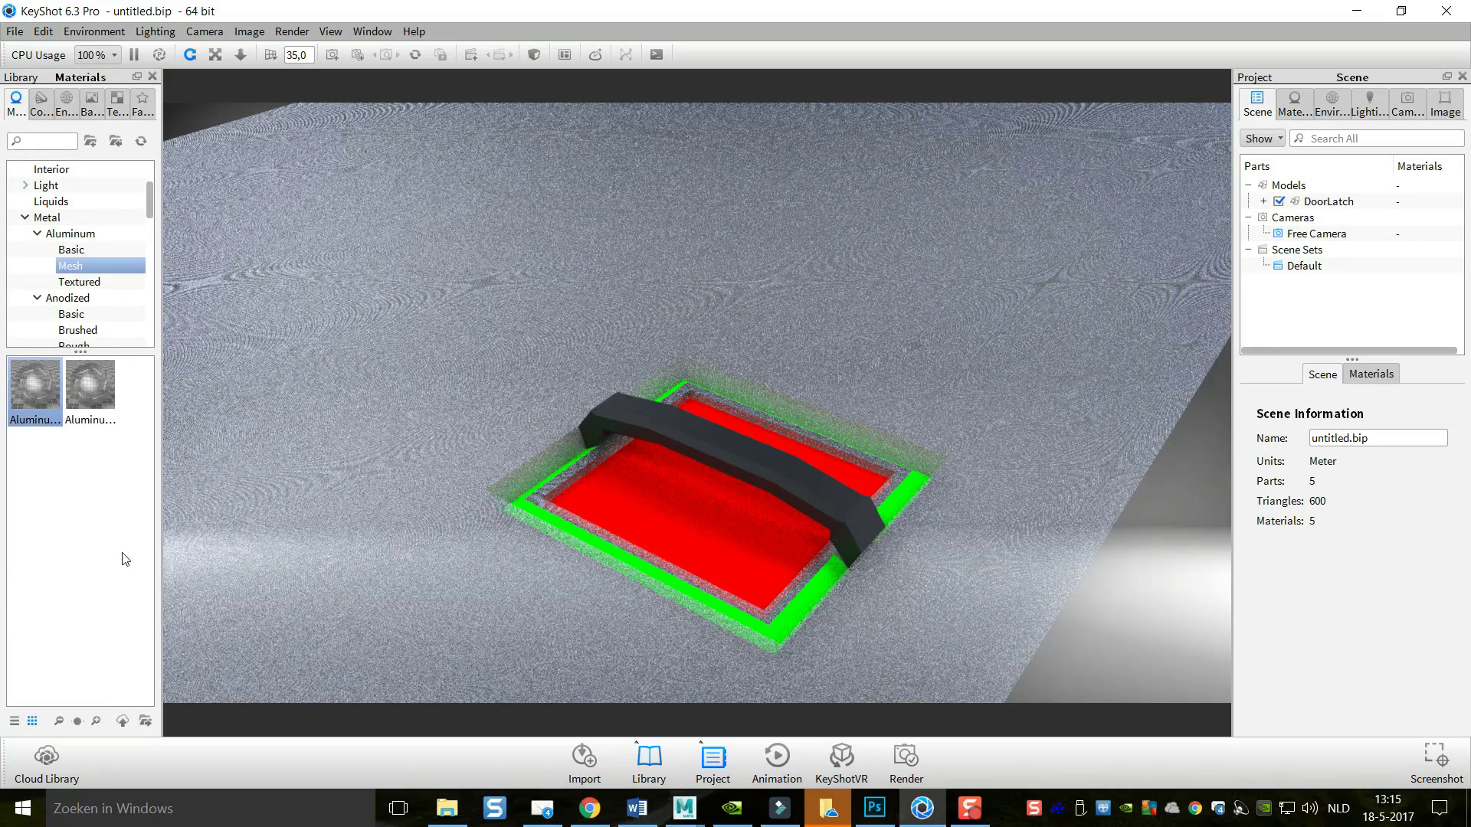
{"action": "scroll", "coordinate": [102, 299], "scroll_direction": "down", "scroll_amount": 1}
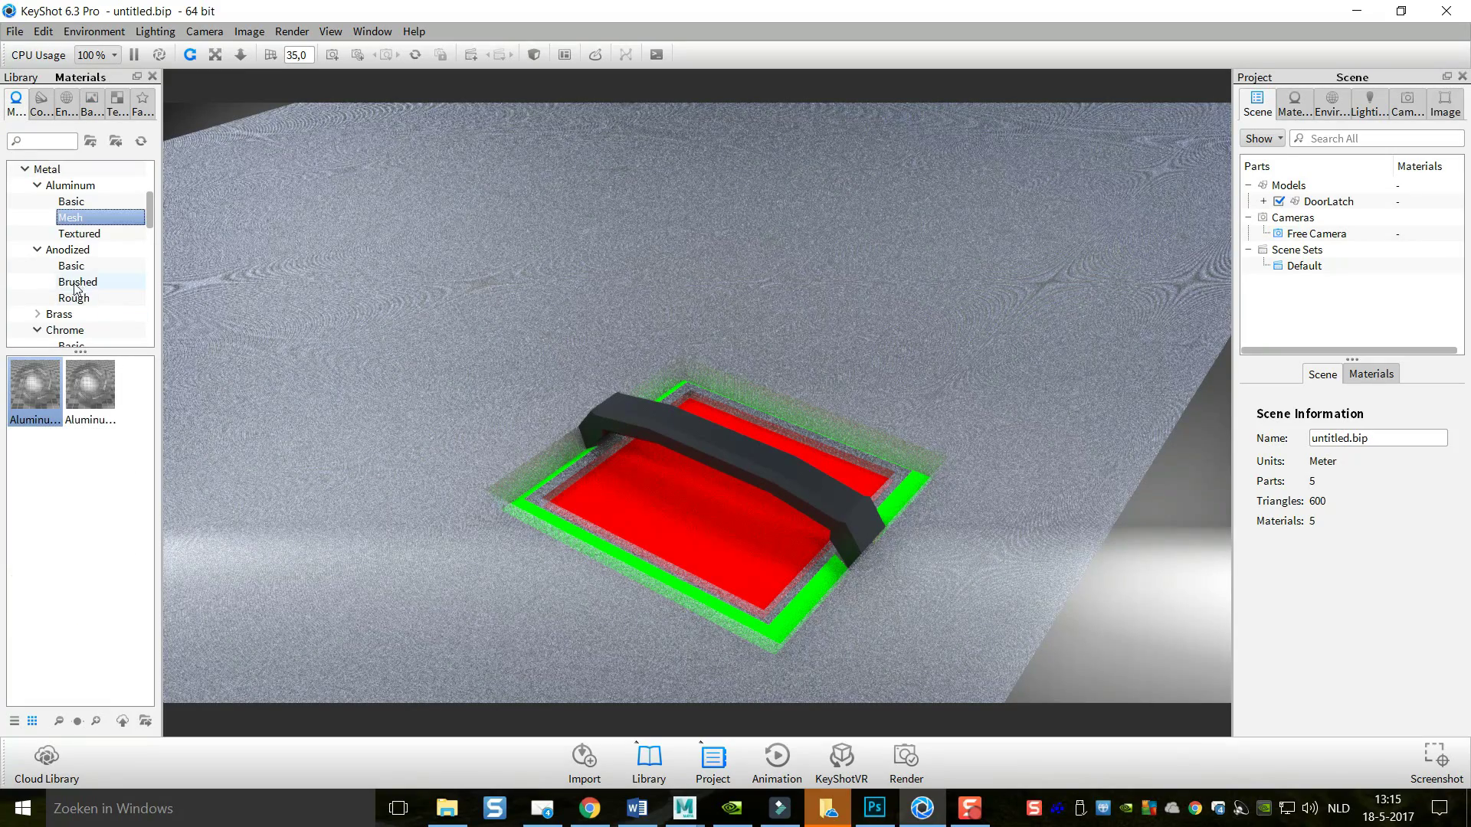
{"action": "scroll", "coordinate": [72, 272], "scroll_direction": "down", "scroll_amount": 3}
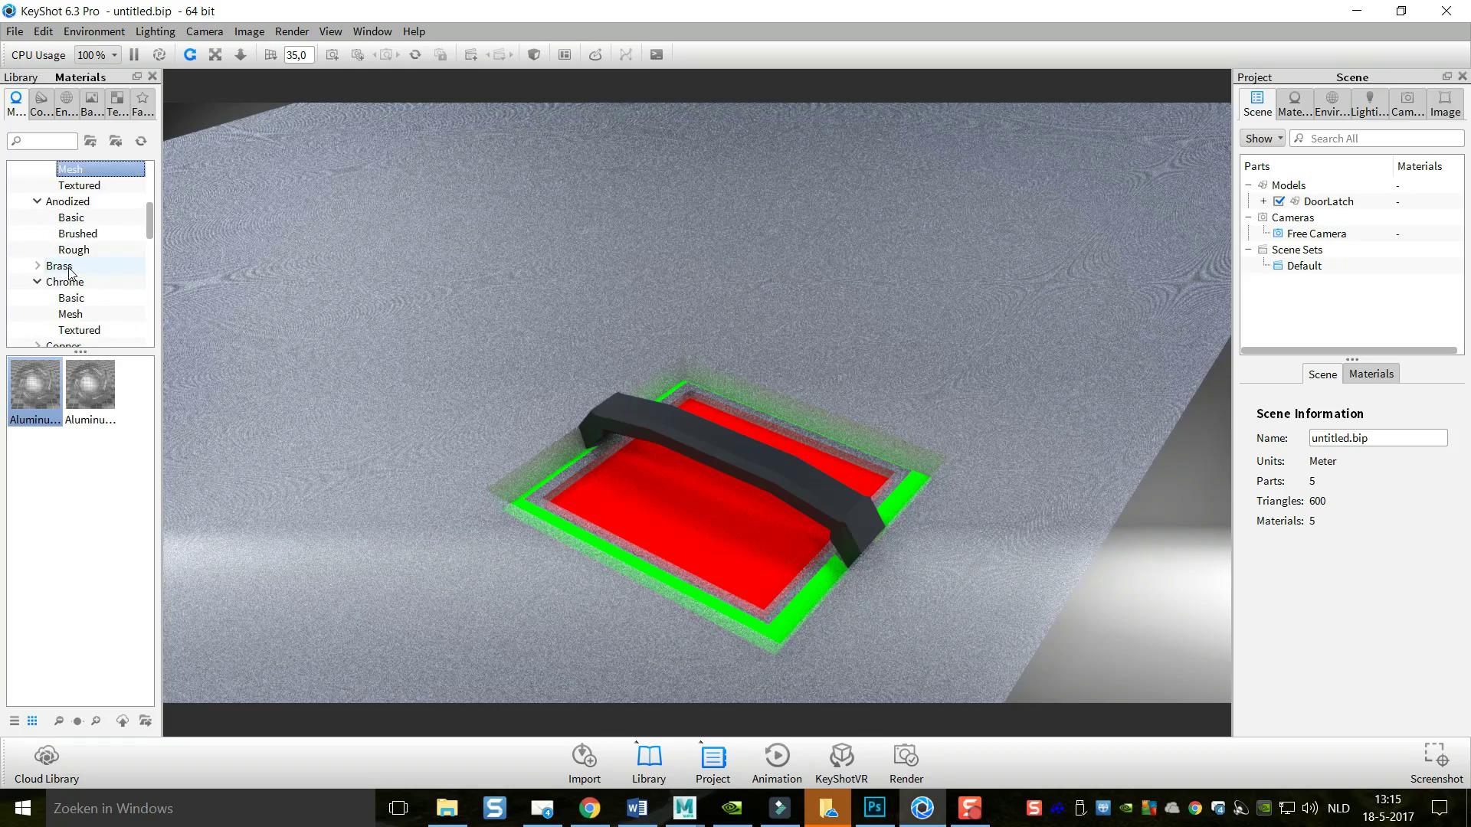
{"action": "scroll", "coordinate": [88, 283], "scroll_direction": "down", "scroll_amount": 1}
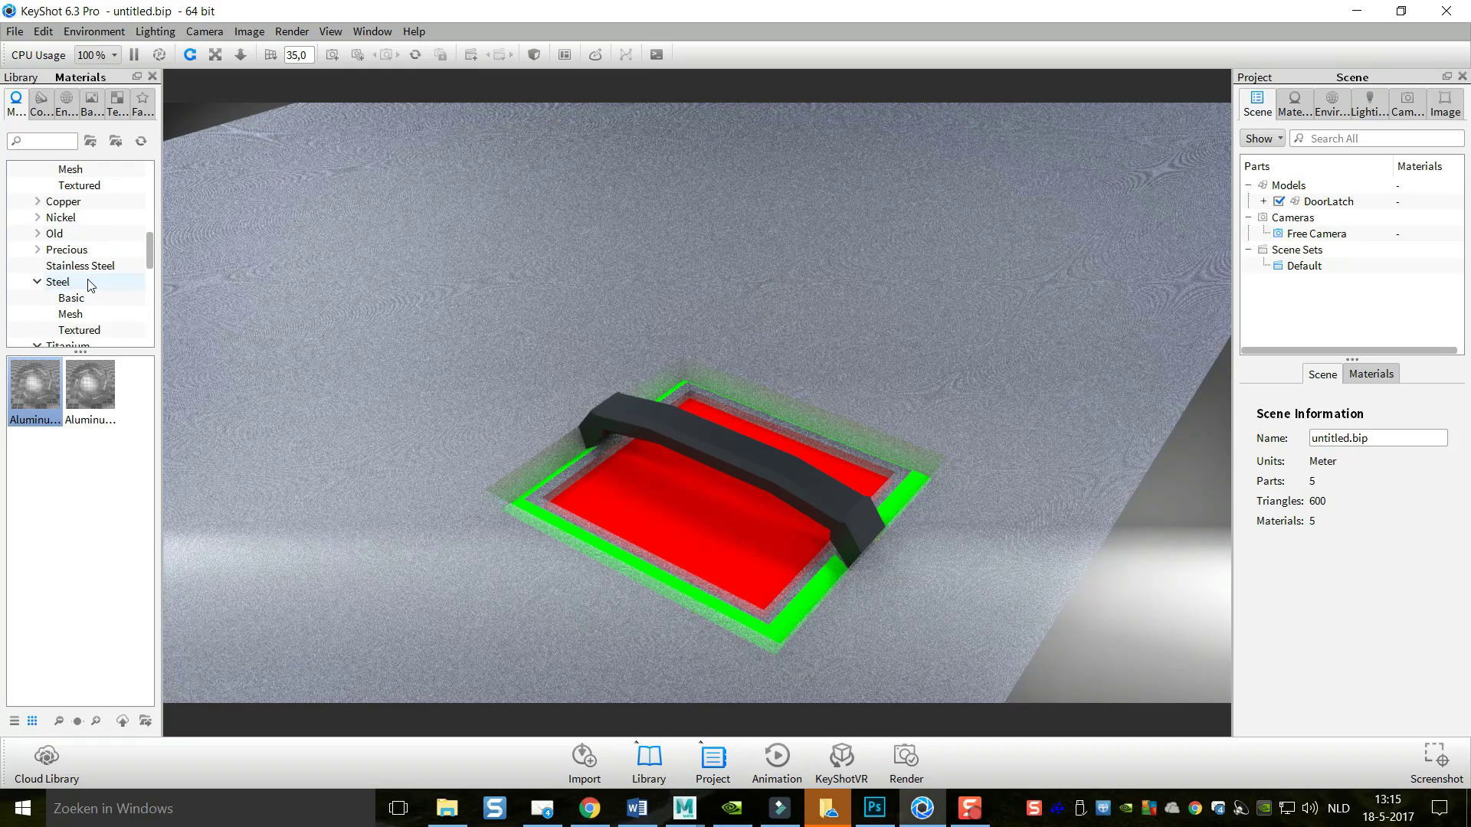
{"action": "scroll", "coordinate": [100, 286], "scroll_direction": "down", "scroll_amount": 1}
{"action": "scroll", "coordinate": [99, 285], "scroll_direction": "down", "scroll_amount": 1}
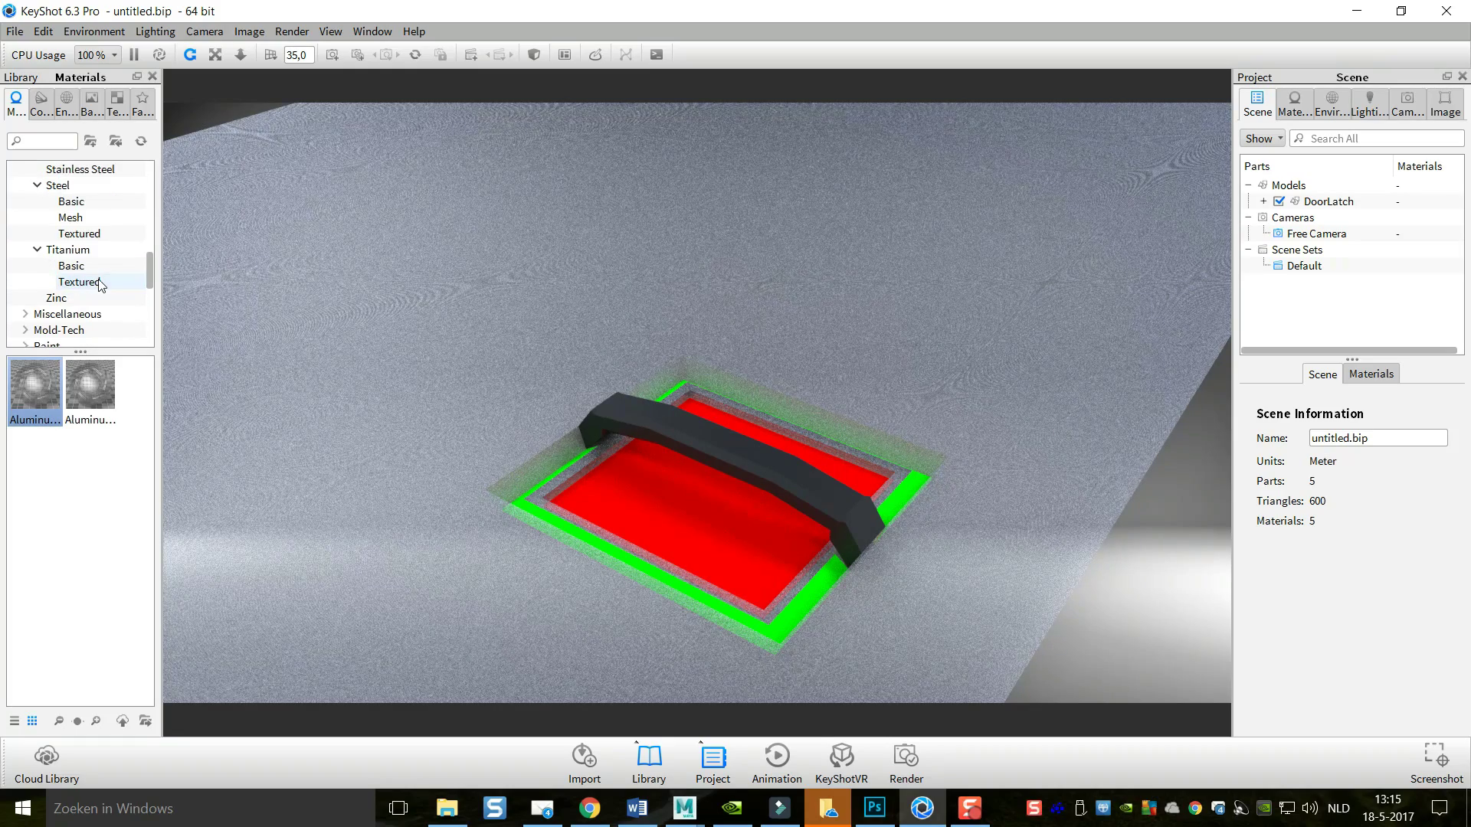
{"action": "left_click", "coordinate": [78, 266]}
{"action": "scroll", "coordinate": [79, 268], "scroll_direction": "down", "scroll_amount": 3}
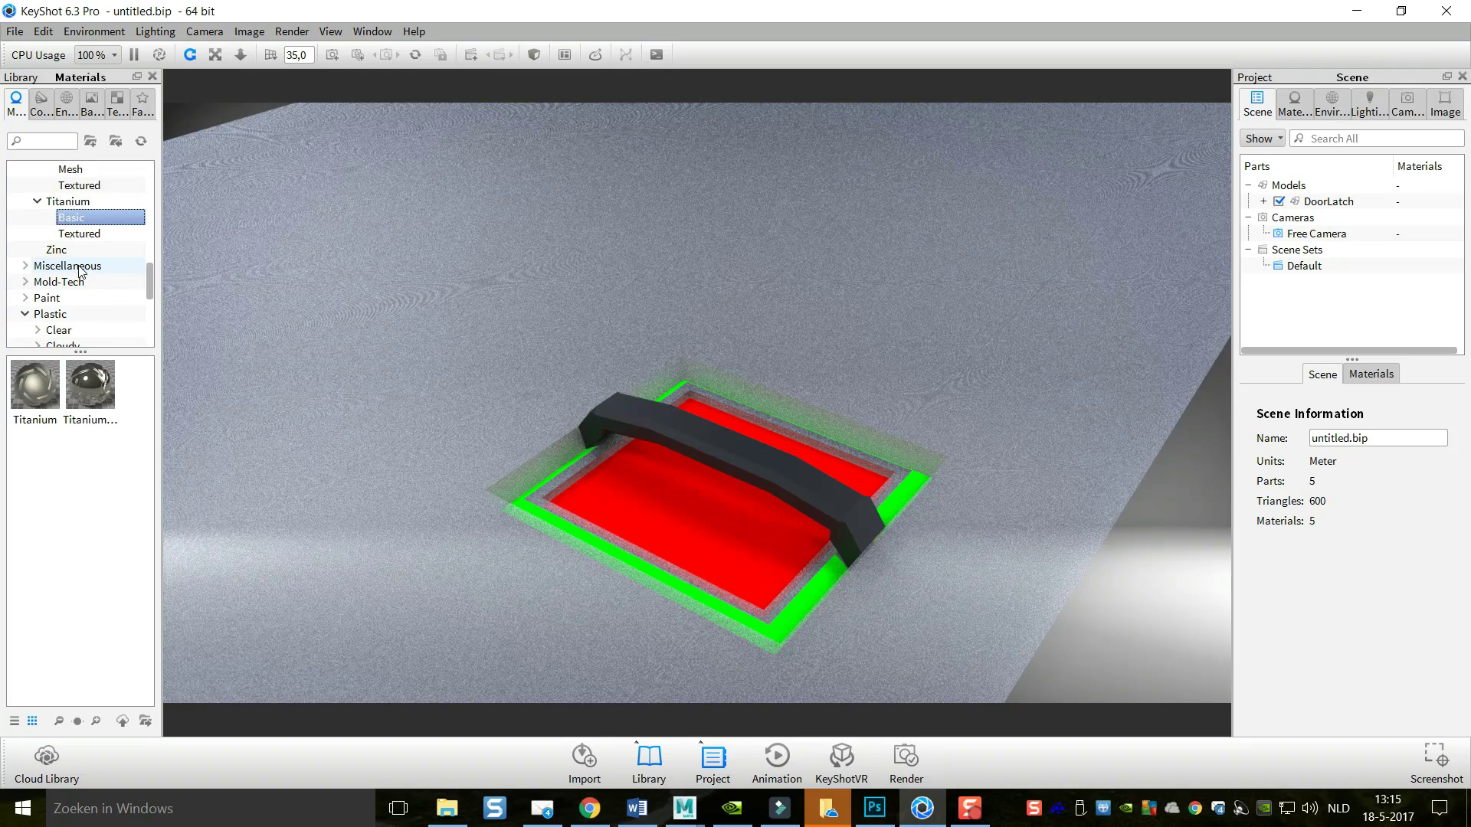
{"action": "scroll", "coordinate": [79, 268], "scroll_direction": "up", "scroll_amount": 7}
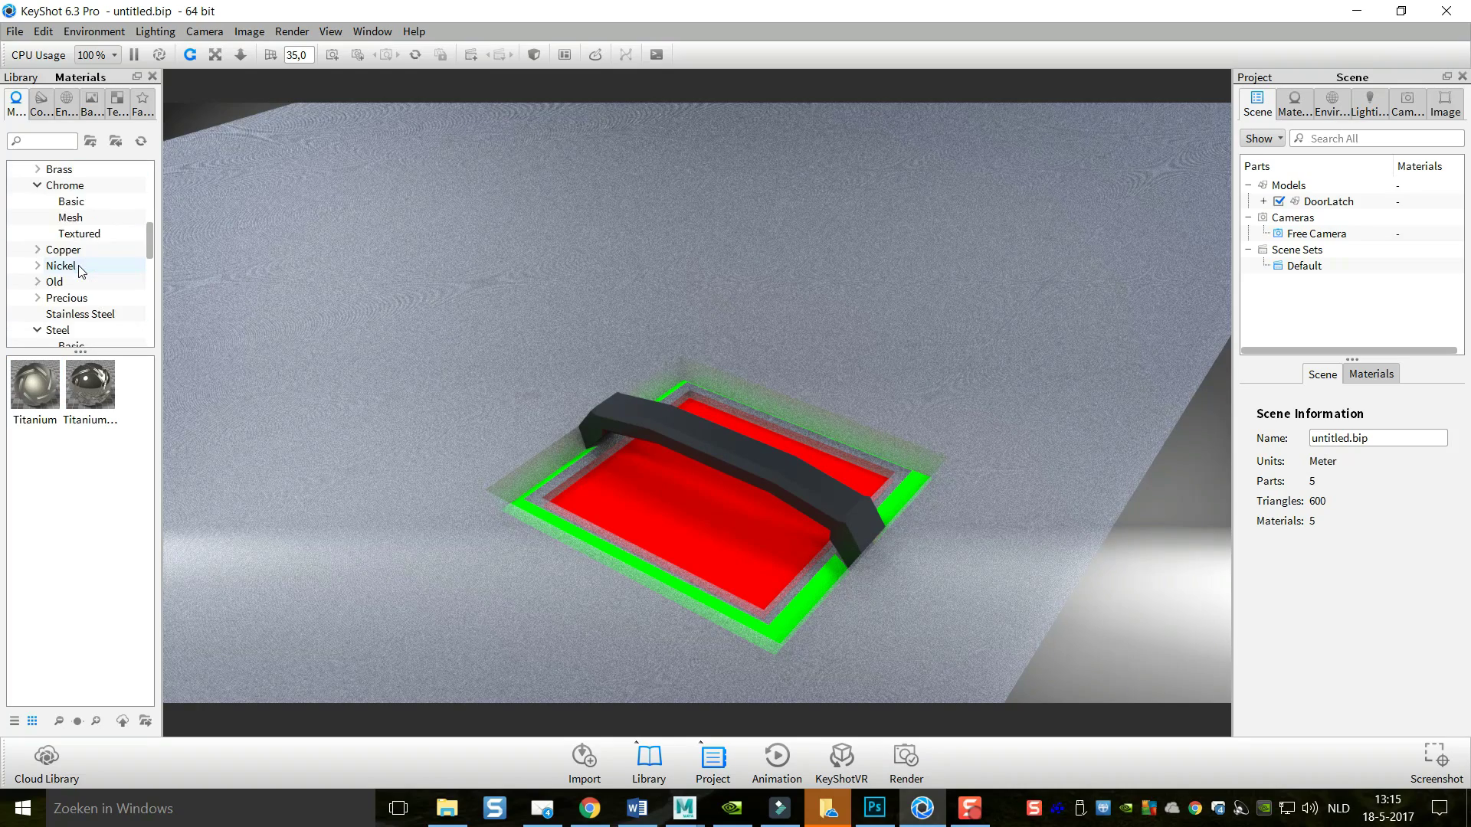
{"action": "scroll", "coordinate": [79, 268], "scroll_direction": "up", "scroll_amount": 2}
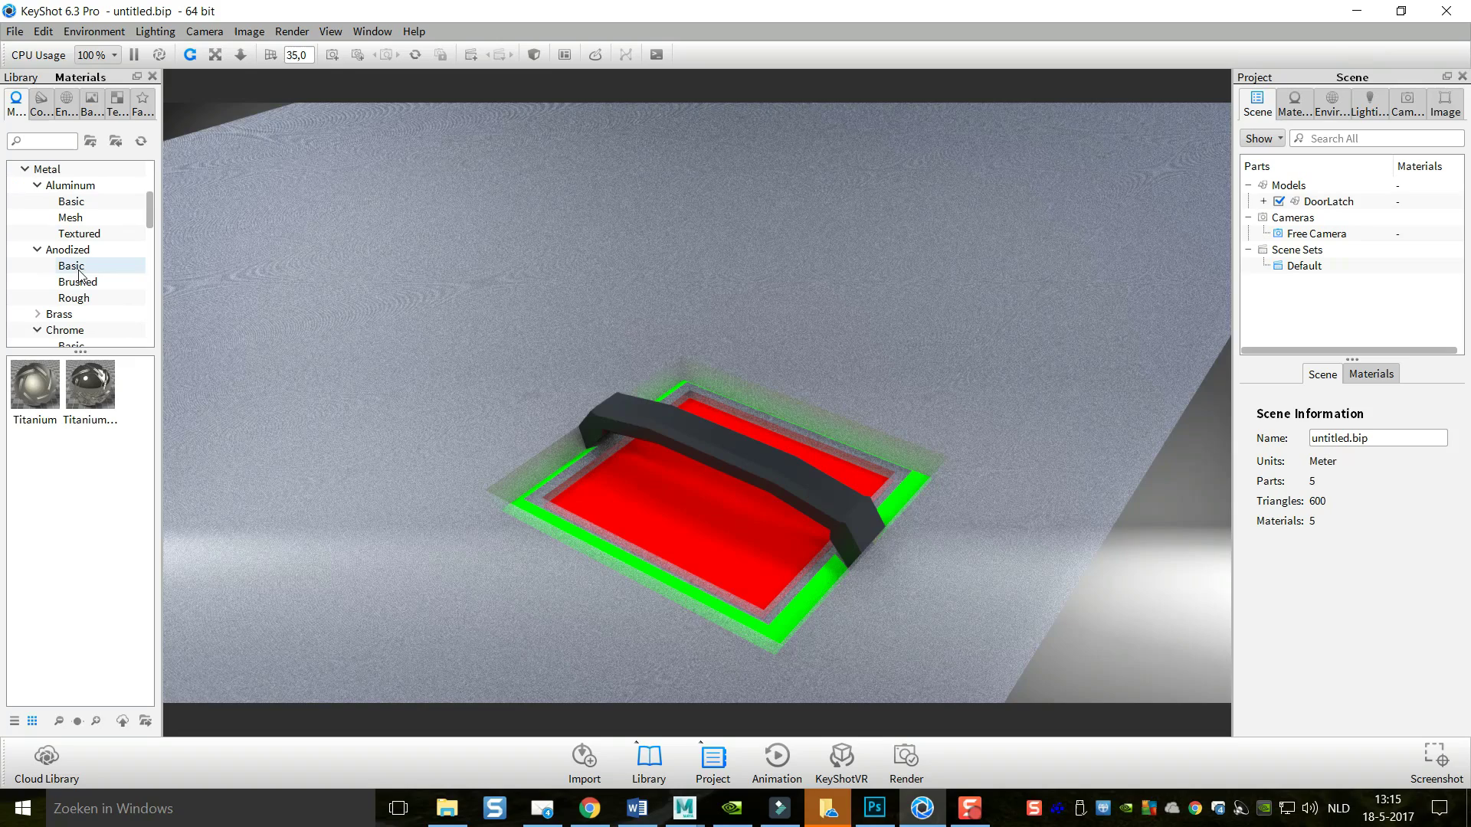
{"action": "left_click", "coordinate": [79, 268]}
{"action": "left_click", "coordinate": [88, 283]}
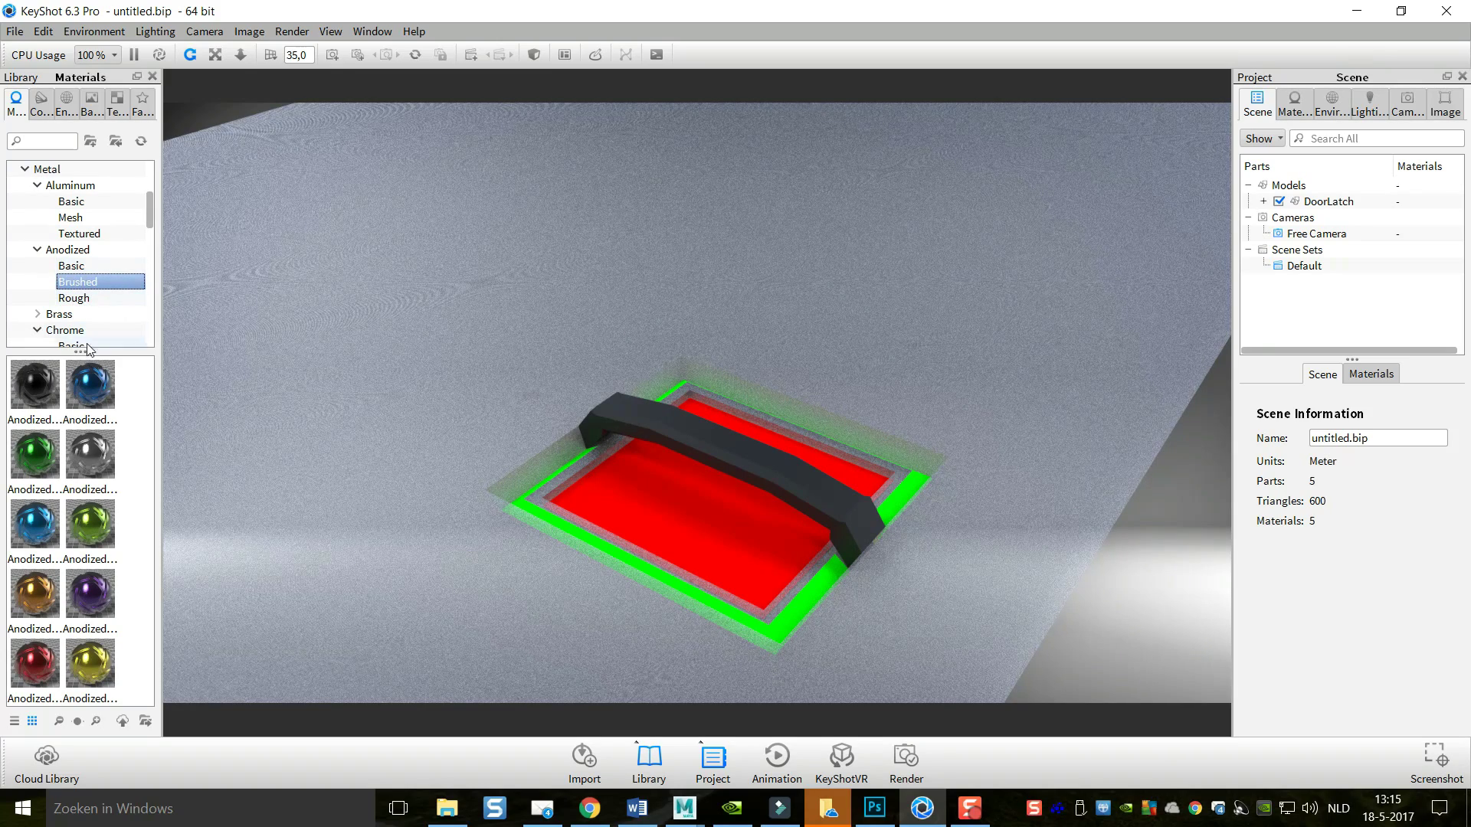
{"action": "left_click_drag", "start_coordinate": [38, 524], "coordinate": [334, 443]}
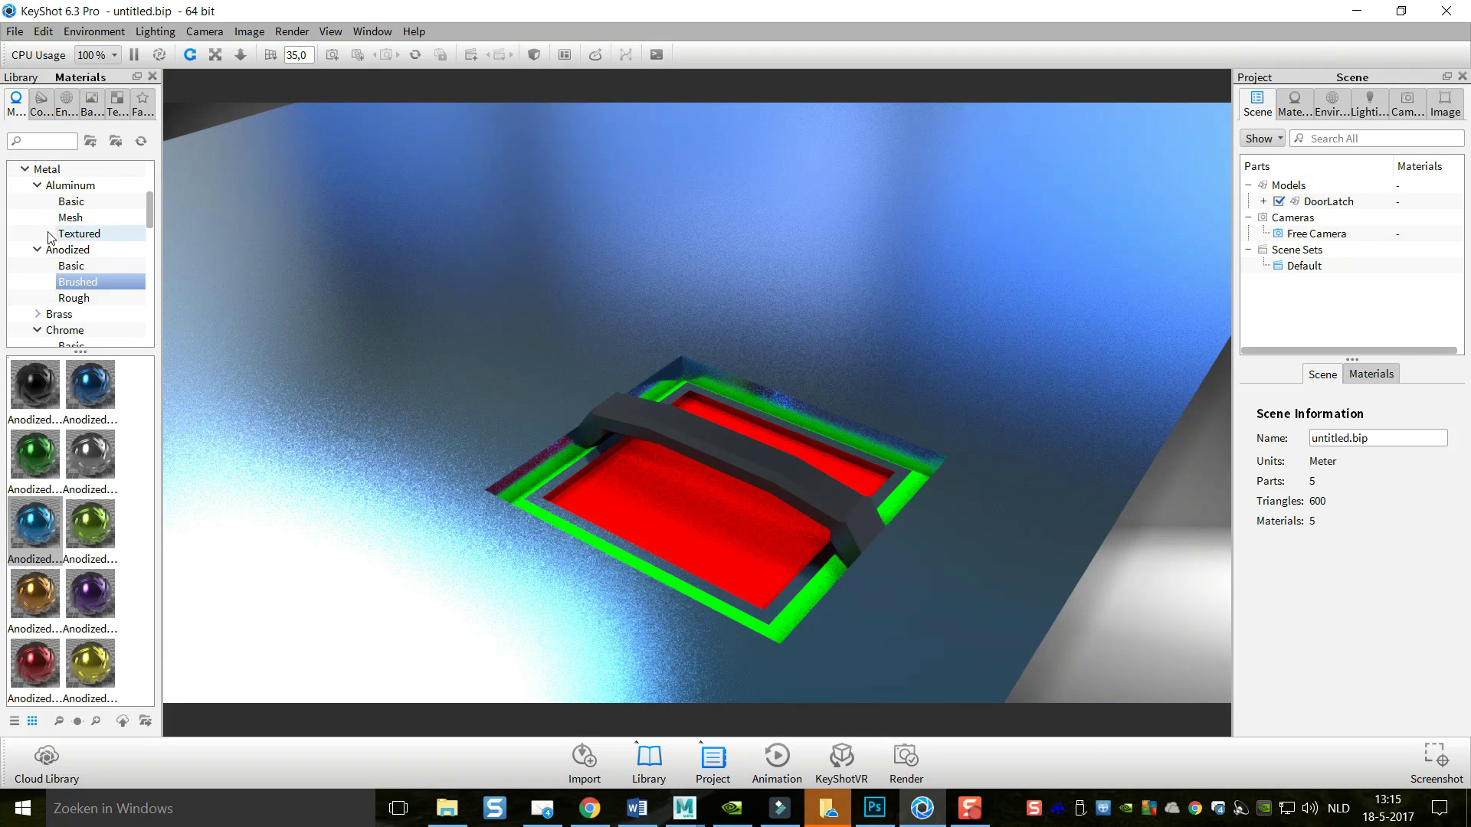
Apply the Aluminum Square Mesh material to the red recess floor and set its opacity texture scale to 2
{"action": "left_click", "coordinate": [70, 217]}
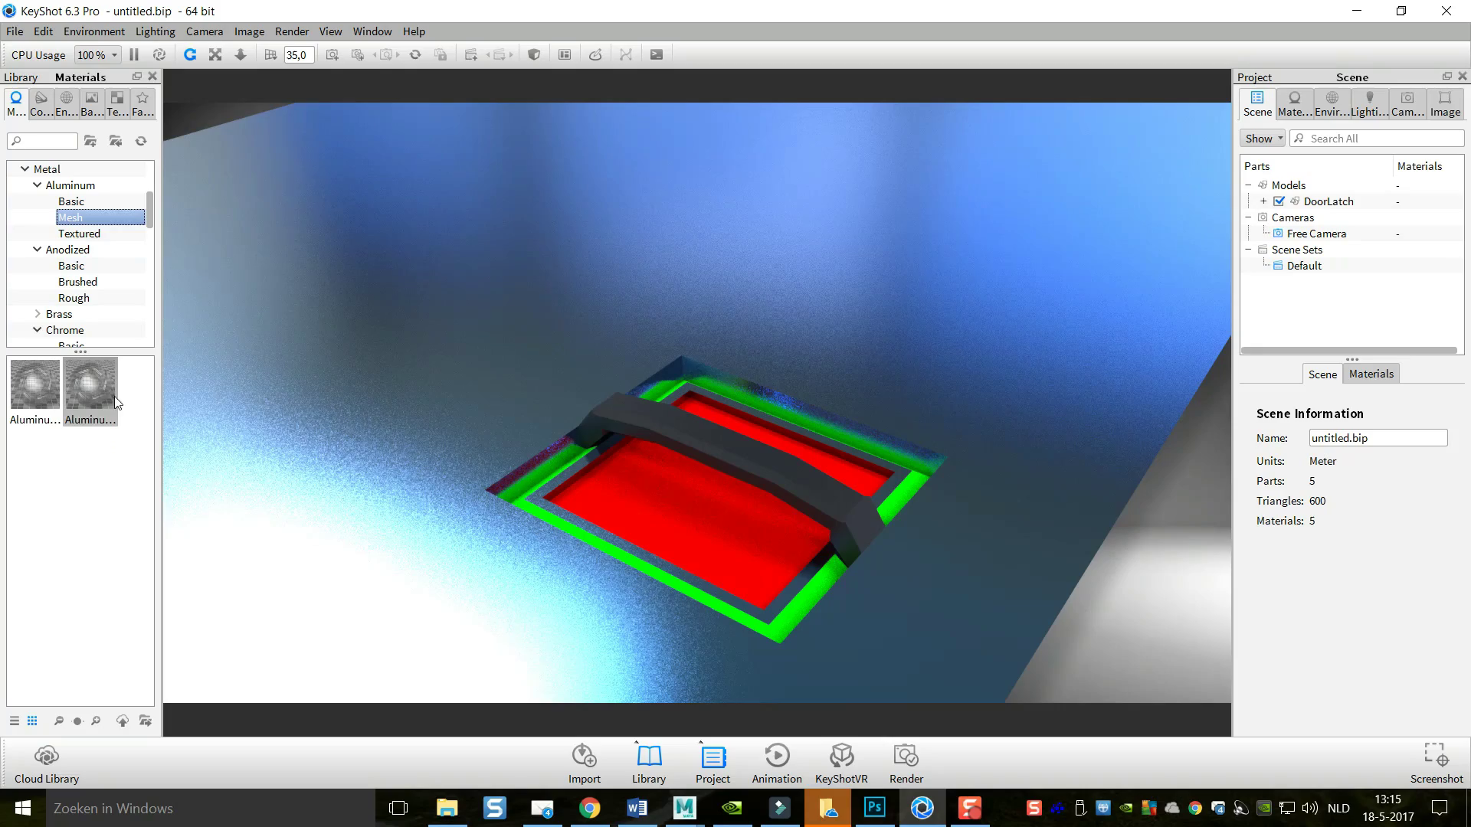
{"action": "left_click_drag", "start_coordinate": [90, 397], "coordinate": [672, 510]}
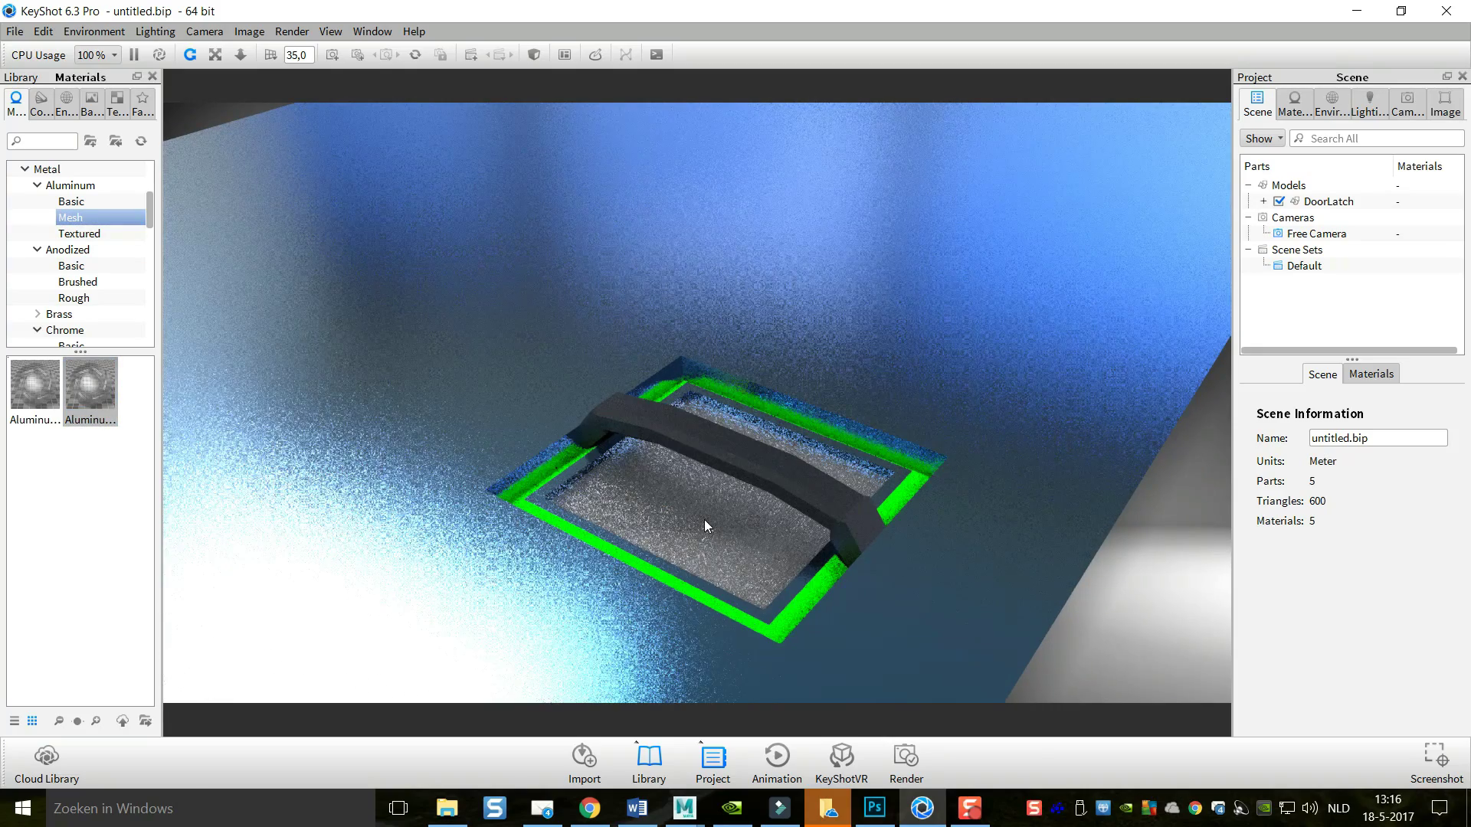
{"action": "double_click", "coordinate": [705, 520]}
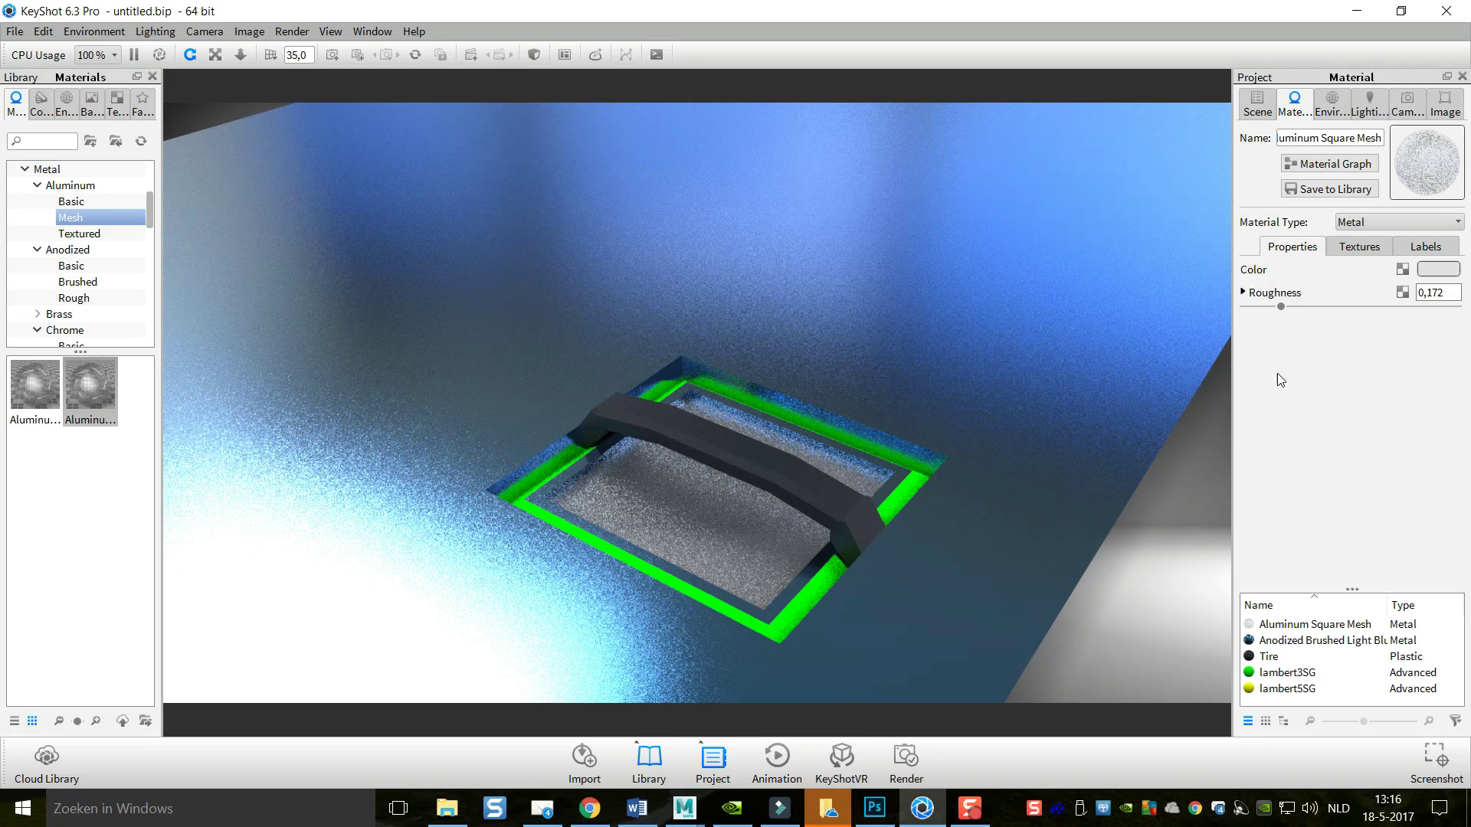
{"action": "left_click", "coordinate": [1364, 249]}
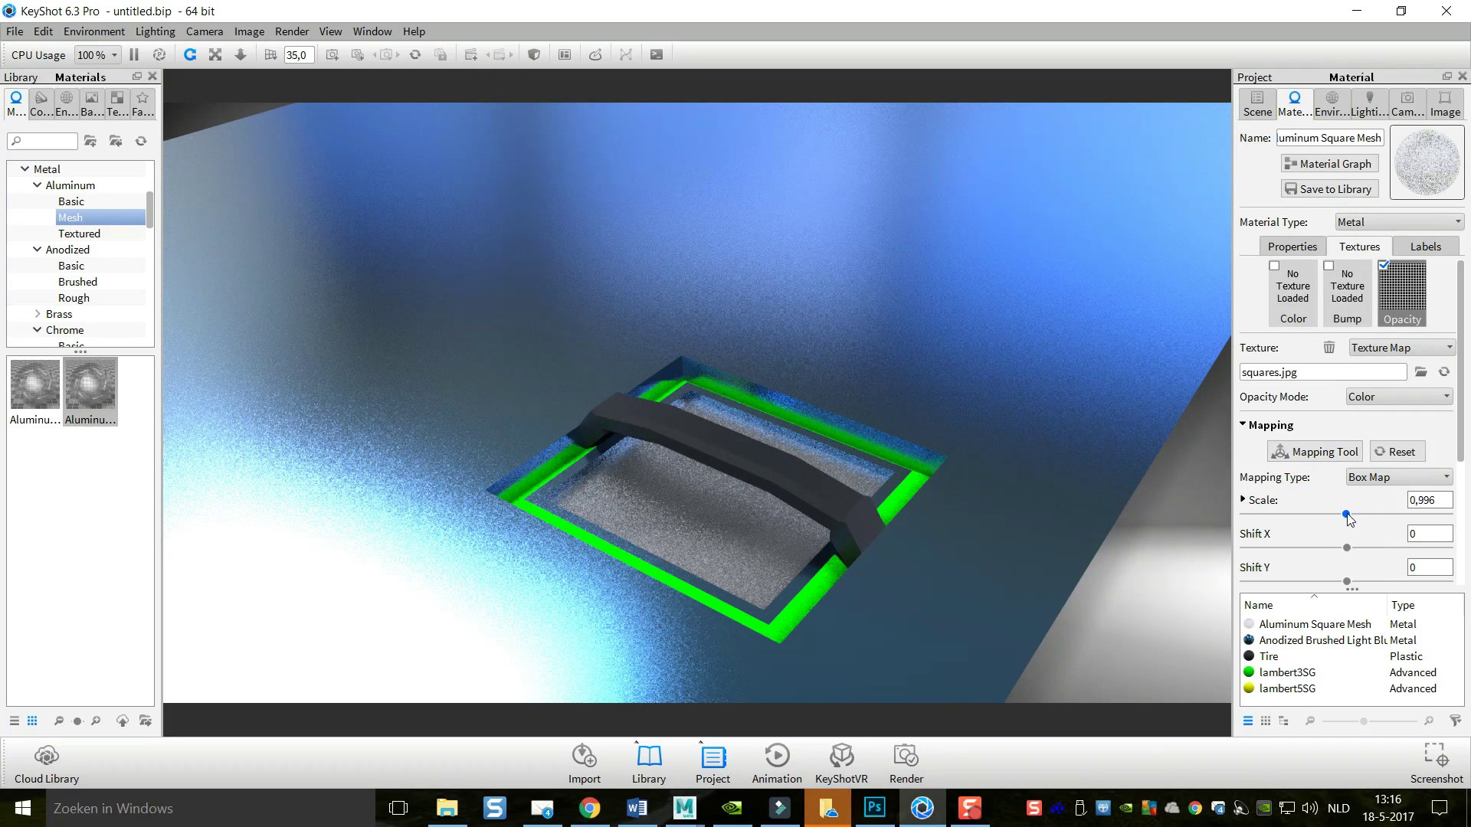
{"action": "left_click_drag", "start_coordinate": [1350, 519], "coordinate": [1466, 521]}
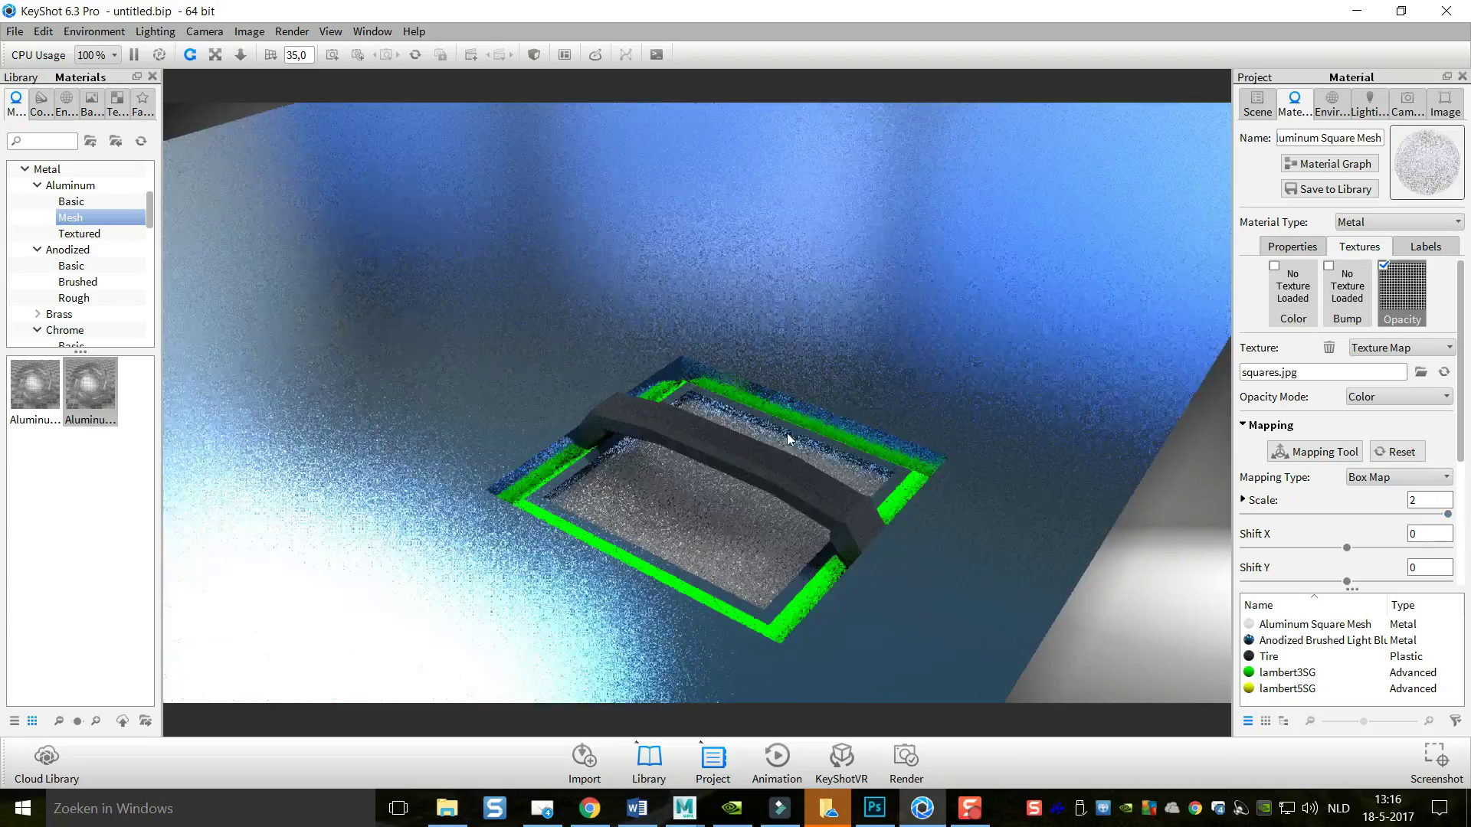
{"action": "scroll", "coordinate": [788, 433], "scroll_direction": "up", "scroll_amount": 10}
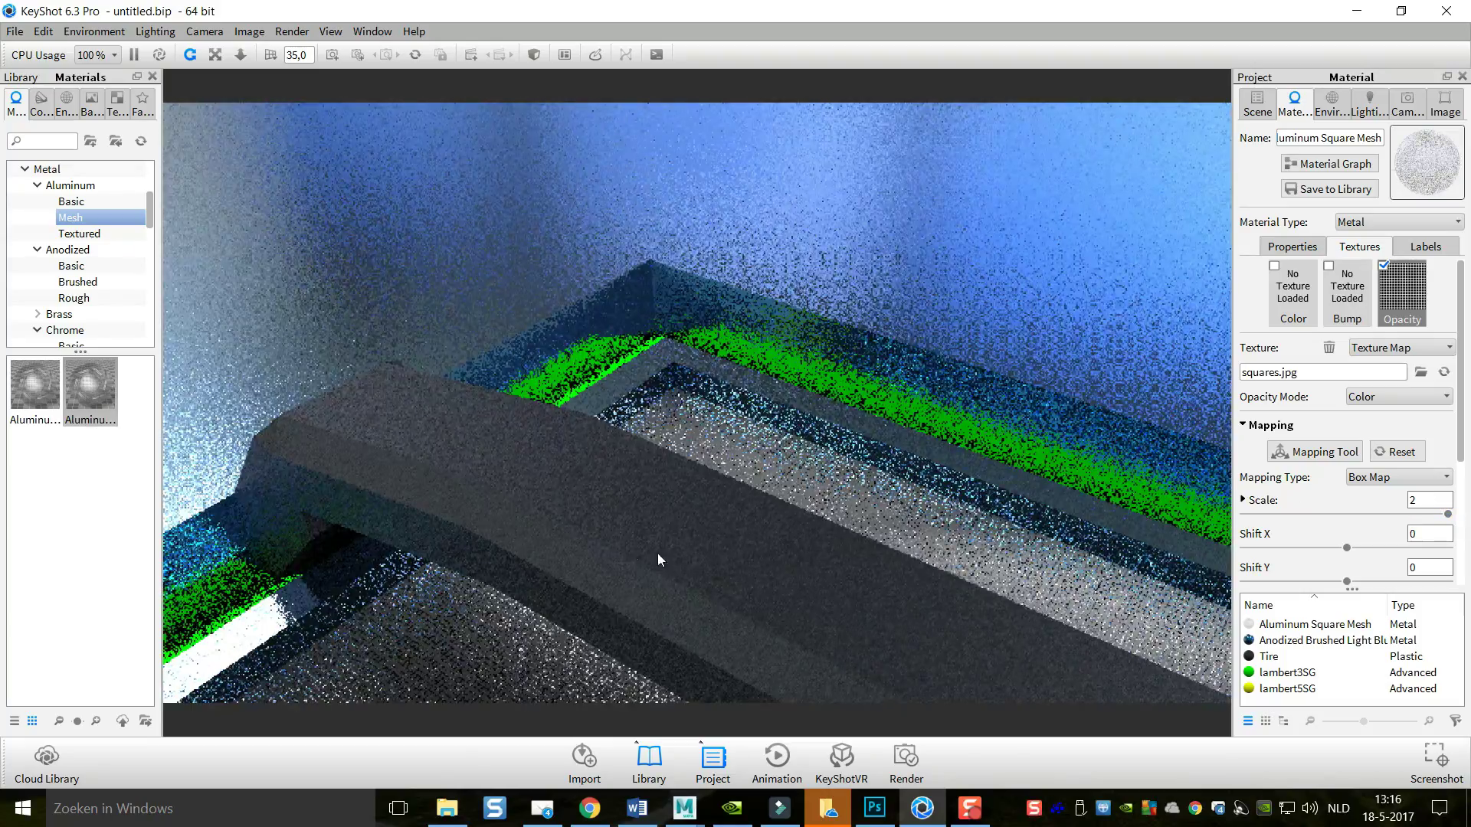
{"action": "scroll", "coordinate": [628, 550], "scroll_direction": "up", "scroll_amount": 10}
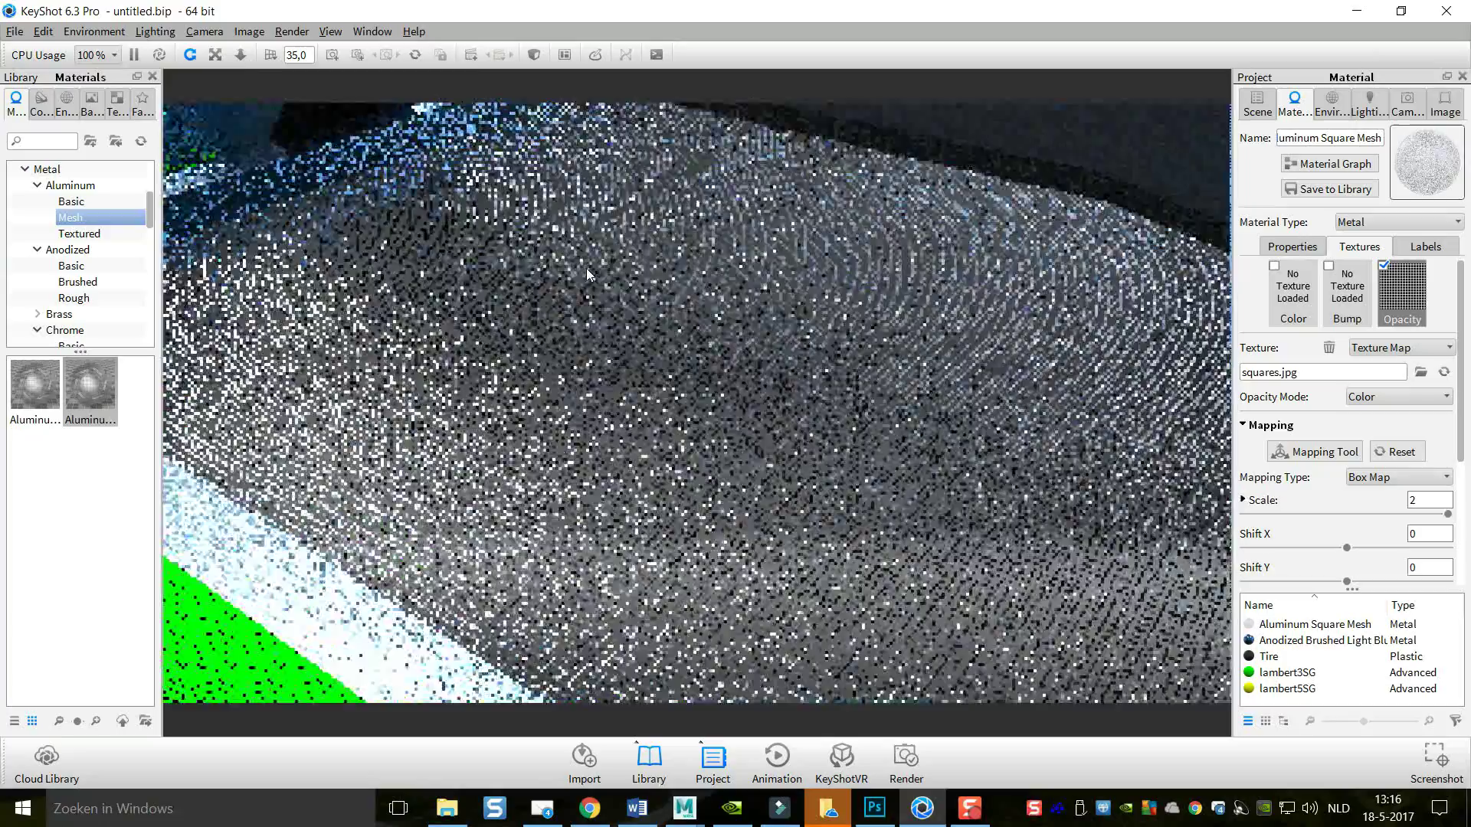
{"action": "scroll", "coordinate": [588, 273], "scroll_direction": "up", "scroll_amount": 3}
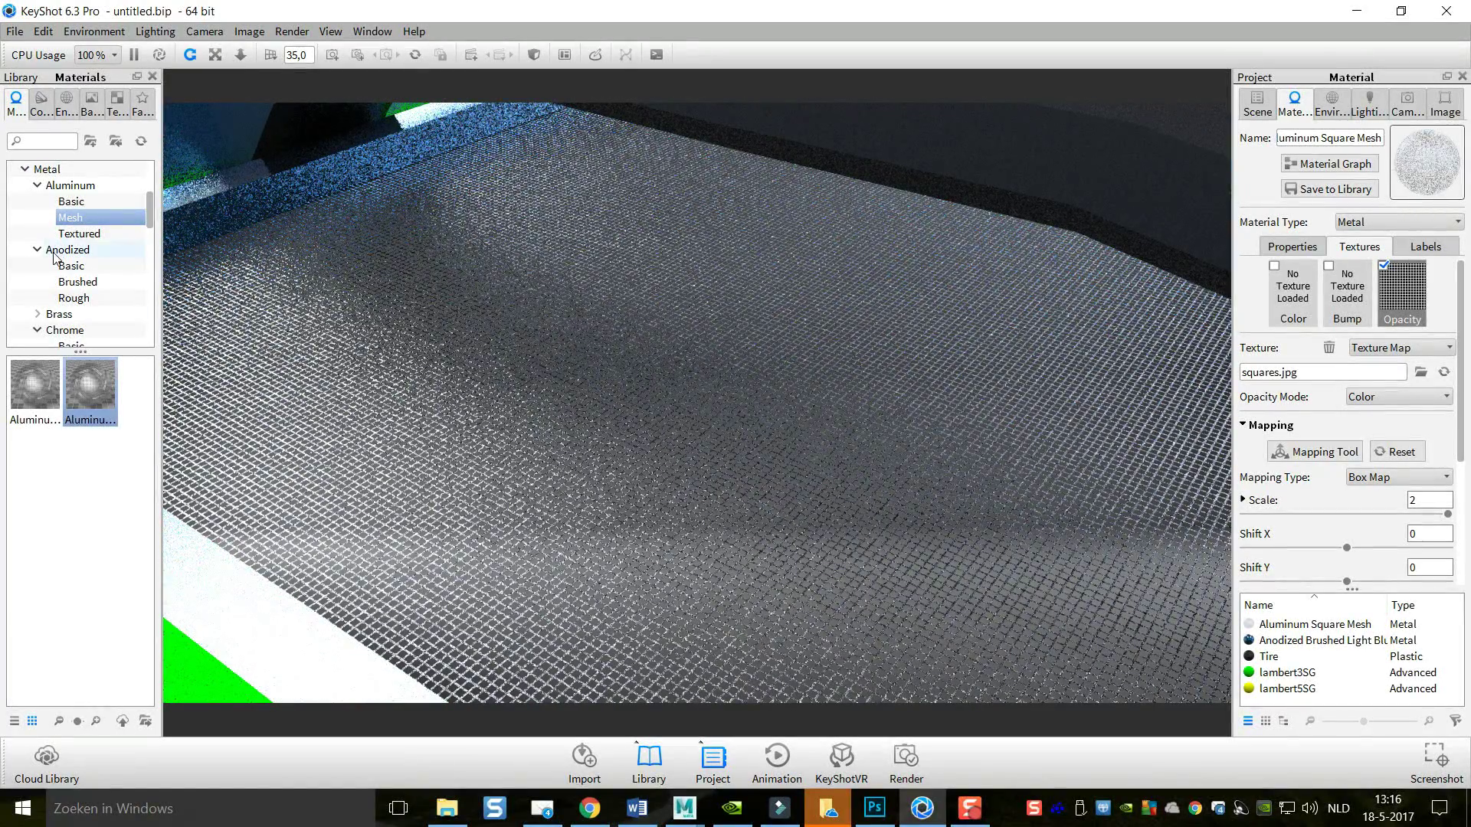
Apply the Chrome Circular Mesh material to the recess floor and set its bump texture scale to 2
{"action": "scroll", "coordinate": [69, 269], "scroll_direction": "down", "scroll_amount": 1}
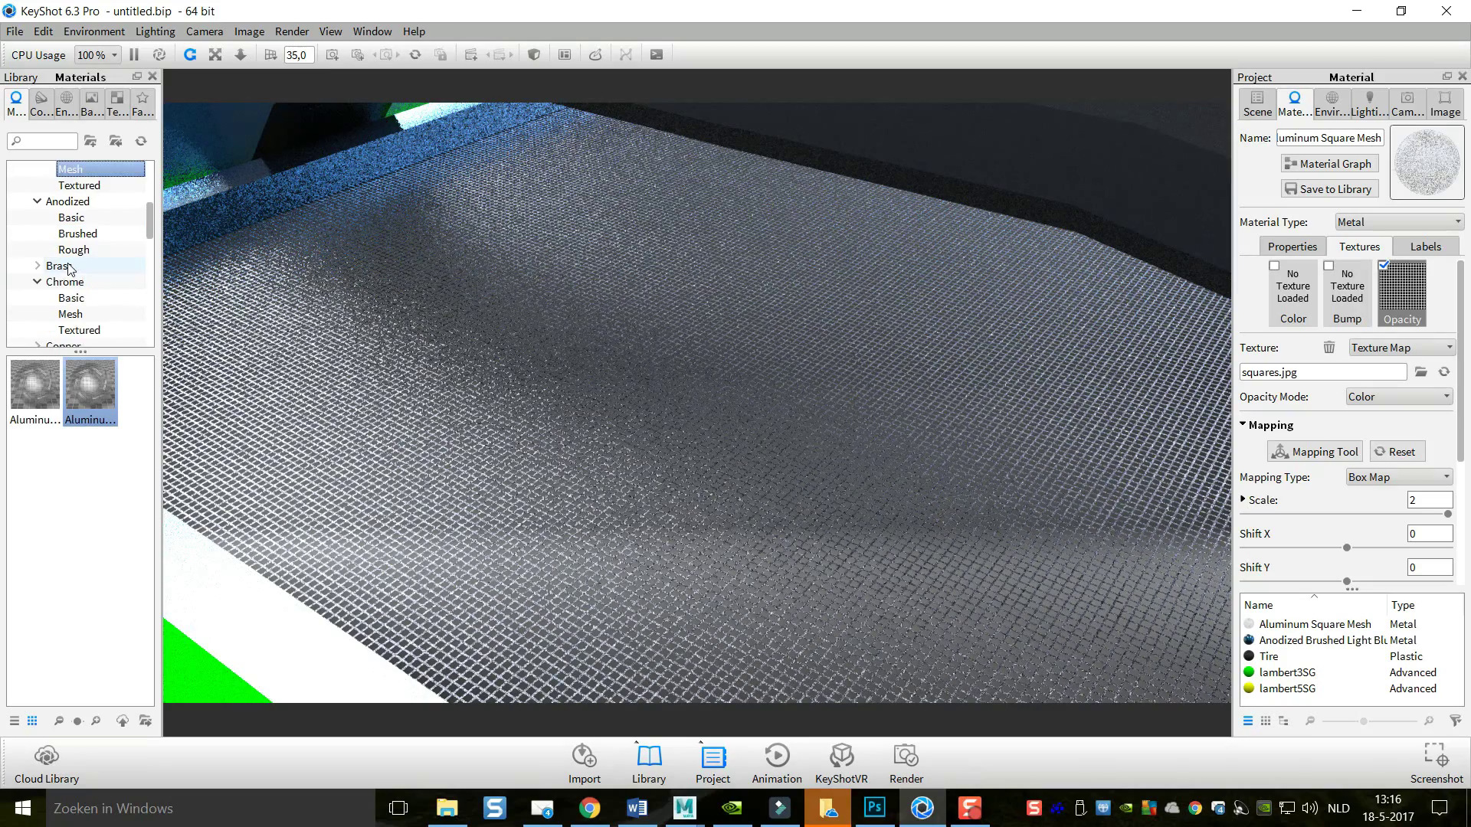
{"action": "left_click", "coordinate": [93, 314]}
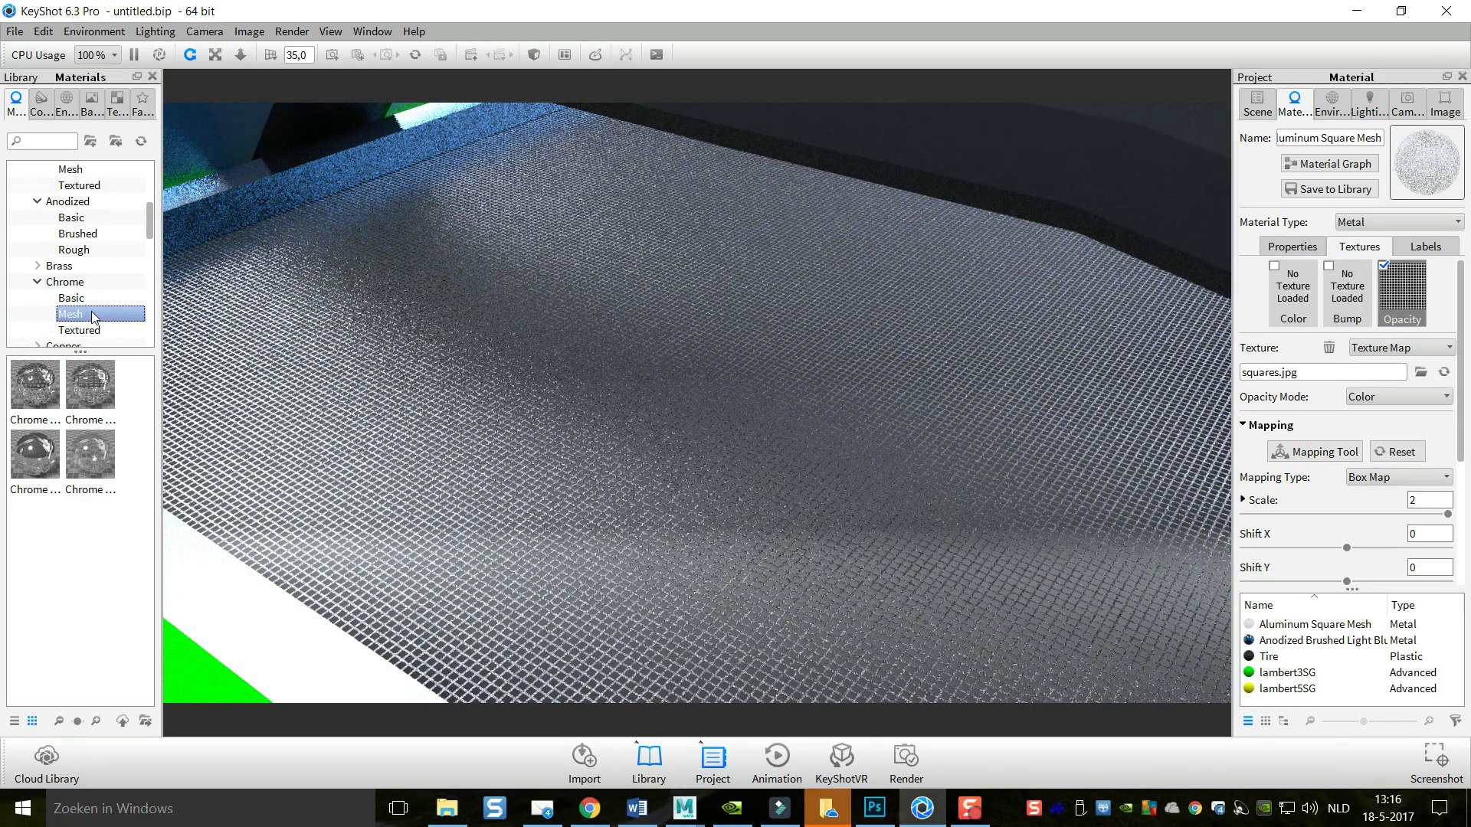
{"action": "left_click_drag", "start_coordinate": [39, 393], "coordinate": [457, 435]}
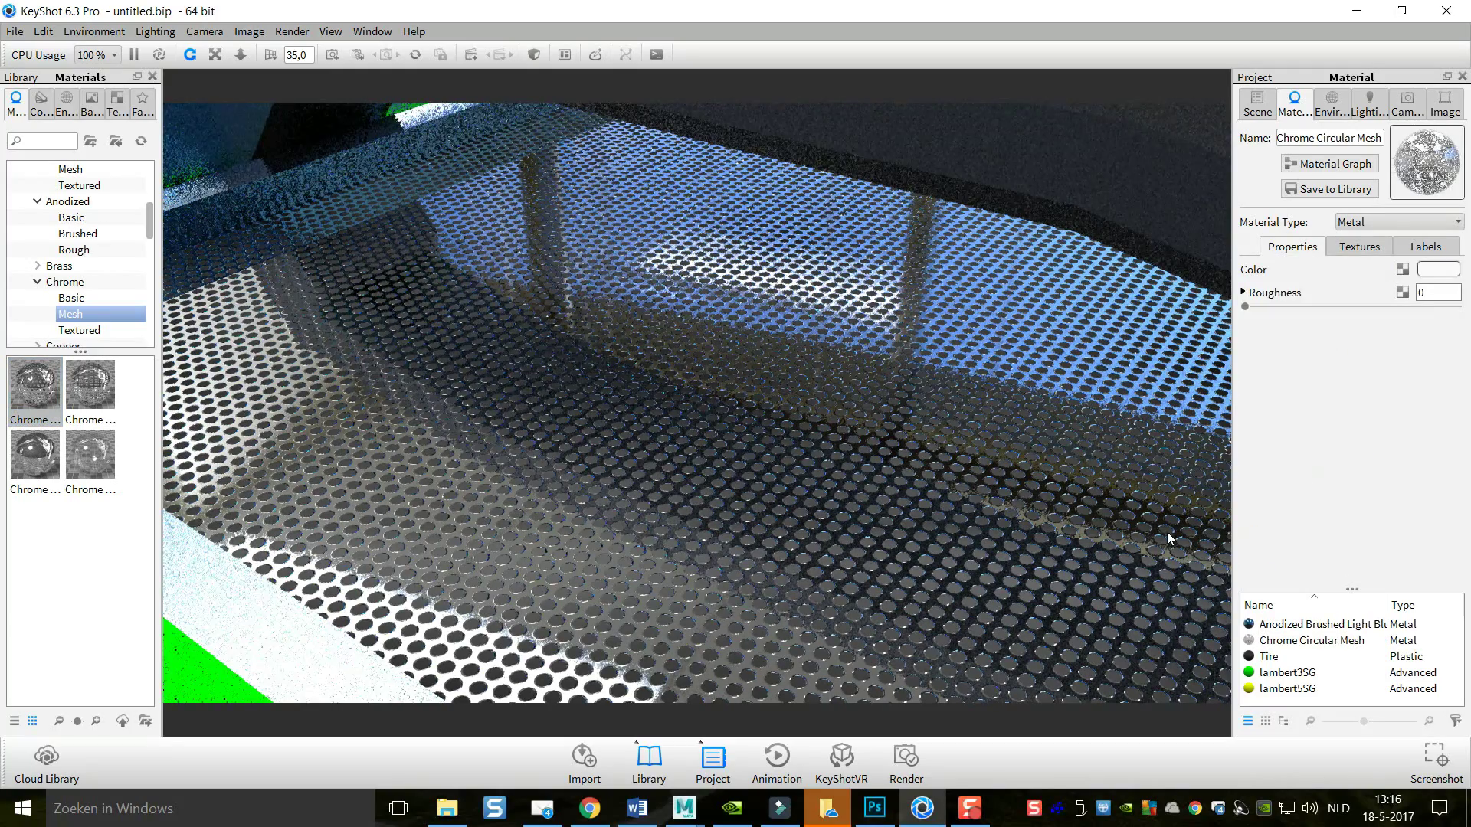
{"action": "left_click", "coordinate": [1363, 246]}
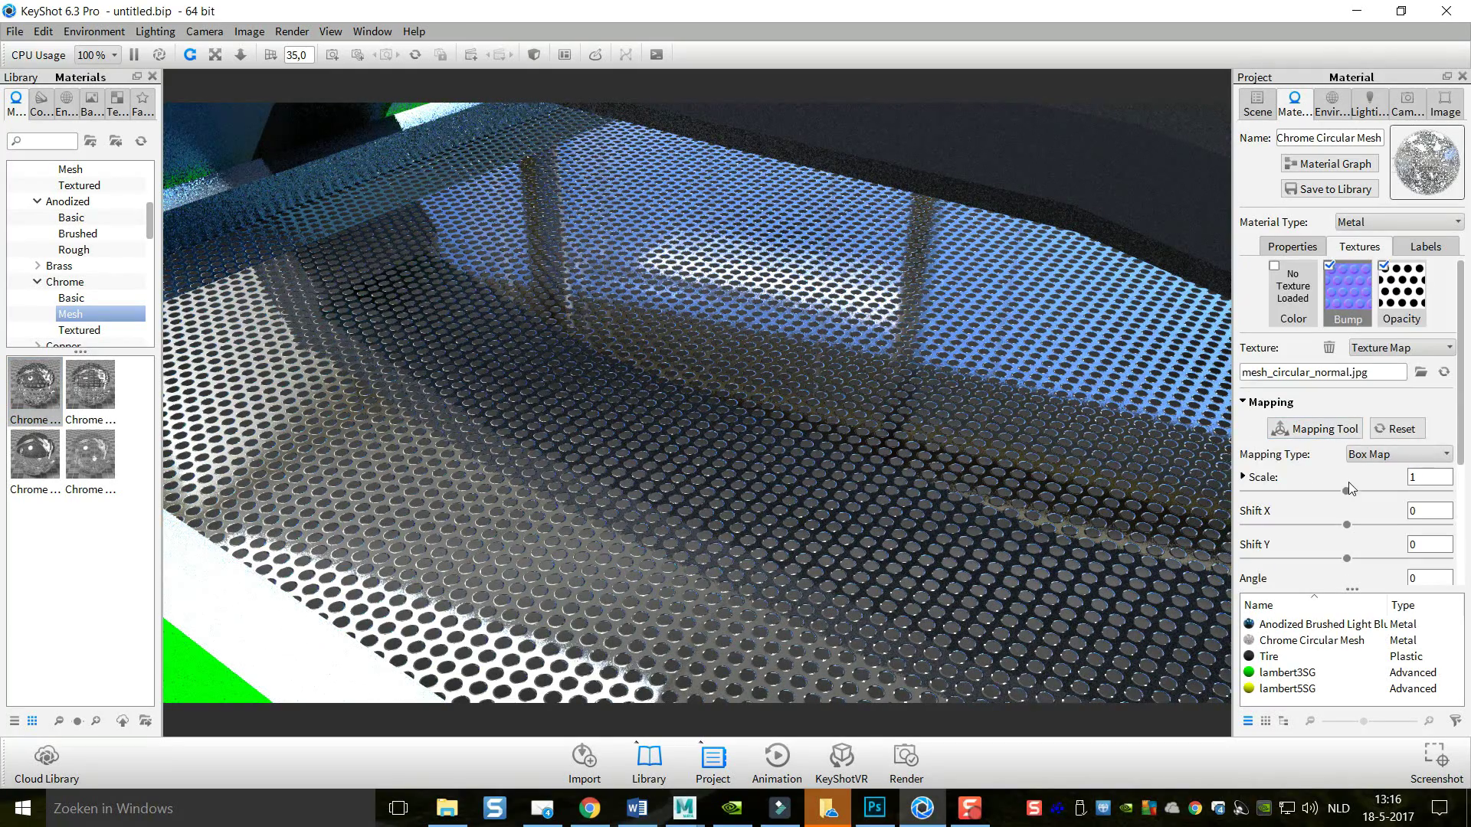
{"action": "left_click_drag", "start_coordinate": [1352, 494], "coordinate": [1456, 504]}
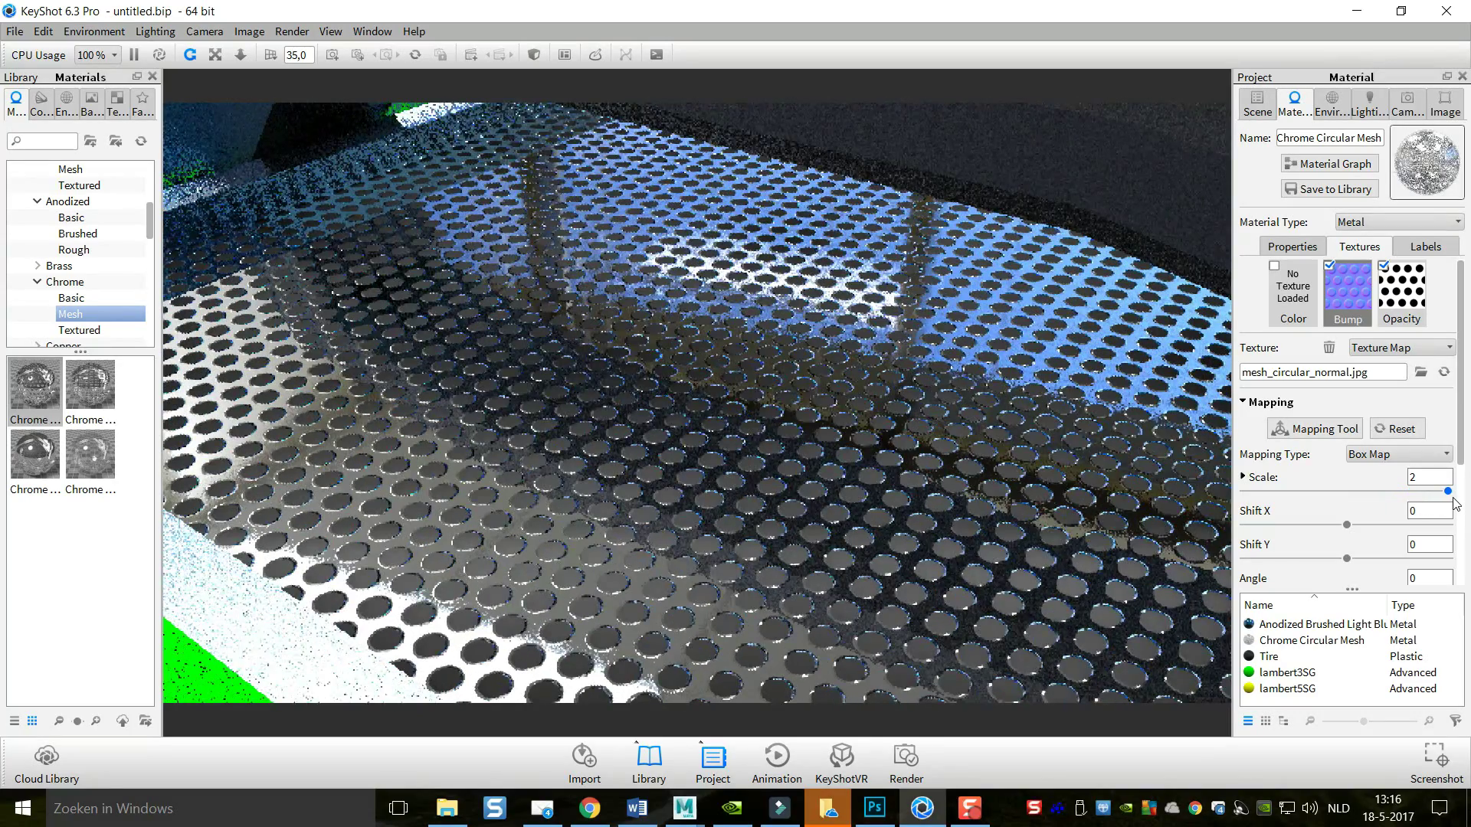
{"action": "scroll", "coordinate": [506, 319], "scroll_direction": "up", "scroll_amount": 5}
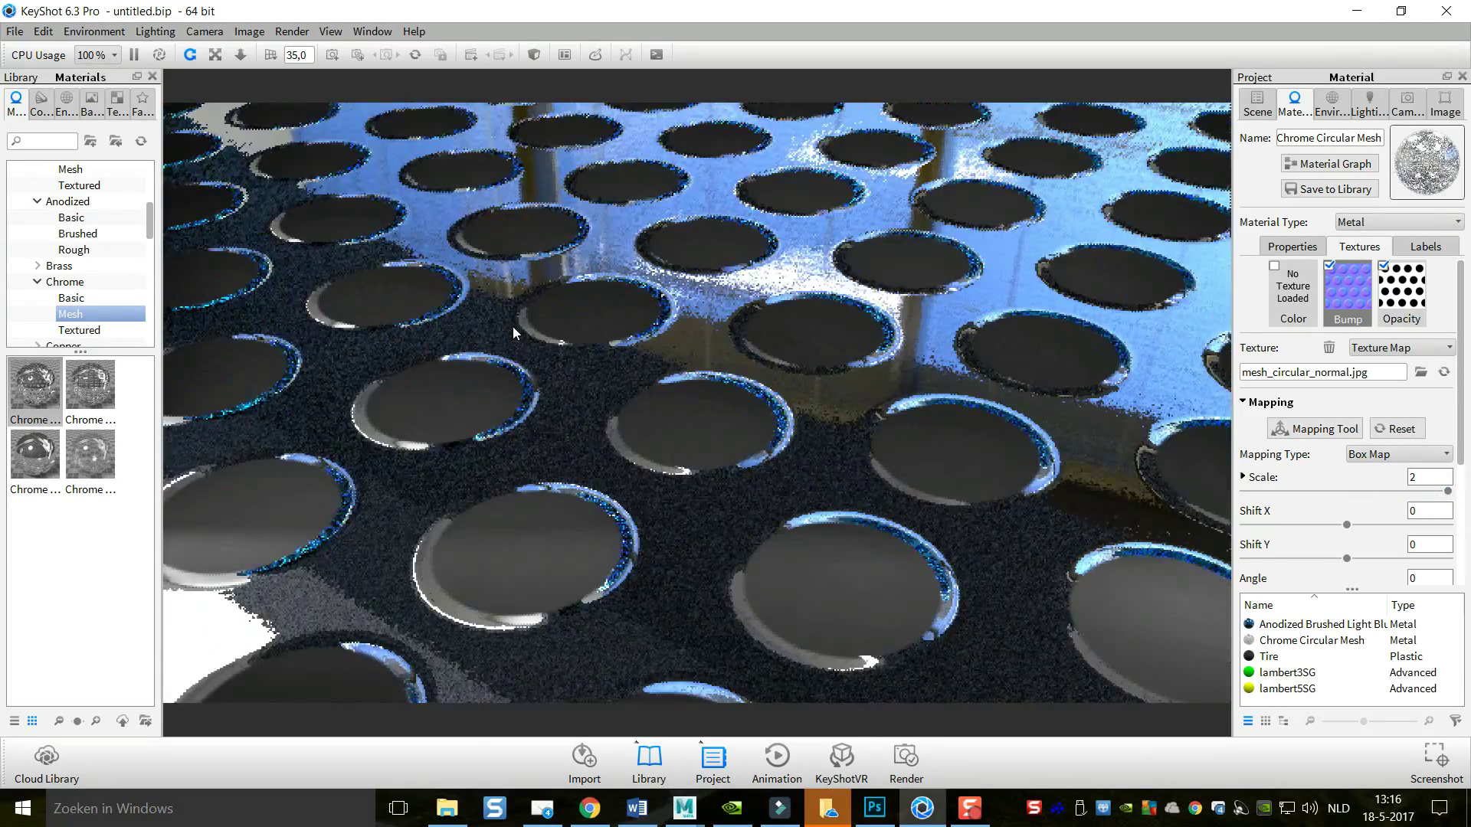
{"action": "scroll", "coordinate": [514, 322], "scroll_direction": "down", "scroll_amount": 5}
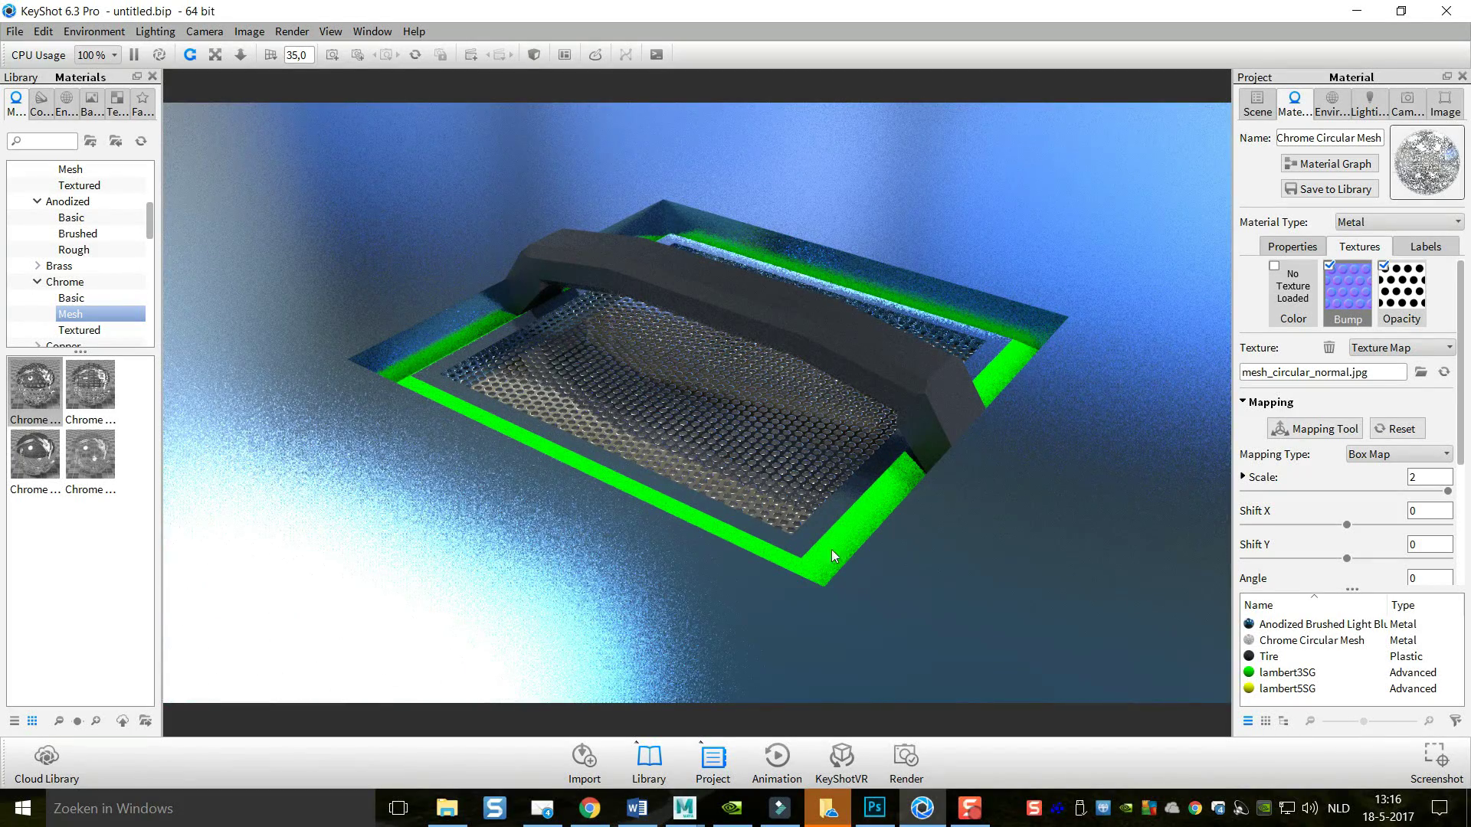
Apply the Emissive Cool light material to the green border around the recess floor
{"action": "scroll", "coordinate": [76, 257], "scroll_direction": "down", "scroll_amount": 5}
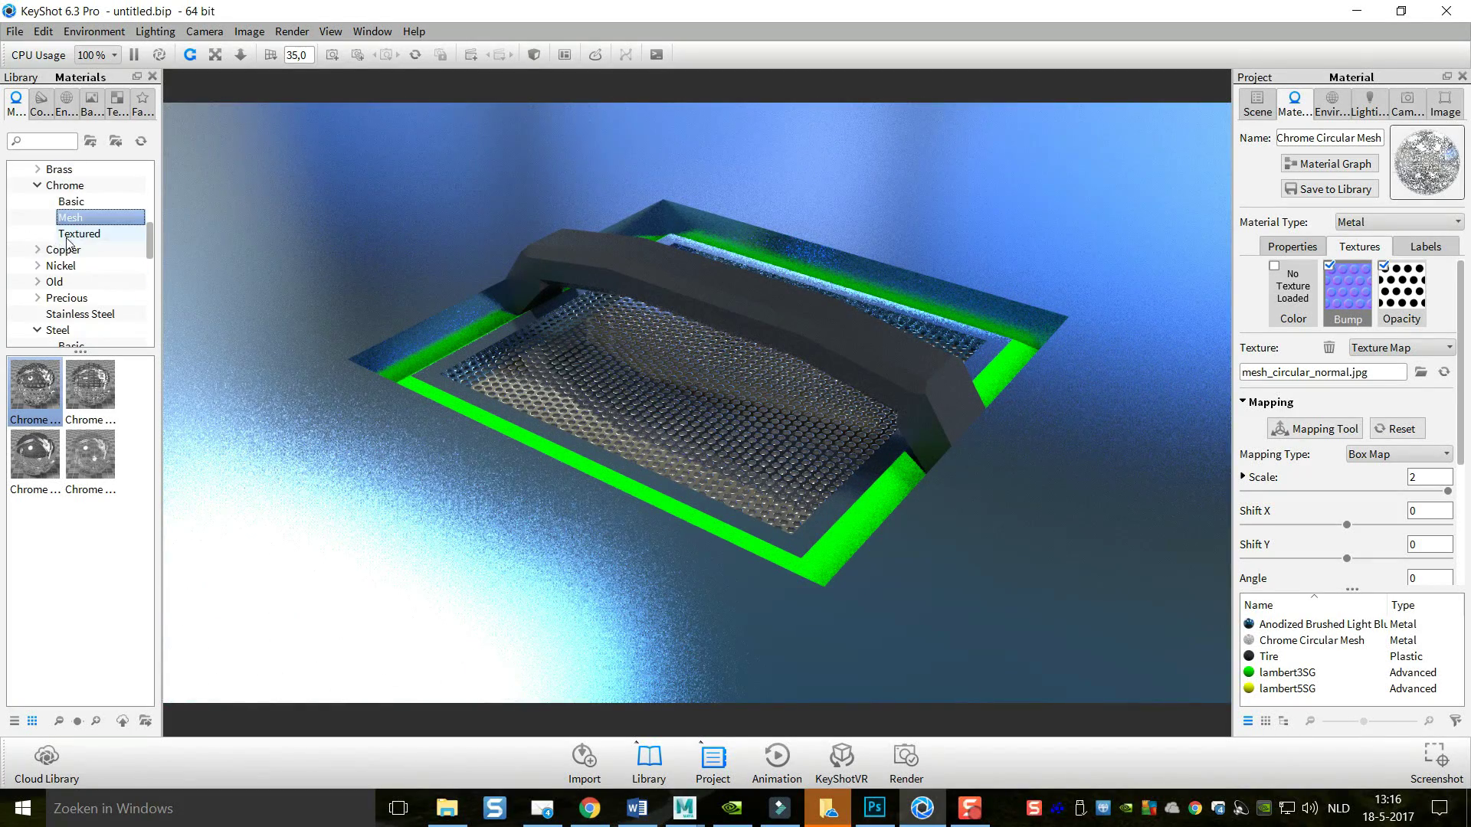
{"action": "scroll", "coordinate": [89, 263], "scroll_direction": "down", "scroll_amount": 3}
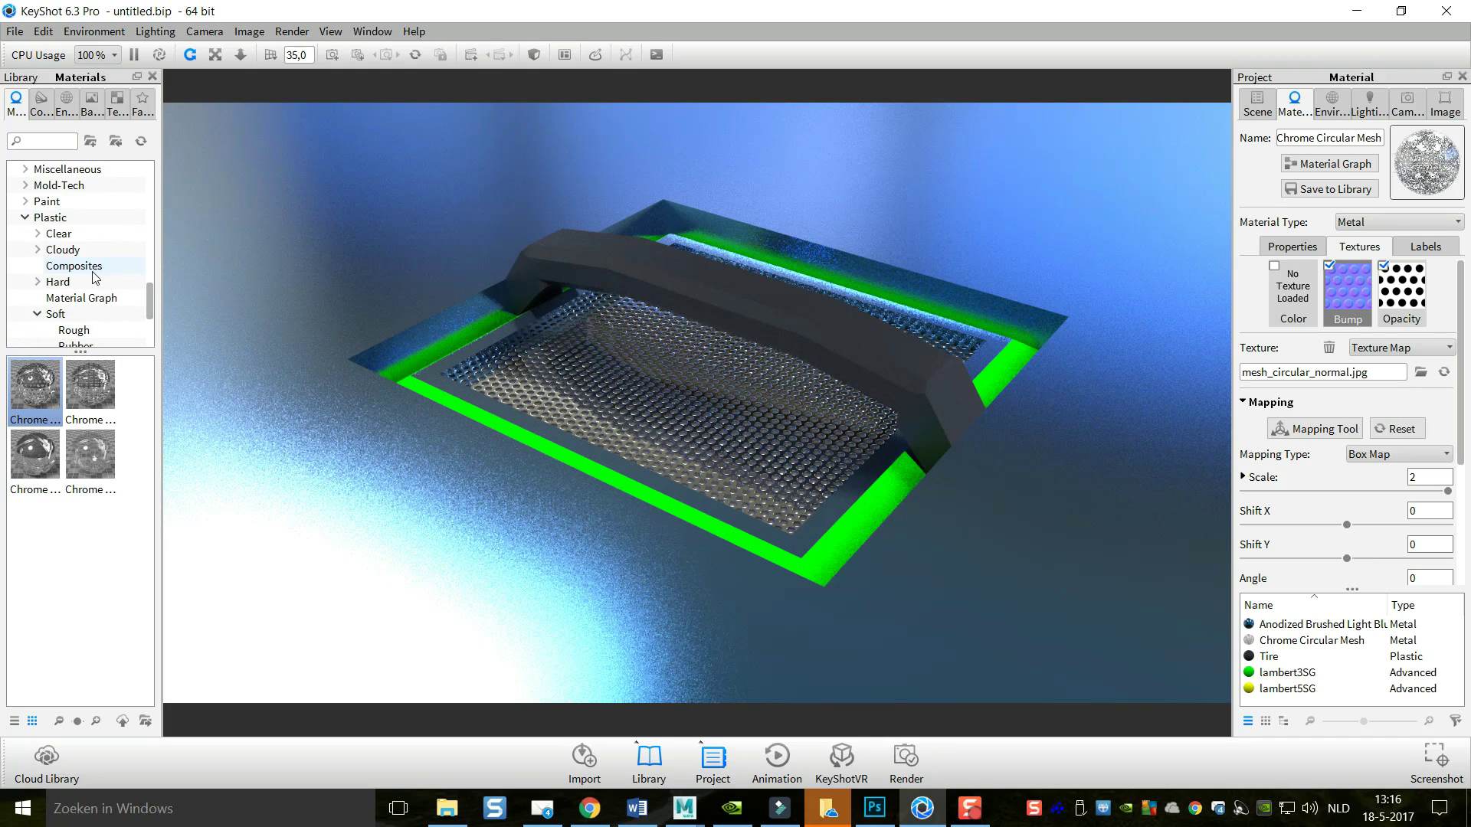
{"action": "scroll", "coordinate": [96, 277], "scroll_direction": "up", "scroll_amount": 10}
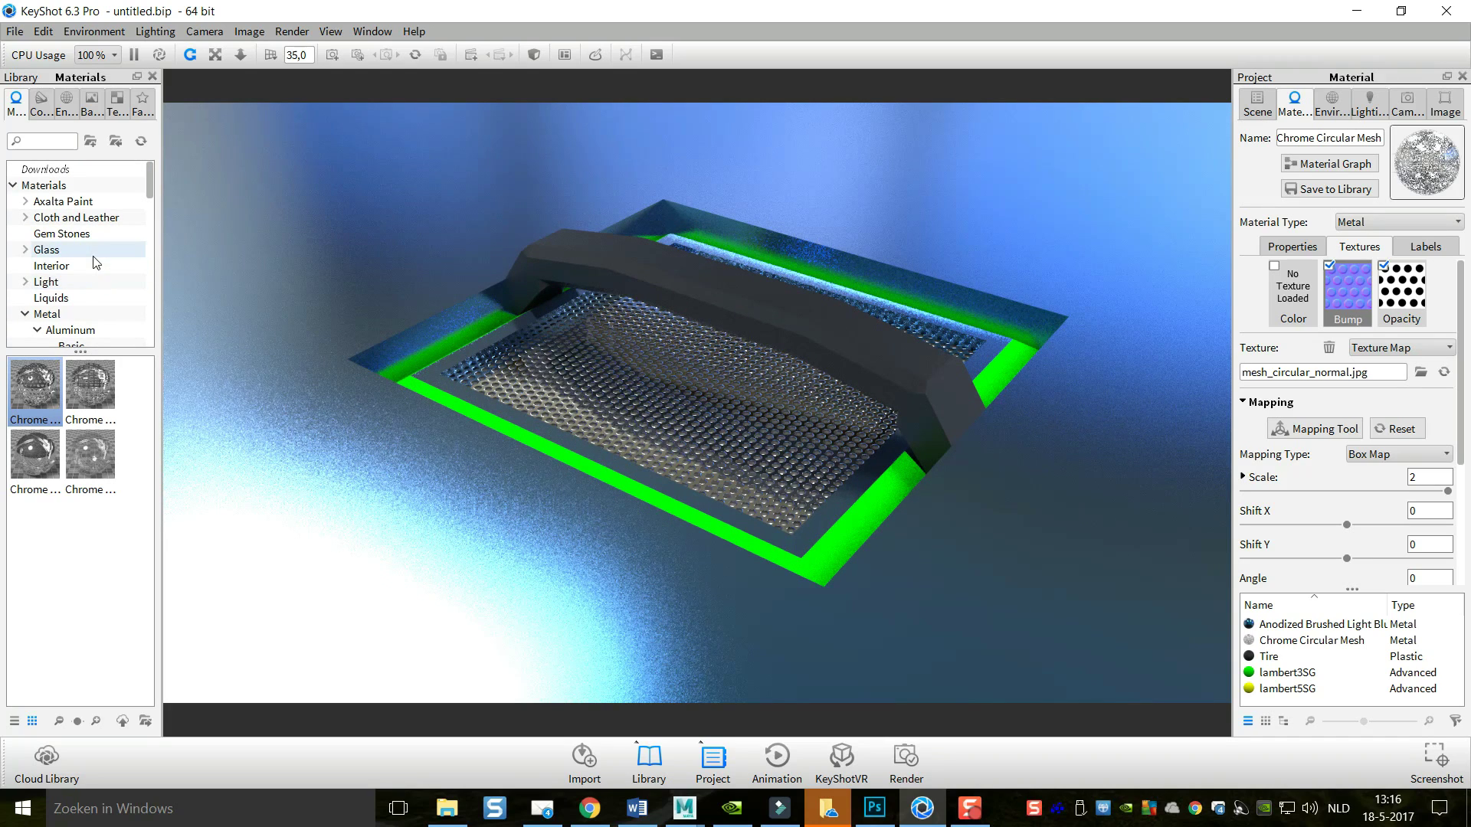
{"action": "left_click", "coordinate": [25, 282]}
{"action": "left_click", "coordinate": [75, 298]}
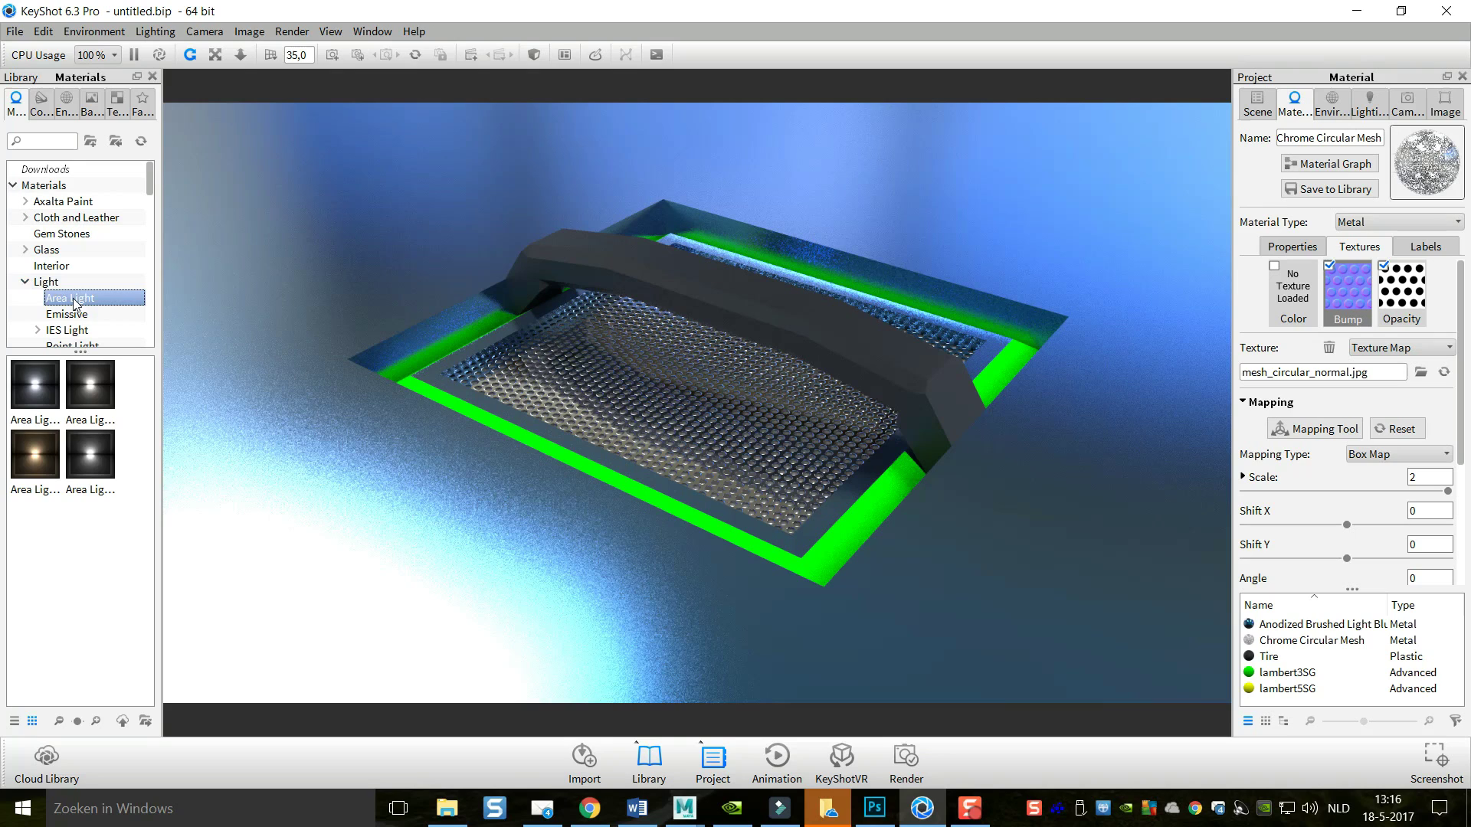
{"action": "left_click", "coordinate": [80, 314]}
{"action": "scroll", "coordinate": [80, 314], "scroll_direction": "down", "scroll_amount": 1}
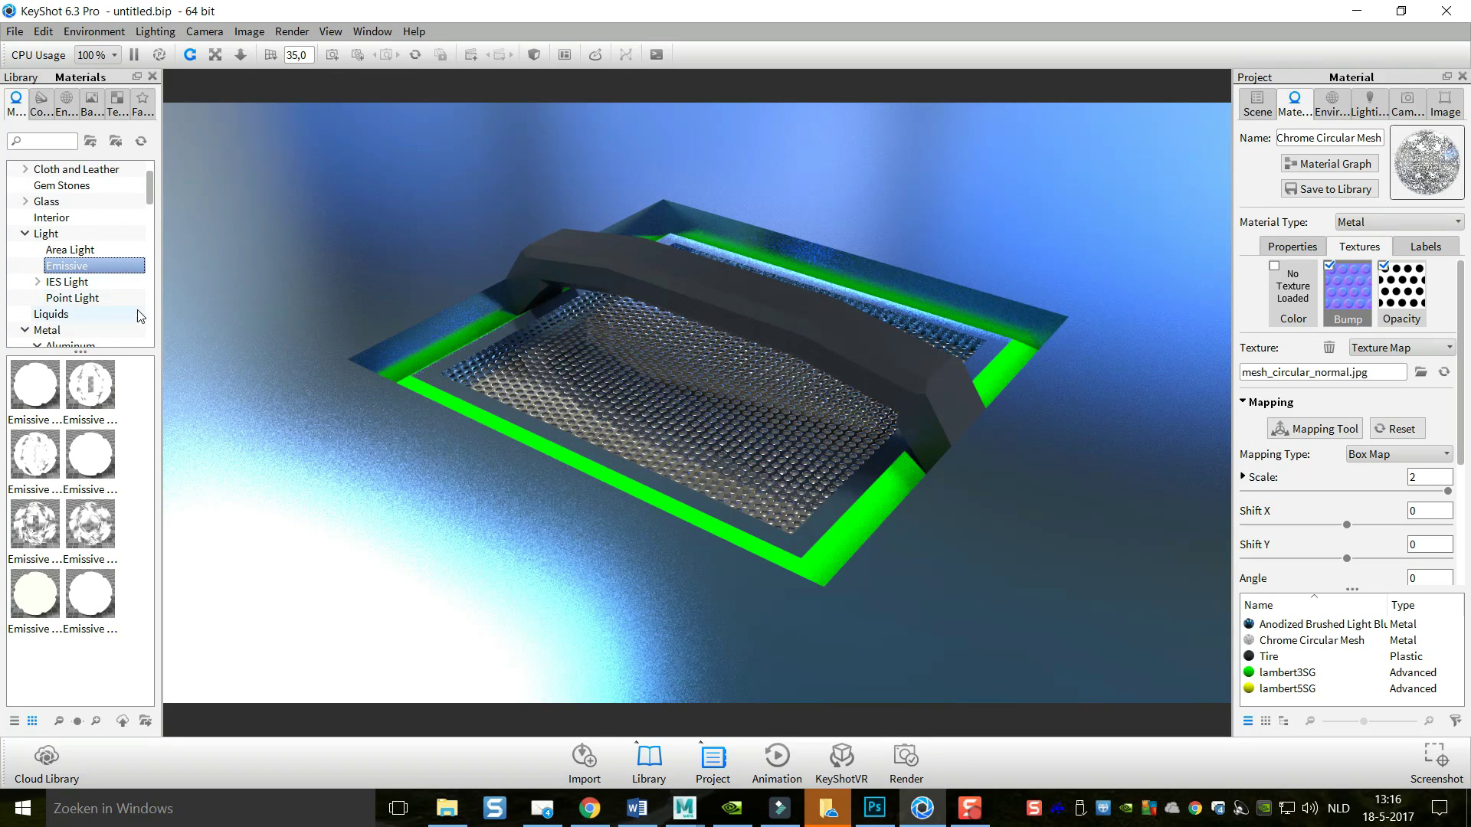
{"action": "left_click", "coordinate": [37, 282]}
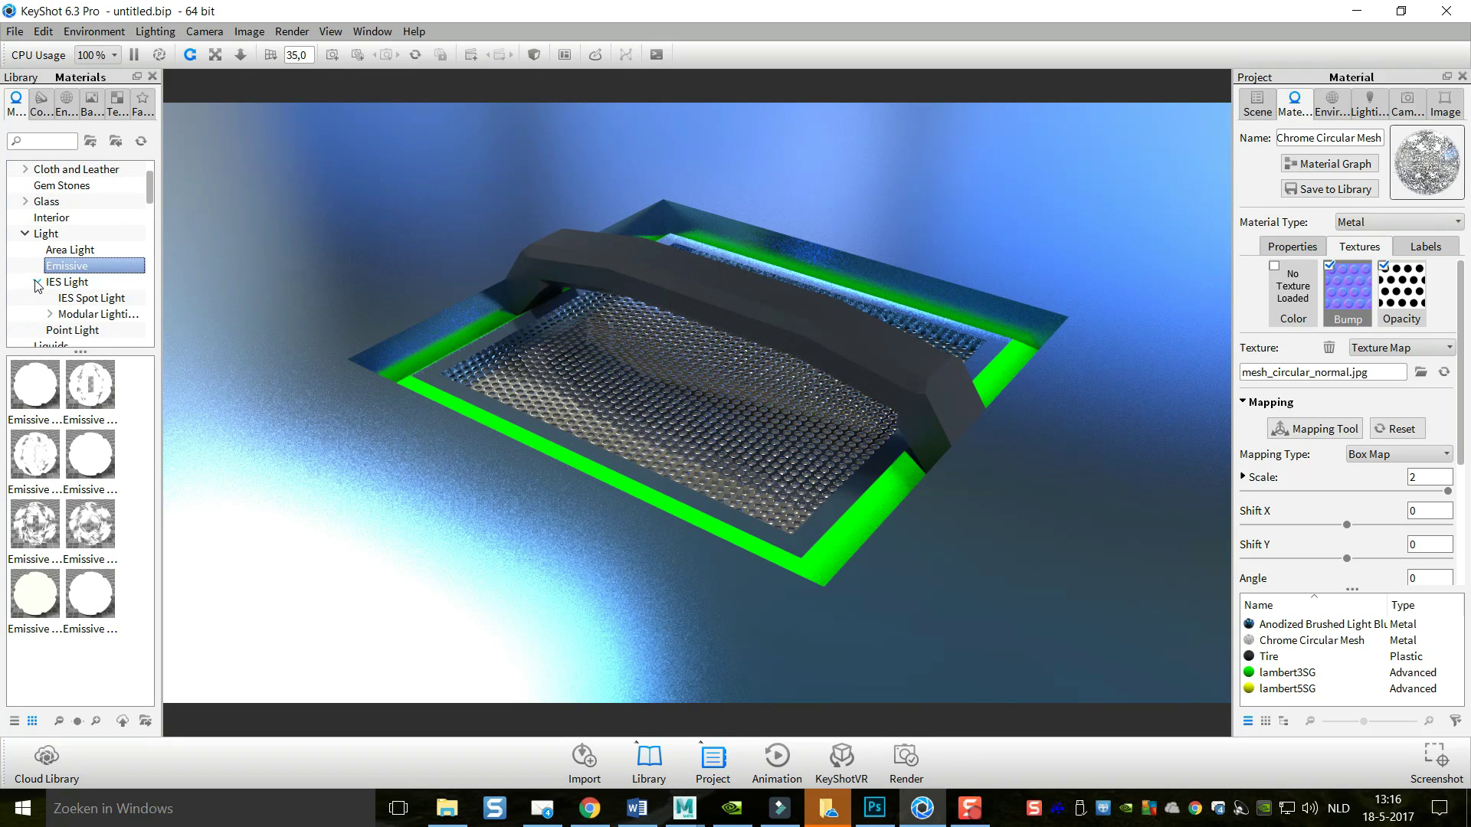
{"action": "left_click_drag", "start_coordinate": [36, 387], "coordinate": [830, 553]}
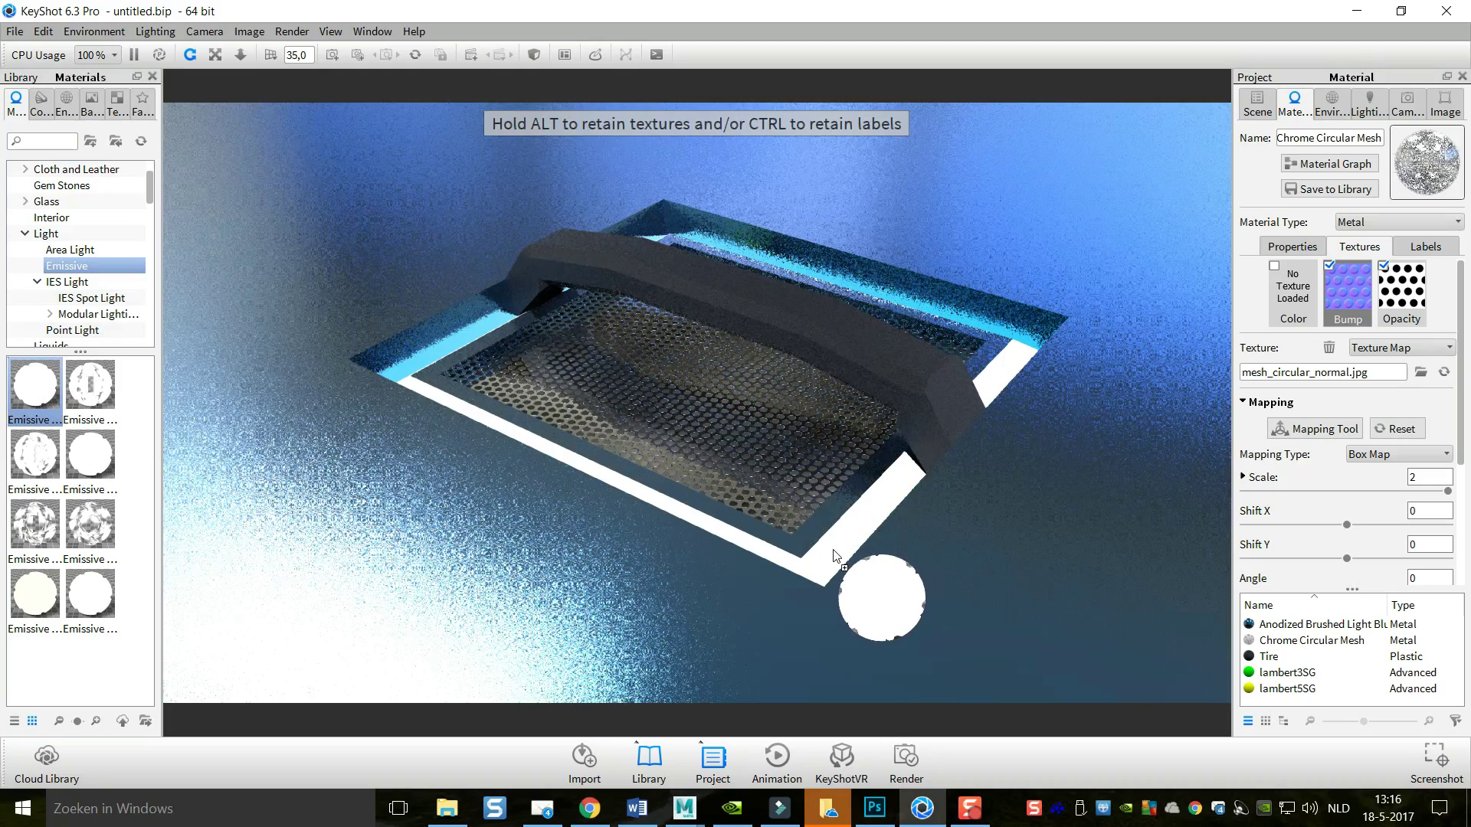
{"action": "left_click_drag", "start_coordinate": [835, 555], "coordinate": [835, 554]}
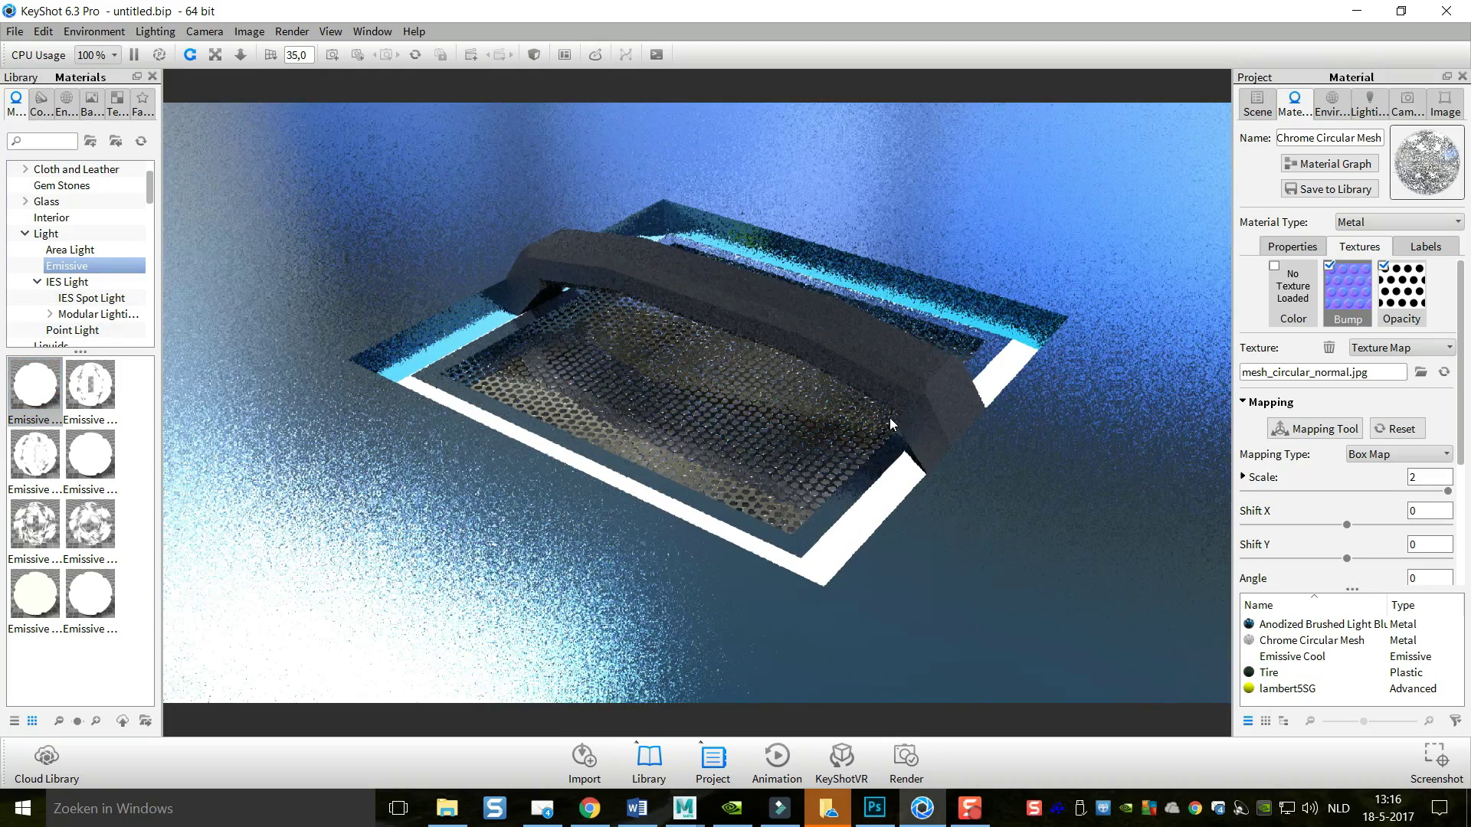
{"action": "double_click", "coordinate": [836, 550]}
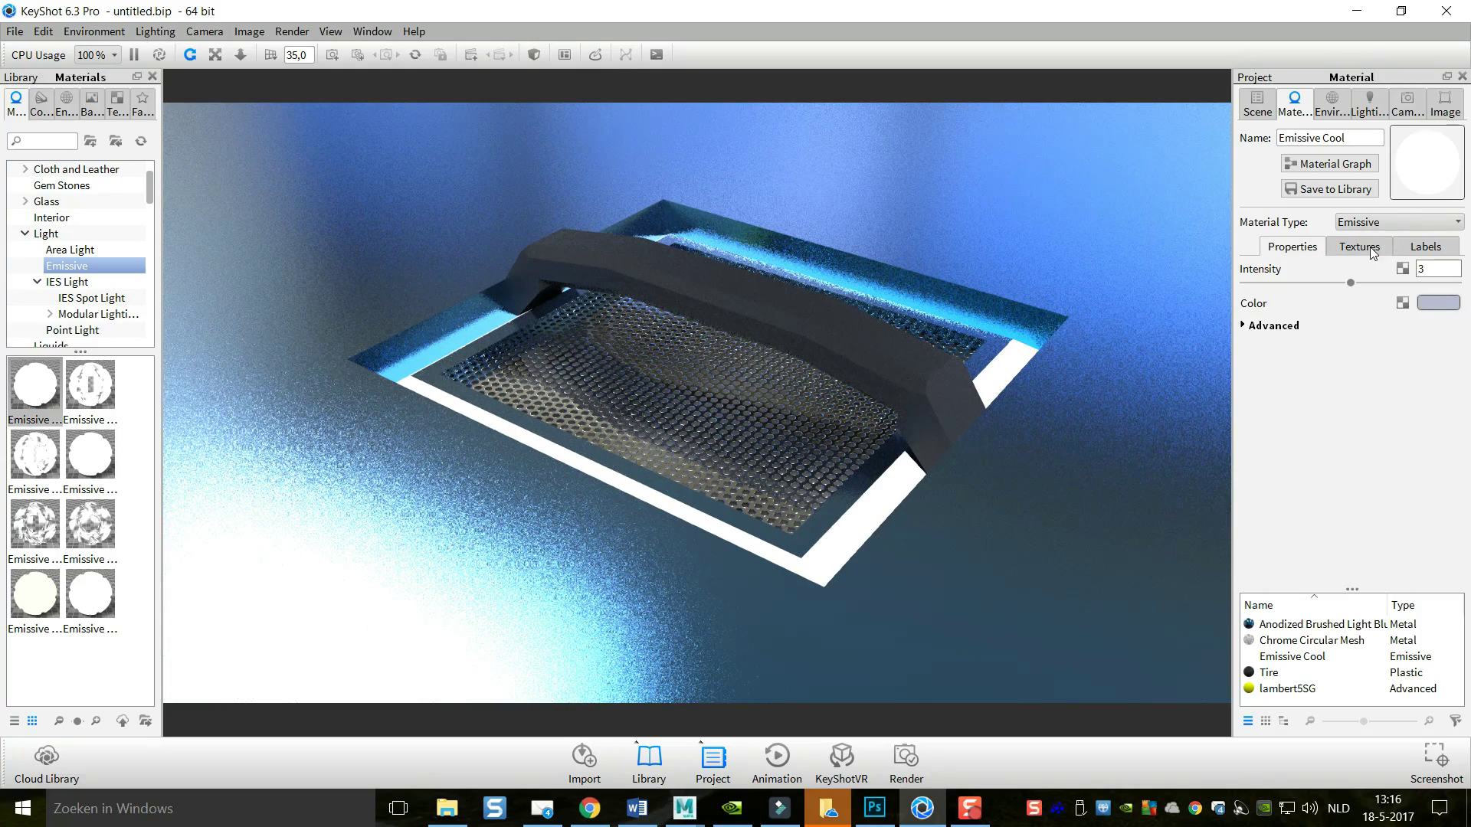
{"action": "left_click", "coordinate": [1439, 303]}
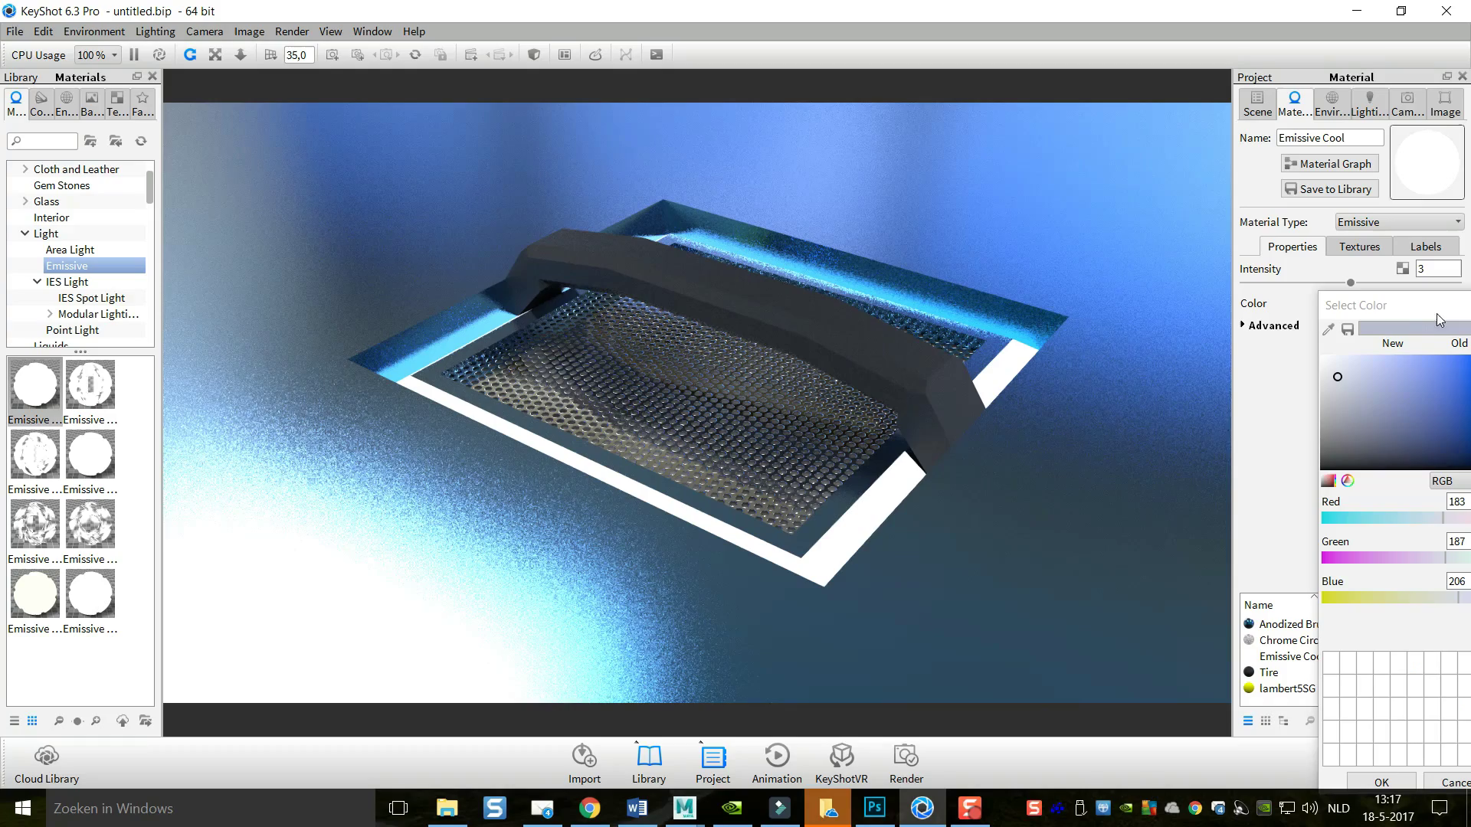
{"action": "left_click_drag", "start_coordinate": [1417, 311], "coordinate": [1105, 170]}
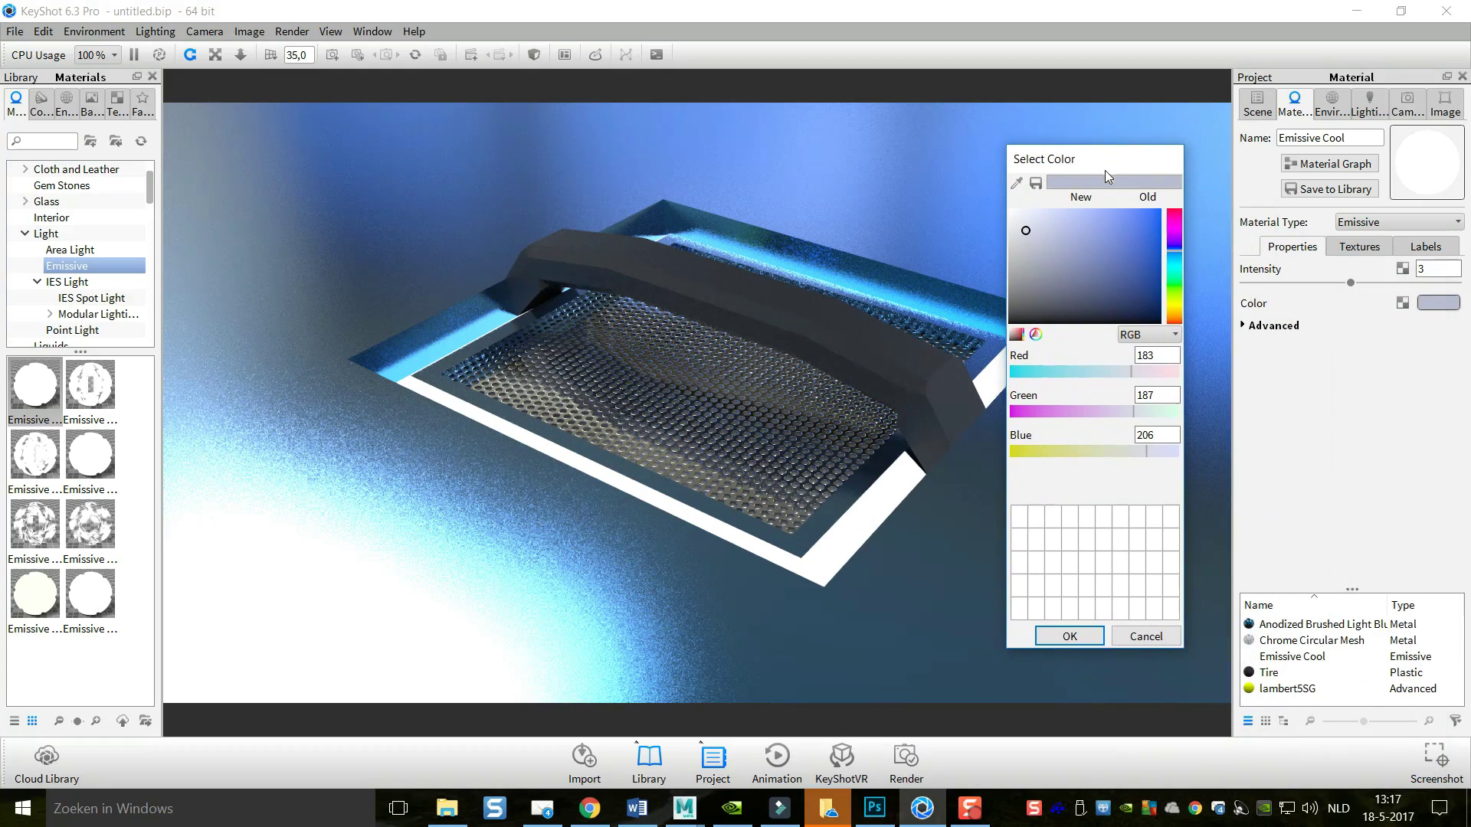
{"action": "left_click_drag", "start_coordinate": [1175, 246], "coordinate": [1180, 209]}
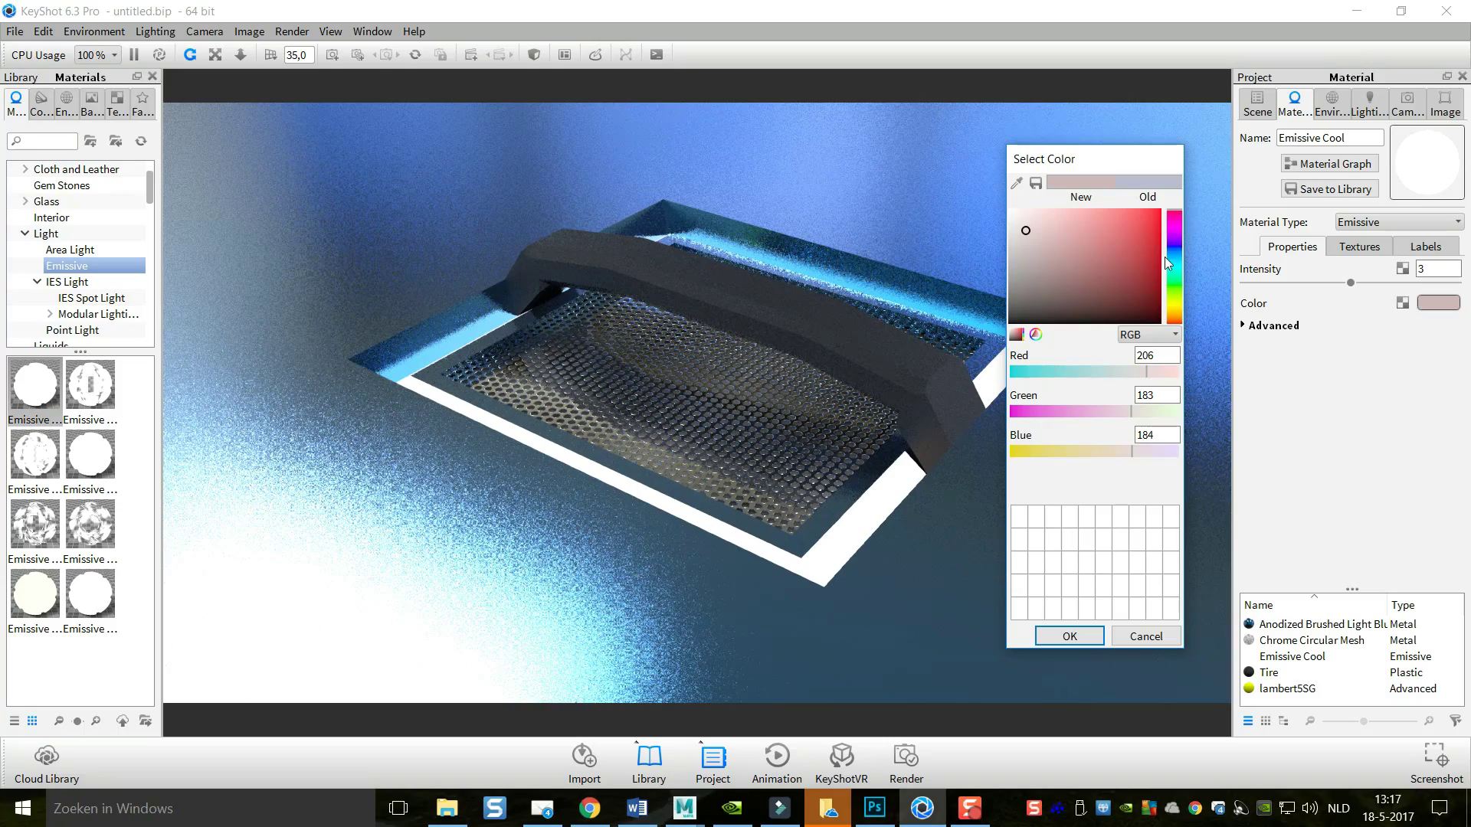
{"action": "left_click", "coordinate": [1145, 638]}
{"action": "left_click", "coordinate": [1362, 247]}
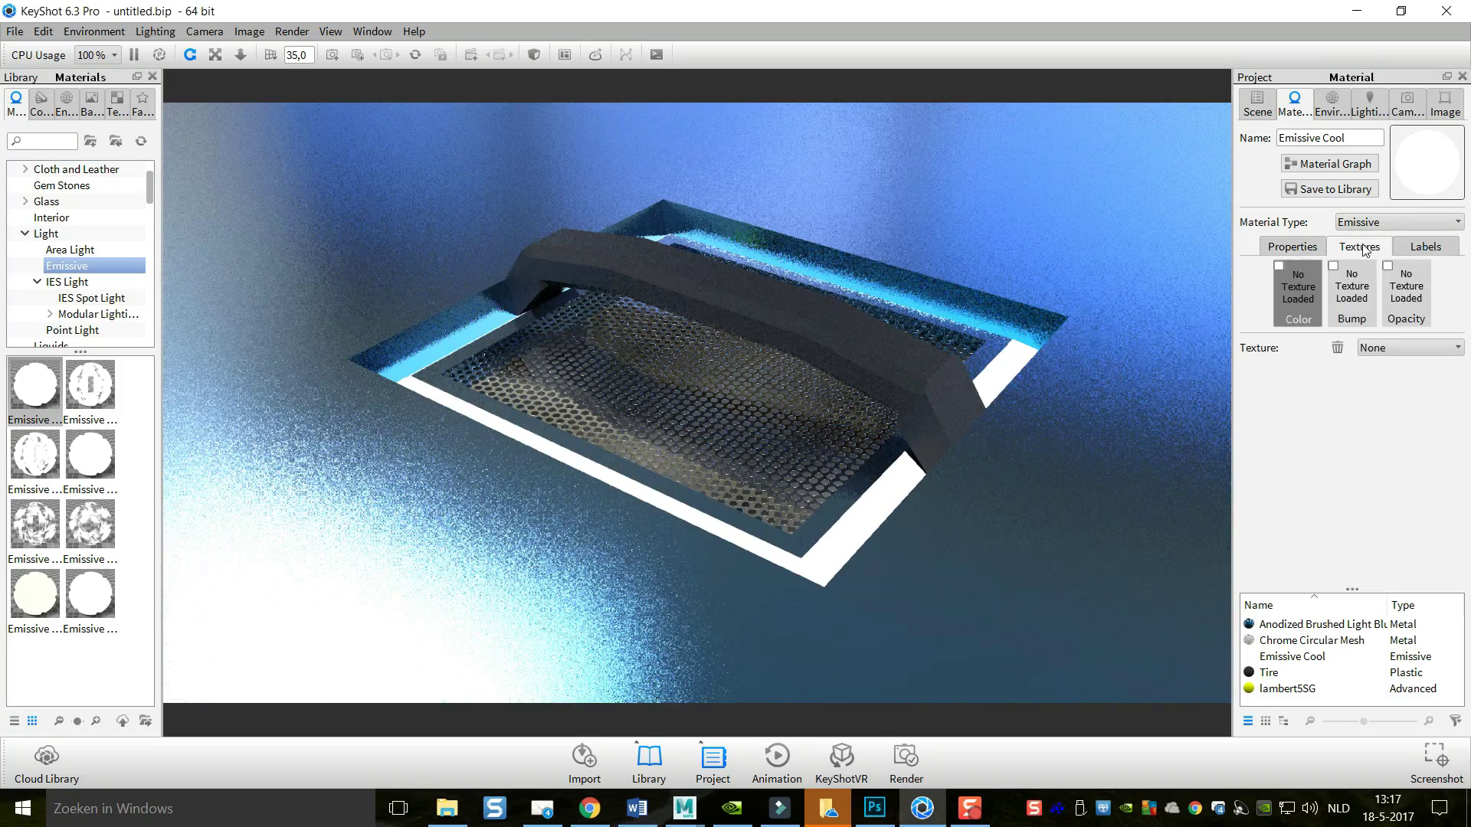
{"action": "left_click", "coordinate": [1418, 245]}
{"action": "left_click", "coordinate": [1361, 253]}
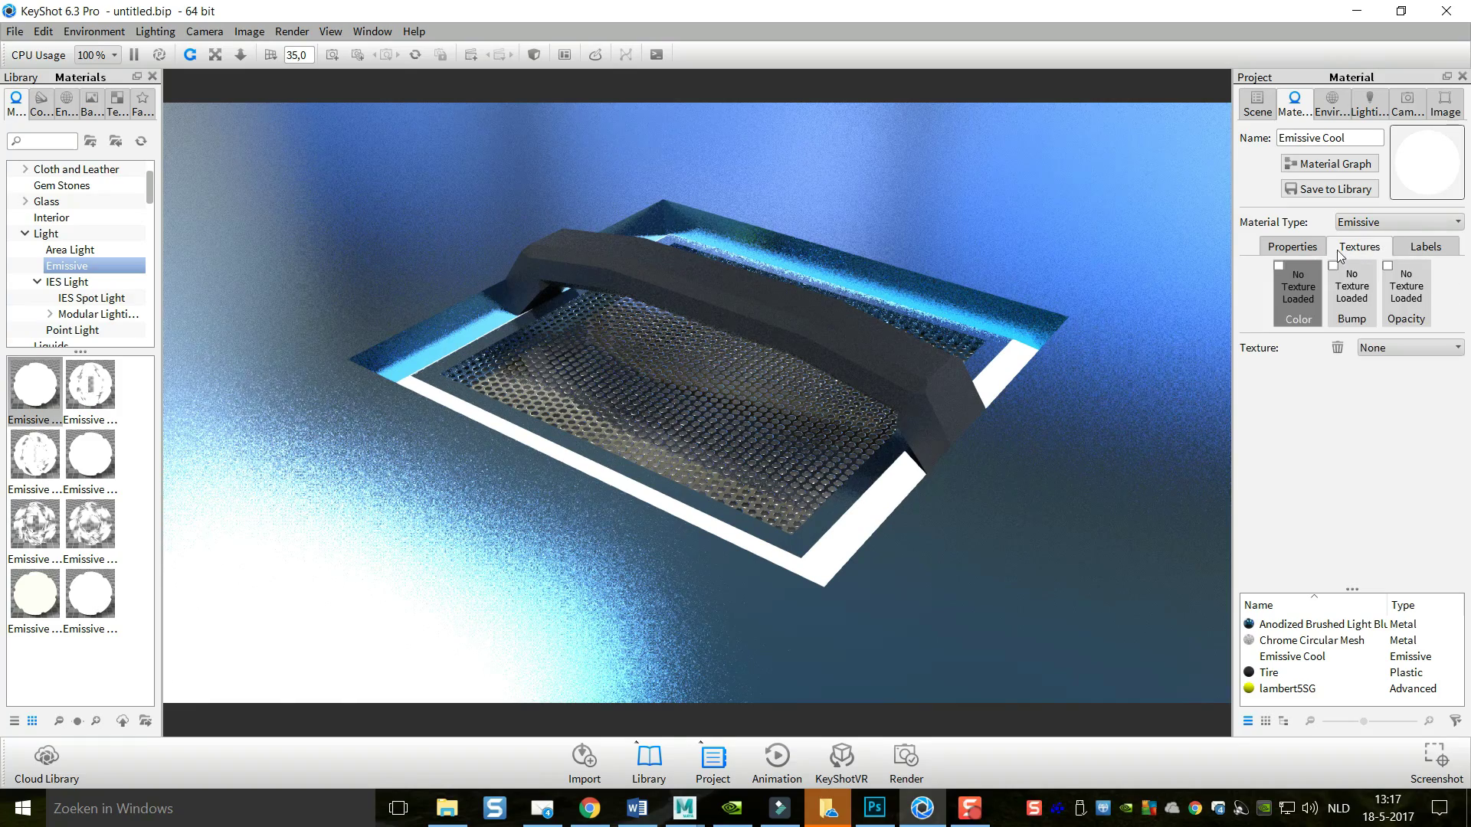
{"action": "left_click", "coordinate": [1299, 252]}
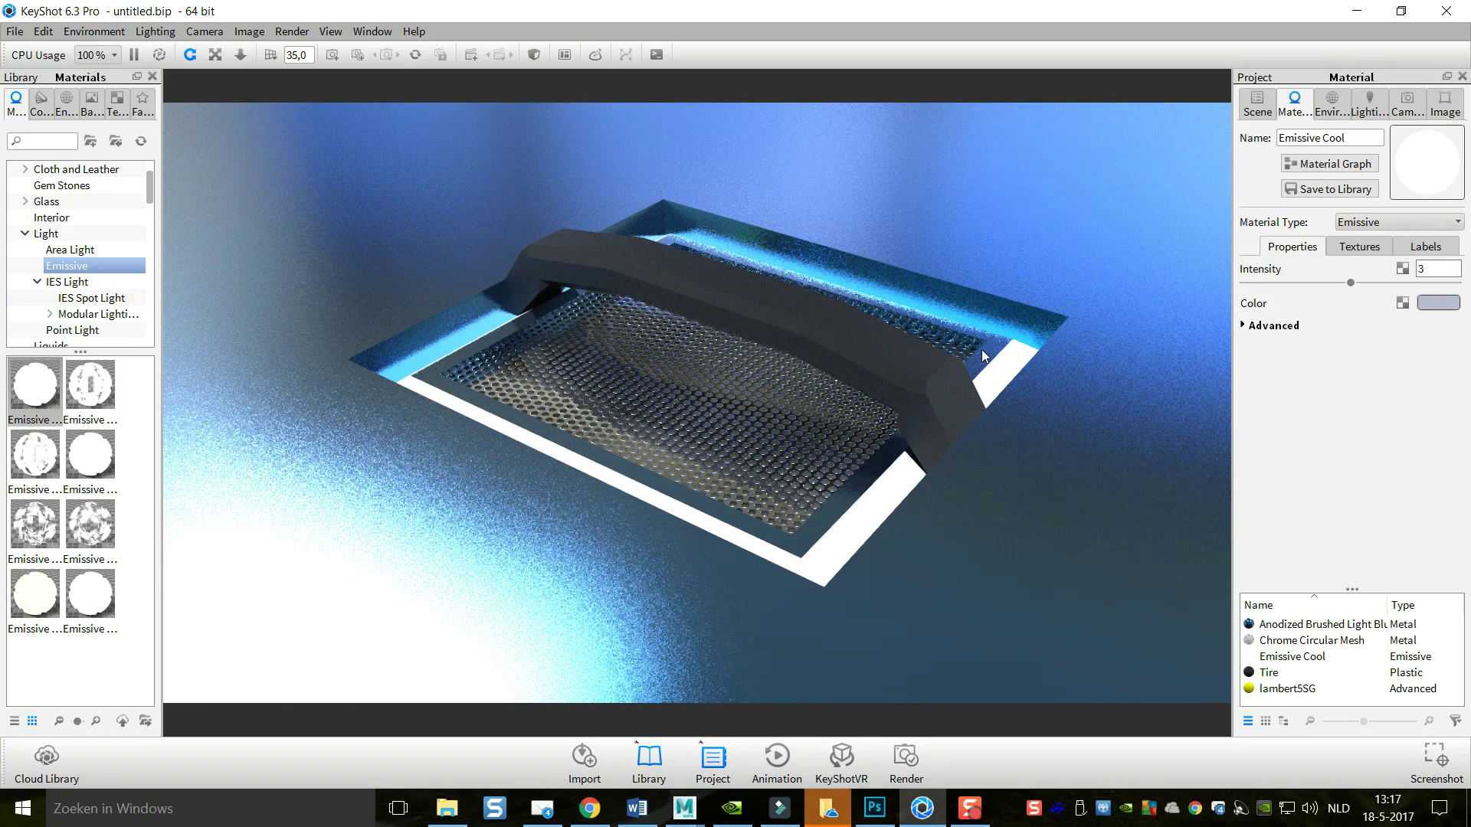
Undo the Emissive Cool material on the border around the recess floor and apply the Area Light 6000 Lumen Cool material instead
{"action": "key", "text": "ctrl+z"}
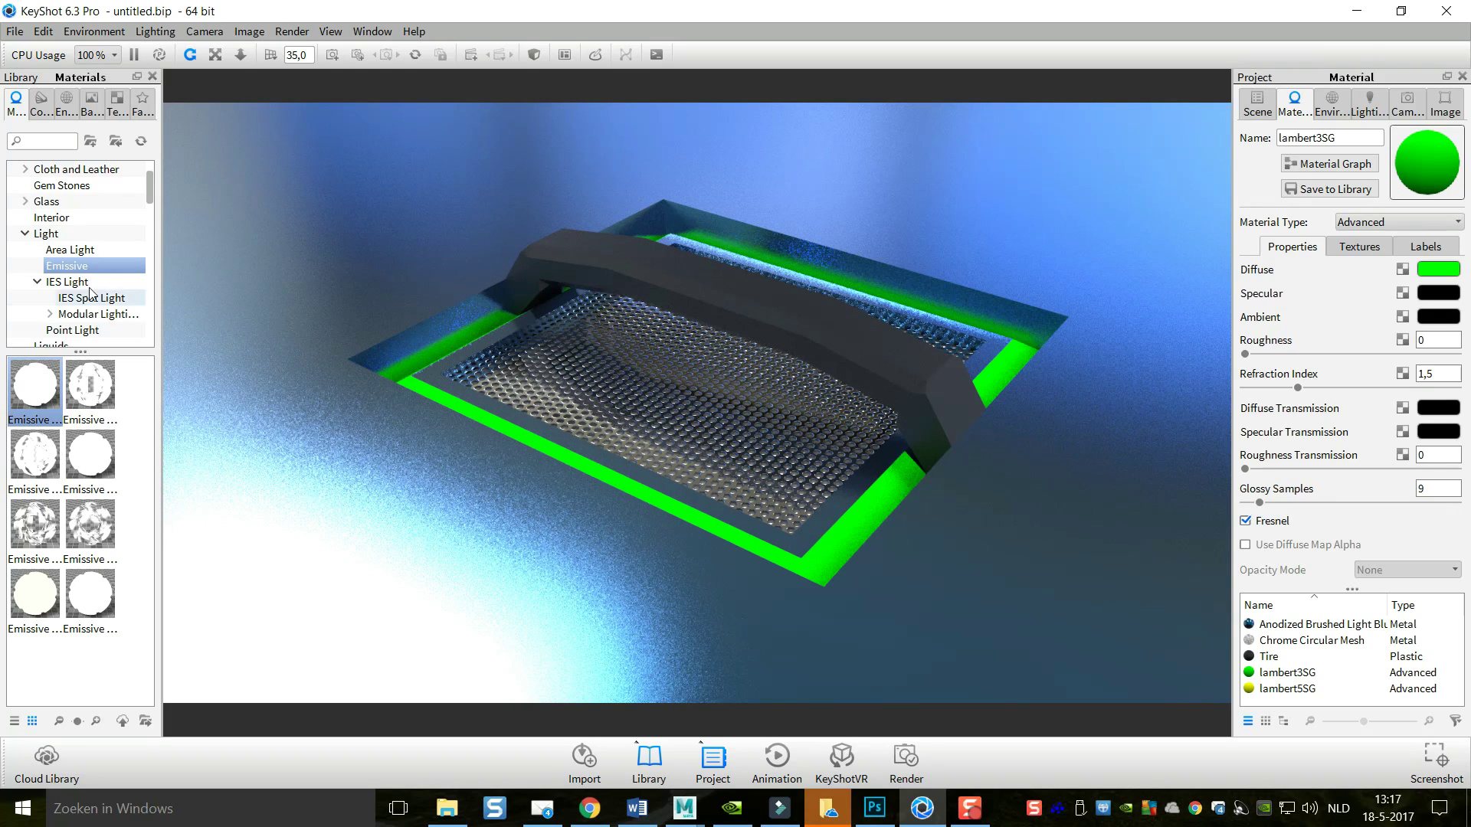
{"action": "left_click", "coordinate": [55, 234]}
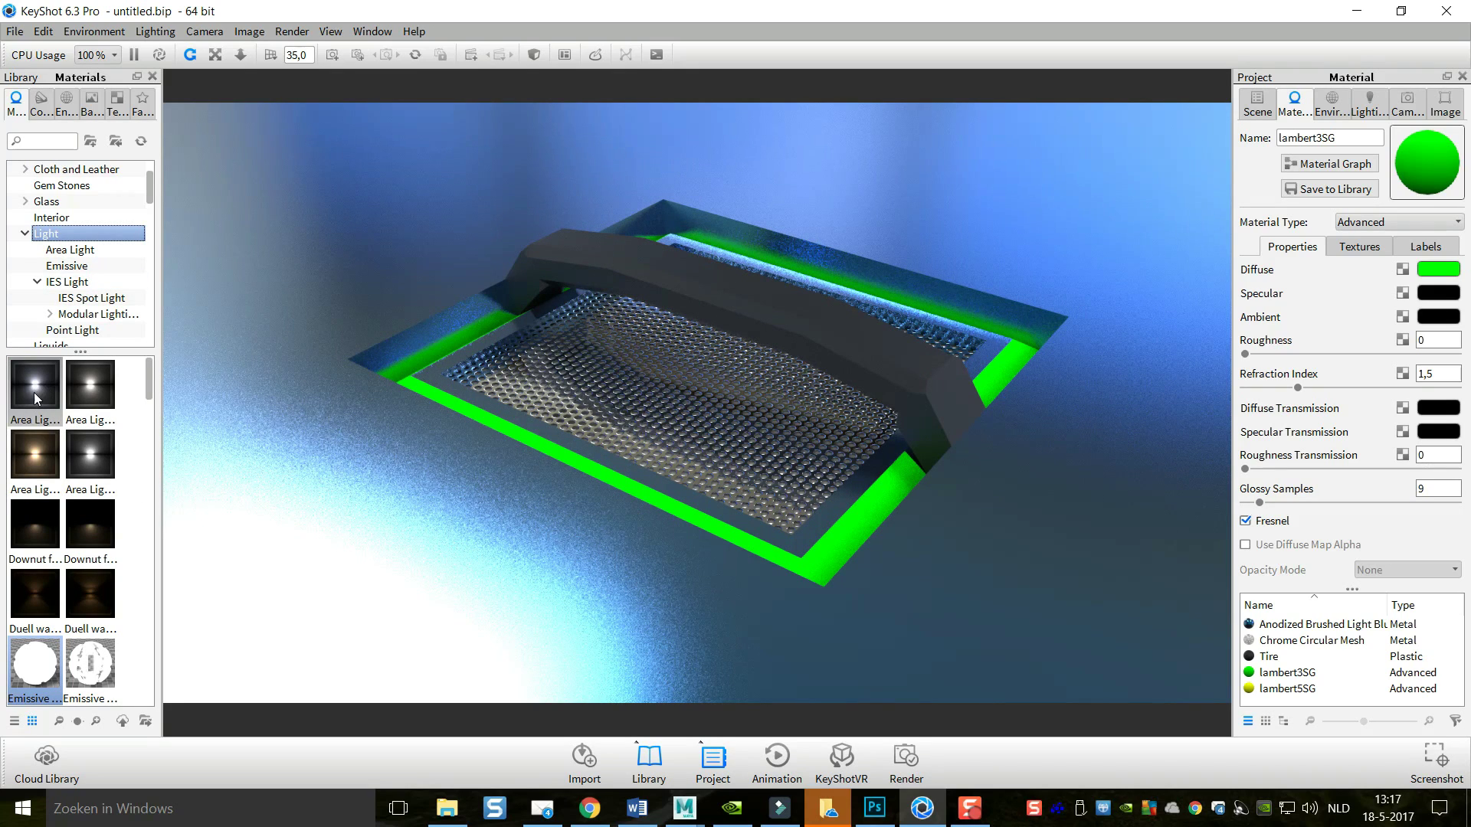
{"action": "left_click_drag", "start_coordinate": [32, 387], "coordinate": [533, 444]}
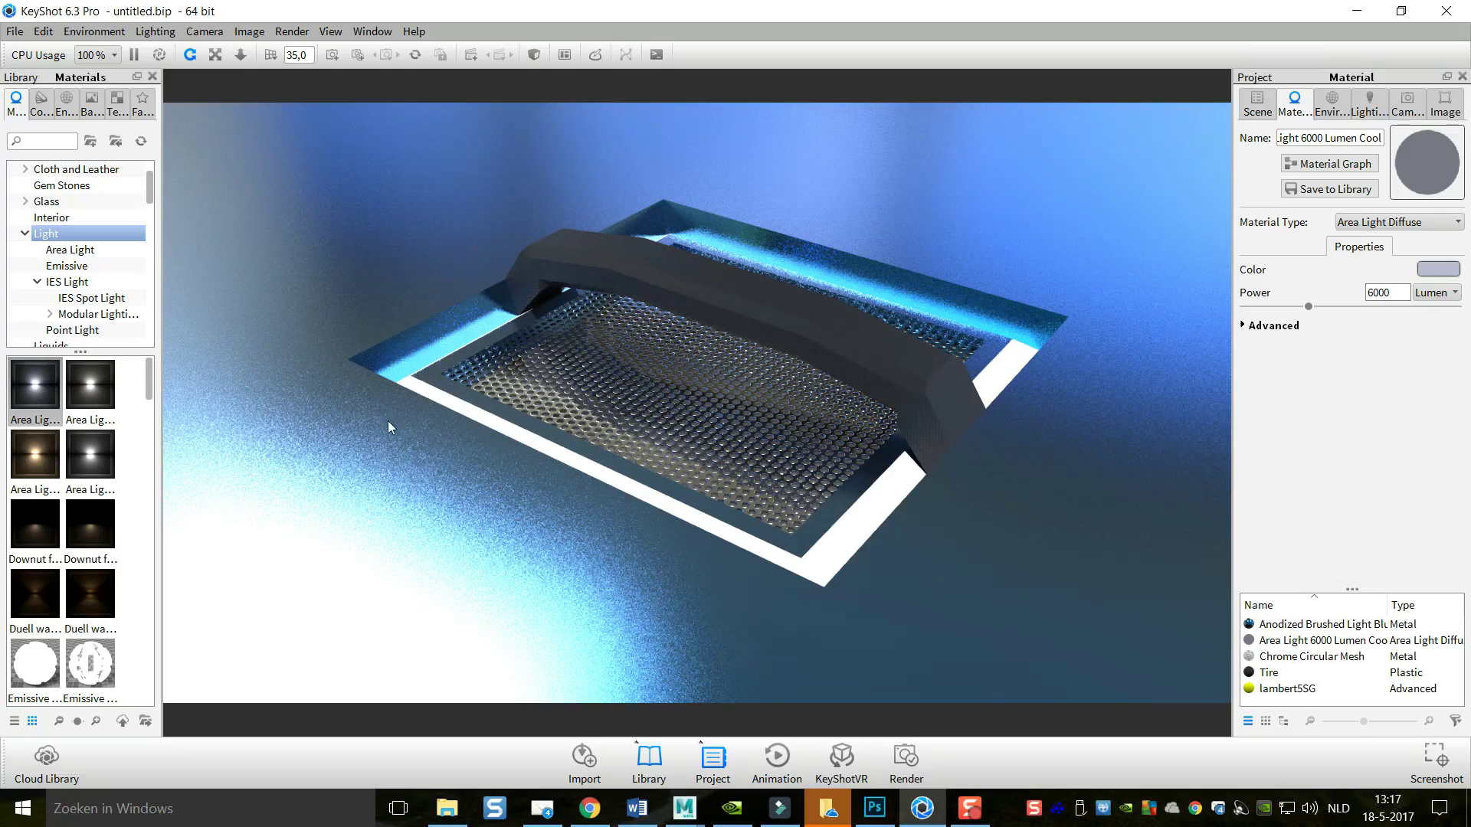
{"action": "left_click_drag", "start_coordinate": [587, 464], "coordinate": [600, 443]}
{"action": "scroll", "coordinate": [598, 442], "scroll_direction": "up", "scroll_amount": 10}
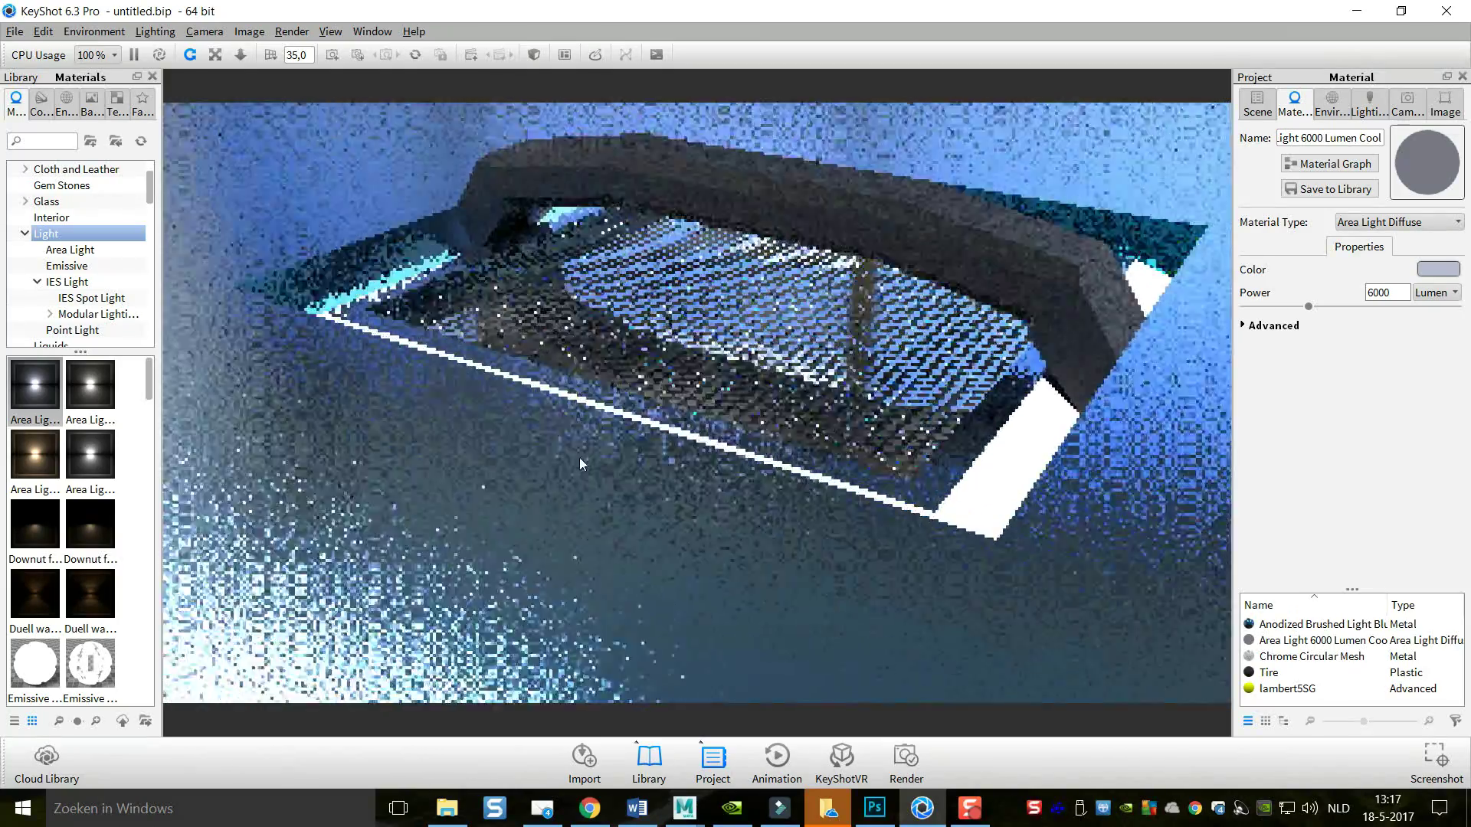
{"action": "scroll", "coordinate": [567, 482], "scroll_direction": "down", "scroll_amount": 8}
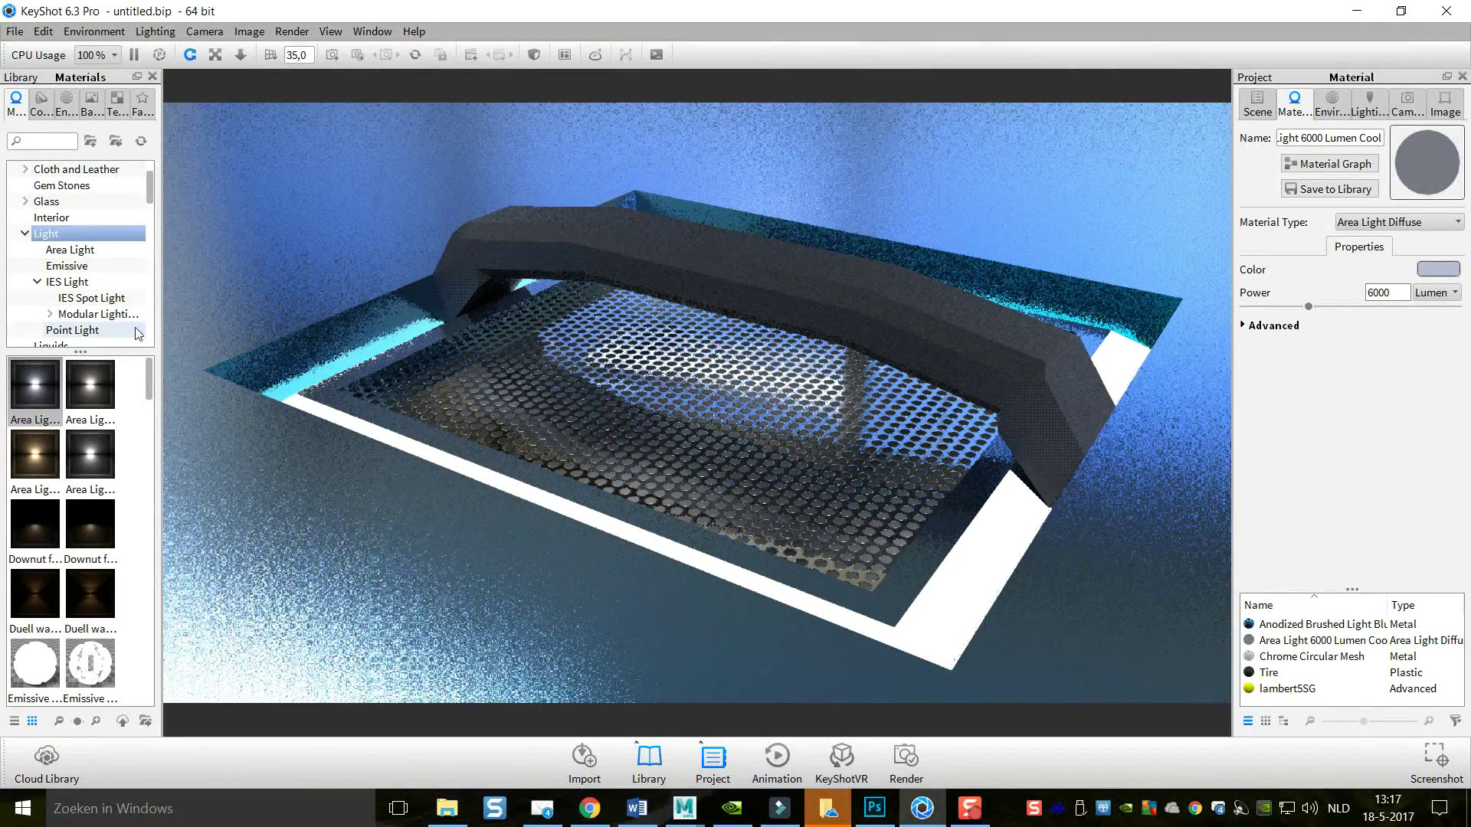
Try the interior environments Conference_Room_3k, Dosch-Apartment_2k and Dosch-Studio1_2k on the scene, and return to office desk 2k
{"action": "left_click", "coordinate": [67, 103]}
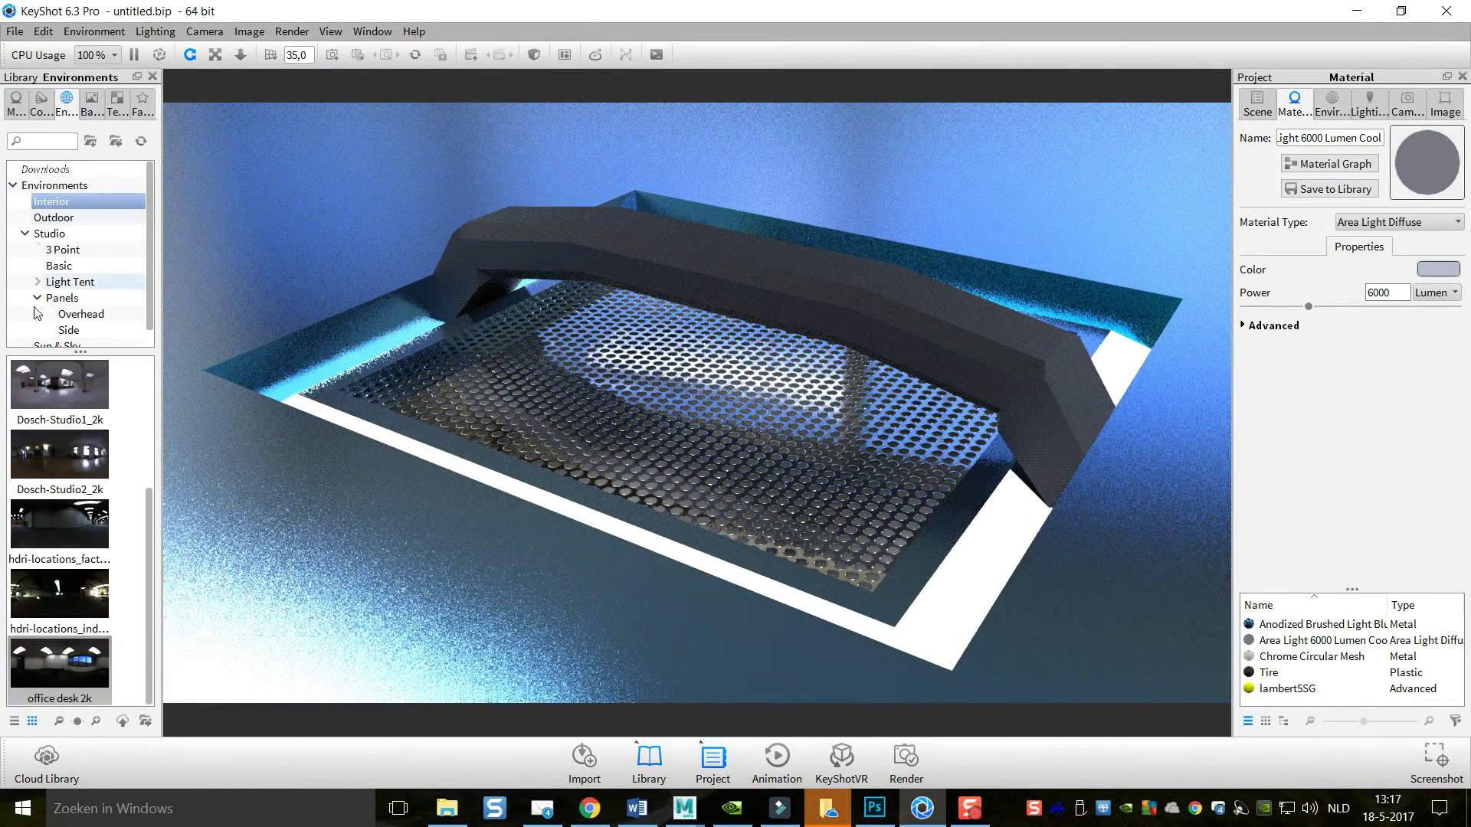
{"action": "scroll", "coordinate": [52, 397], "scroll_direction": "up", "scroll_amount": 3}
{"action": "left_click_drag", "start_coordinate": [51, 397], "coordinate": [273, 481]}
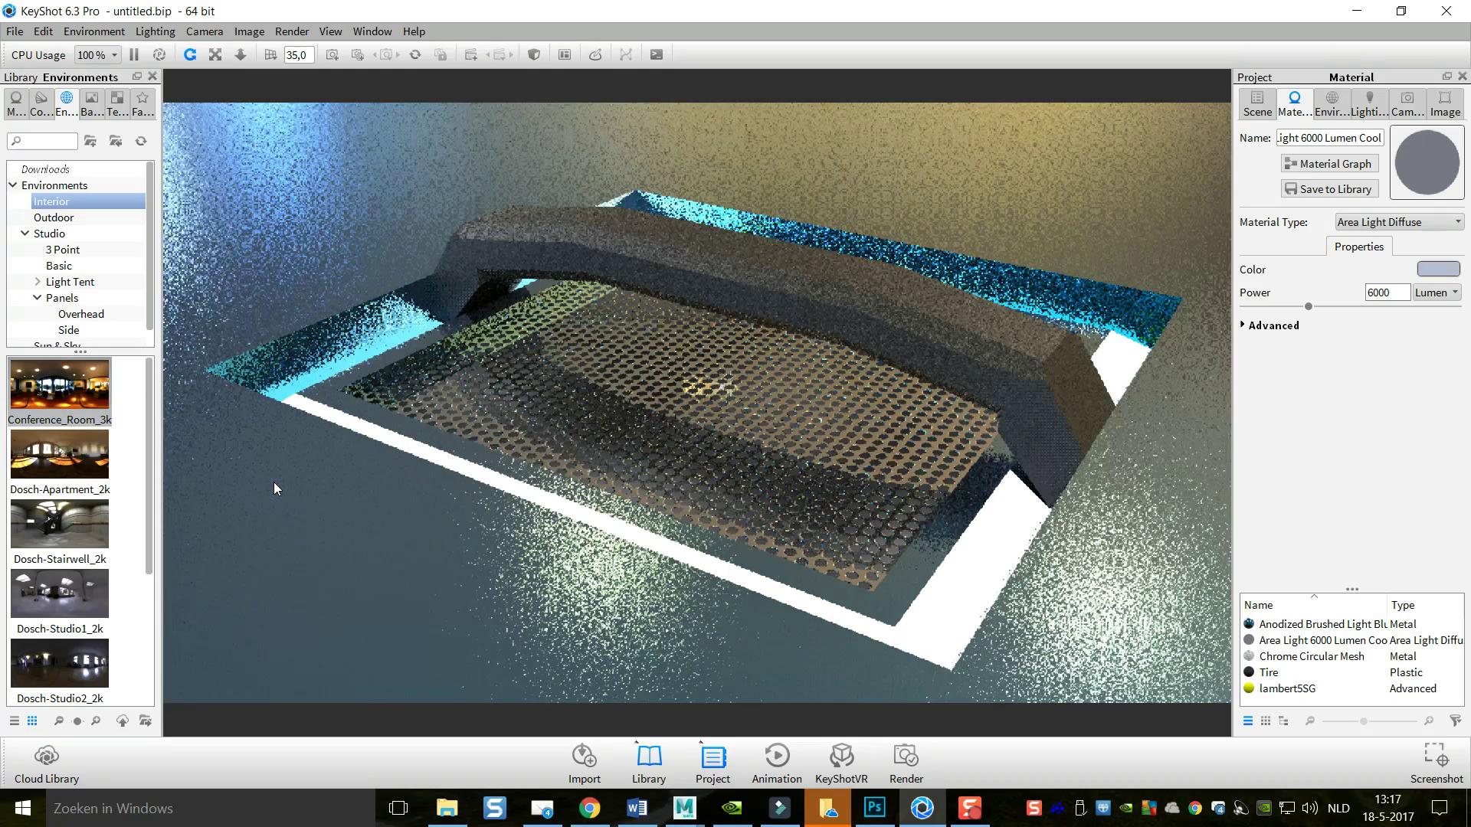
{"action": "left_click_drag", "start_coordinate": [69, 459], "coordinate": [347, 520]}
{"action": "scroll", "coordinate": [76, 475], "scroll_direction": "down", "scroll_amount": 3}
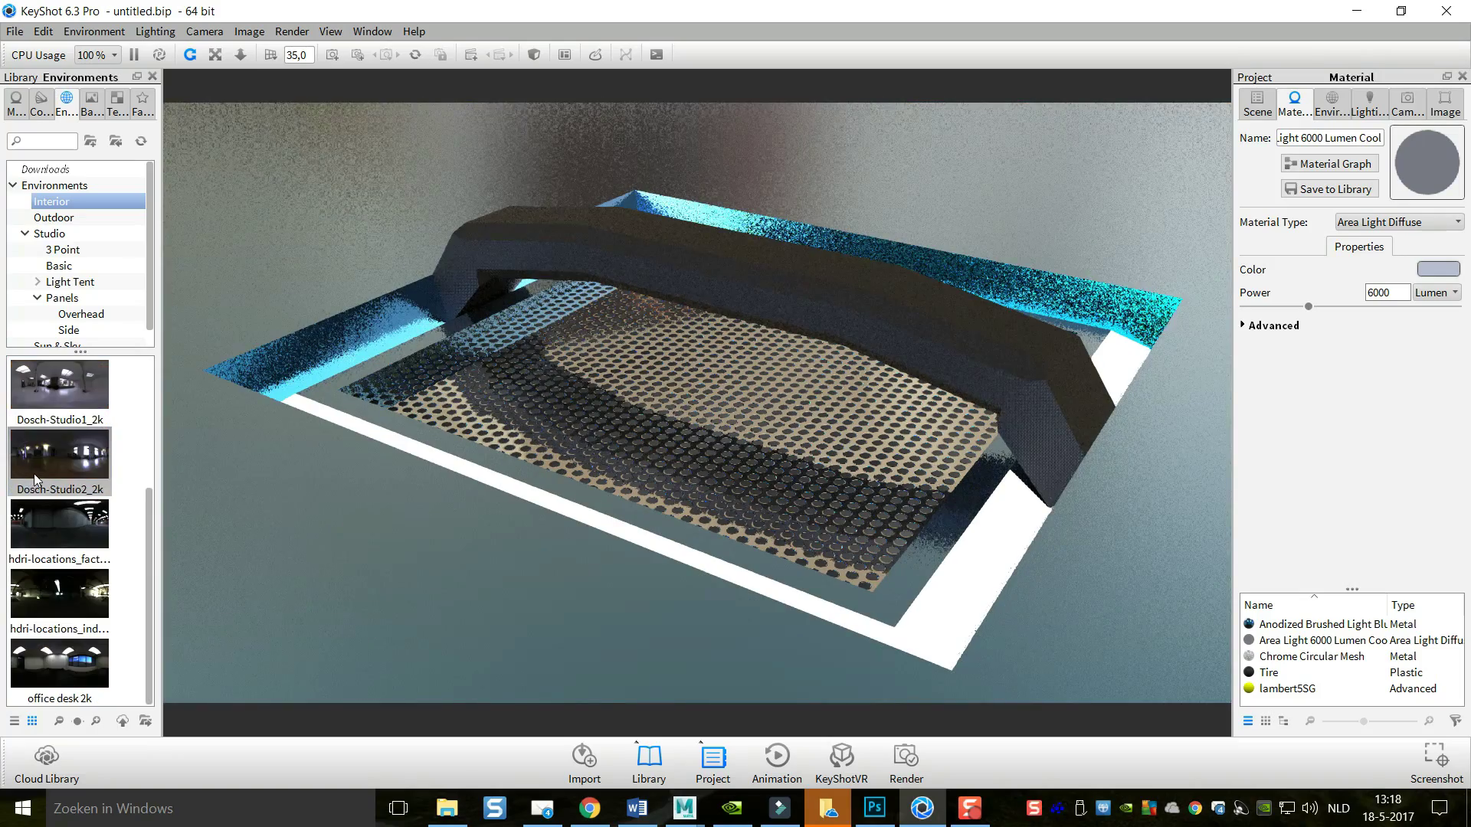
{"action": "left_click_drag", "start_coordinate": [68, 391], "coordinate": [279, 479]}
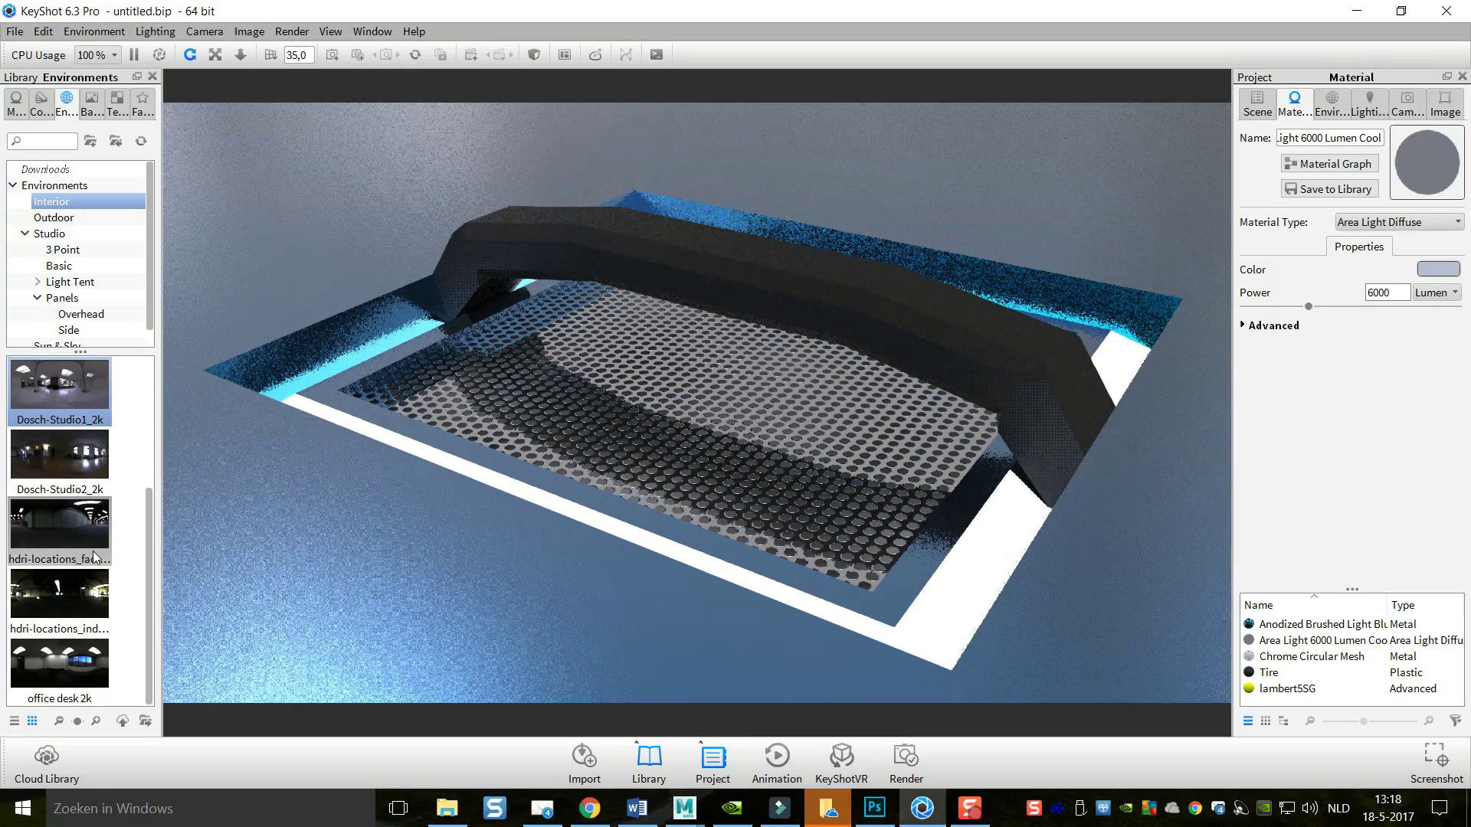
{"action": "left_click_drag", "start_coordinate": [65, 662], "coordinate": [268, 648]}
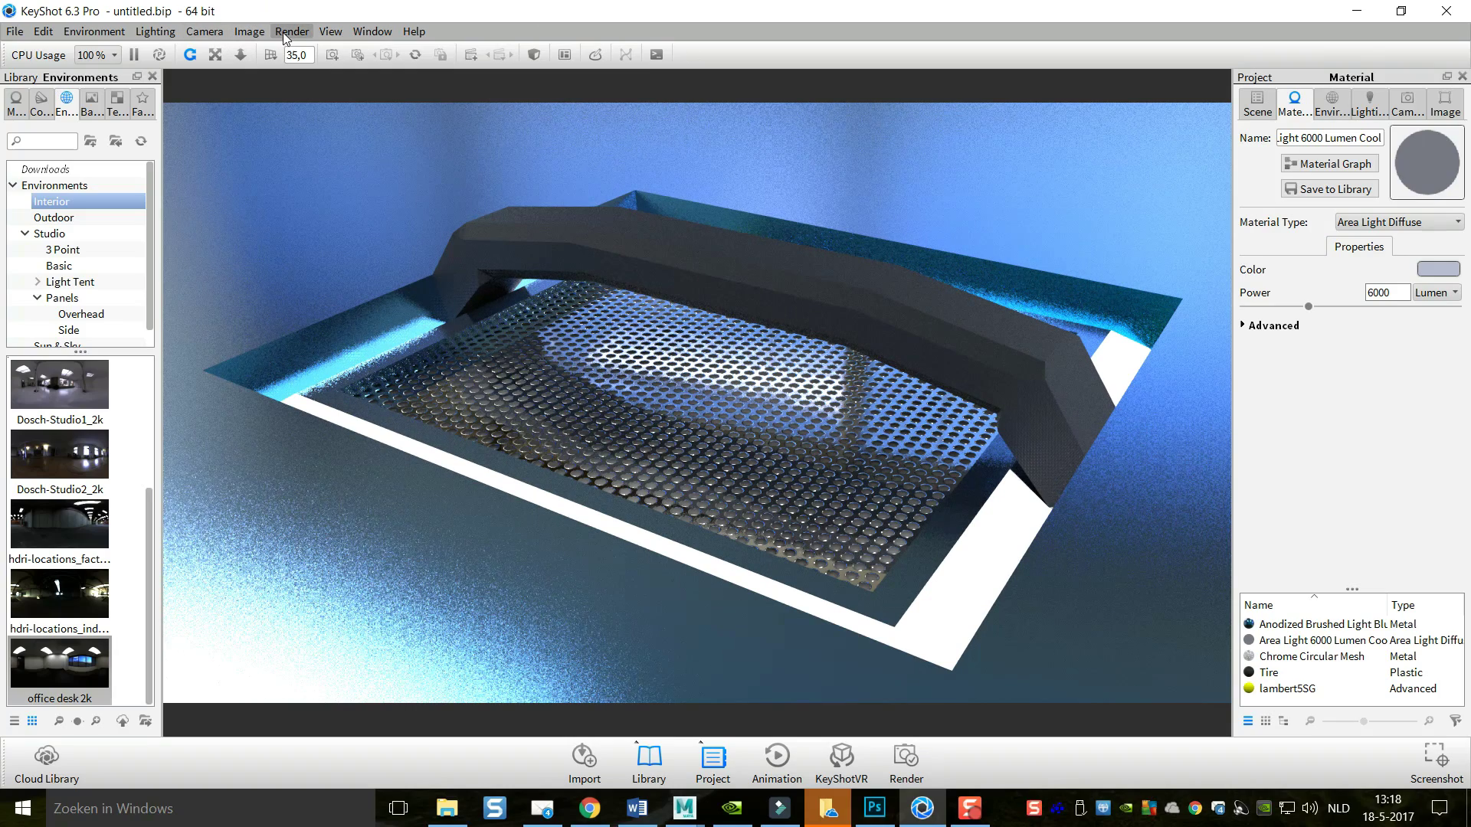
Set the scene lighting to the Full Simulation preset and switch Caustics off
{"action": "left_click", "coordinate": [101, 33]}
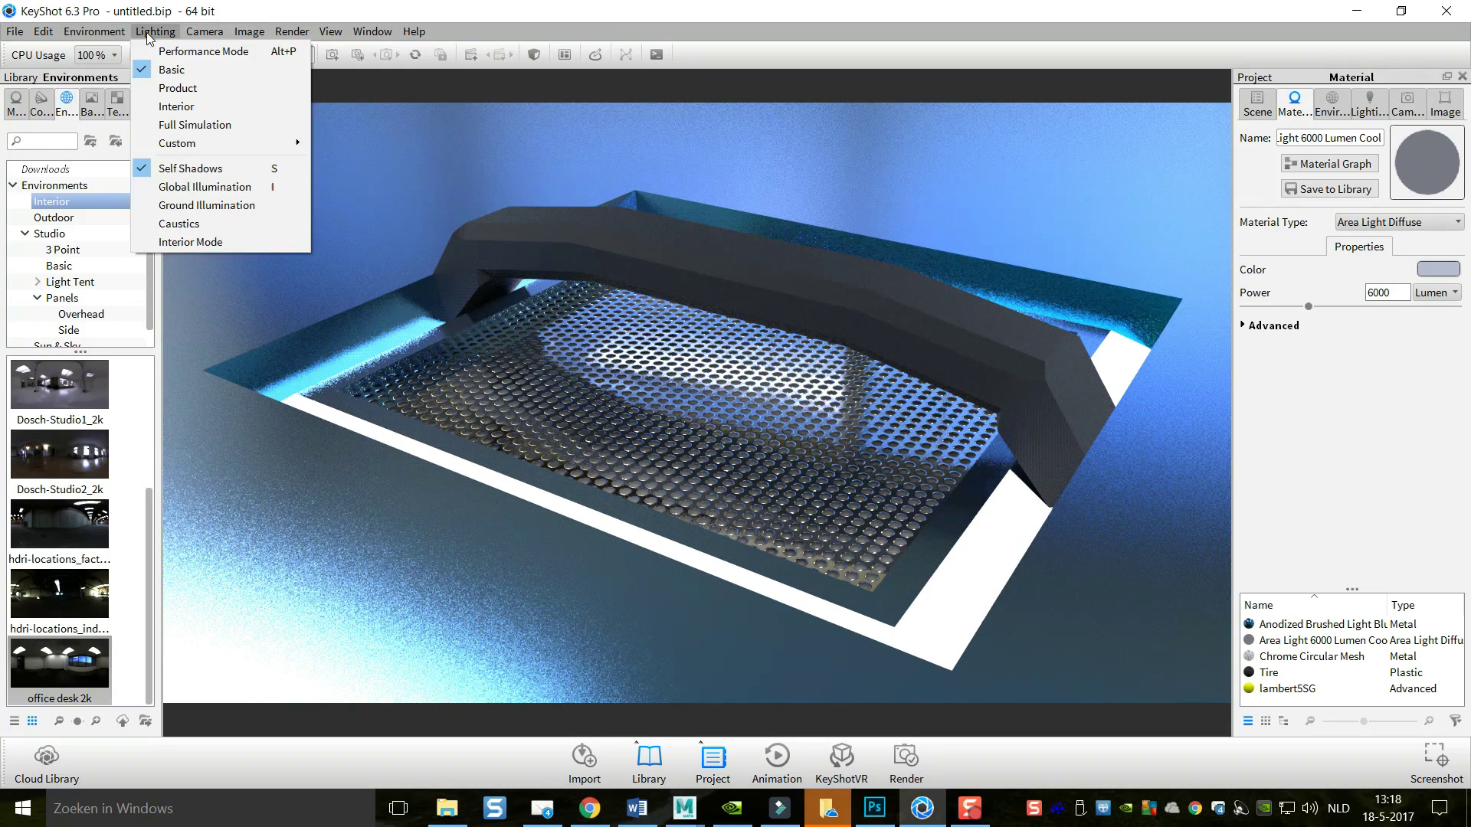
{"action": "left_click", "coordinate": [230, 126]}
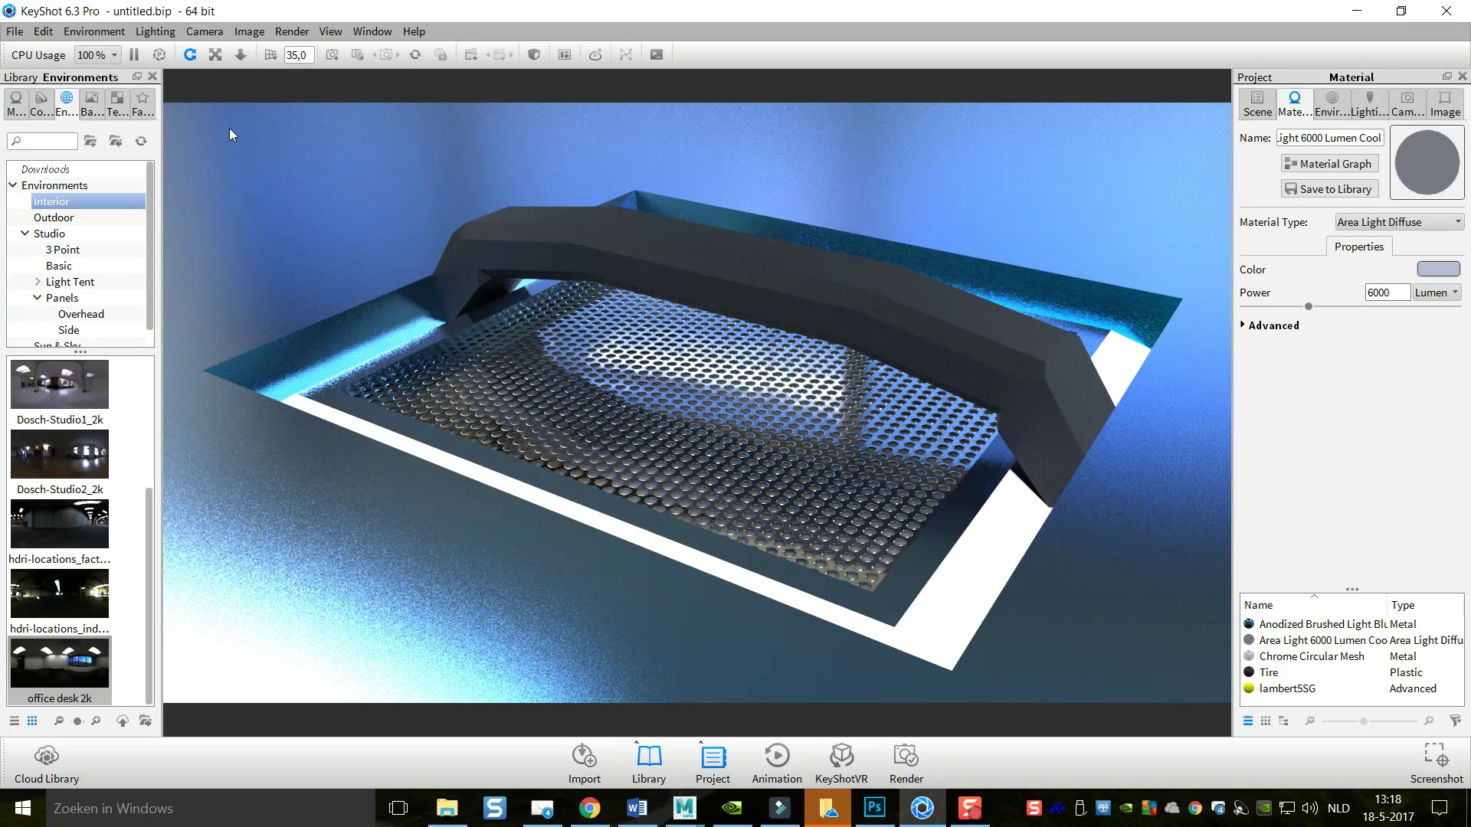
{"action": "left_click", "coordinate": [167, 34]}
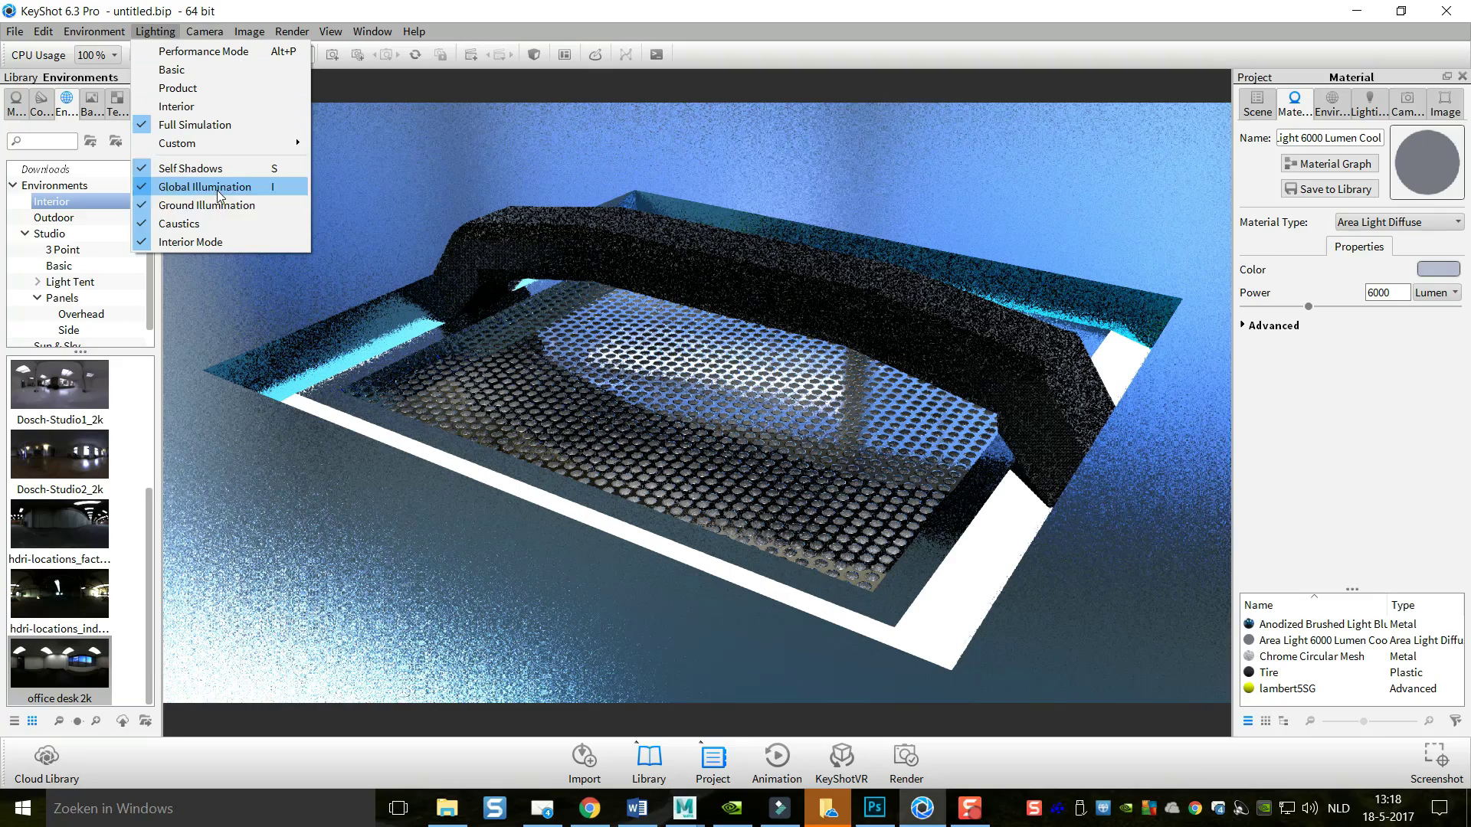
{"action": "left_click", "coordinate": [198, 227]}
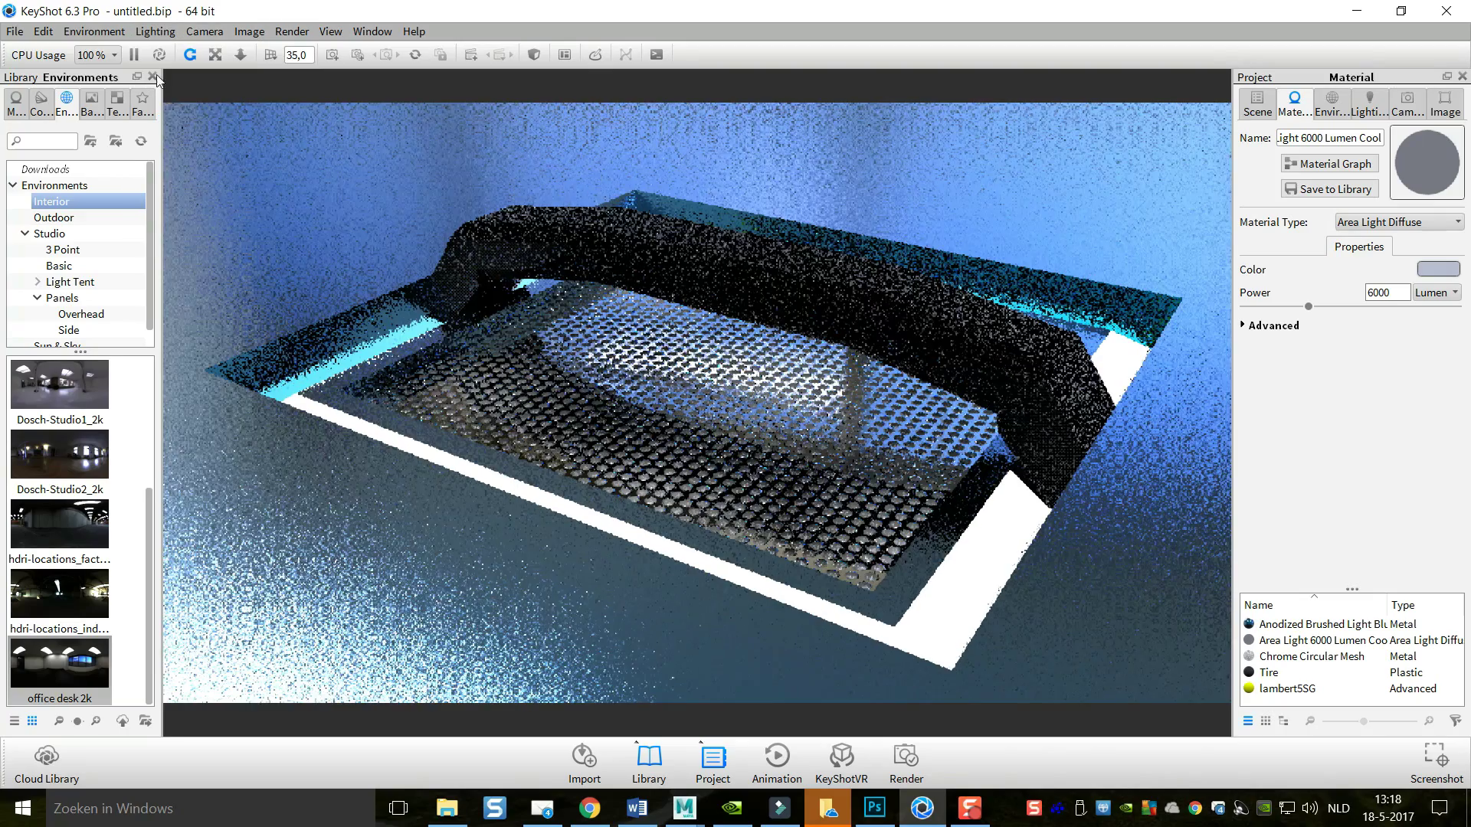
Try the lighting with Interior Mode switched off, and switch it back on
{"action": "left_click", "coordinate": [144, 32]}
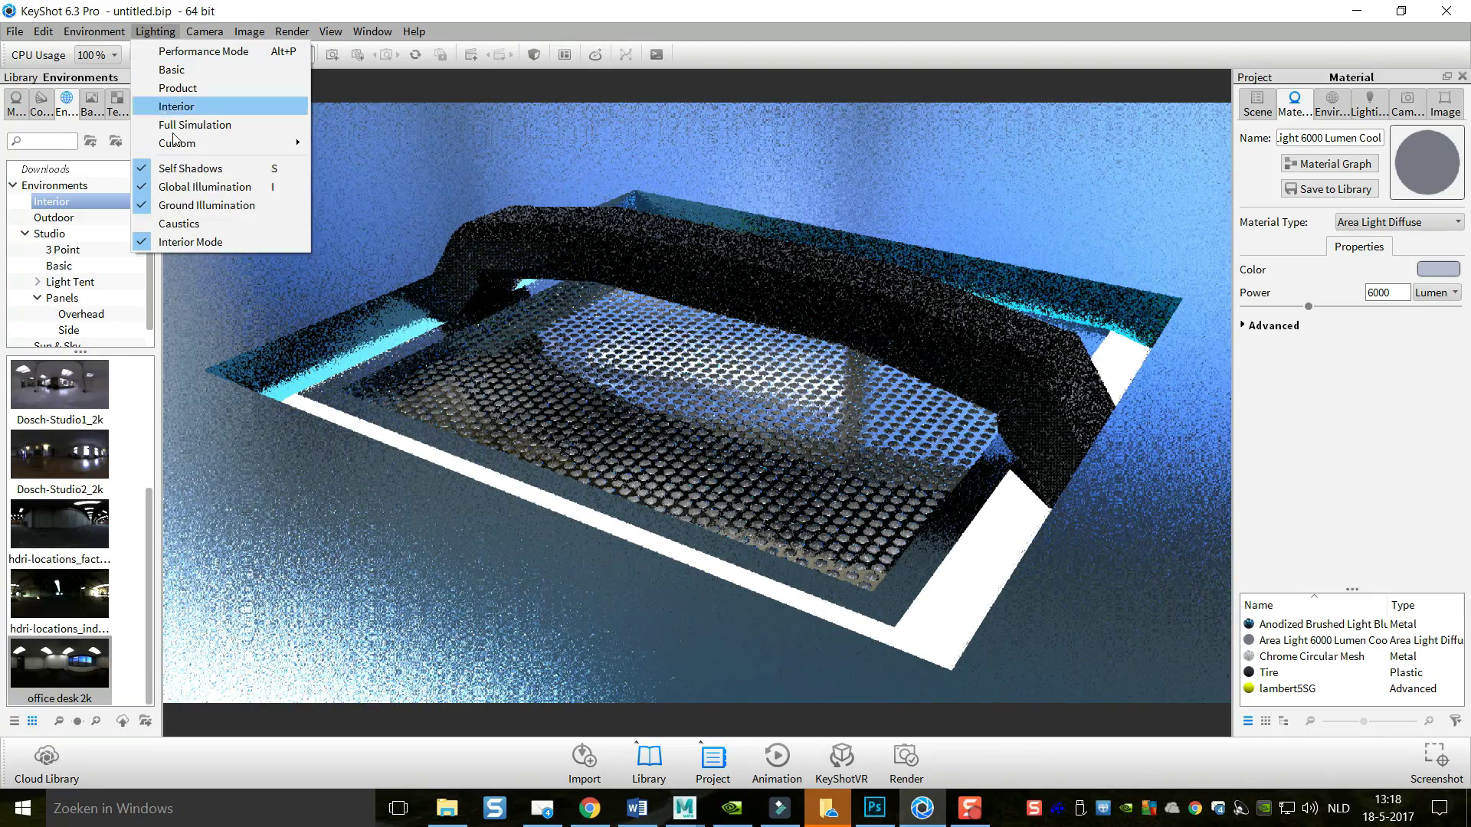
{"action": "left_click", "coordinate": [190, 242]}
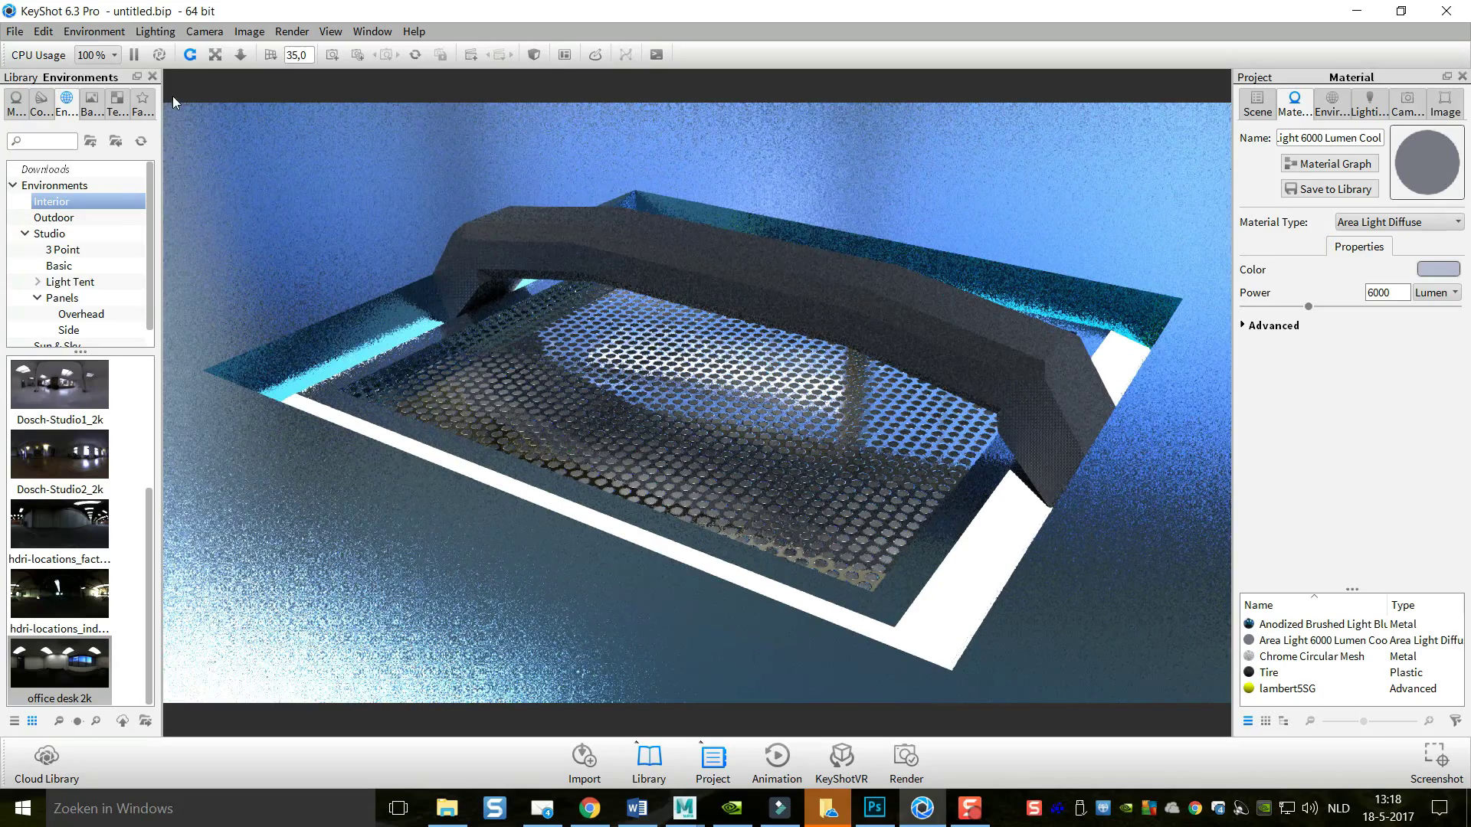
{"action": "left_click", "coordinate": [155, 31]}
{"action": "left_click", "coordinate": [217, 243]}
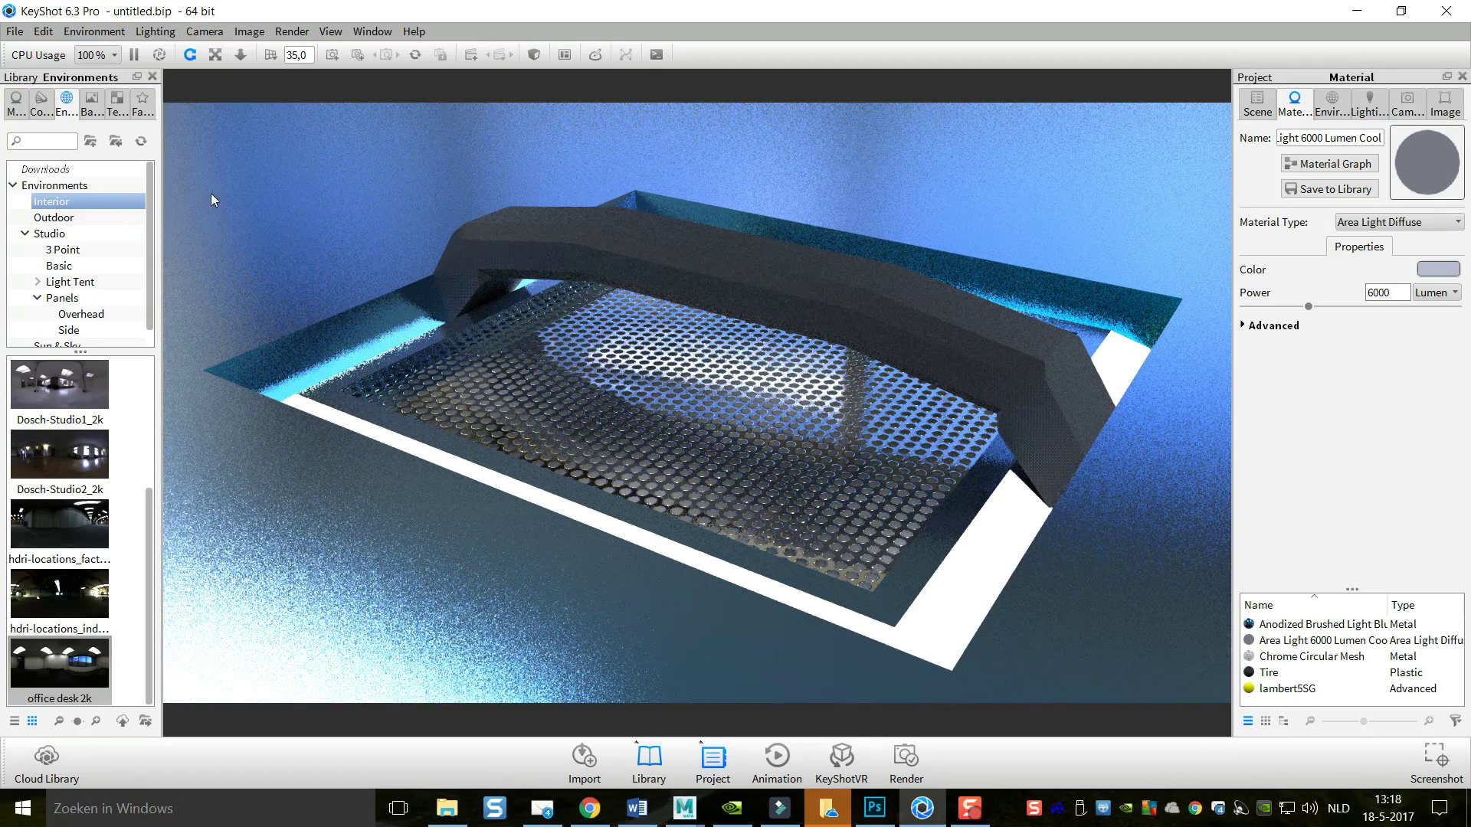
Open the render settings for a still image and set the output folder to the desktop (Bureaublad)
{"action": "left_click", "coordinate": [292, 32]}
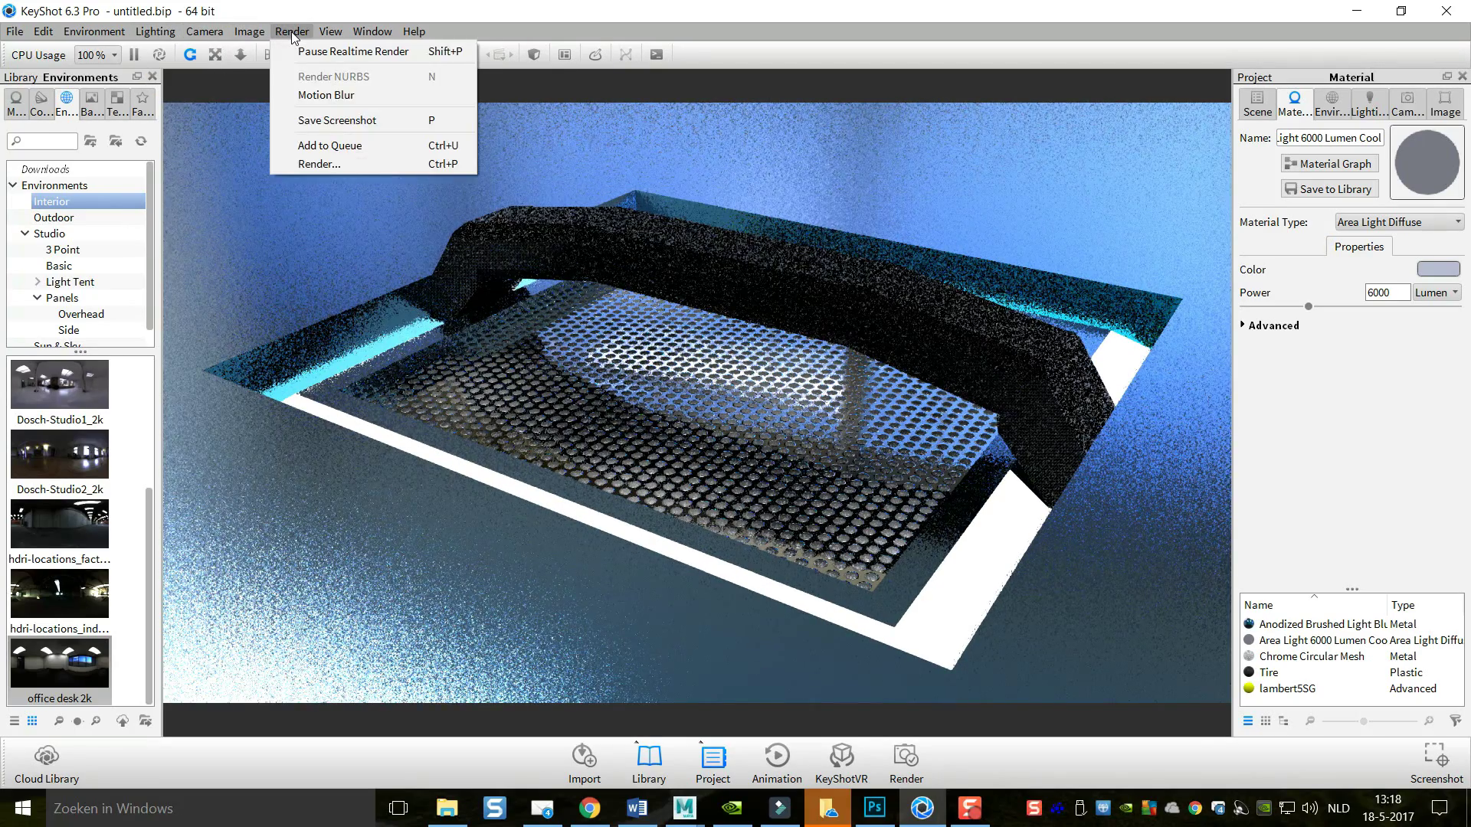
{"action": "left_click", "coordinate": [347, 165]}
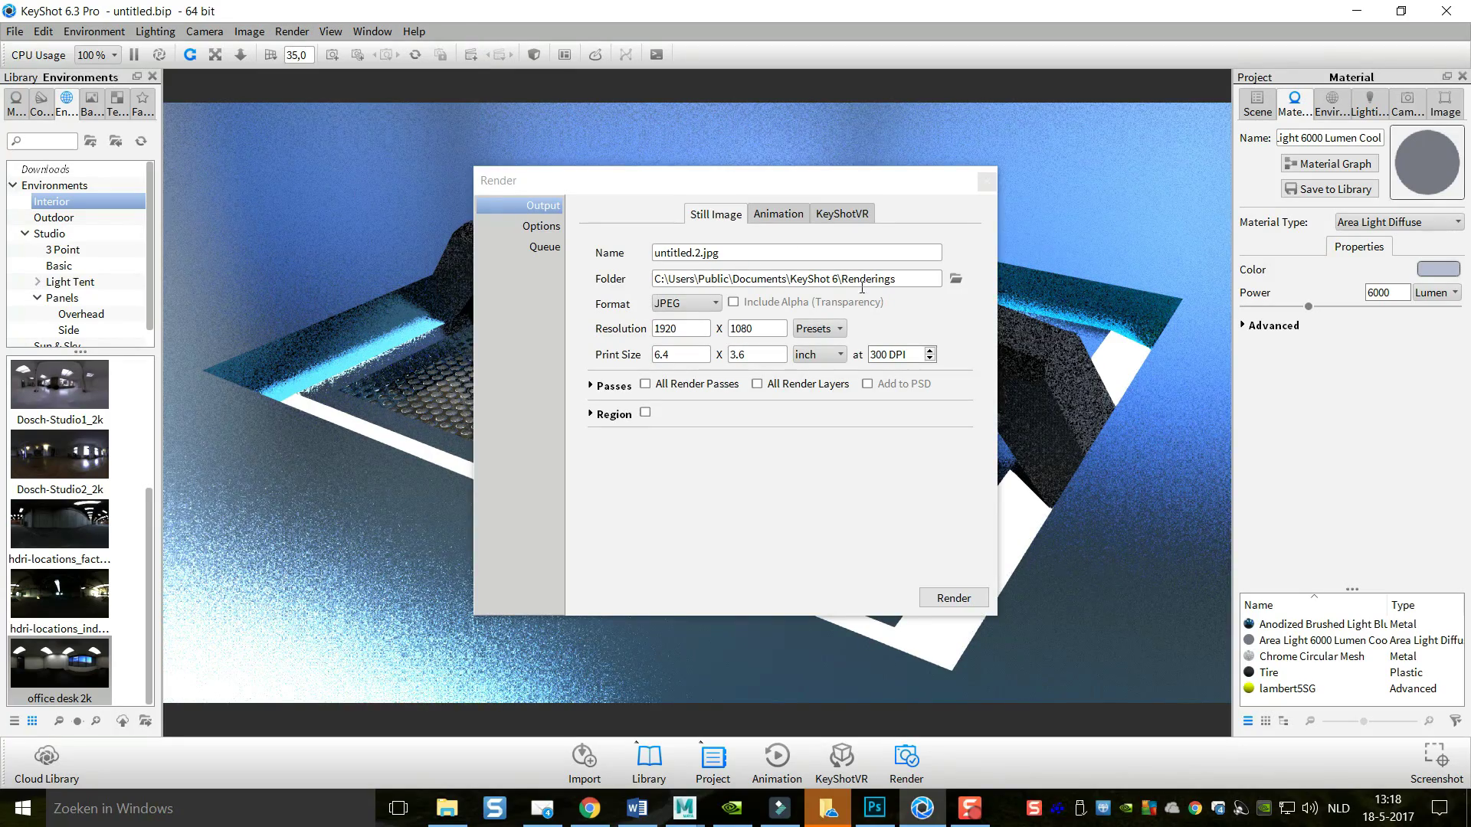
{"action": "left_click", "coordinate": [956, 281]}
{"action": "left_click", "coordinate": [563, 352]}
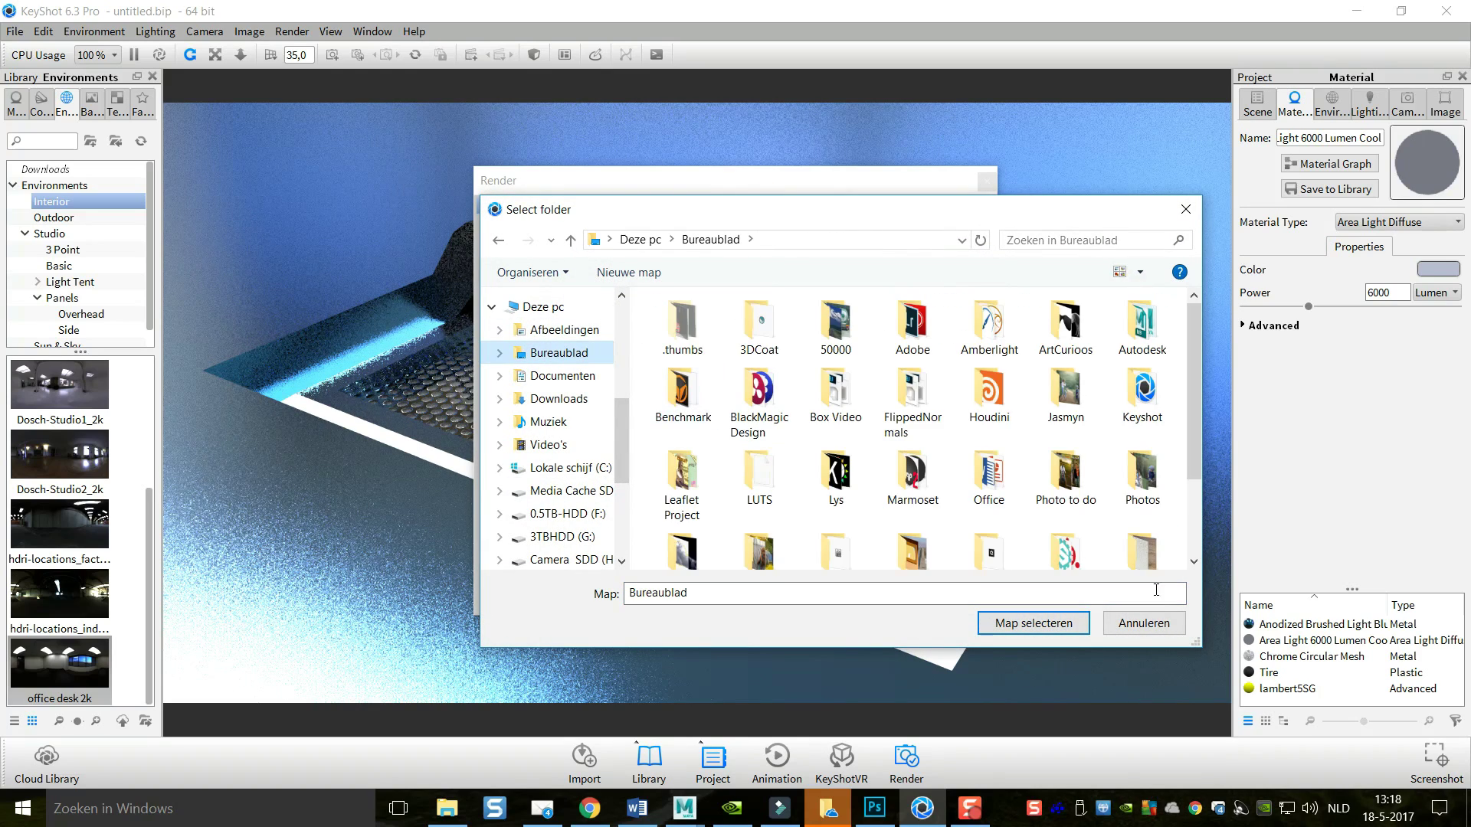
{"action": "left_click", "coordinate": [1042, 626]}
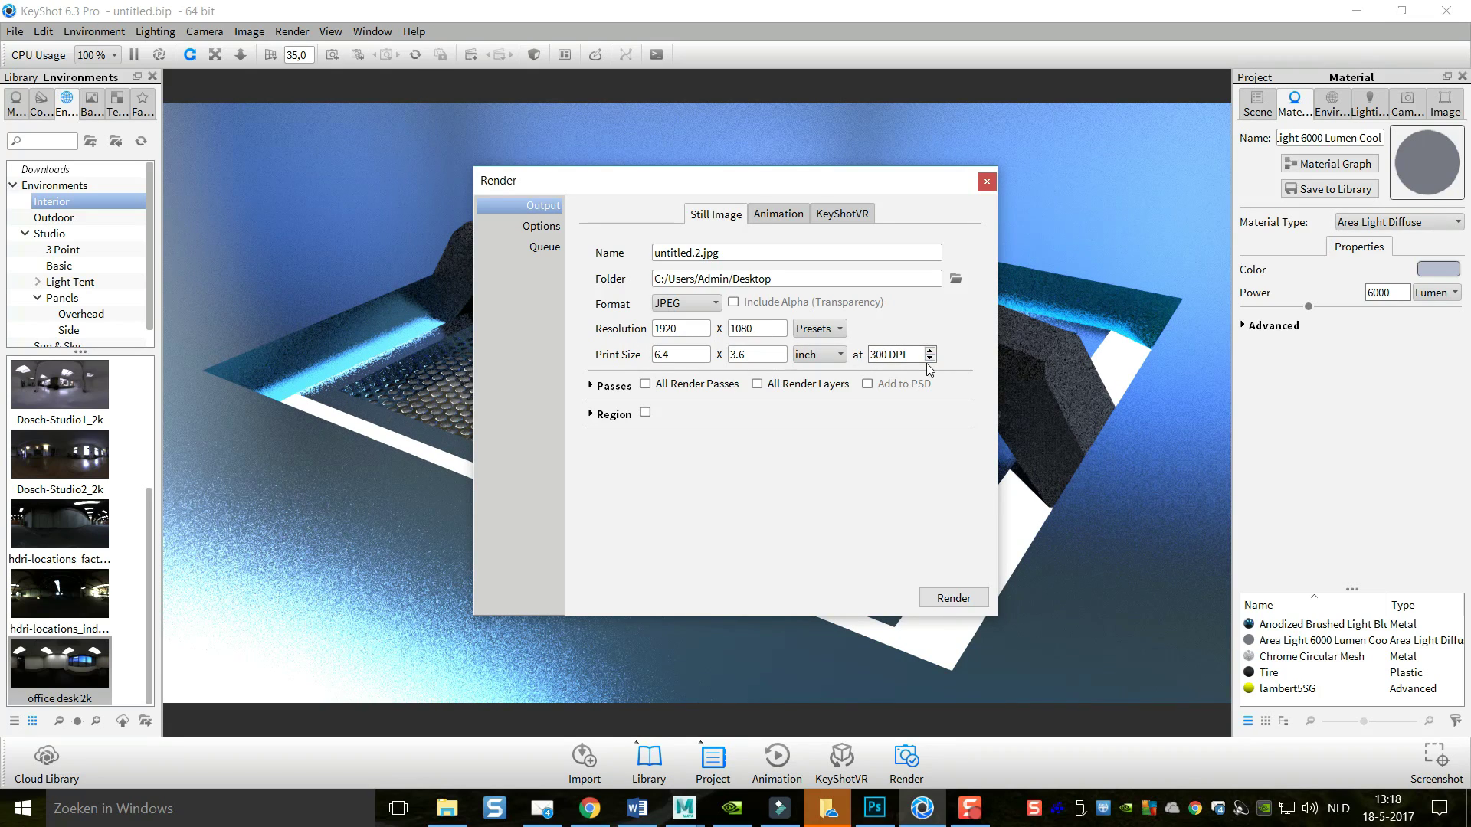
Set the render quality to Maximum Samples with 64 samples, render the still image and view the result maximized
{"action": "left_click", "coordinate": [544, 233]}
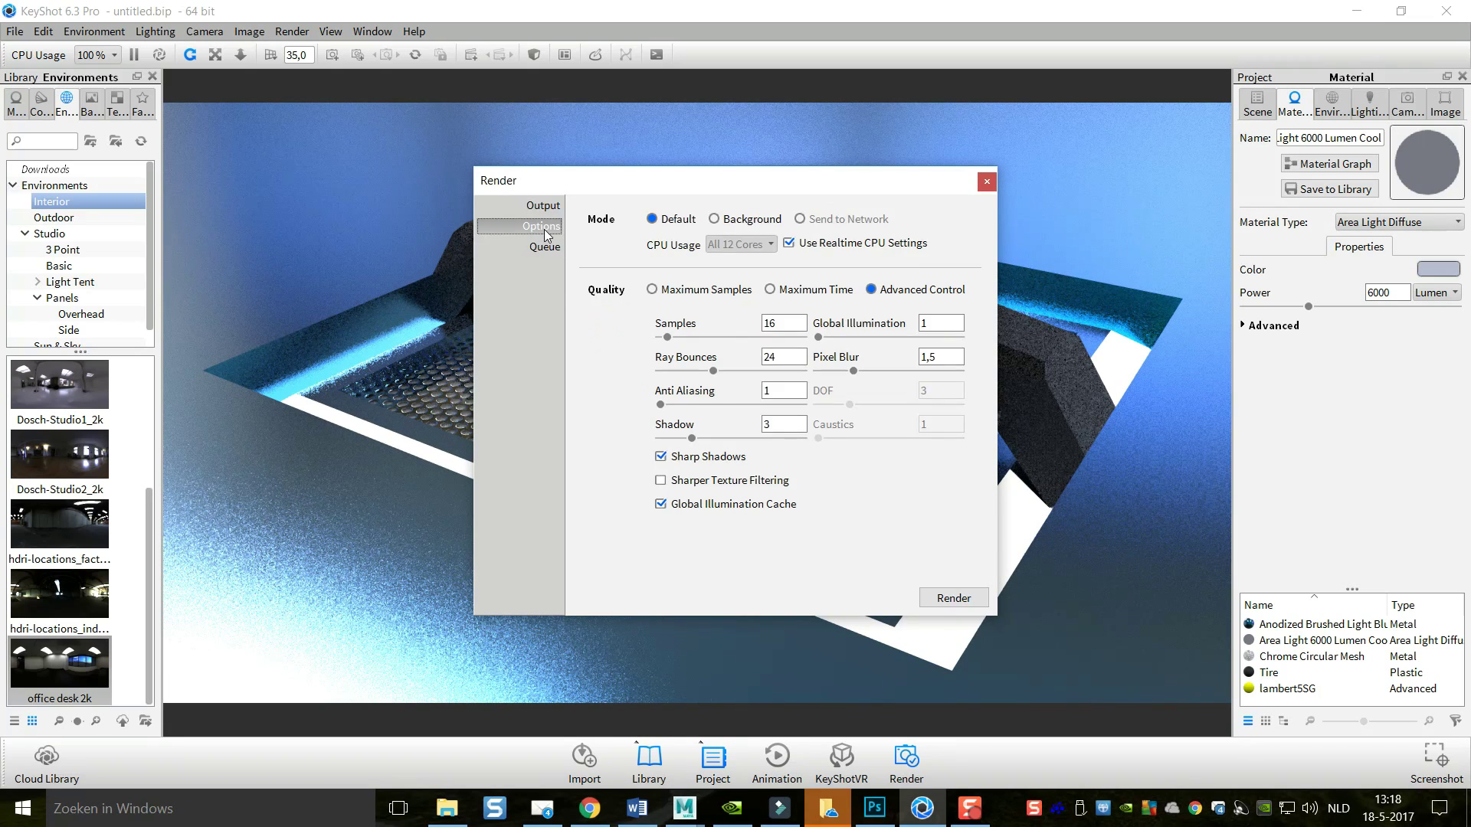
{"action": "left_click", "coordinate": [655, 294]}
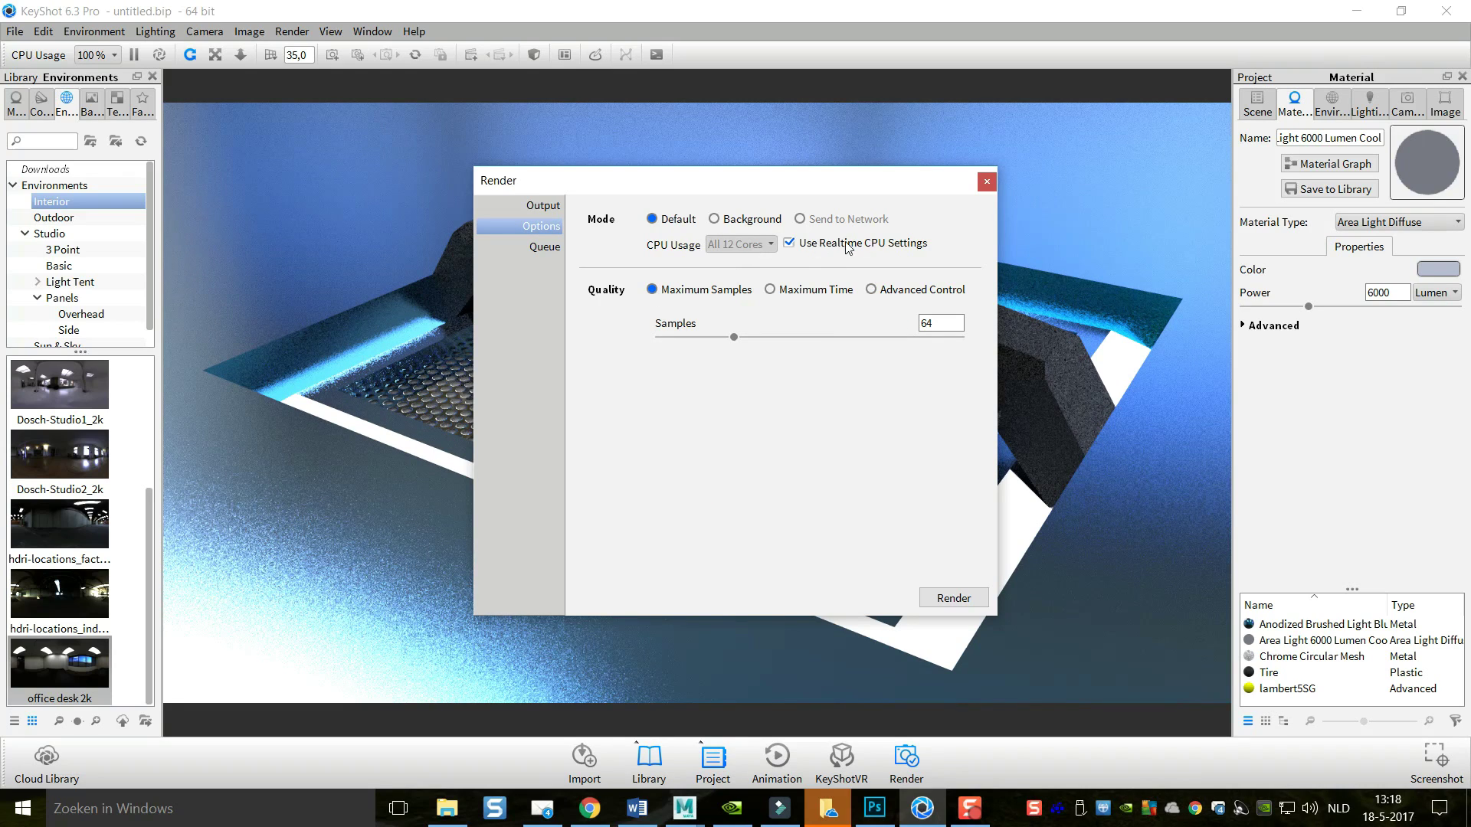
{"action": "left_click", "coordinate": [955, 597]}
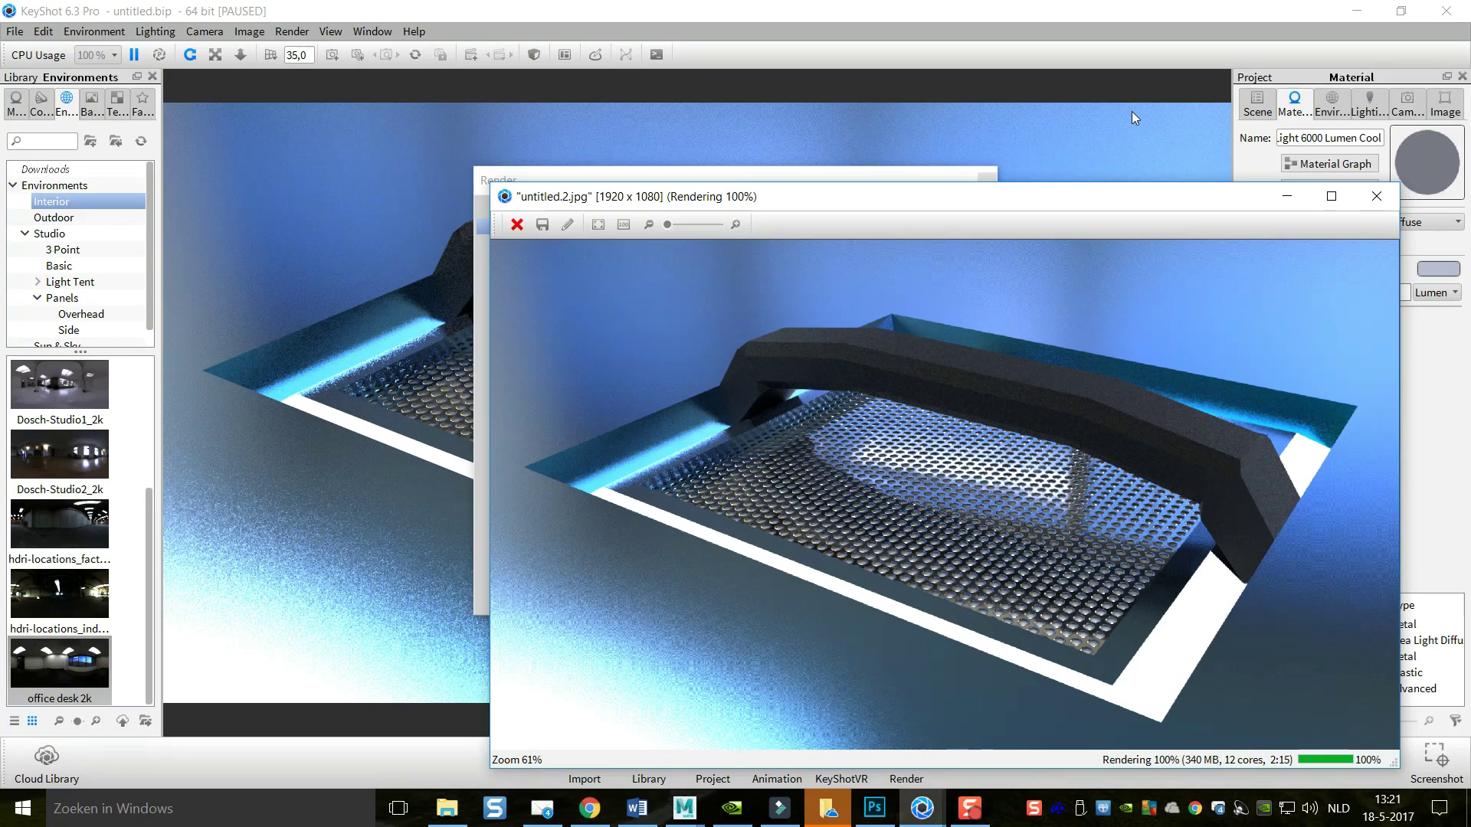
{"action": "left_click", "coordinate": [1331, 196]}
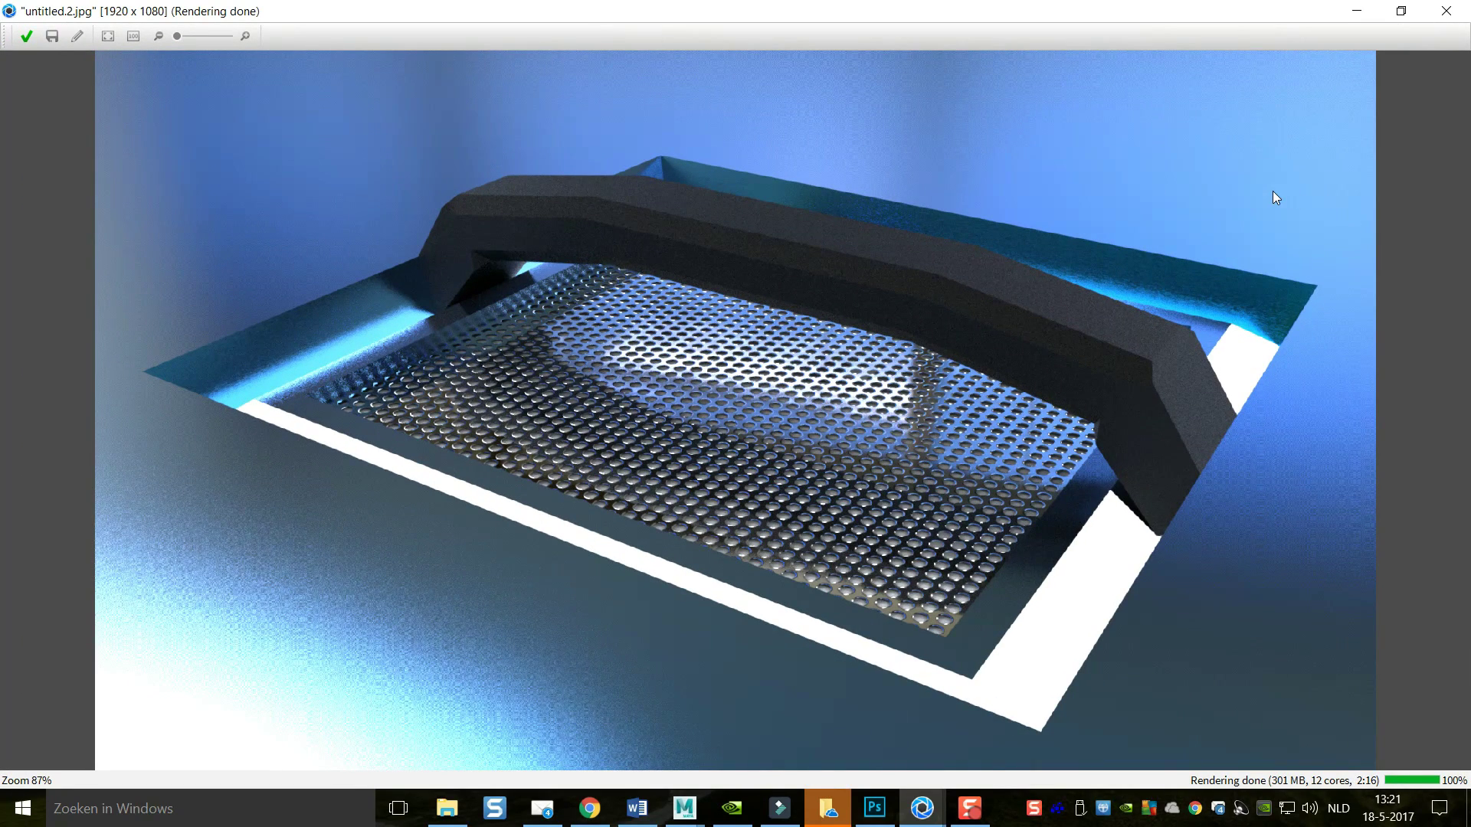